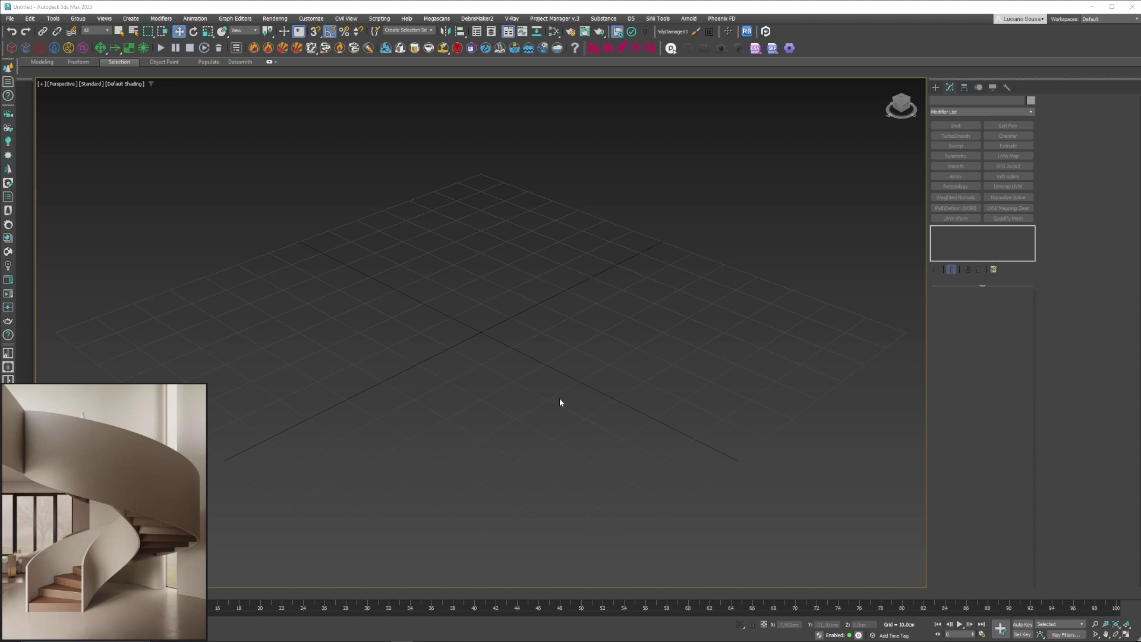
# Step: Turn on edged-faces display and draw a square plane about 155 cm per side on the ground grid
pyautogui.press('F4')
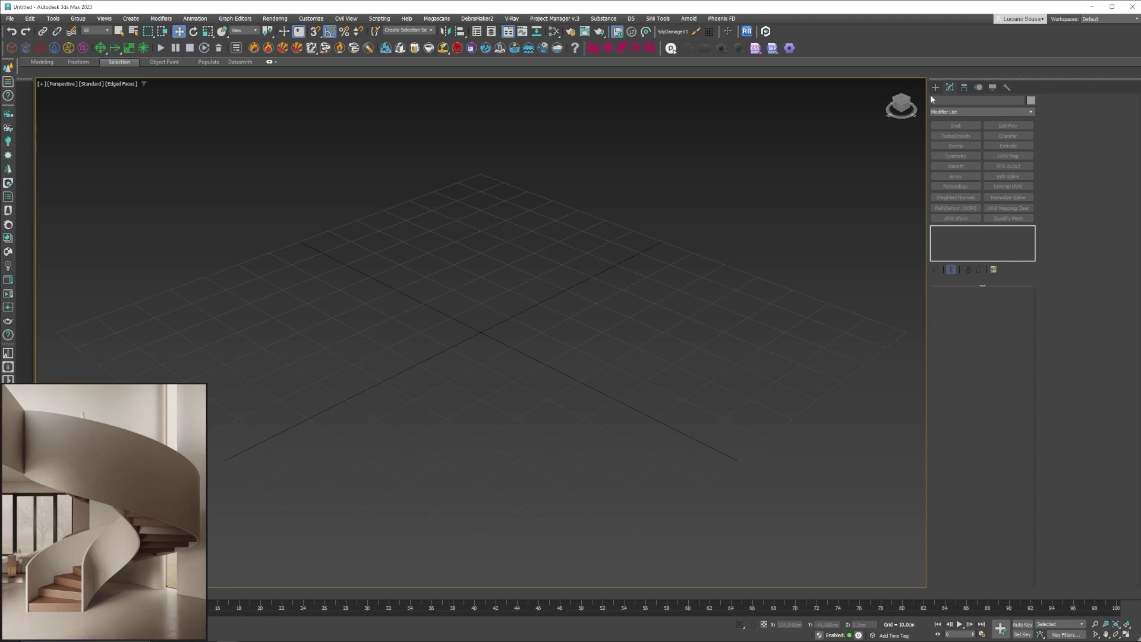
pyautogui.click(935, 87)
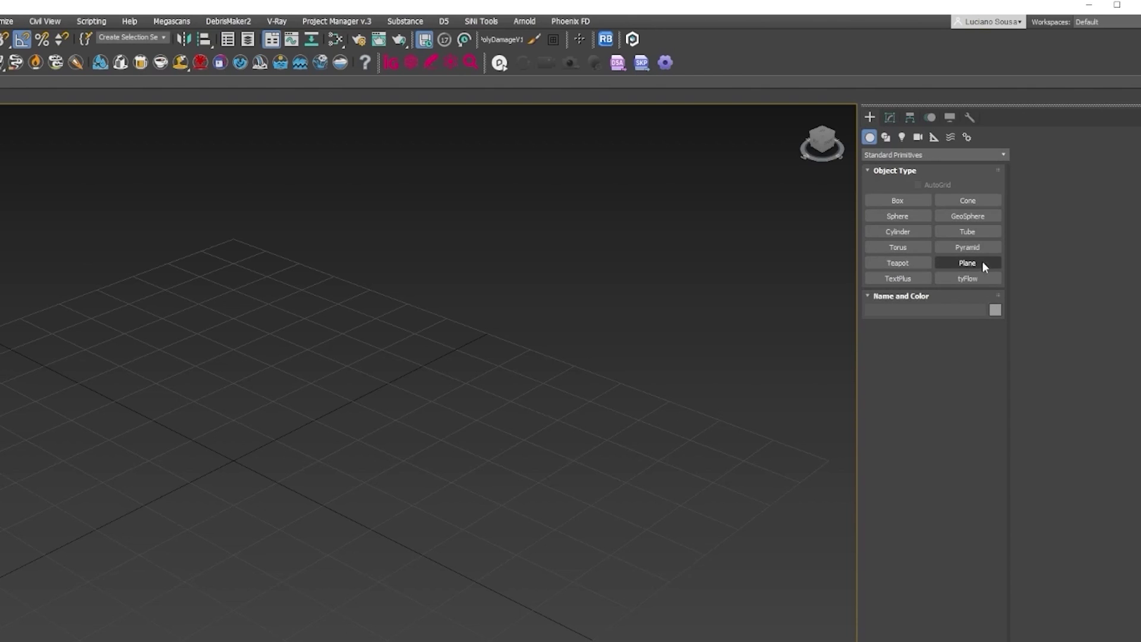
pyautogui.click(980, 263)
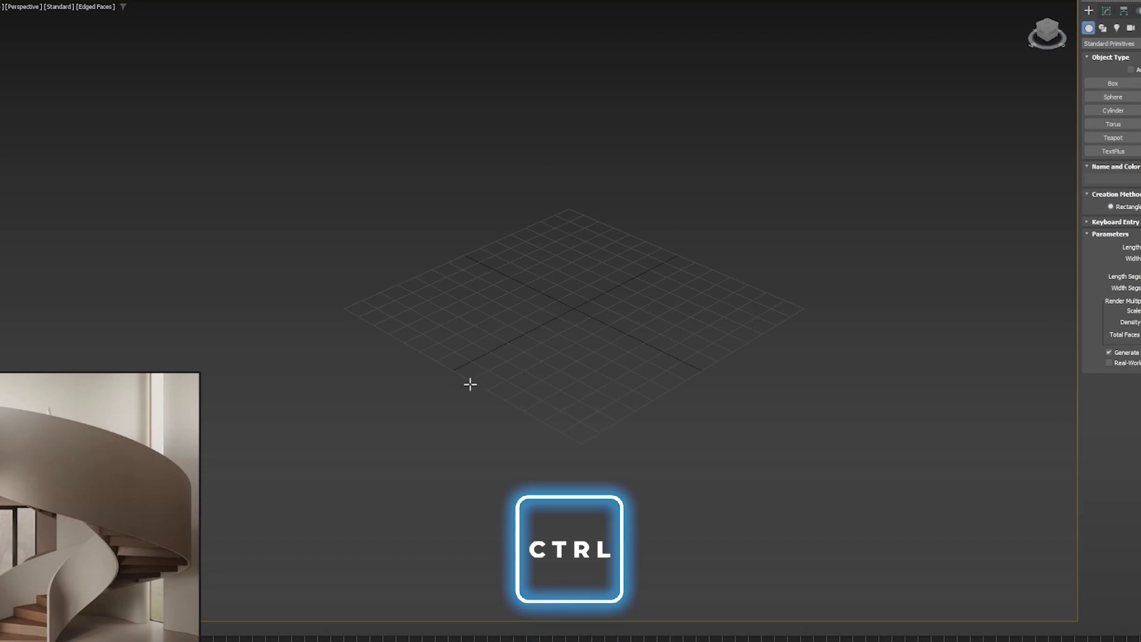
pyautogui.moveTo(451, 373); pyautogui.dragTo(580, 463)
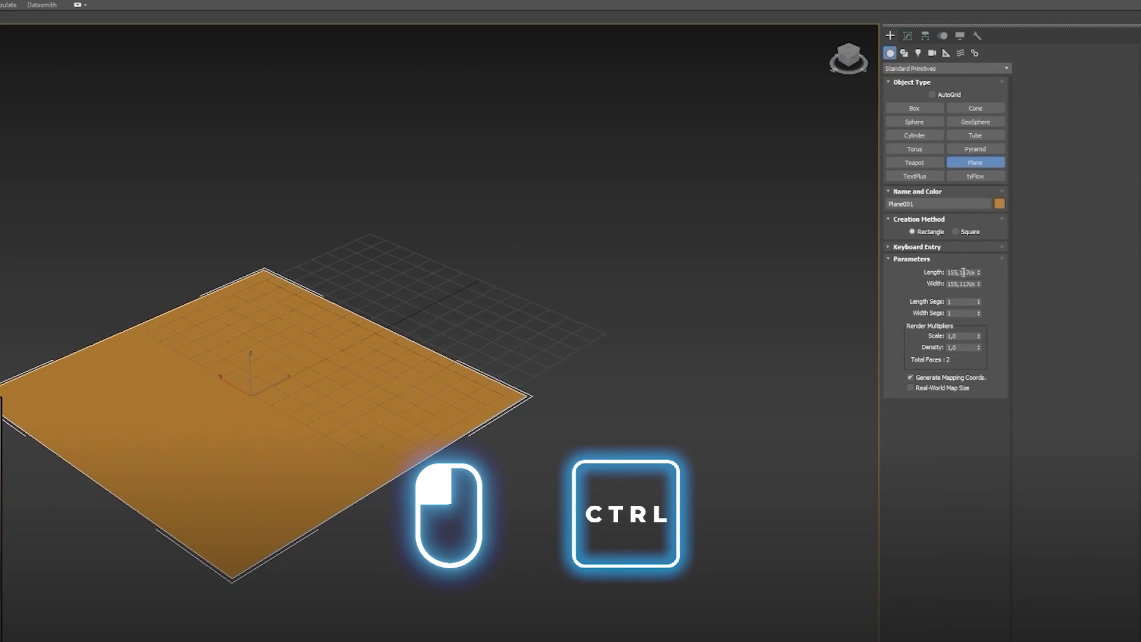
# Step: Set the plane's length and width to 500 cm and finish plane creation
pyautogui.doubleClick(1133, 252)
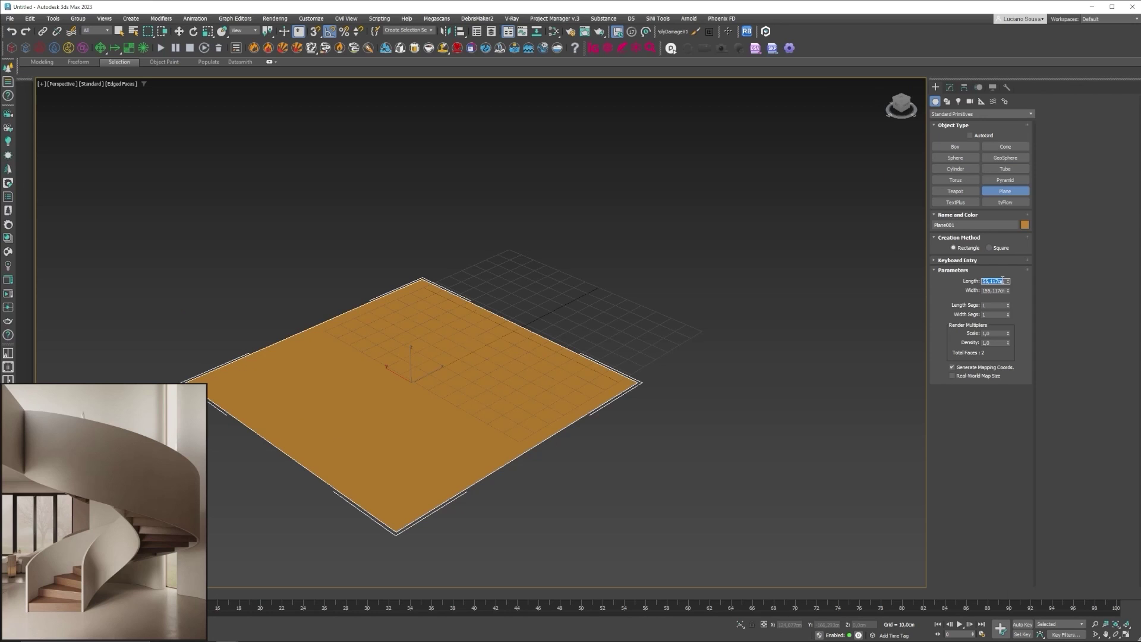
pyautogui.write('500')
pyautogui.press('Tab')
pyautogui.write('50')
pyautogui.press('Return')
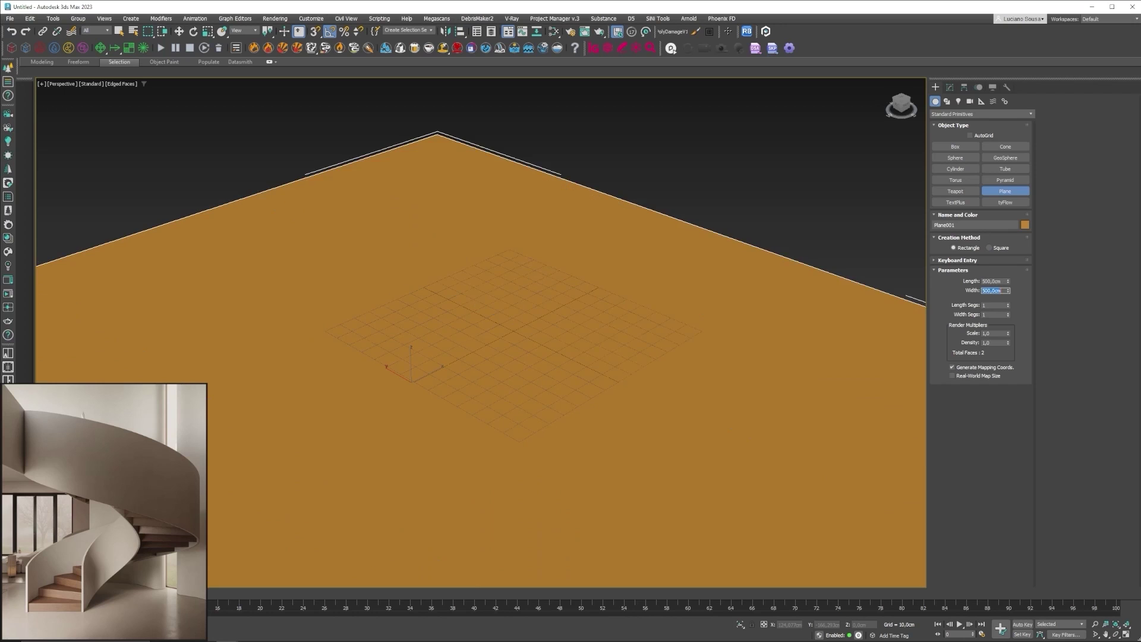
pyautogui.scroll(-6, 471, 326)
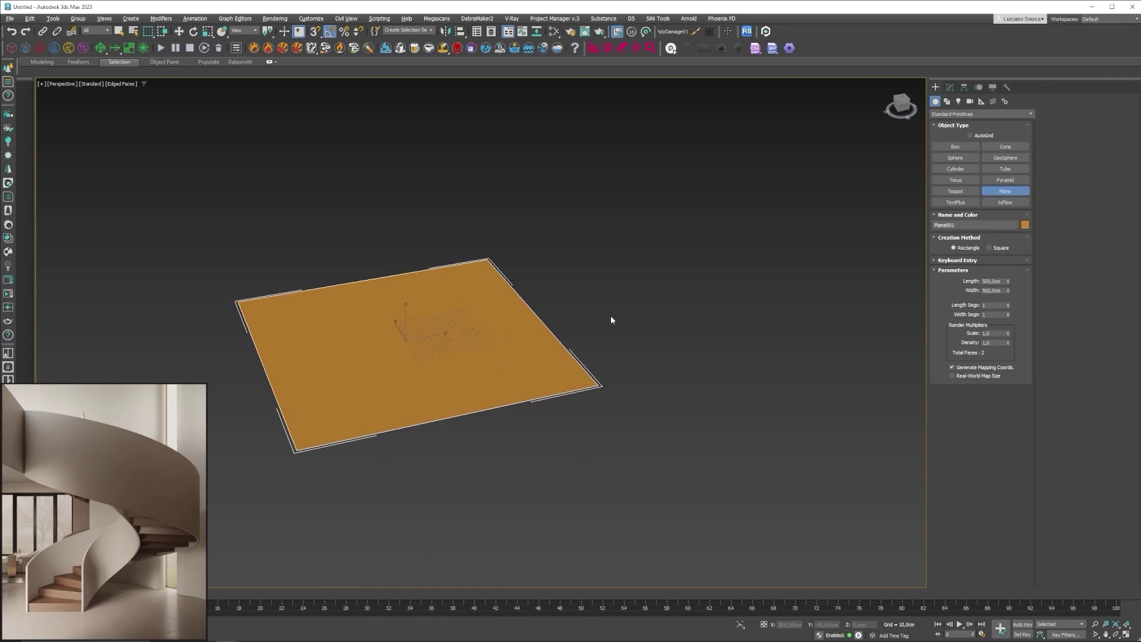
pyautogui.rightClick(611, 318)
# Step: Add a Shell modifier to the plane with an inner amount of 17 cm and an outer amount of 0 cm
pyautogui.click(950, 87)
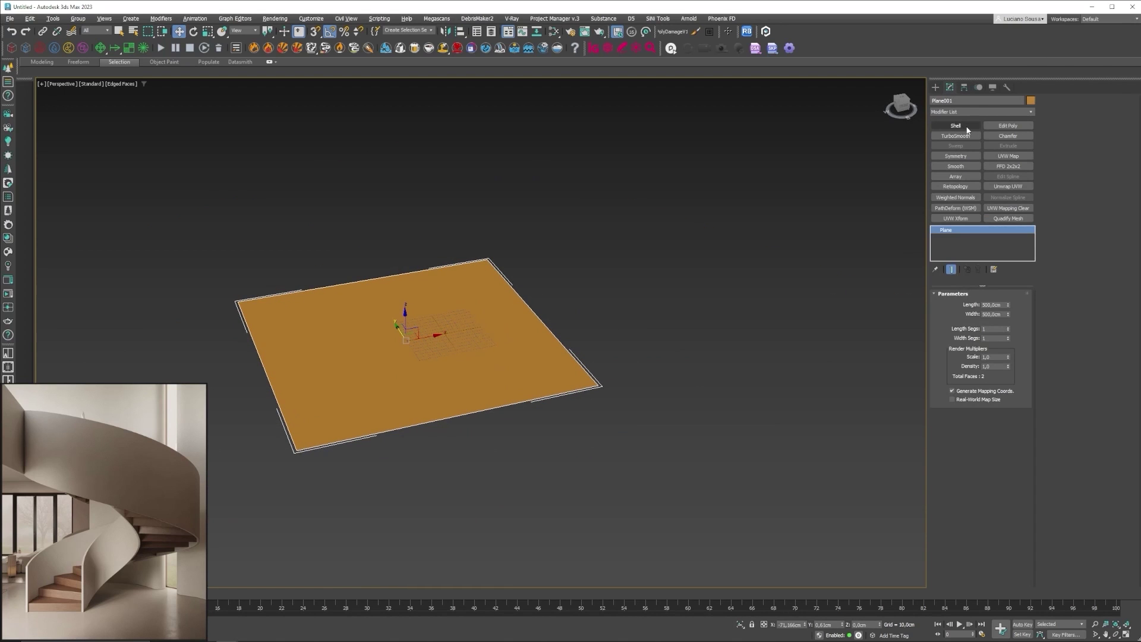
pyautogui.click(966, 128)
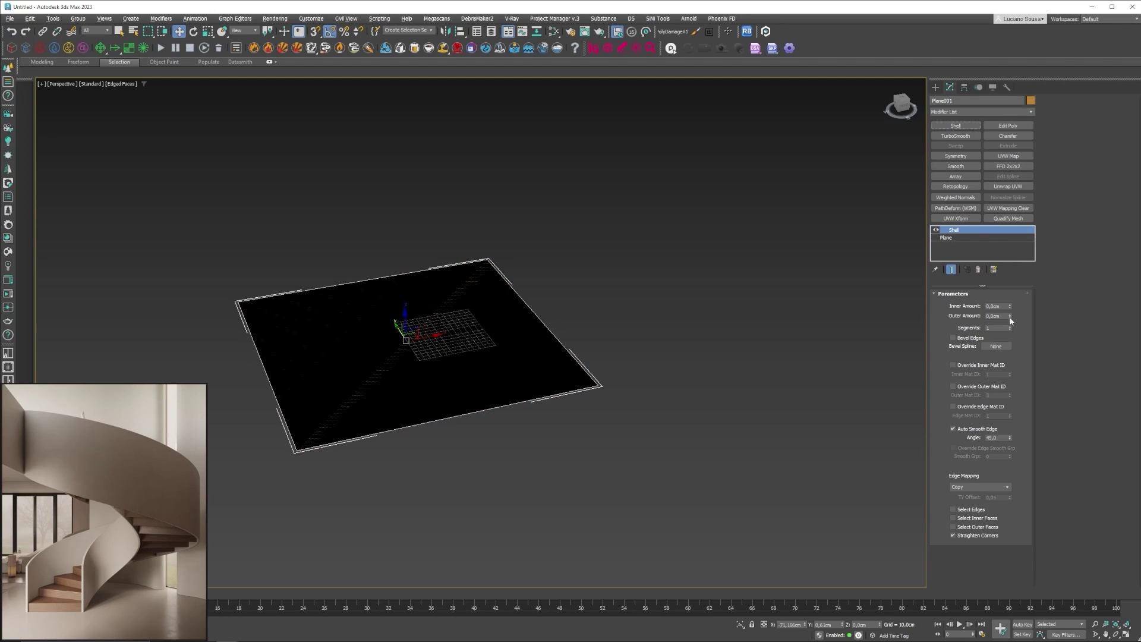
pyautogui.moveTo(1010, 318); pyautogui.dragTo(1027, 66)
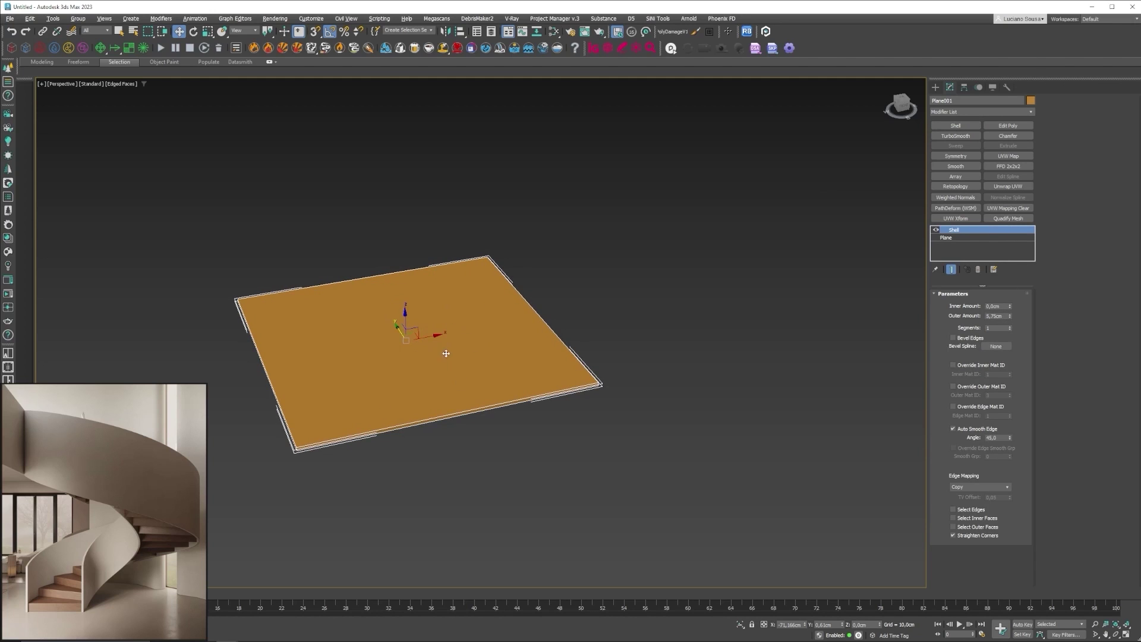
pyautogui.rightClick(1010, 318)
pyautogui.doubleClick(1002, 307)
pyautogui.write('15')
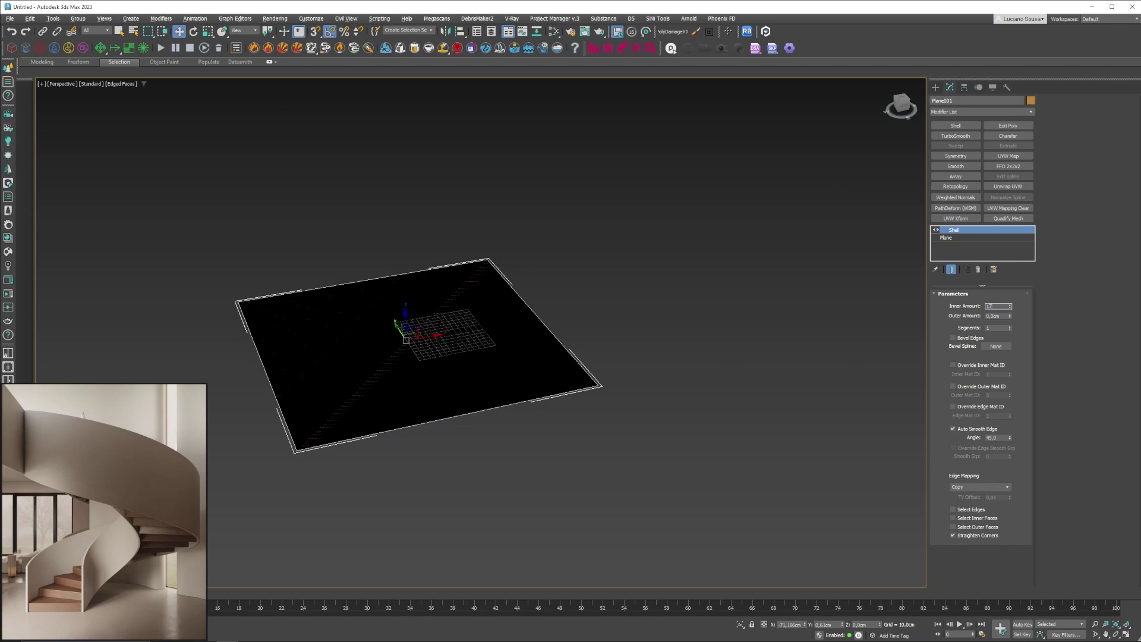
pyautogui.press('Return')
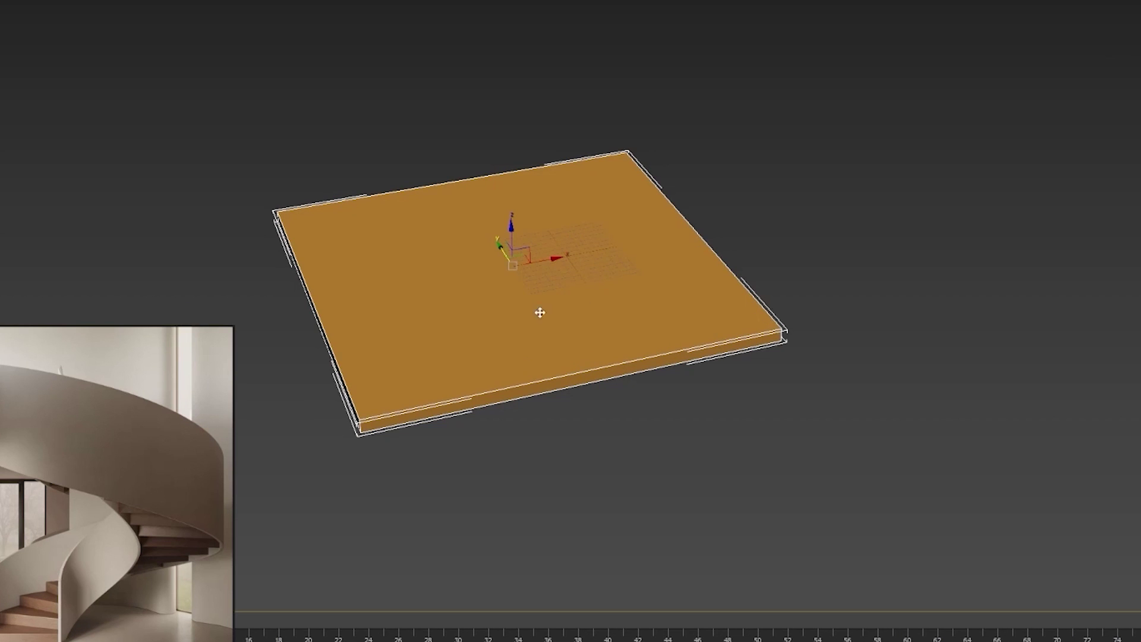
# Step: Clone the slab along the X axis as a single independent copy beside the original
pyautogui.keyDown('alt'); pyautogui.moveTo(553, 383); pyautogui.dragTo(563, 351, button='middle'); pyautogui.keyUp('alt')
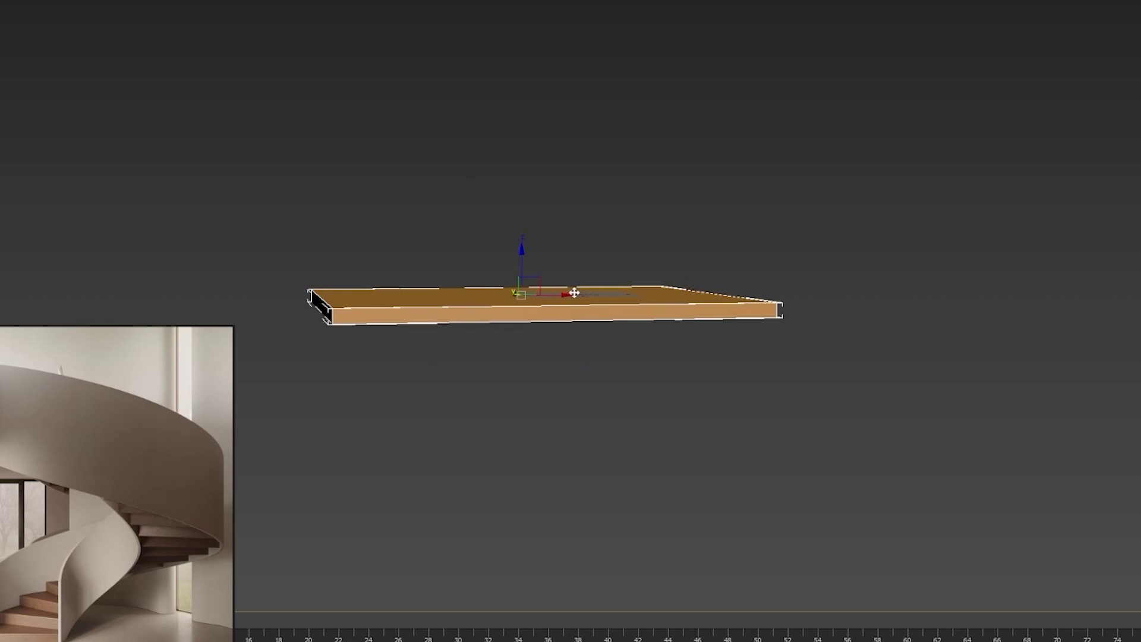
pyautogui.keyDown('alt'); pyautogui.moveTo(574, 292); pyautogui.dragTo(600, 273, button='middle'); pyautogui.keyUp('alt')
pyautogui.scroll(2, 594, 273)
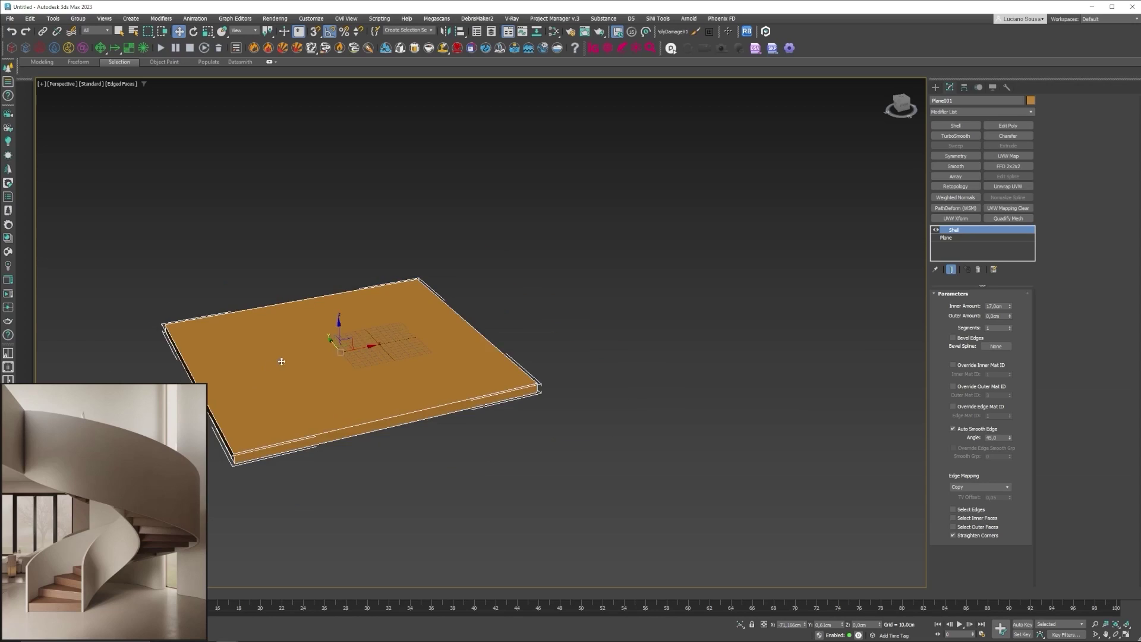
pyautogui.keyDown('alt'); pyautogui.moveTo(372, 346); pyautogui.dragTo(350, 376, button='middle'); pyautogui.keyUp('alt')
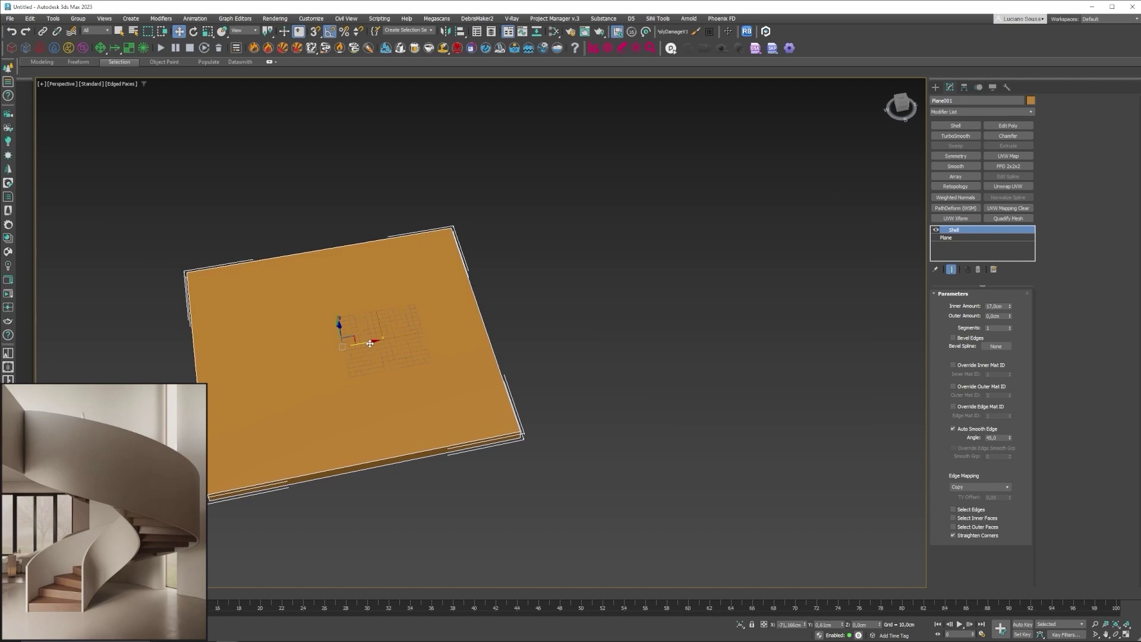
pyautogui.moveTo(374, 348)
pyautogui.keyDown('shift'); pyautogui.mouseDown()
pyautogui.moveTo(636, 316)
pyautogui.moveTo(674, 329)
pyautogui.mouseUp(); pyautogui.keyUp('shift')
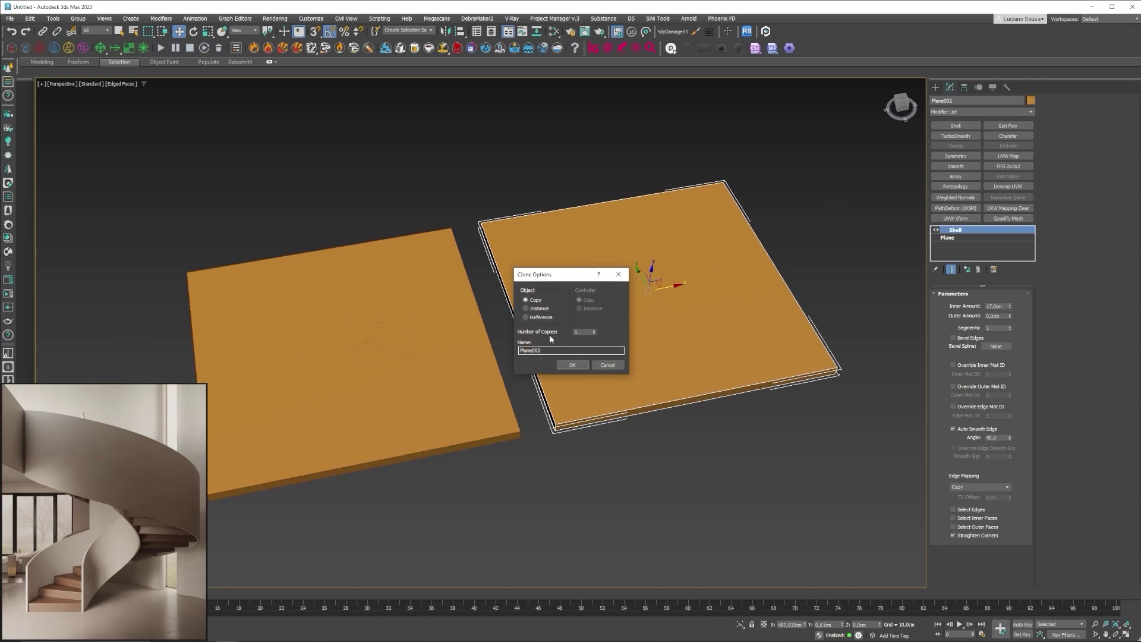
pyautogui.click(569, 363)
# Step: Enable snapping and move the copied slab so its near corner meets the adjacent corner of the original slab
pyautogui.scroll(5, 560, 417)
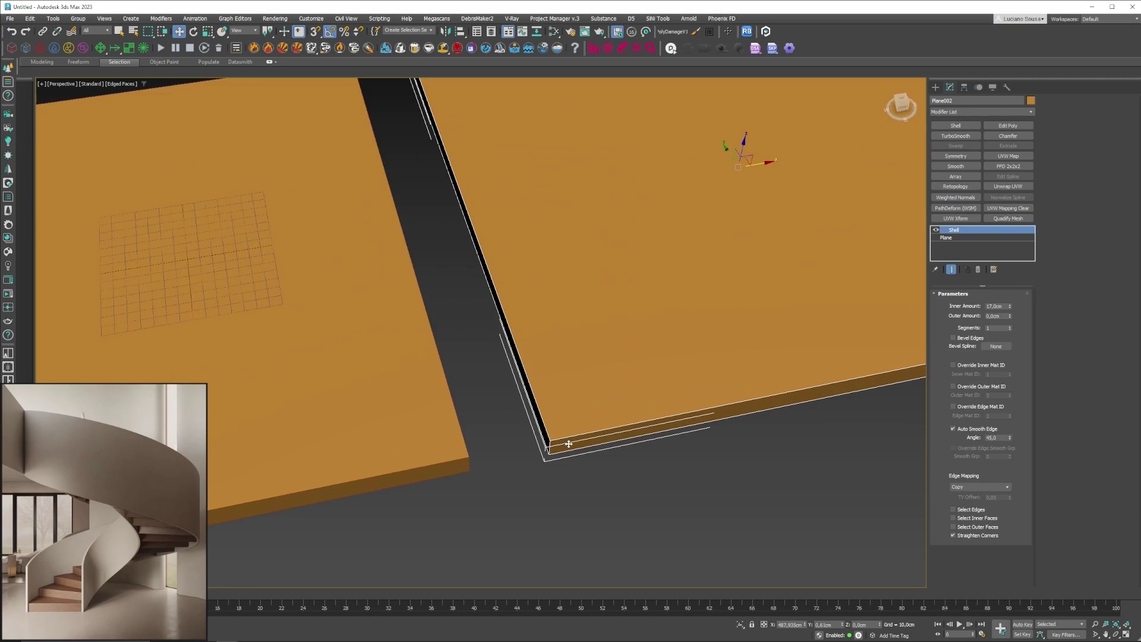
pyautogui.press('s')
pyautogui.keyDown('alt'); pyautogui.moveTo(553, 435); pyautogui.dragTo(574, 413, button='middle'); pyautogui.keyUp('alt')
pyautogui.moveTo(544, 433); pyautogui.dragTo(477, 464)
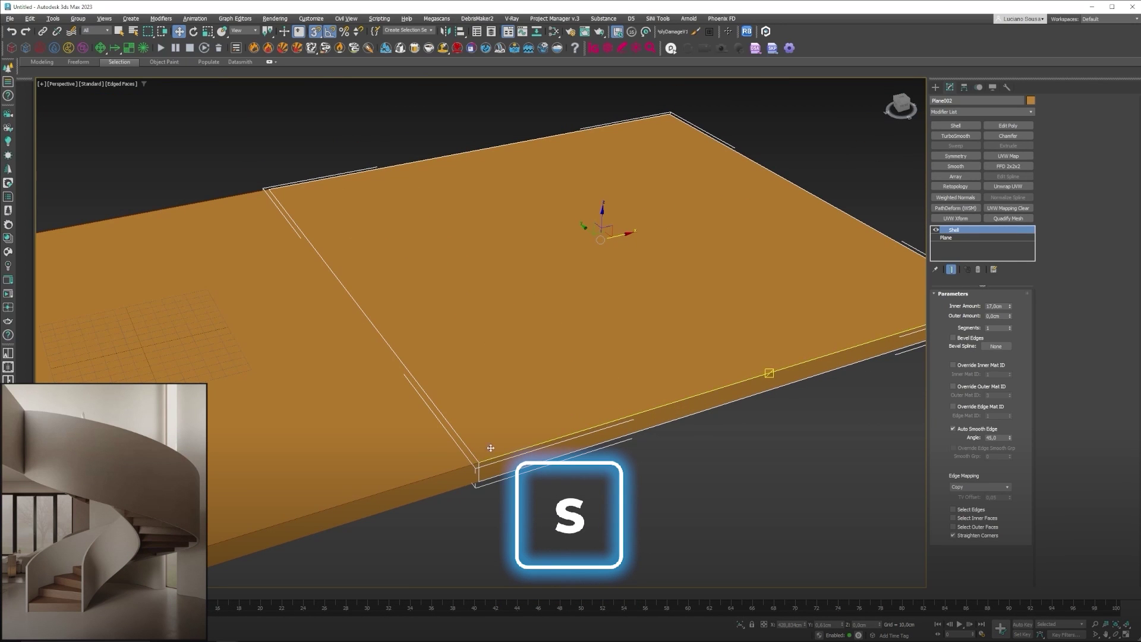
pyautogui.scroll(-3, 469, 262)
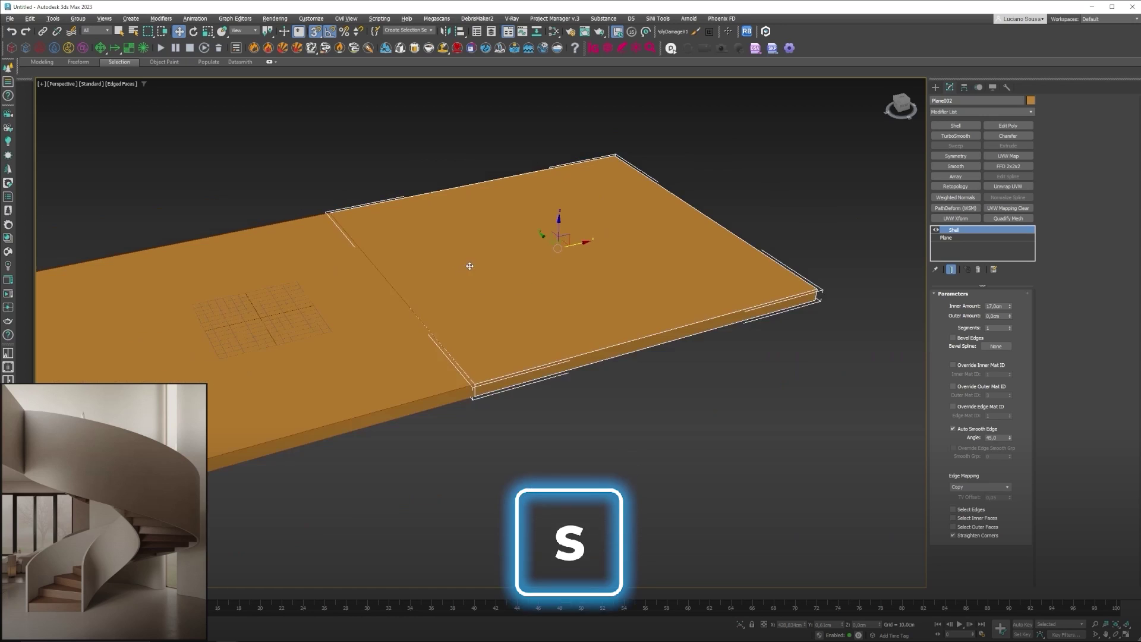
pyautogui.keyDown('alt'); pyautogui.moveTo(550, 319); pyautogui.dragTo(571, 301, button='middle'); pyautogui.keyUp('alt')
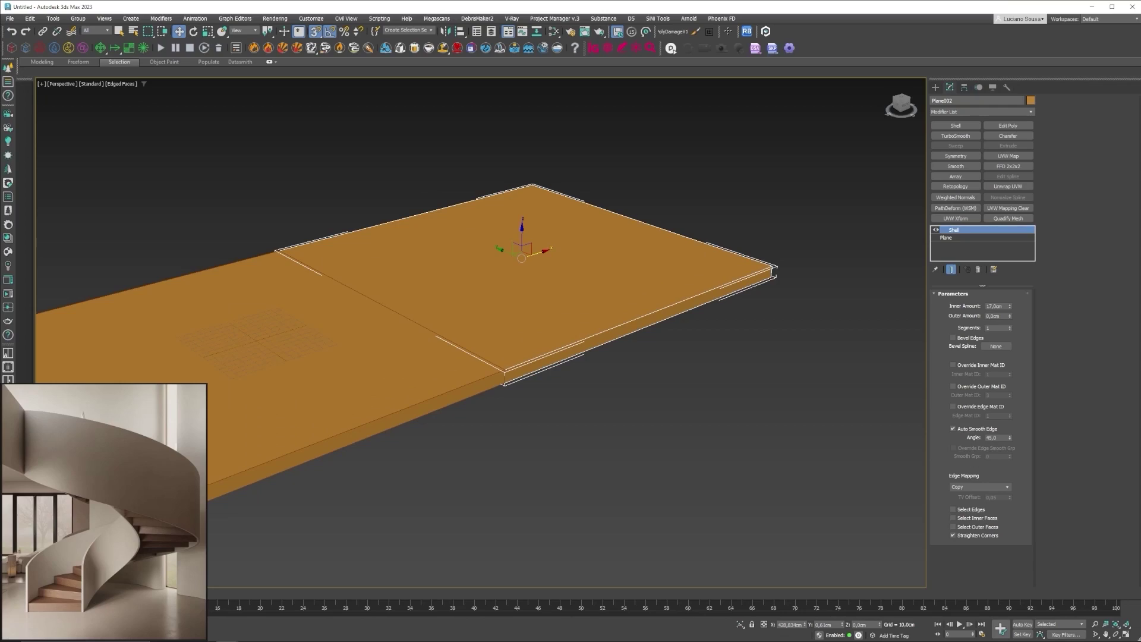
# Step: Switch to Calculator and work out the total stair height as 20 × 17
pyautogui.hotkey('alt', 'Tab')
pyautogui.moveTo(772, 170); pyautogui.dragTo(718, 168)
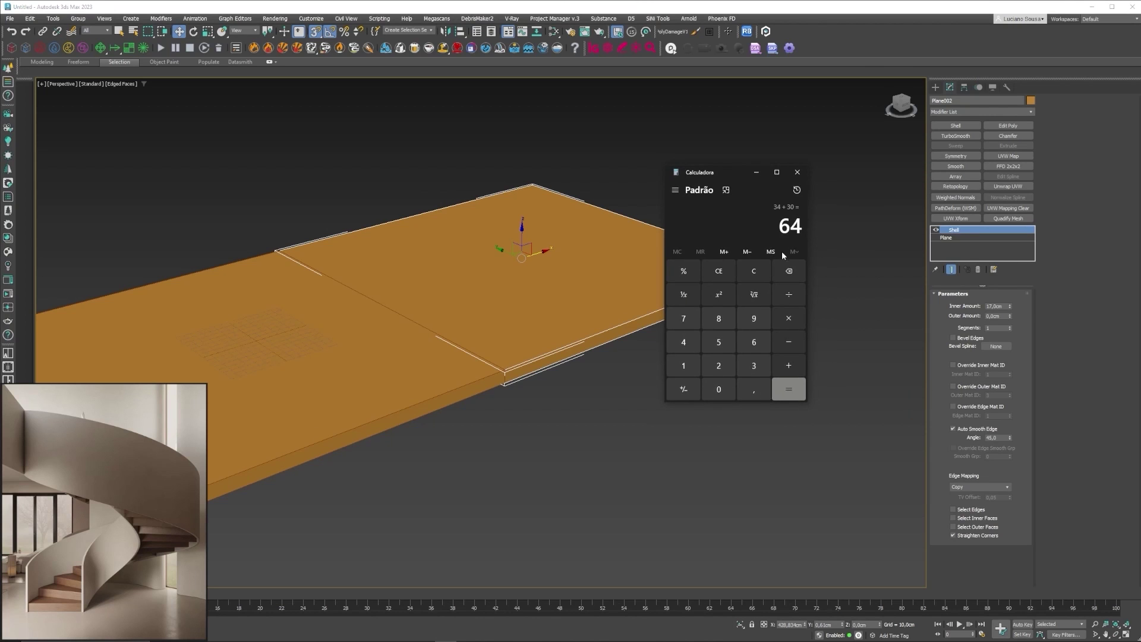
pyautogui.click(752, 272)
pyautogui.click(499, 447)
pyautogui.click(497, 481)
pyautogui.click(598, 374)
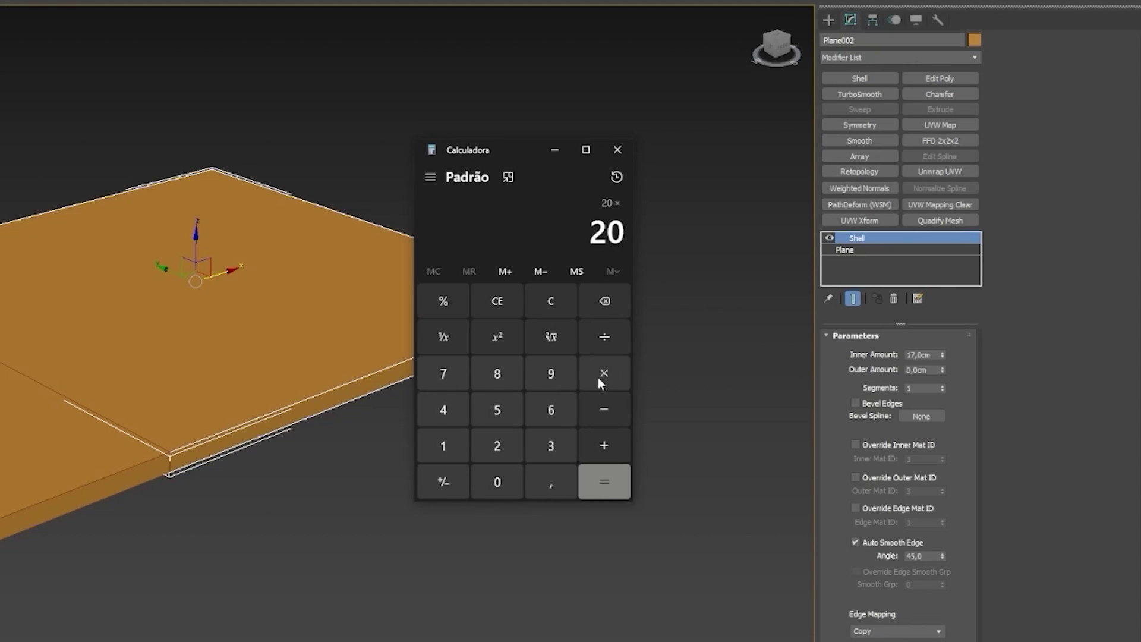
pyautogui.click(444, 445)
pyautogui.click(442, 373)
pyautogui.click(592, 468)
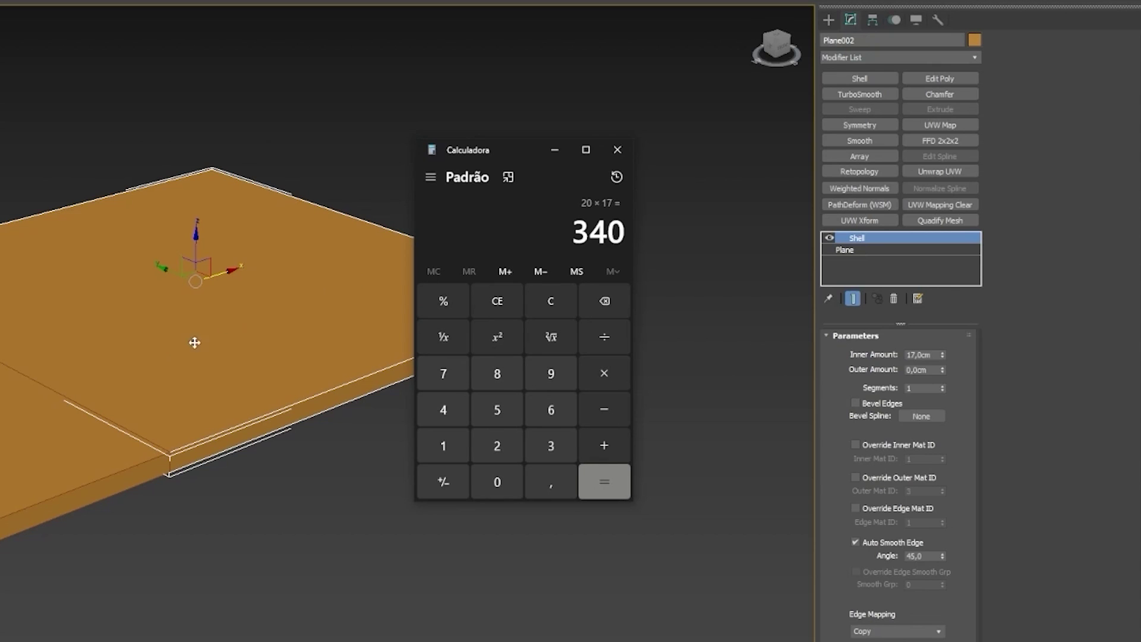
pyautogui.moveTo(509, 144); pyautogui.dragTo(619, 145)
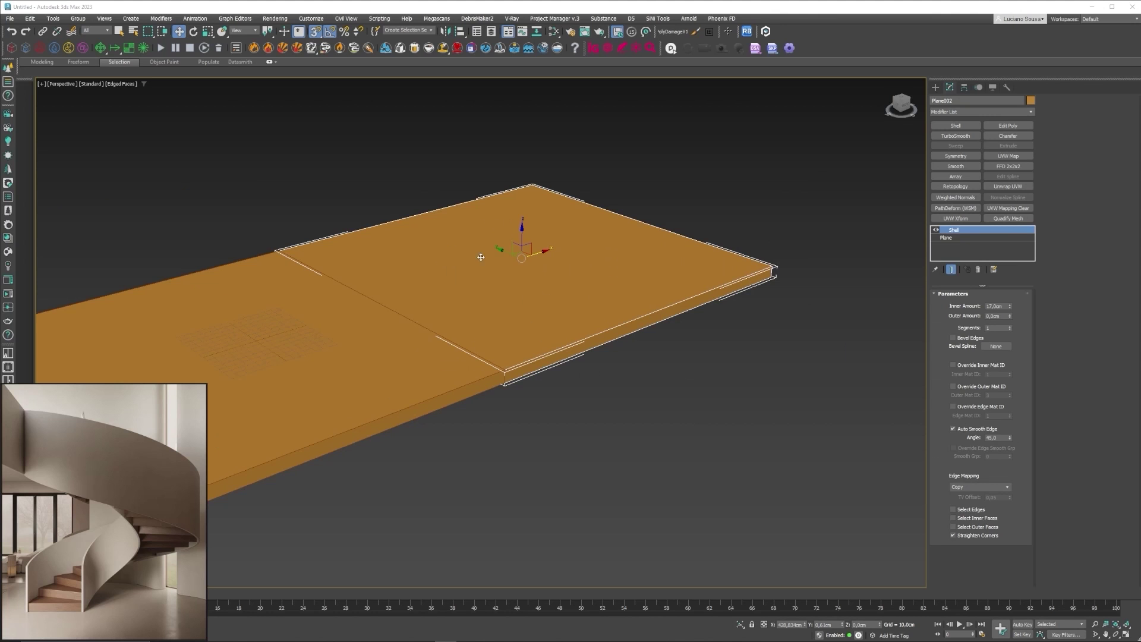
# Step: Raise the copied slab by a relative offset of 340 cm along Z
pyautogui.moveTo(179, 325); pyautogui.dragTo(176, 388, button='middle')
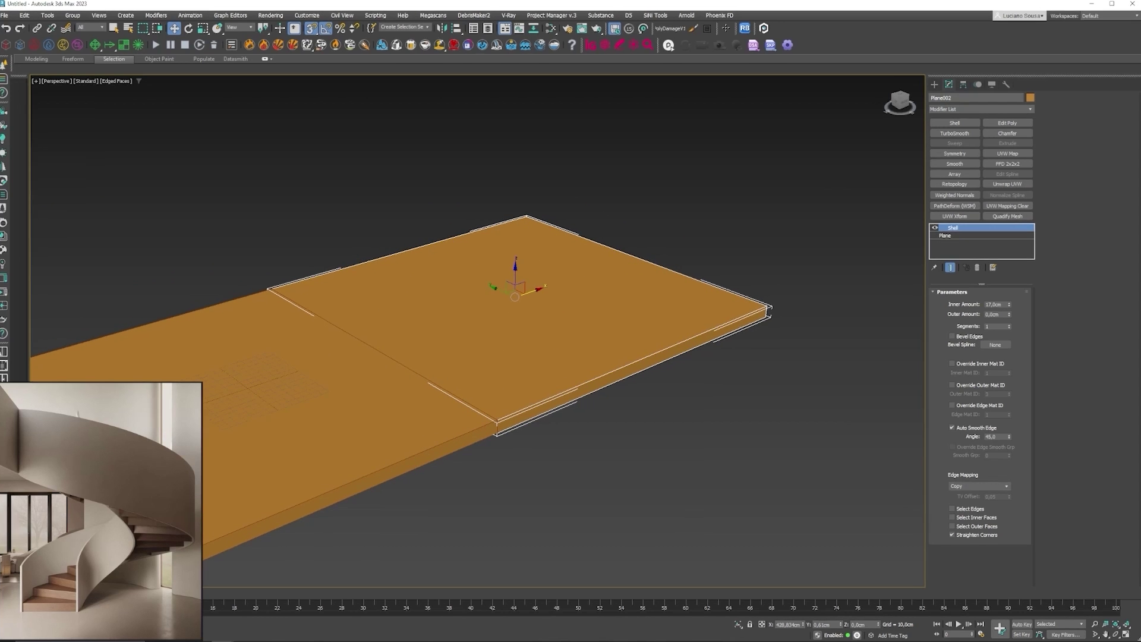
pyautogui.click(716, 622)
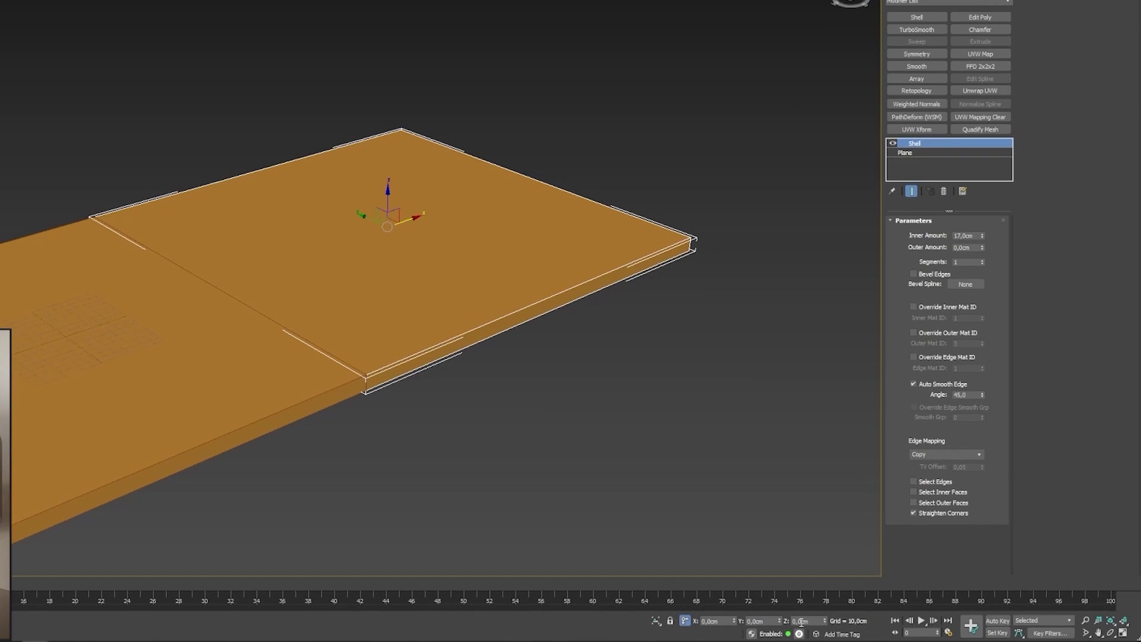
pyautogui.click(826, 623)
pyautogui.write('340')
pyautogui.press('Return')
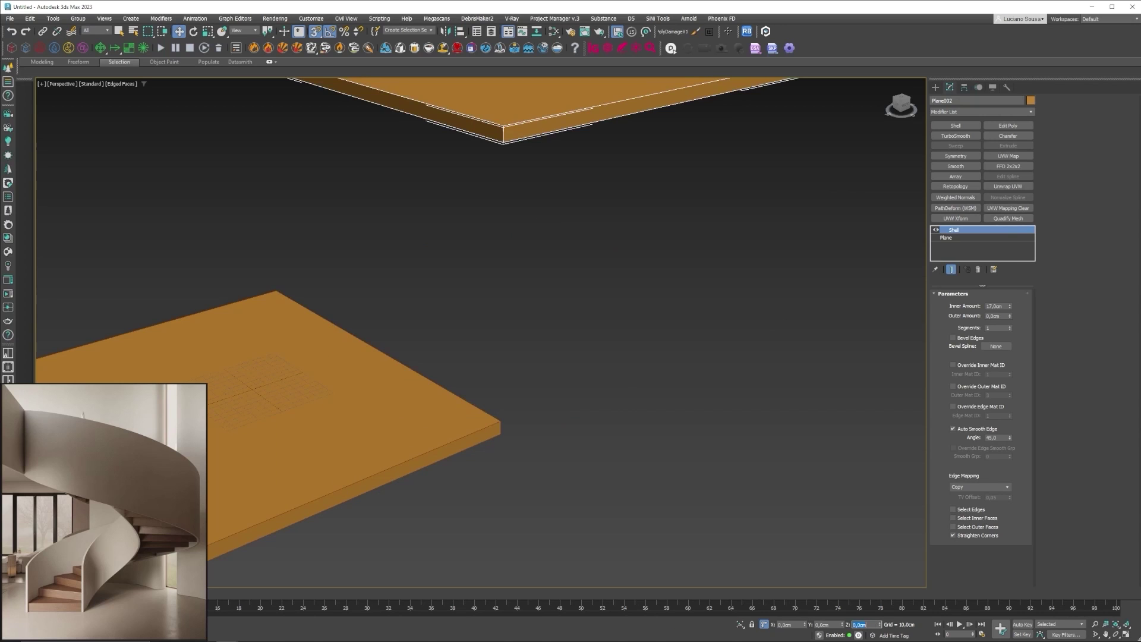
pyautogui.press('z')
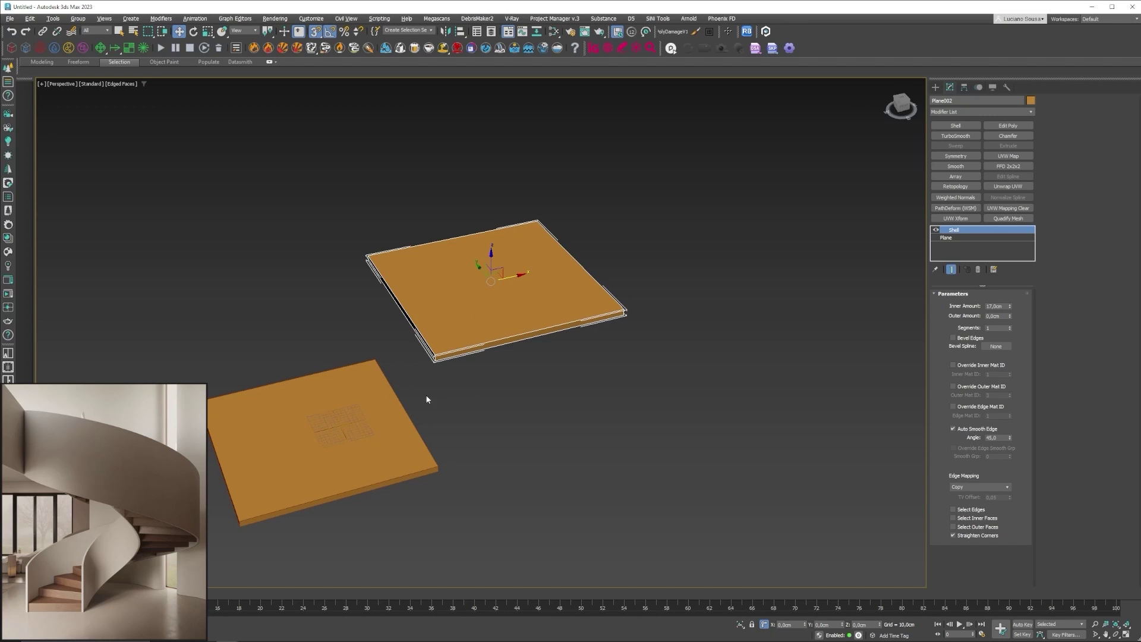
# Step: Work out the total stair run in Calculator as 19 × 30, then minimize Calculator
pyautogui.moveTo(1140, 286); pyautogui.dragTo(682, 209)
pyautogui.click(698, 307)
pyautogui.click(454, 455)
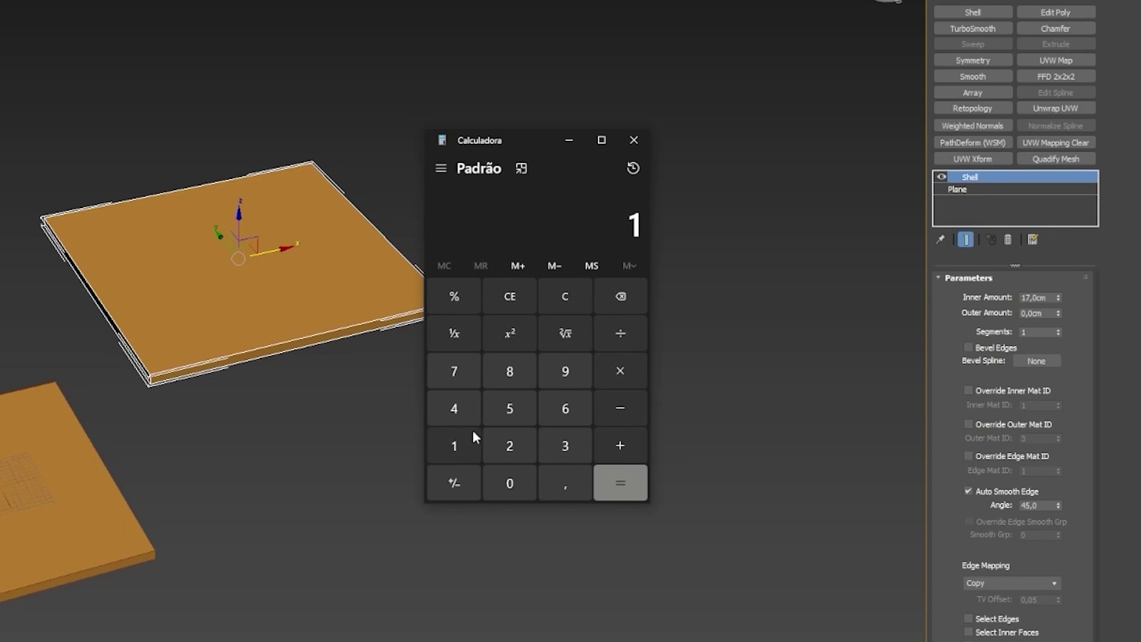
pyautogui.click(560, 378)
pyautogui.click(621, 374)
pyautogui.click(568, 447)
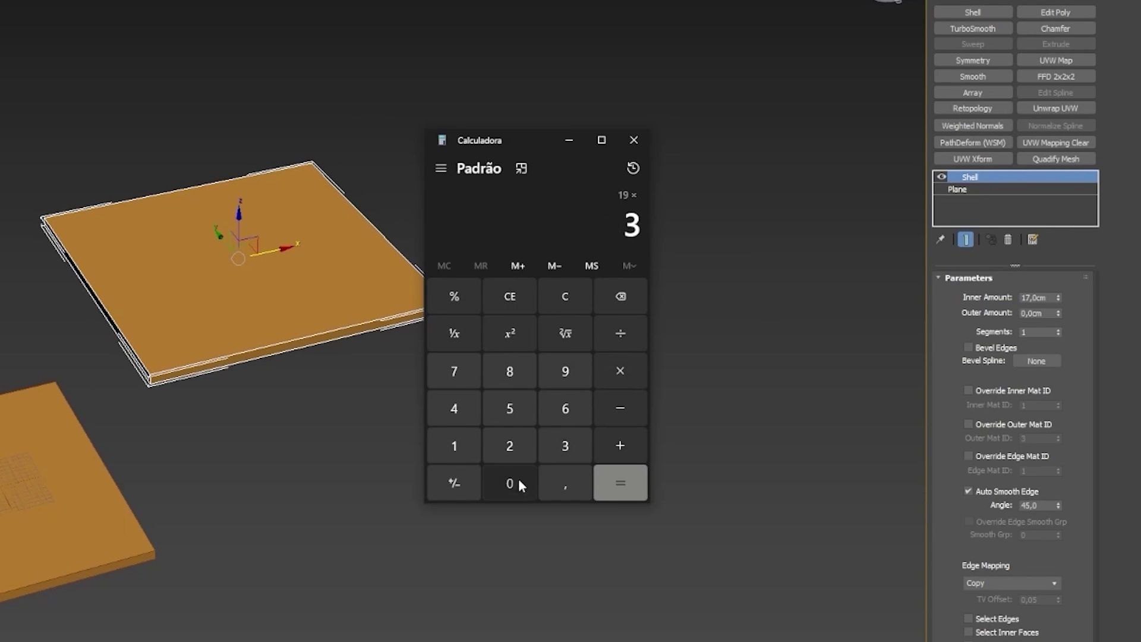
pyautogui.click(515, 483)
pyautogui.click(631, 487)
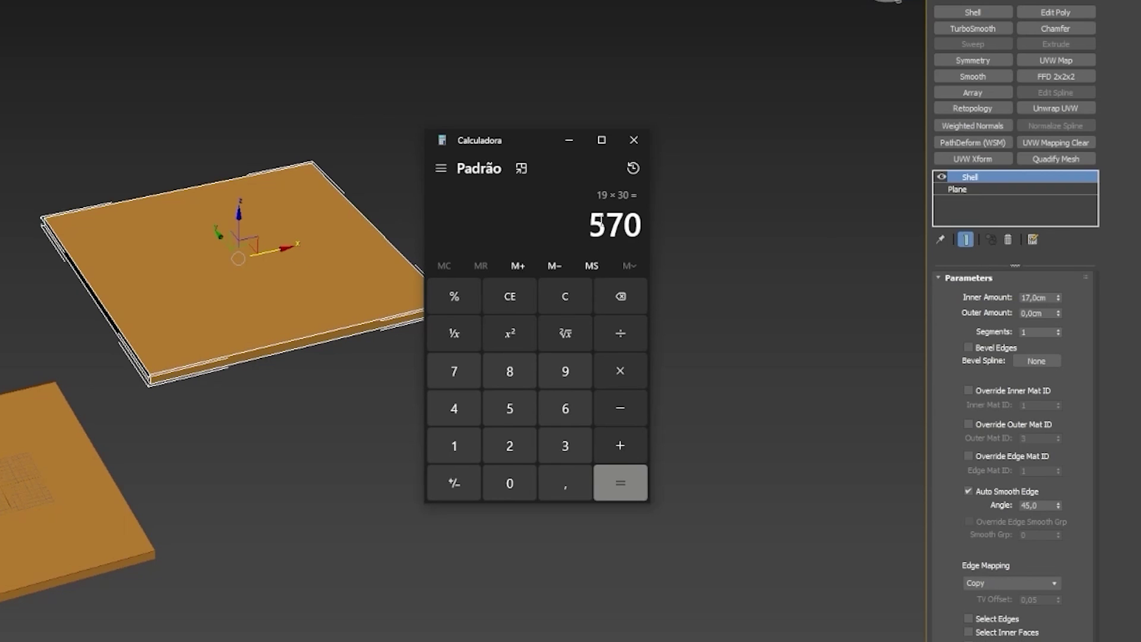
pyautogui.click(569, 140)
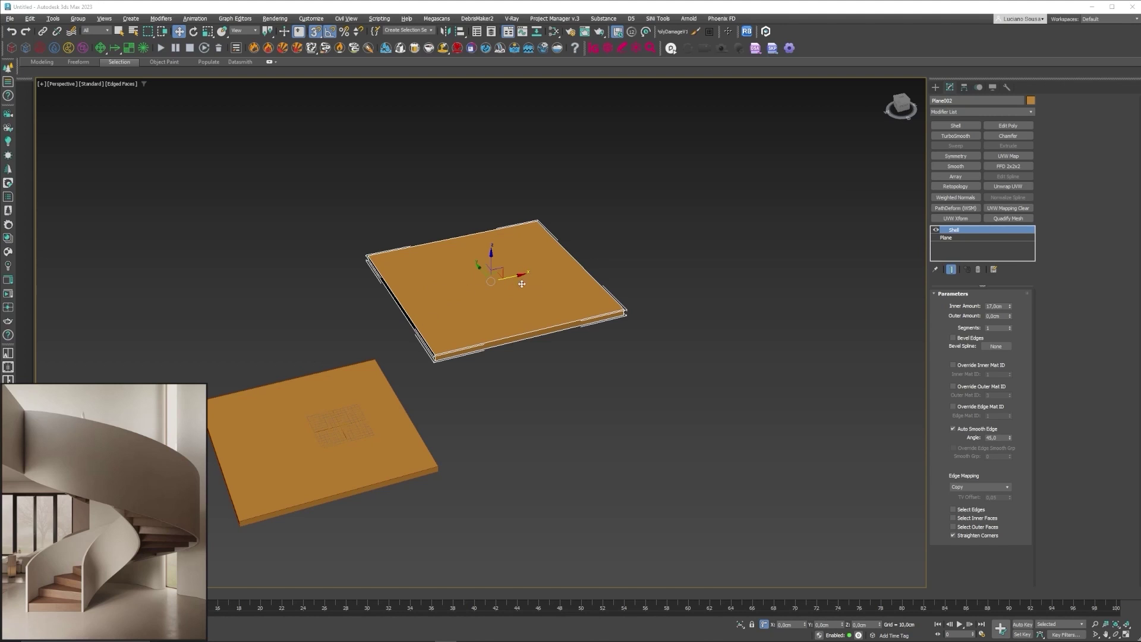
# Step: Move the upper slab by a relative offset of 570 cm along X and deselect it
pyautogui.click(790, 624)
pyautogui.write('570')
pyautogui.press('Return')
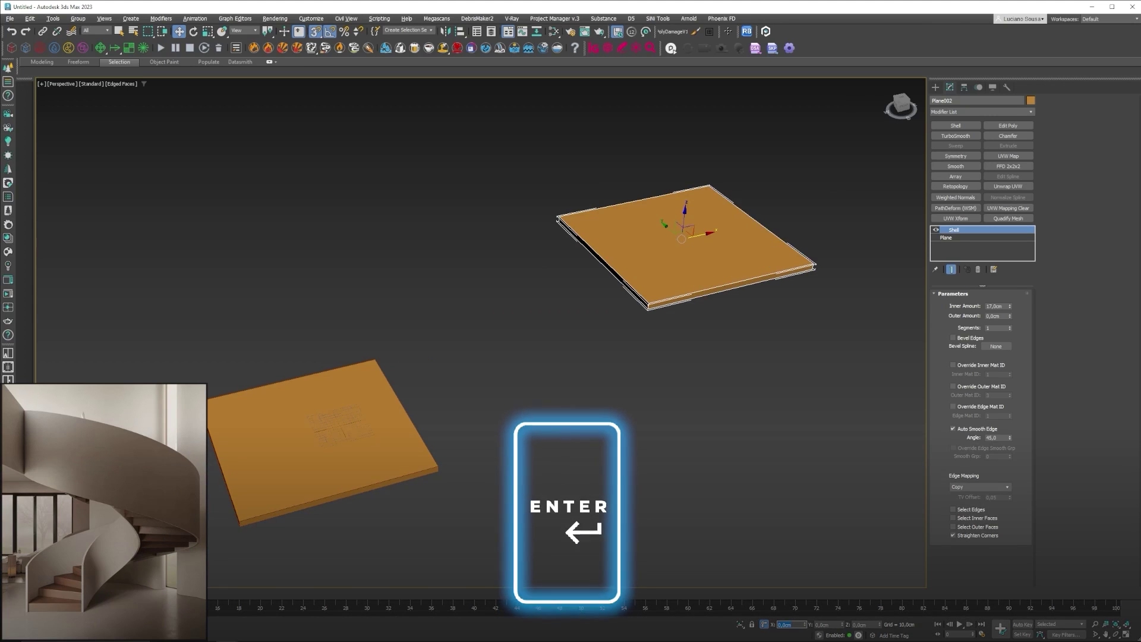
pyautogui.click(589, 429)
# Step: Switch the viewport to the Top view with both slabs in frame
pyautogui.scroll(-3, 393, 381)
pyautogui.scroll(3, 468, 383)
pyautogui.moveTo(464, 389)
pyautogui.keyDown('alt'); pyautogui.mouseDown(button='middle')
pyautogui.moveTo(480, 377)
pyautogui.moveTo(468, 387)
pyautogui.mouseUp(button='middle'); pyautogui.keyUp('alt')
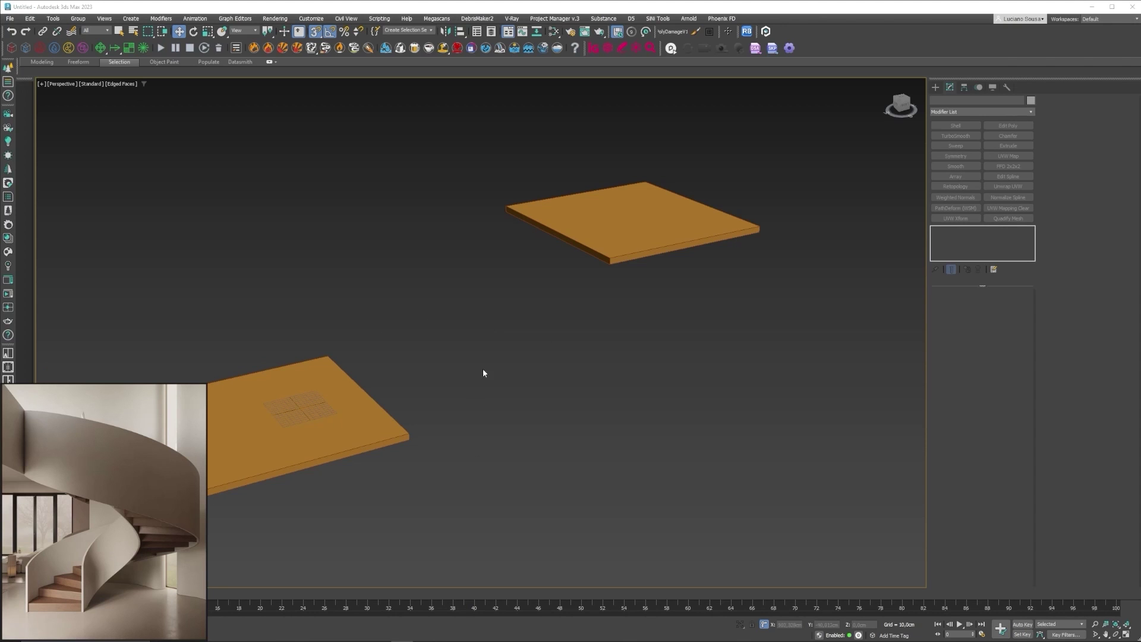
pyautogui.press('t')
pyautogui.scroll(-2, 404, 330)
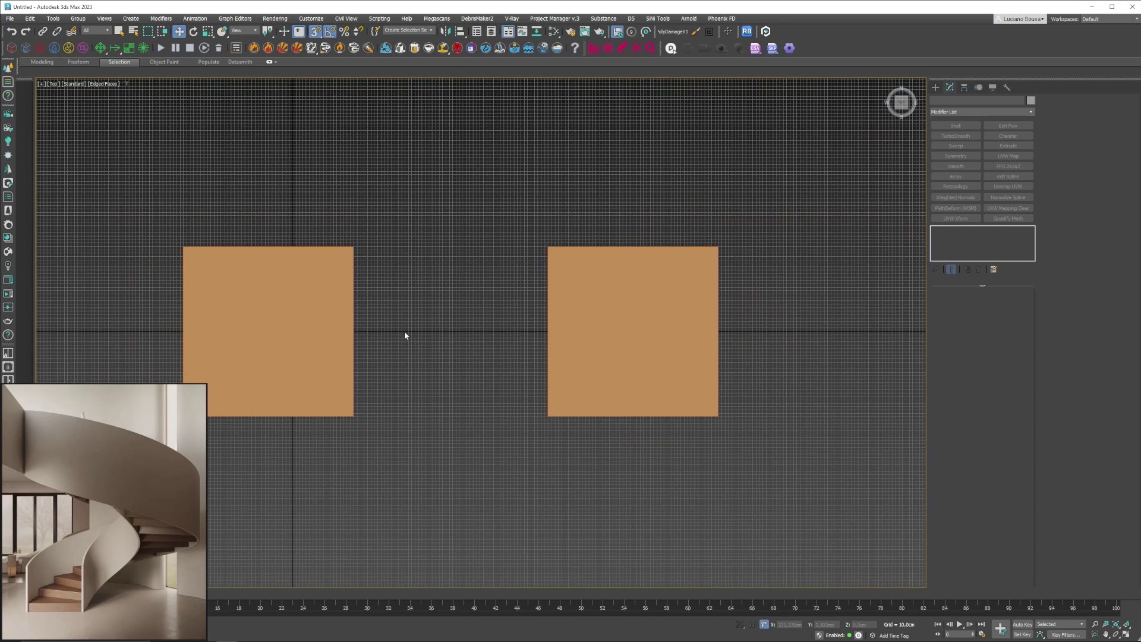
# Step: Hide the viewport grid and draw a plane about 500 by 570 cm filling the gap between the two slabs
pyautogui.press('g')
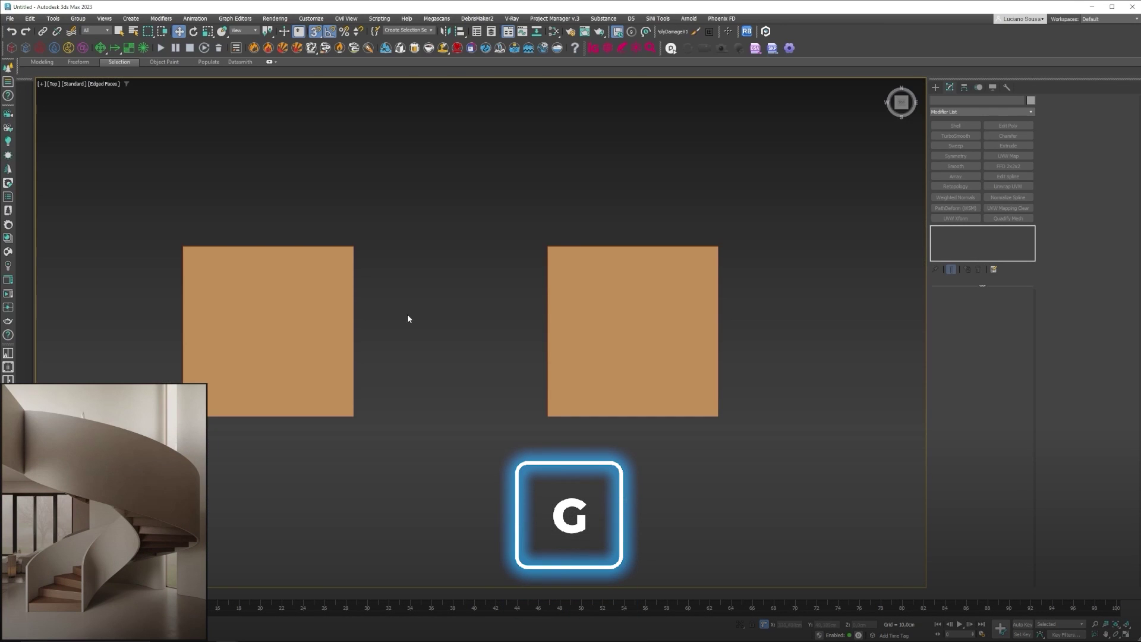
pyautogui.click(935, 87)
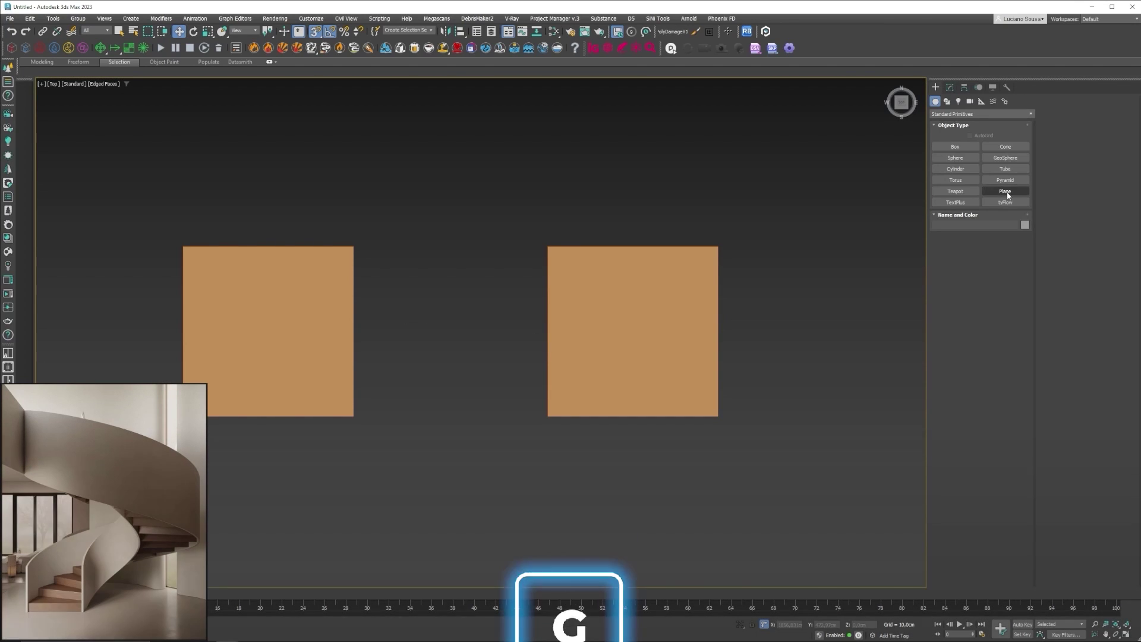
pyautogui.click(1006, 190)
pyautogui.moveTo(356, 246); pyautogui.dragTo(547, 417)
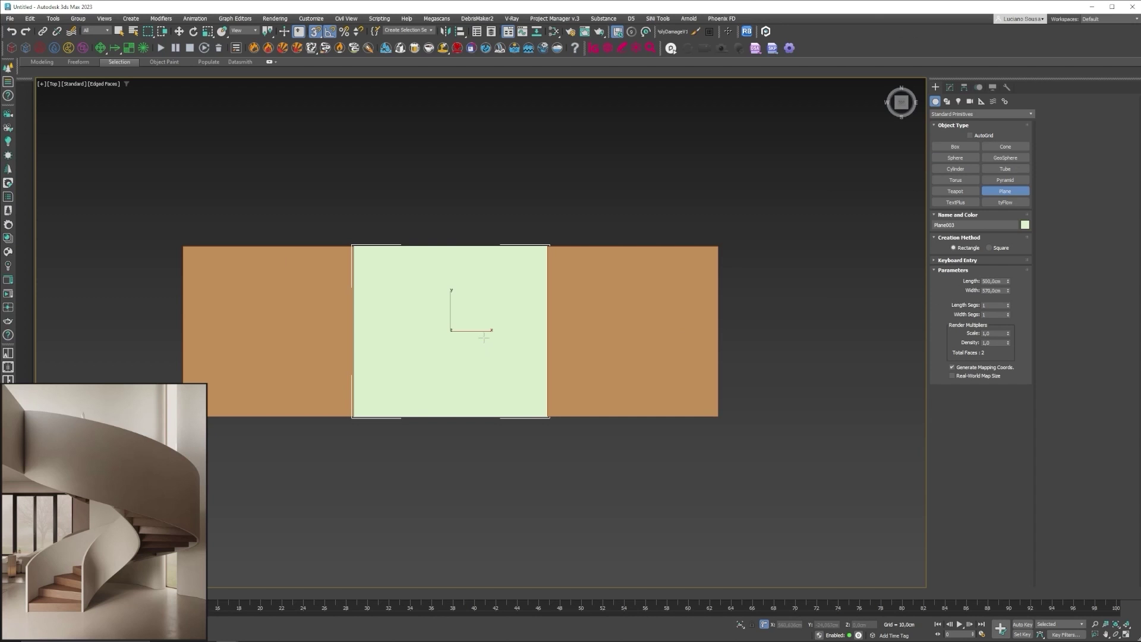
# Step: Set the new plane's length to 100 cm and leave plane creation
pyautogui.doubleClick(996, 280)
pyautogui.write('100')
pyautogui.press('Return')
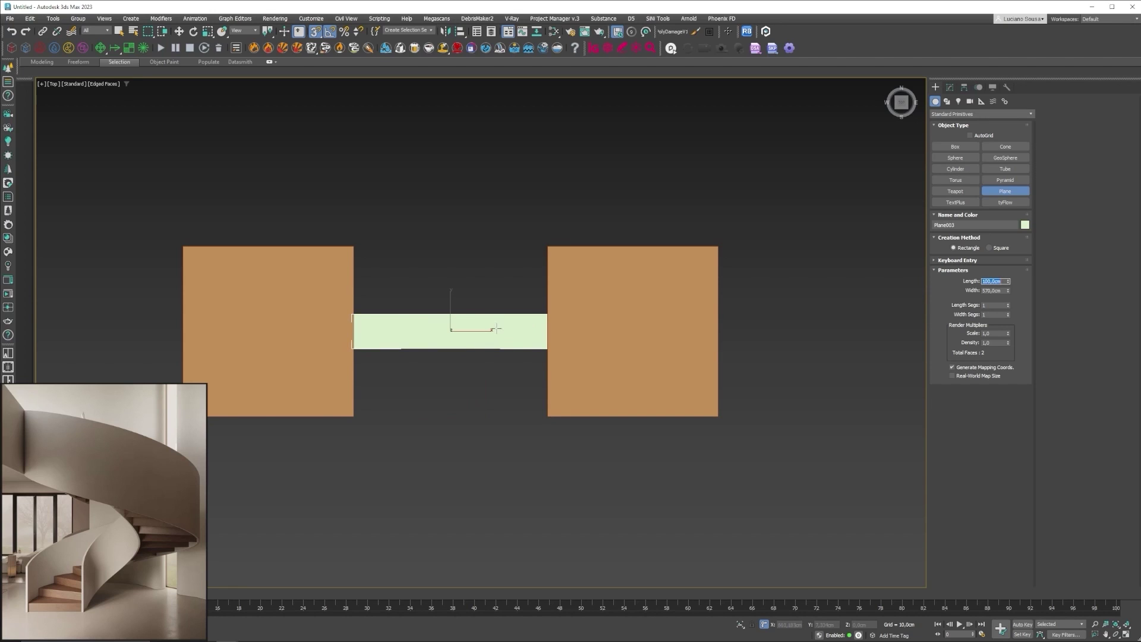
pyautogui.rightClick(506, 334)
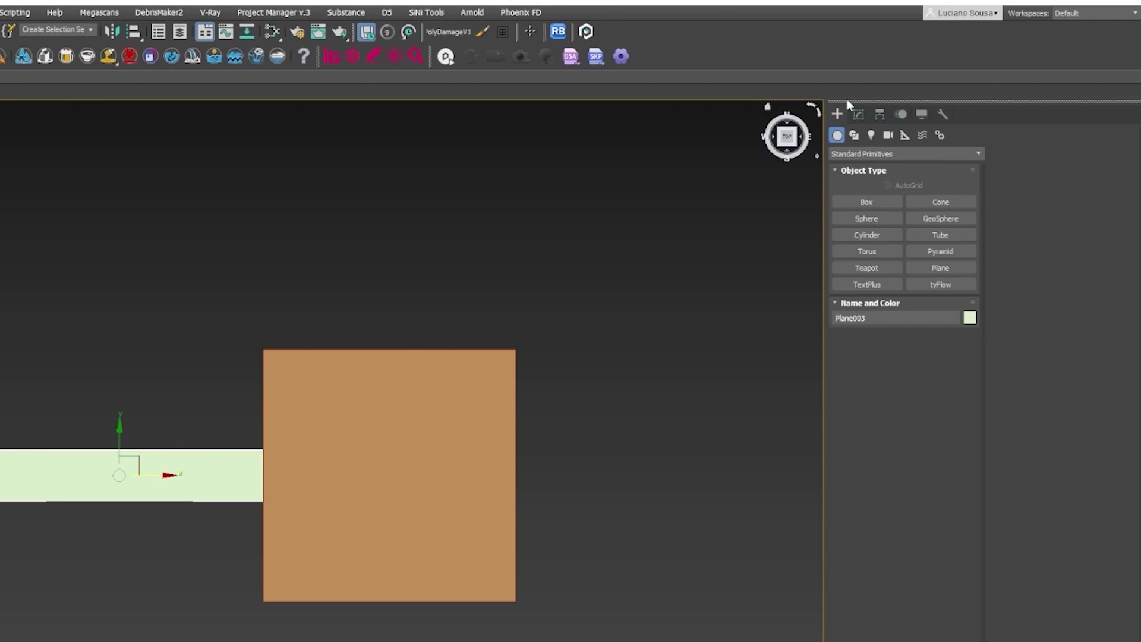
# Step: Change the plane's object color to the basic grey
pyautogui.click(859, 113)
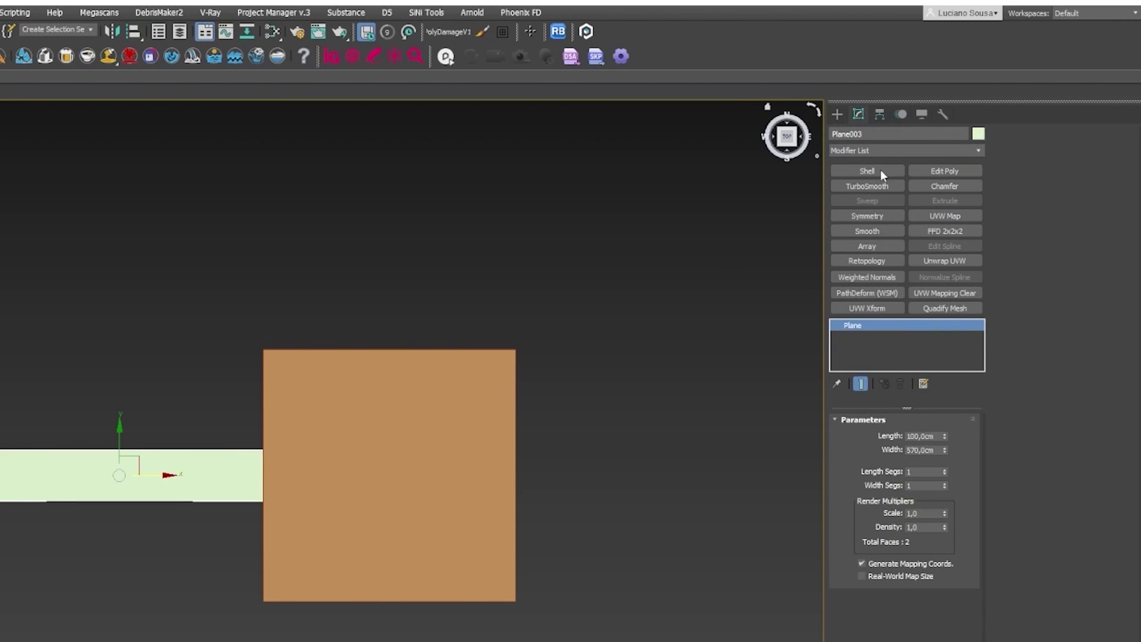
pyautogui.click(978, 133)
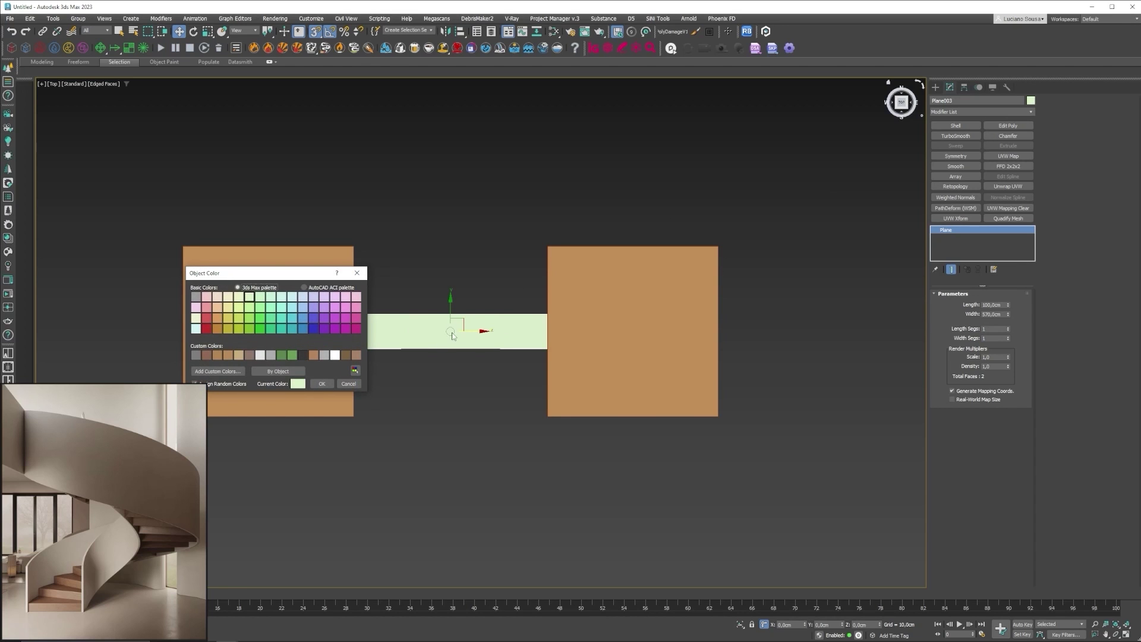
pyautogui.click(196, 296)
pyautogui.click(319, 384)
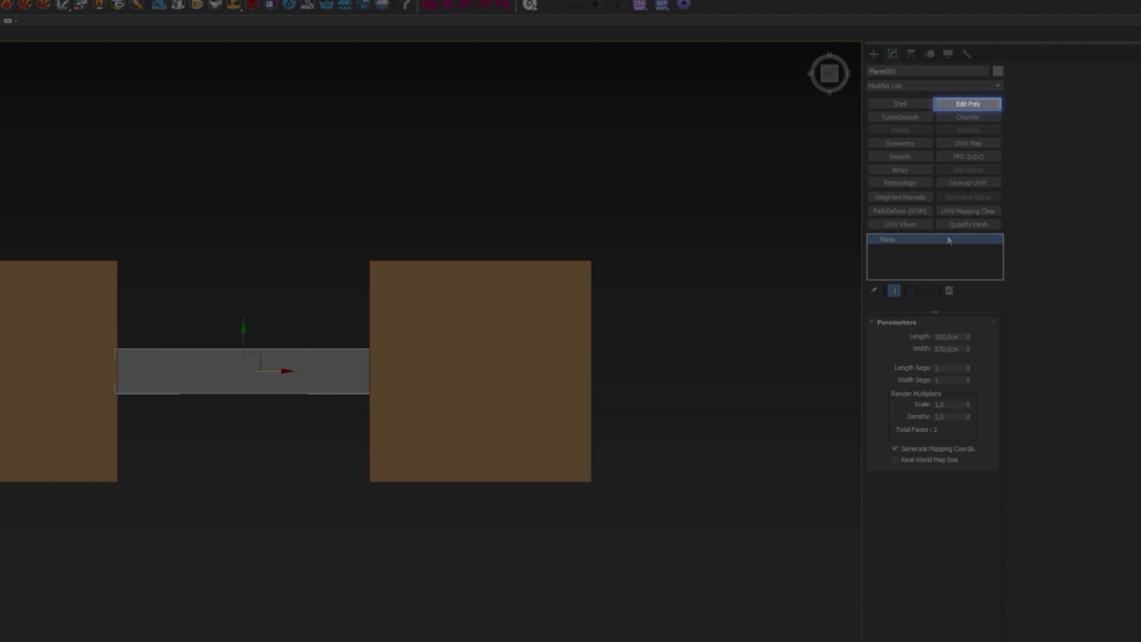
# Step: Add an Edit Poly modifier, connect the plane's two long edges with 18 segments, and leave edge editing
pyautogui.click(969, 104)
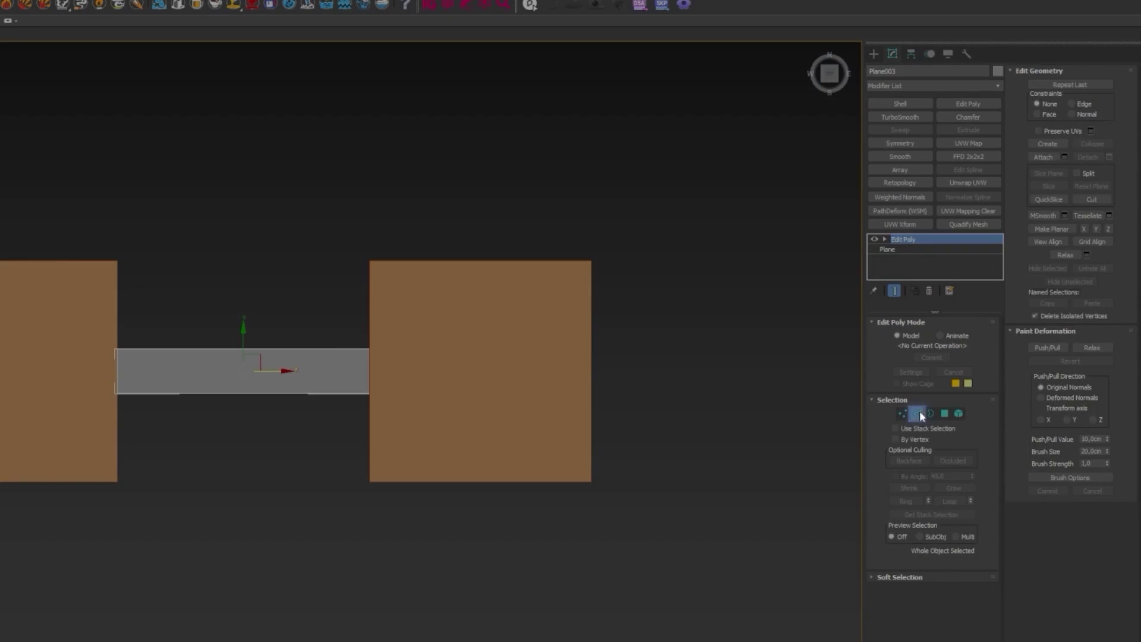
pyautogui.click(918, 414)
pyautogui.moveTo(521, 446); pyautogui.dragTo(497, 268)
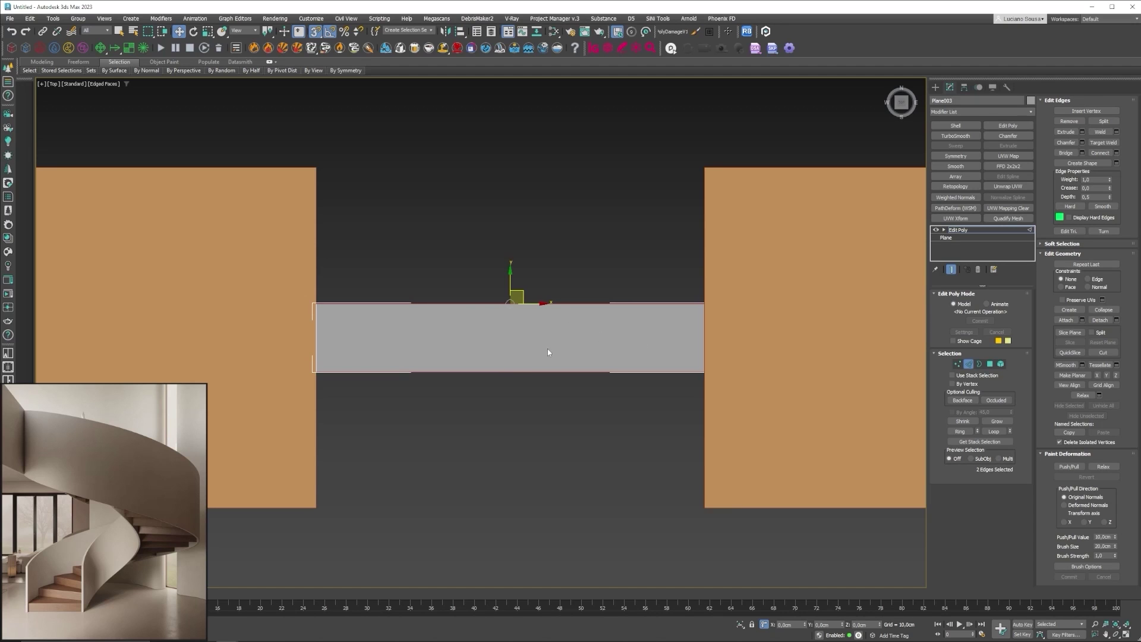
pyautogui.click(591, 334)
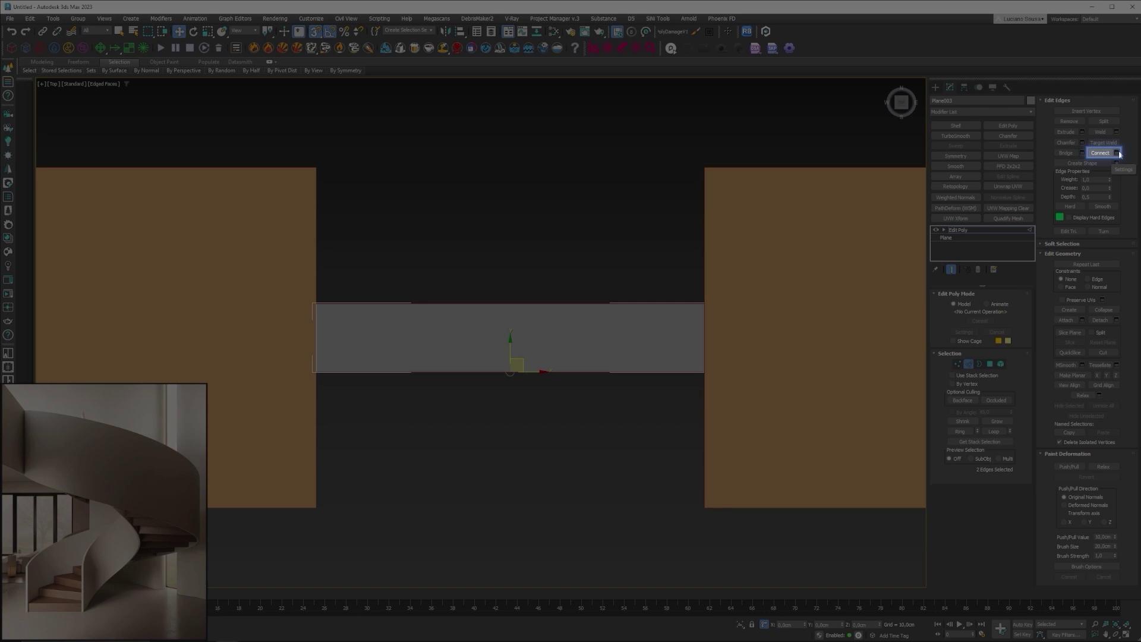
pyautogui.click(1117, 153)
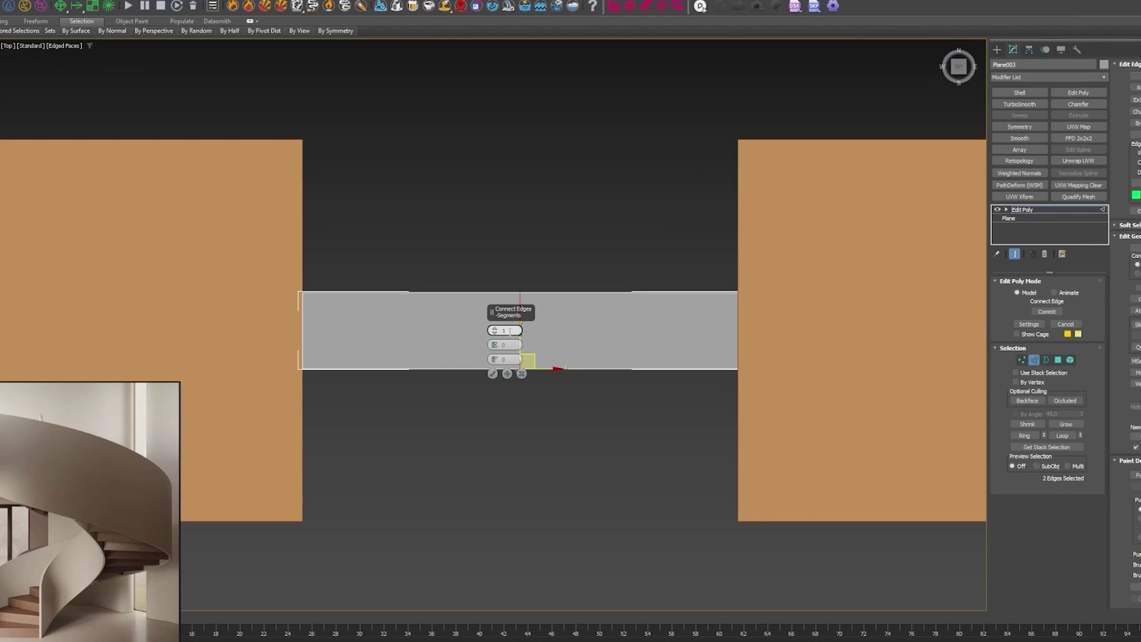
pyautogui.click(501, 340)
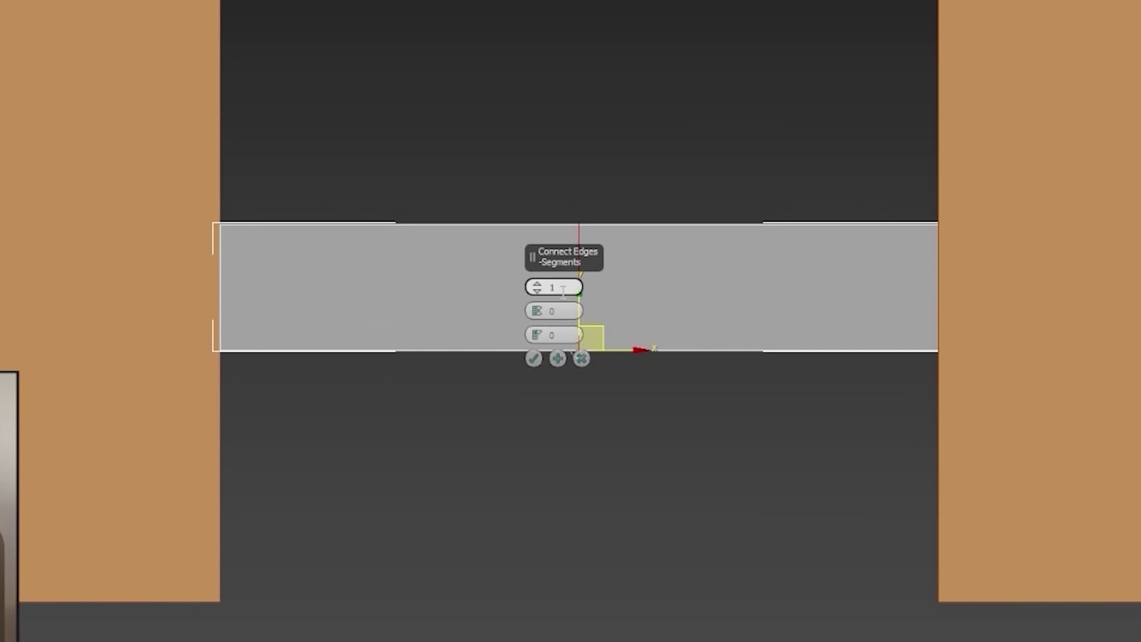
pyautogui.press('Return')
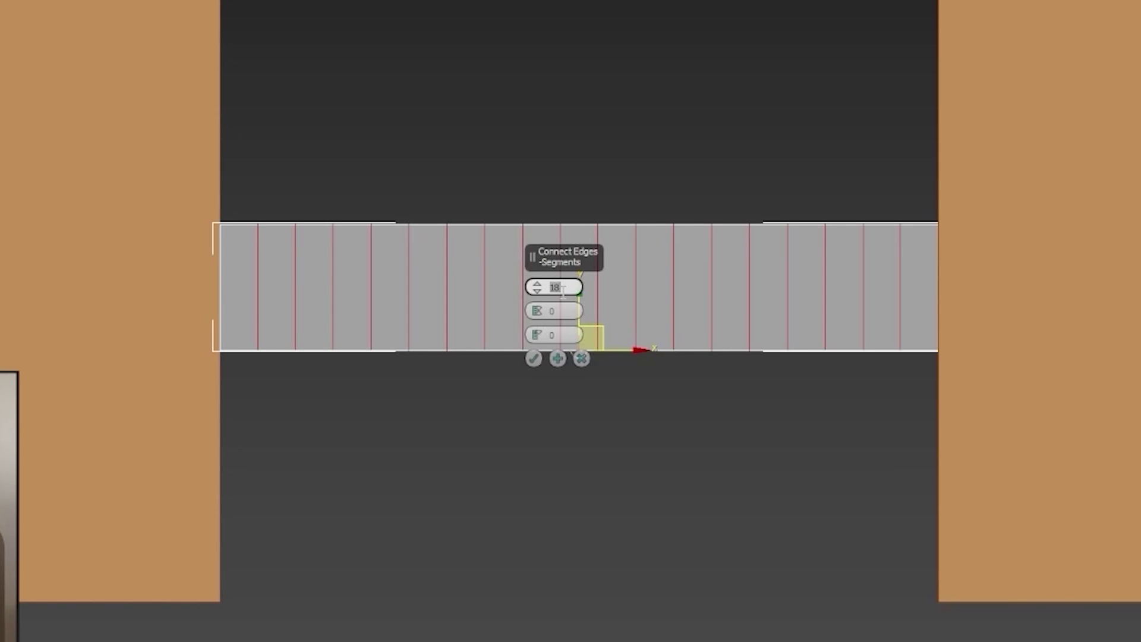
pyautogui.click(535, 359)
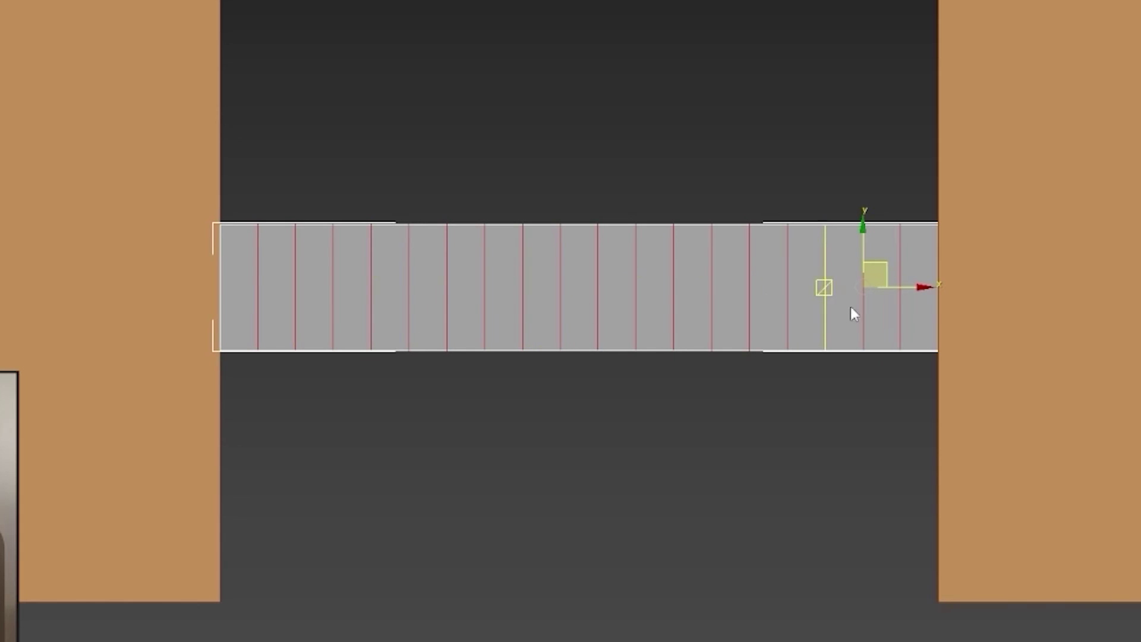
pyautogui.click(561, 302)
pyautogui.click(522, 288)
pyautogui.click(636, 292)
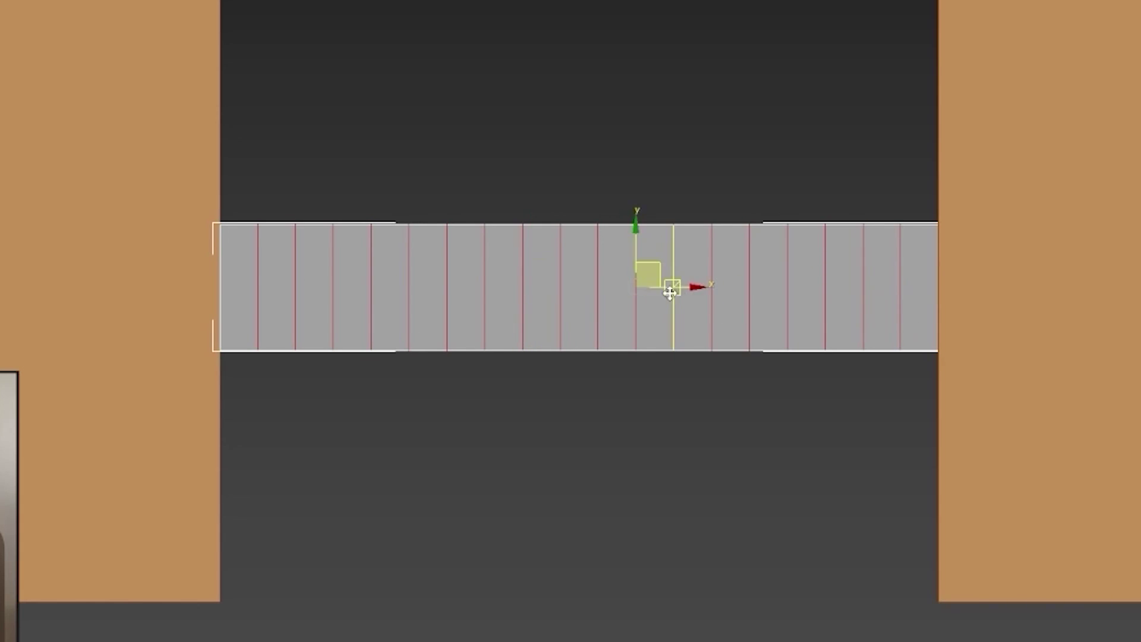
pyautogui.scroll(-2, 450, 287)
pyautogui.click(969, 365)
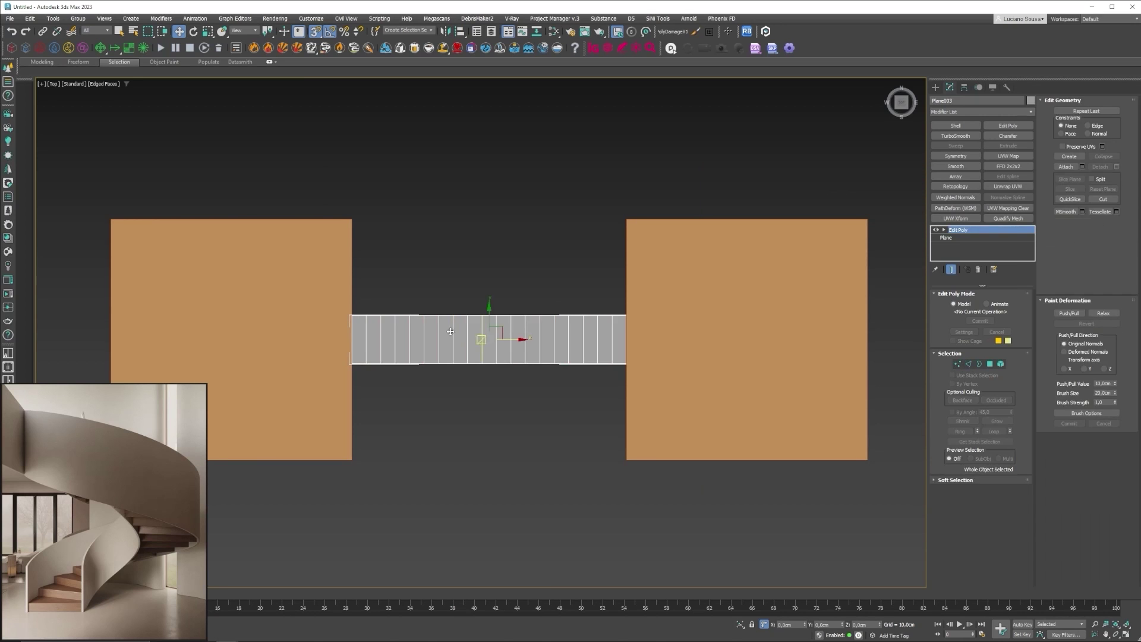
# Step: Apply an FFD 2x2x2 modifier to the strip and raise its far-end control points along Z to meet the upper slab
pyautogui.keyDown('alt'); pyautogui.moveTo(451, 332); pyautogui.dragTo(510, 301, button='middle'); pyautogui.keyUp('alt')
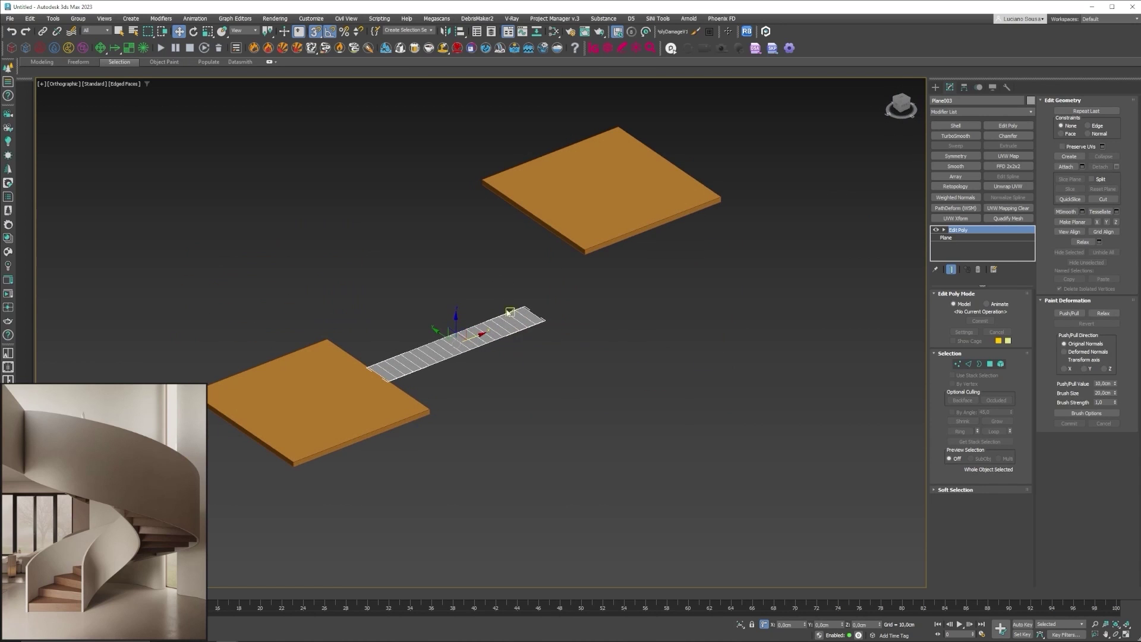
pyautogui.moveTo(498, 342); pyautogui.dragTo(496, 347, button='middle')
pyautogui.press('p')
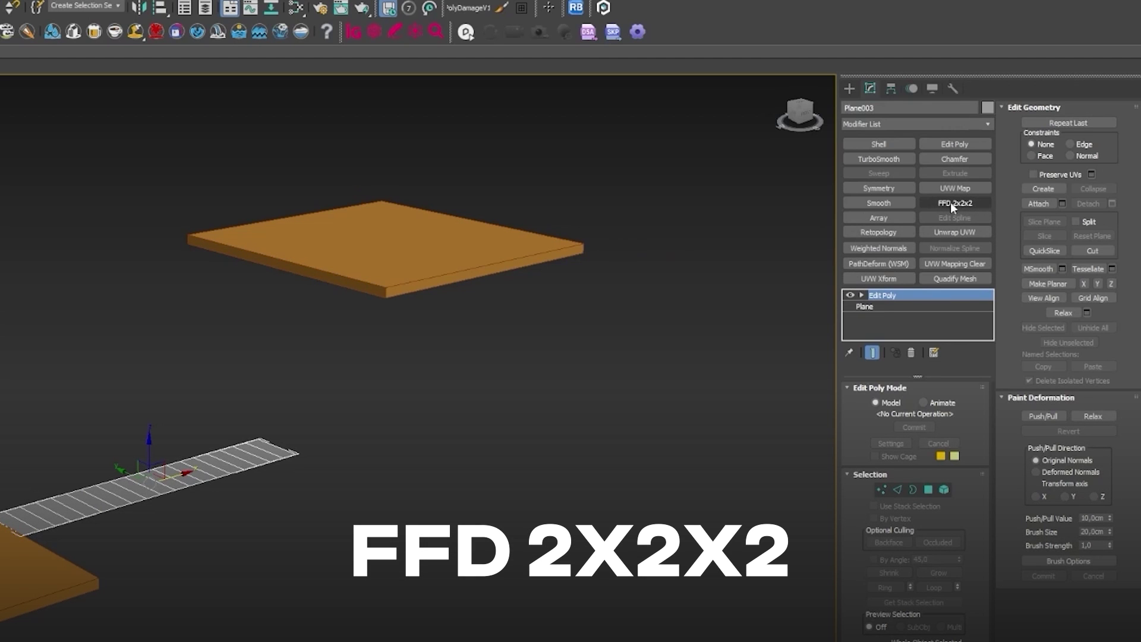
pyautogui.click(960, 202)
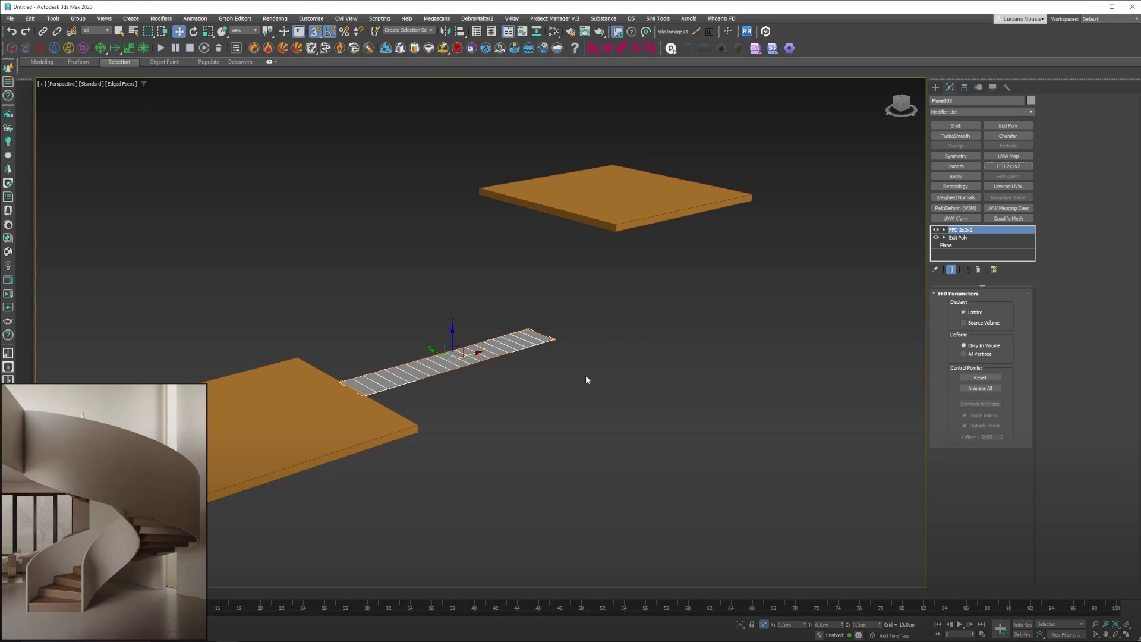
pyautogui.press('1')
pyautogui.moveTo(500, 289); pyautogui.dragTo(600, 378)
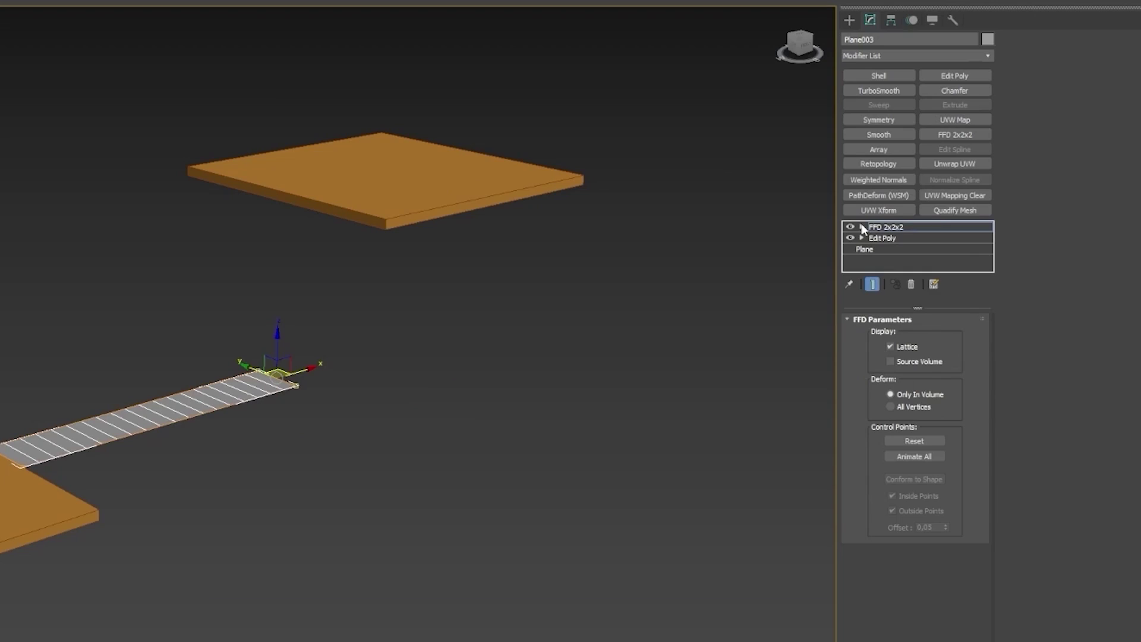
pyautogui.click(861, 227)
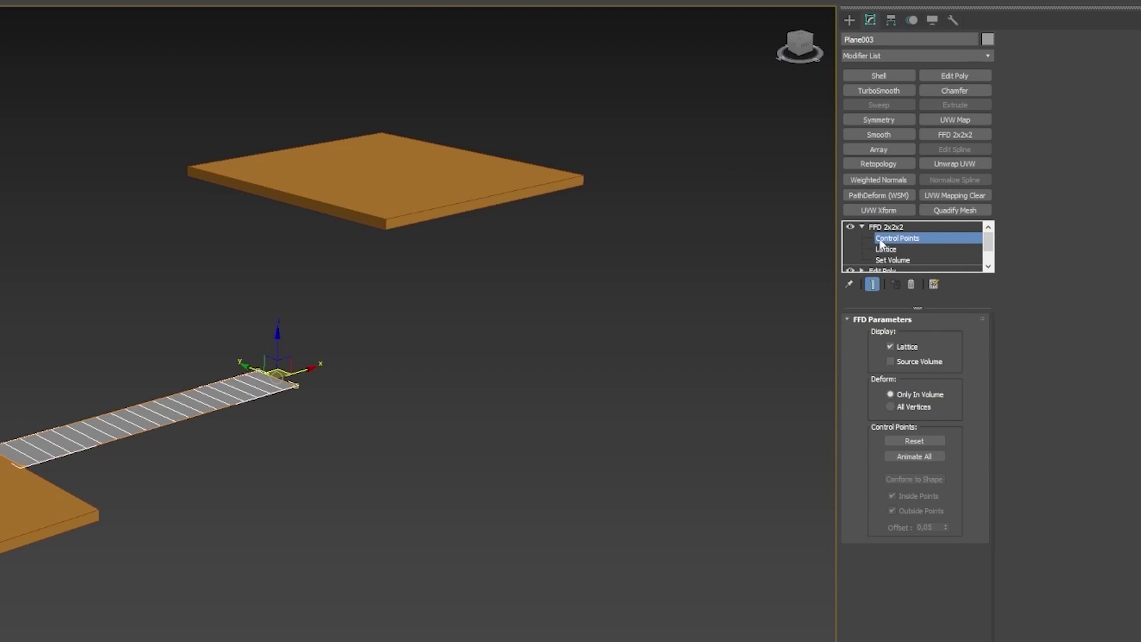
pyautogui.click(862, 227)
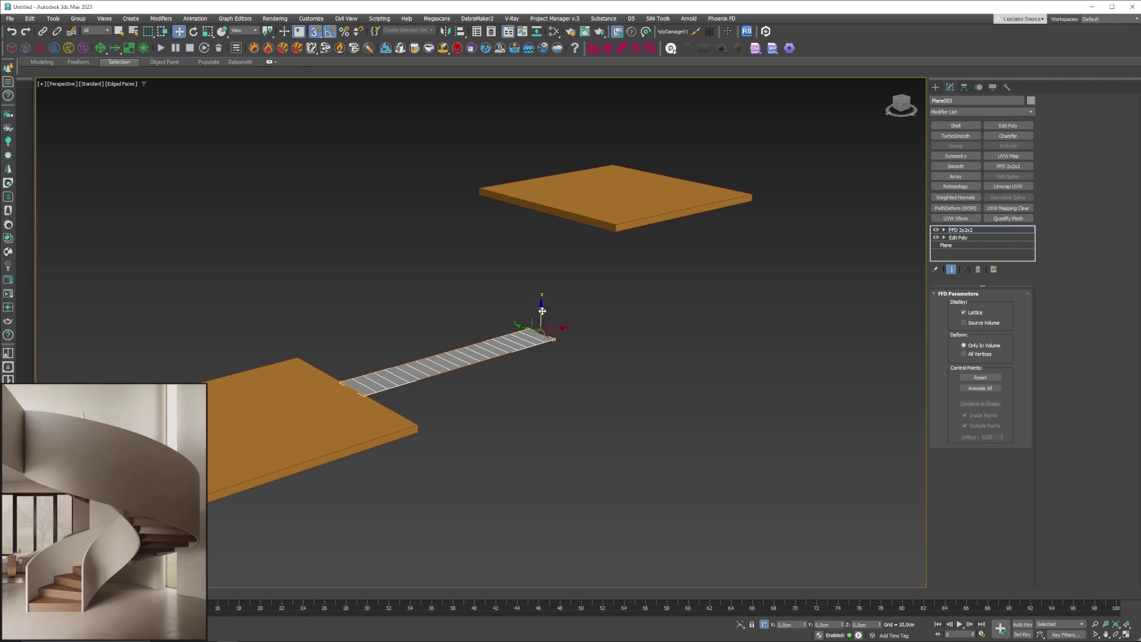
pyautogui.moveTo(542, 311); pyautogui.dragTo(619, 220)
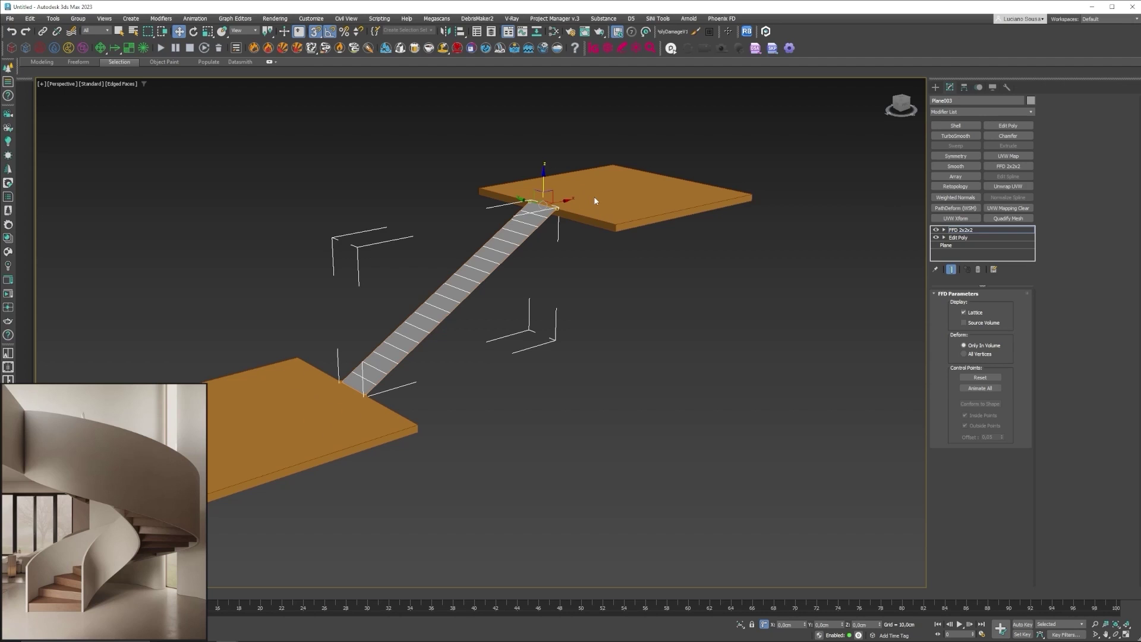
# Step: Add a second Edit Poly modifier, split the sloped strip's 18 inner cross edges, and switch to polygon editing
pyautogui.click(1008, 126)
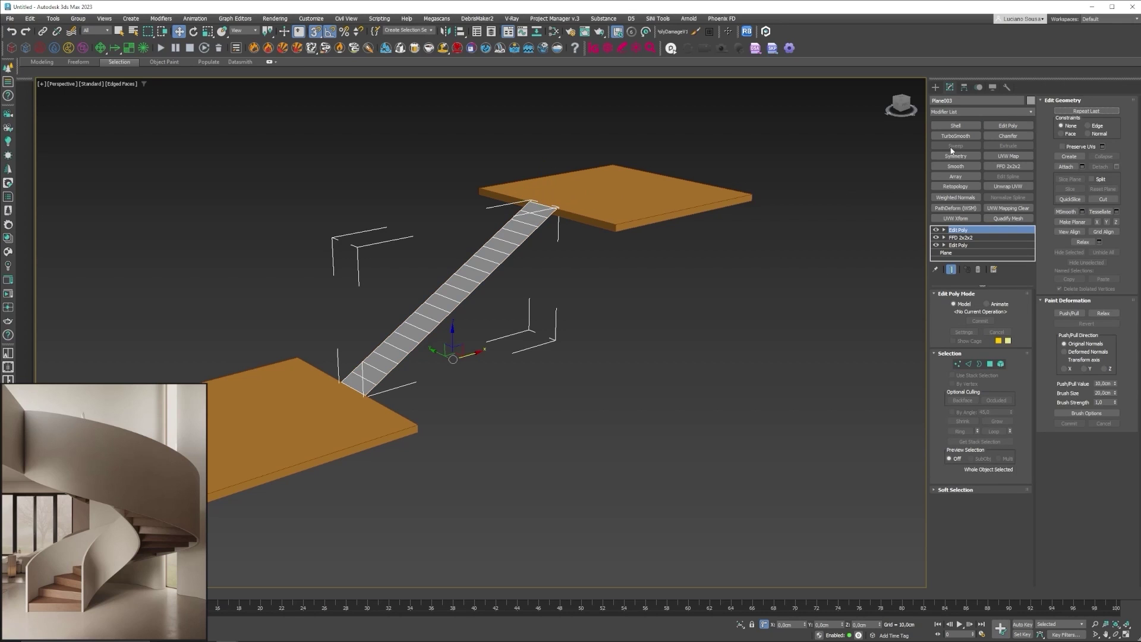
pyautogui.click(973, 366)
pyautogui.moveTo(537, 298); pyautogui.dragTo(319, 401)
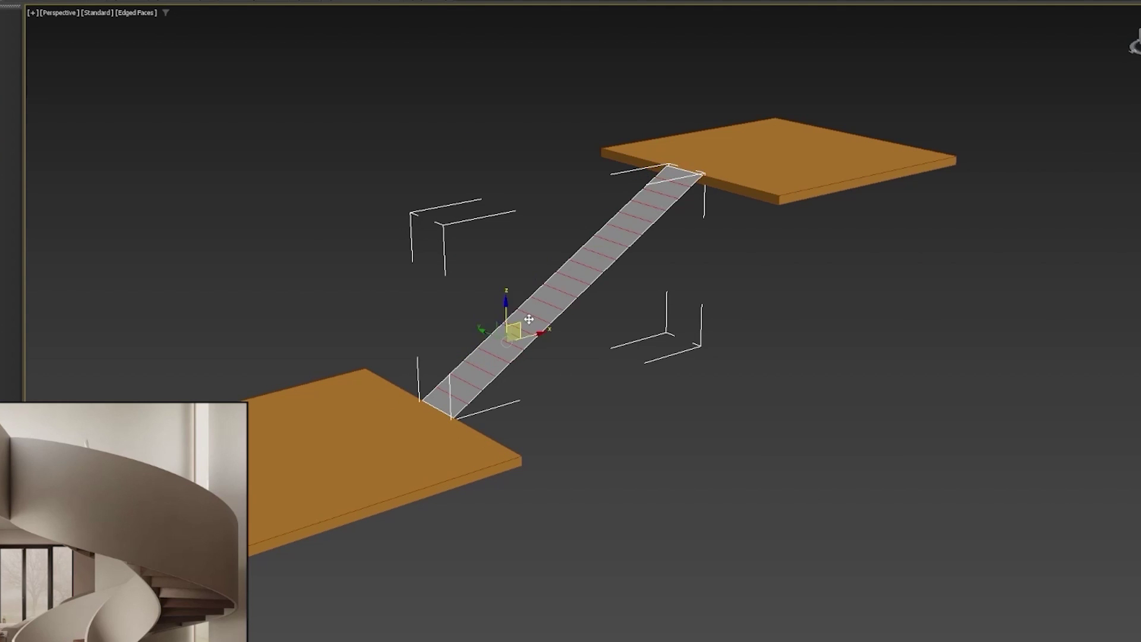
pyautogui.scroll(2, 531, 309)
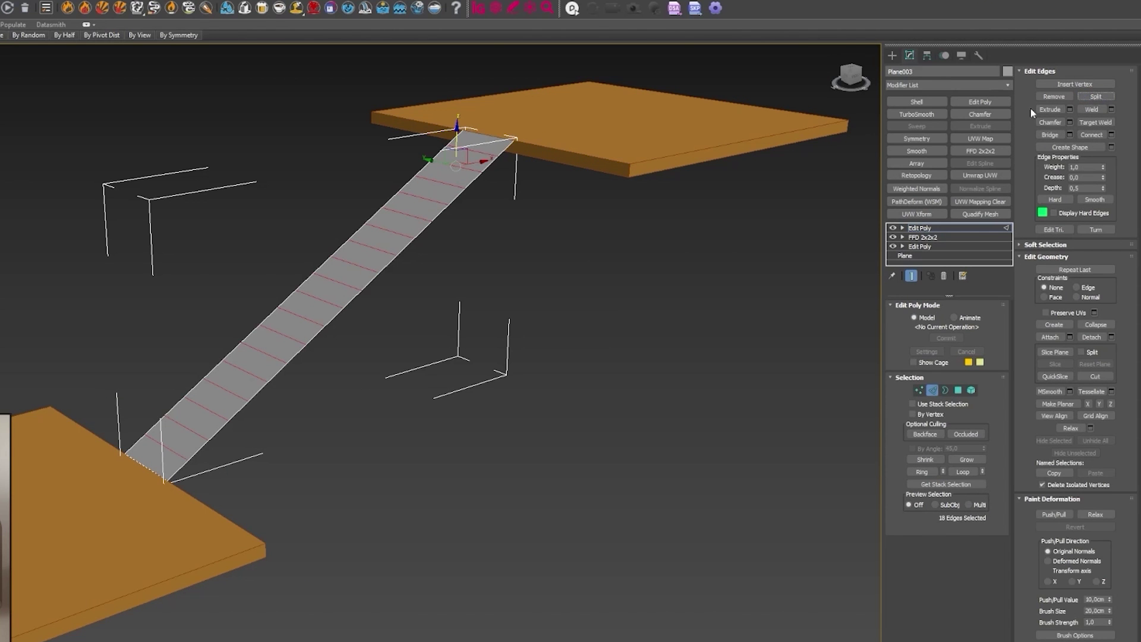
pyautogui.click(959, 391)
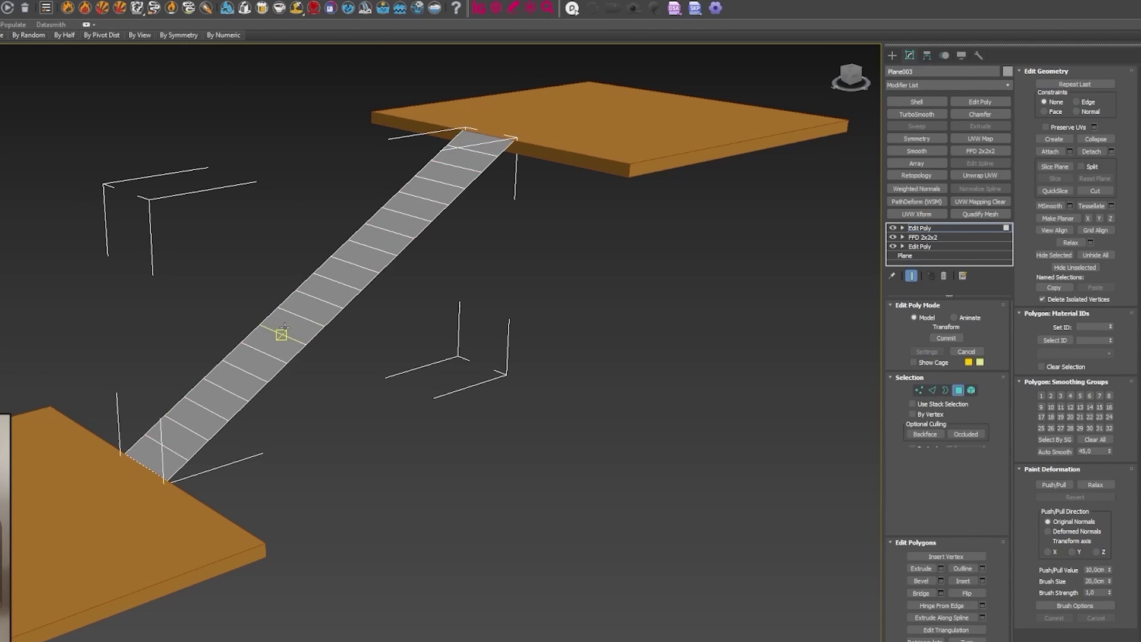
# Step: Lift one middle polygon of the strip along Z to test the split, and undo the move
pyautogui.click(280, 331)
pyautogui.moveTo(433, 293); pyautogui.dragTo(433, 241)
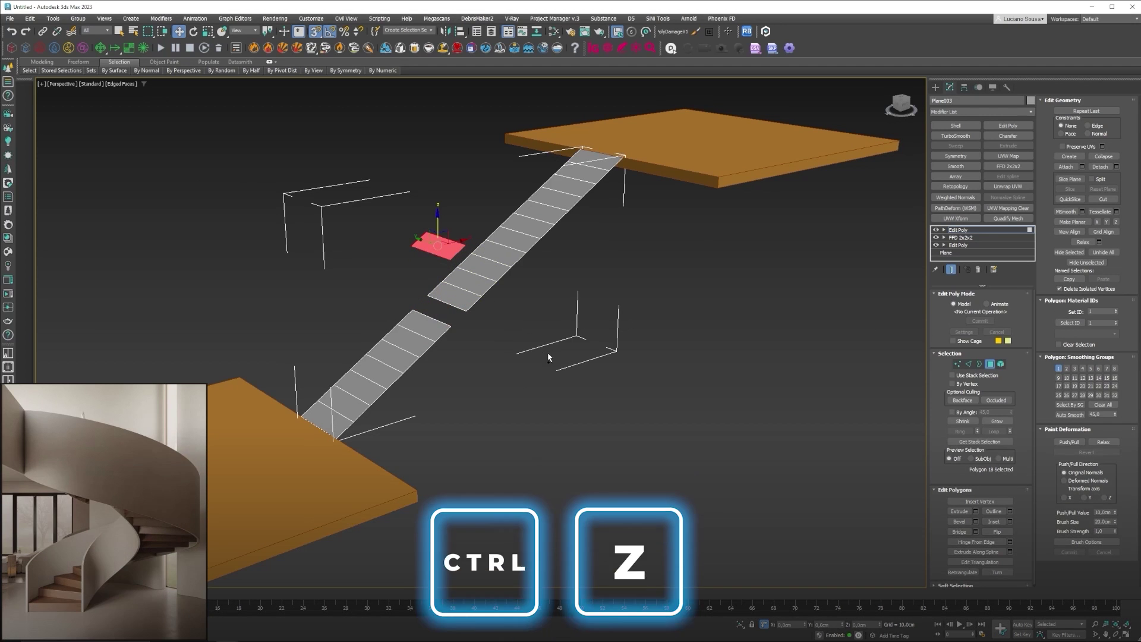
pyautogui.hotkey('ctrl', 'z')
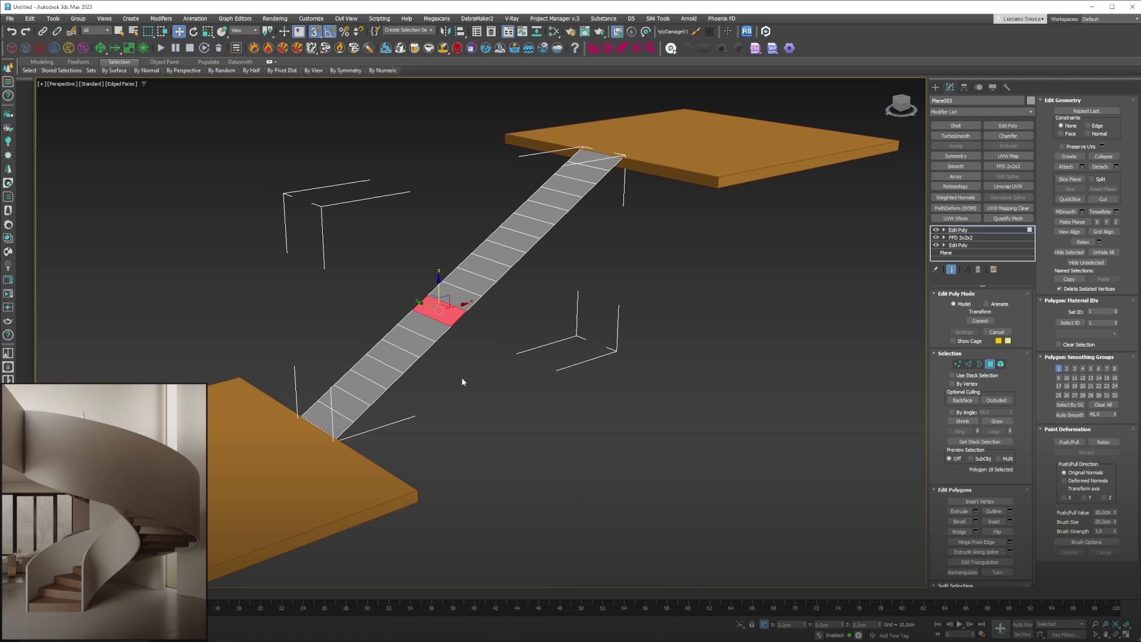
# Step: Select all the strip's polygons and scale them along Z around their own centers until each tread lies flat
pyautogui.hotkey('ctrl', 'a')
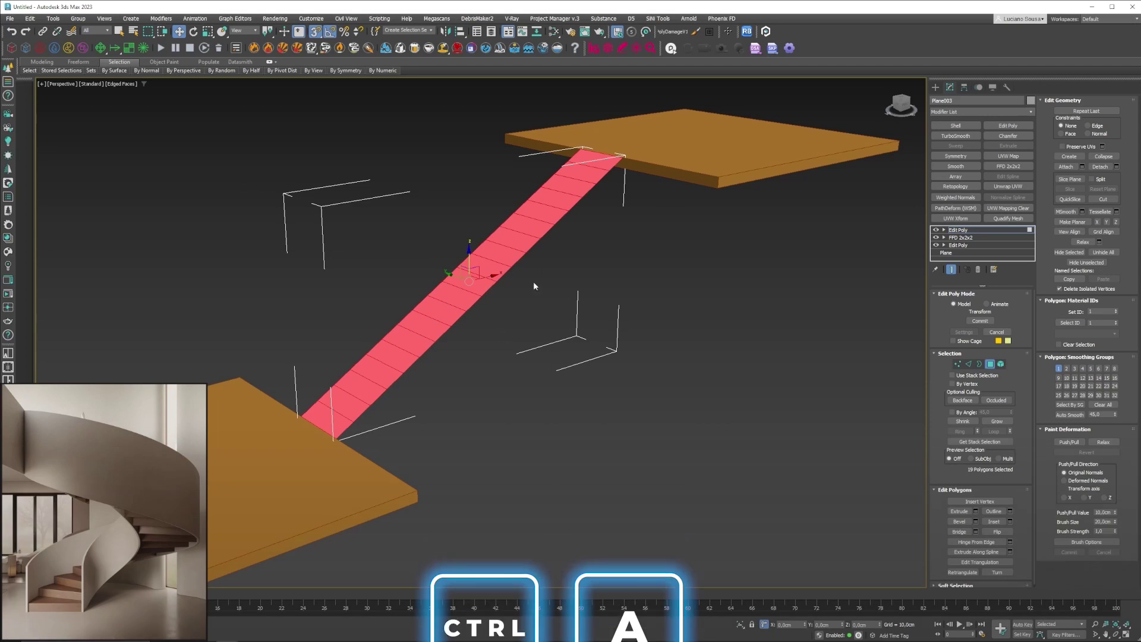
pyautogui.click(599, 163)
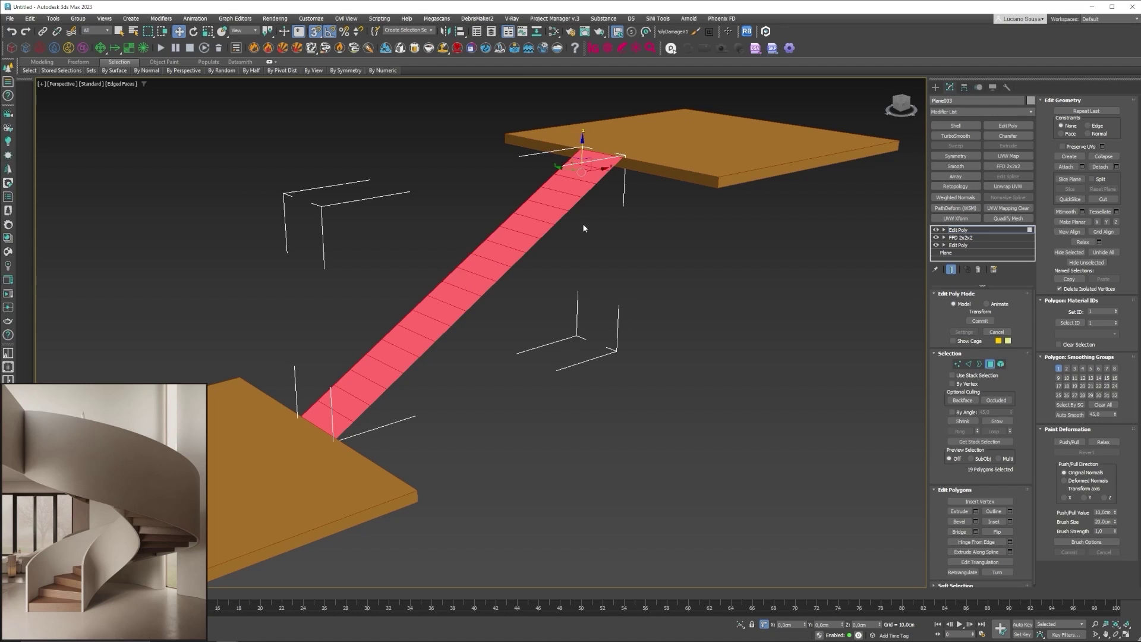
pyautogui.press('r')
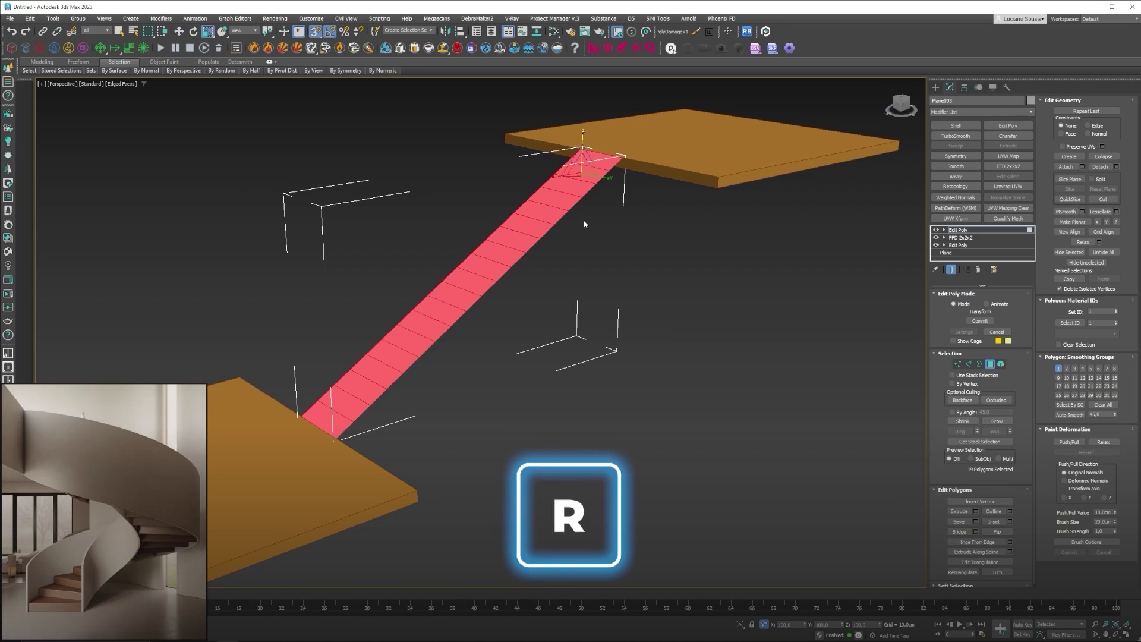
pyautogui.moveTo(585, 135); pyautogui.dragTo(510, 614)
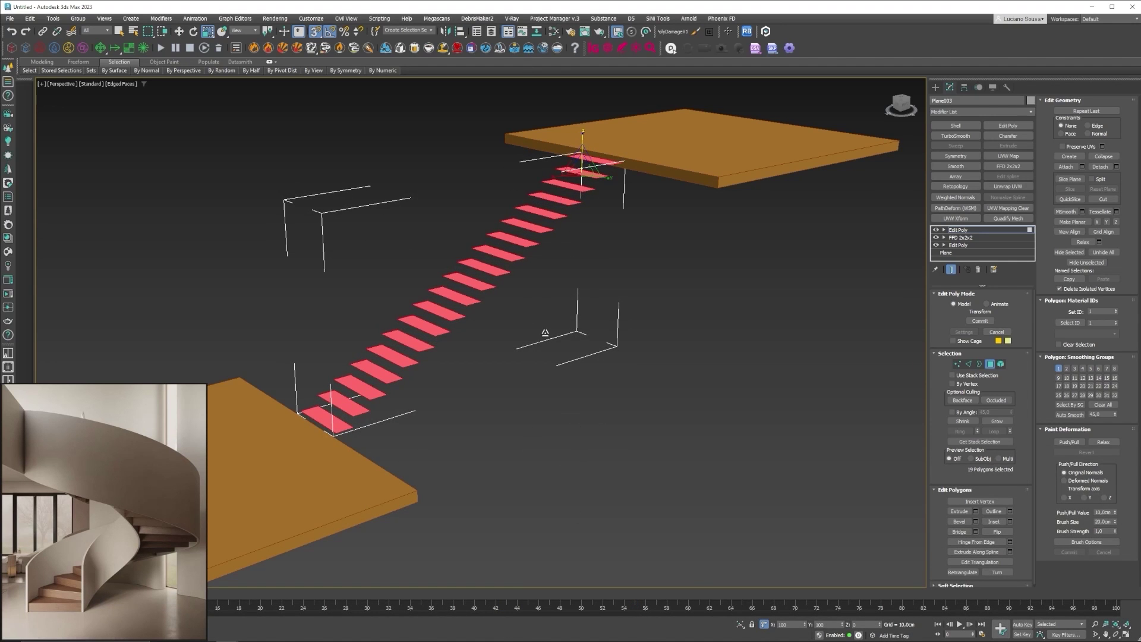
pyautogui.moveTo(525, 539); pyautogui.dragTo(558, 529)
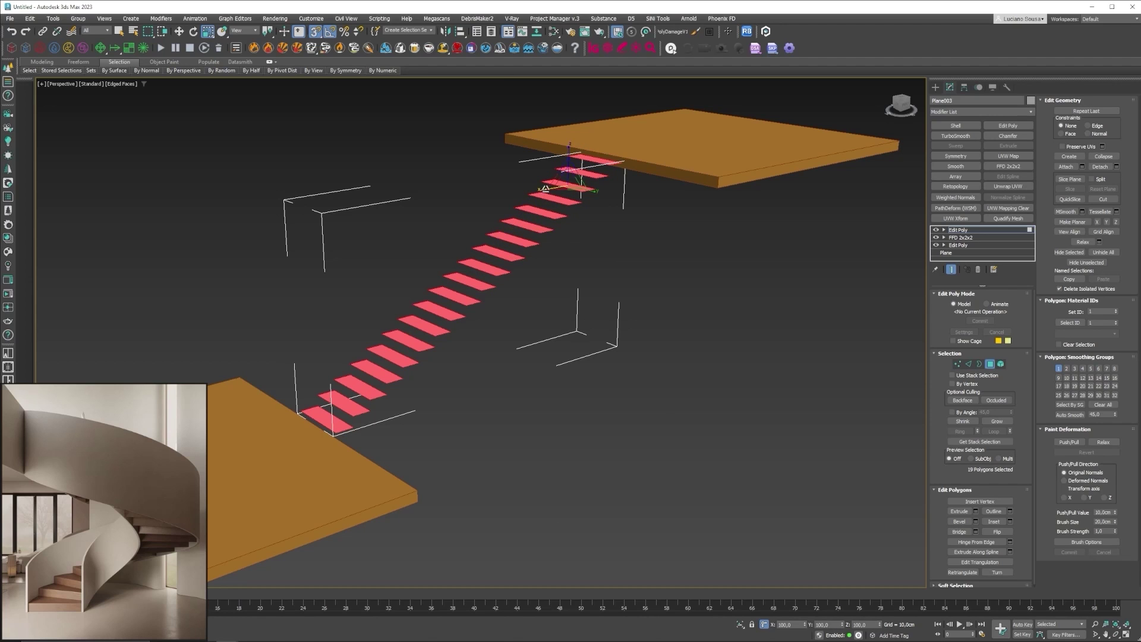
# Step: Keep scaling the 19 tread polygons along Z to flatten them fully, and check their edges in the Left view
pyautogui.moveTo(570, 156); pyautogui.dragTo(562, 619)
pyautogui.moveTo(569, 154); pyautogui.dragTo(570, 332)
pyautogui.moveTo(522, 582); pyautogui.dragTo(521, 582)
pyautogui.moveTo(570, 147); pyautogui.dragTo(599, 347)
pyautogui.moveTo(513, 202); pyautogui.dragTo(560, 303)
pyautogui.press('l')
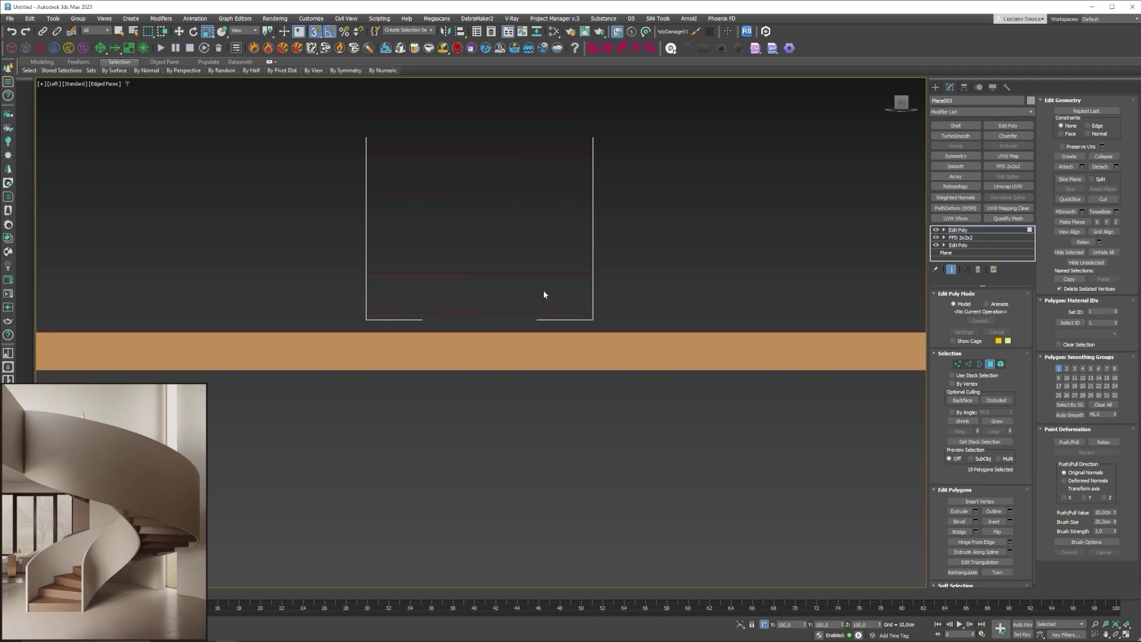
pyautogui.scroll(5, 593, 241)
pyautogui.scroll(4, 598, 267)
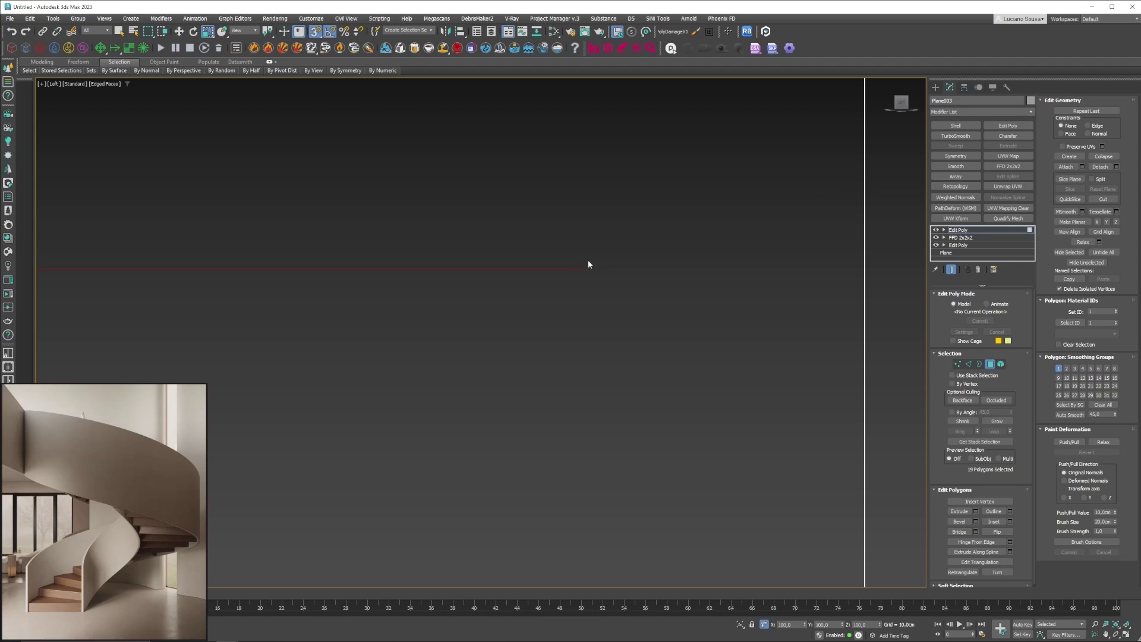
pyautogui.scroll(-10, 420, 331)
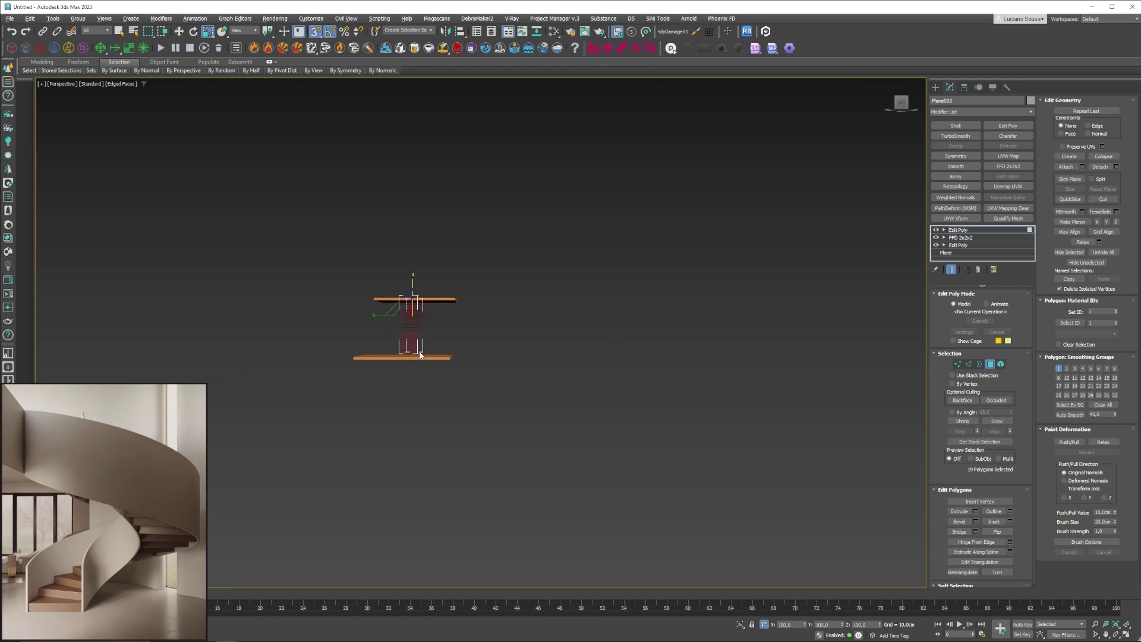
# Step: Return to the perspective view framed on the stairs, leave polygon editing, and switch to the Move tool
pyautogui.press('p')
pyautogui.press('z')
pyautogui.click(990, 364)
pyautogui.keyDown('alt'); pyautogui.moveTo(519, 244); pyautogui.dragTo(531, 242, button='middle'); pyautogui.keyUp('alt')
pyautogui.press('w')
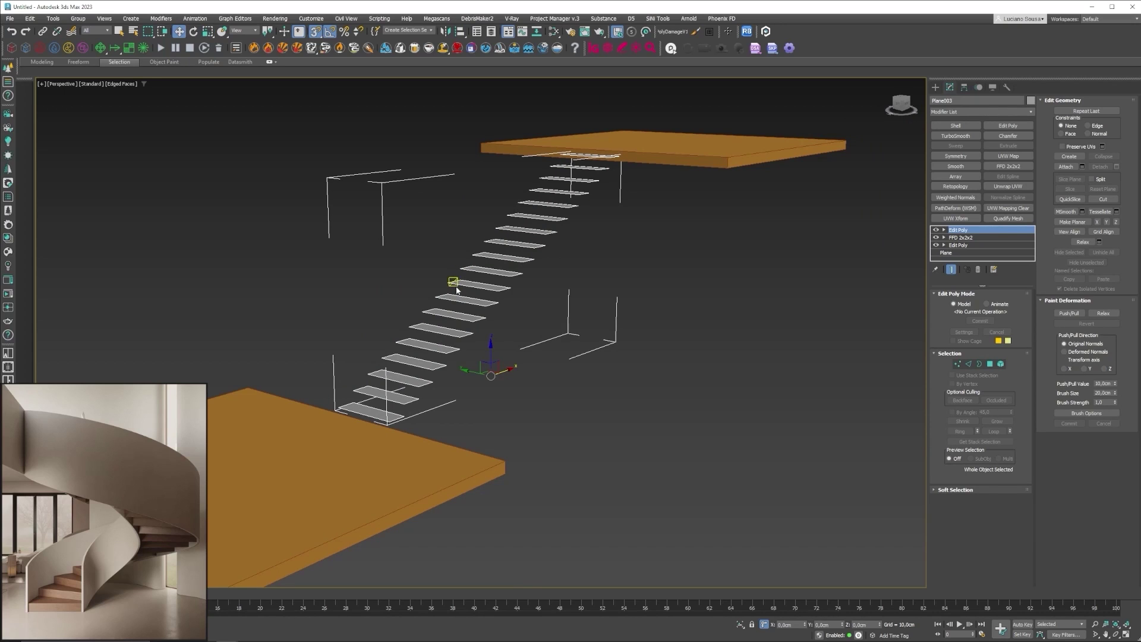
# Step: Measure the vertical rise between two neighbouring lower treads with a Tape helper, and delete the tape
pyautogui.scroll(3, 440, 361)
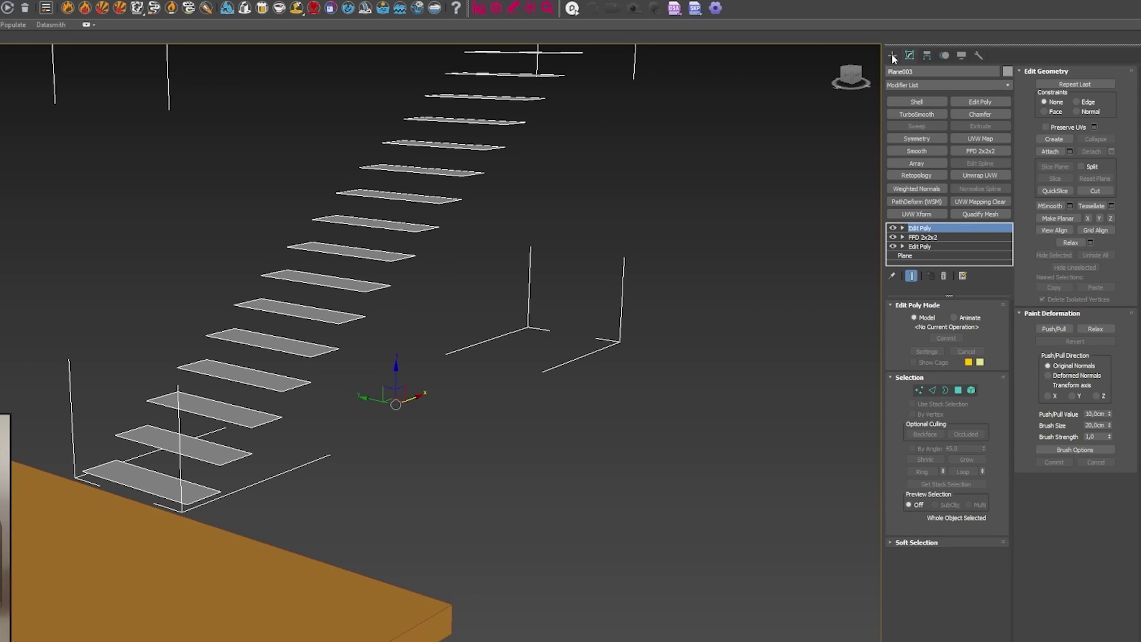
pyautogui.click(893, 55)
pyautogui.click(948, 72)
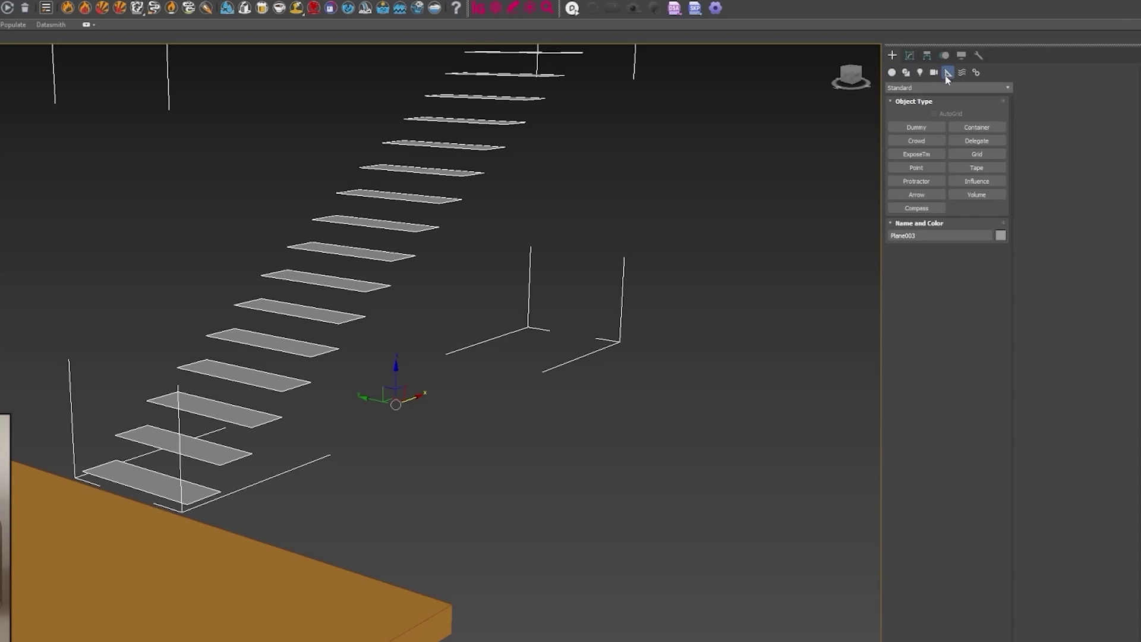
pyautogui.click(981, 169)
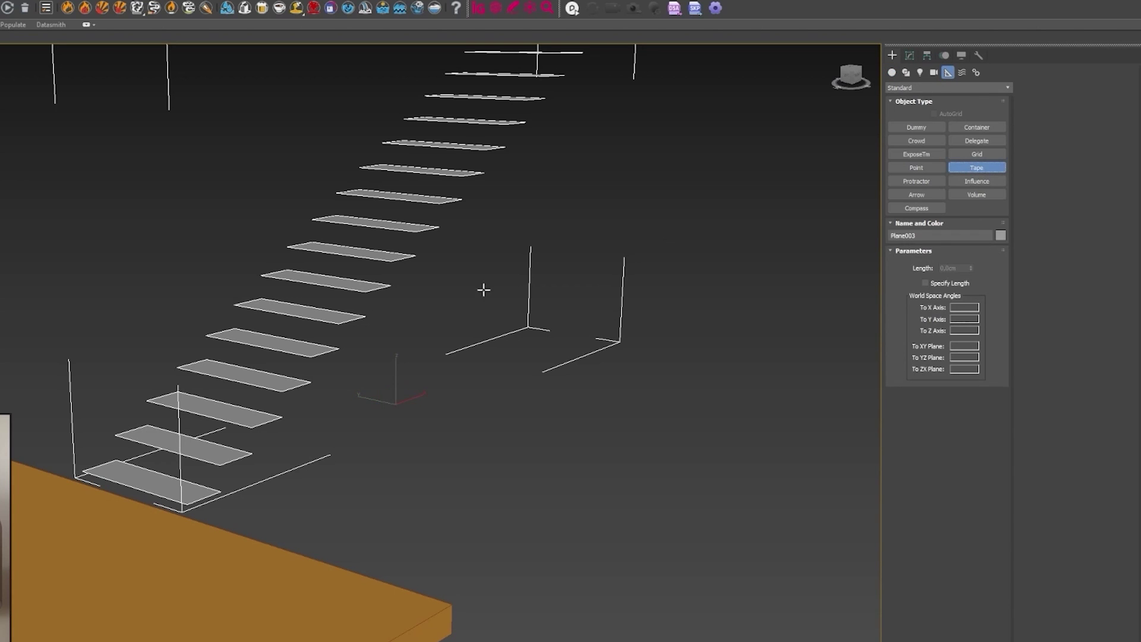
pyautogui.scroll(2, 265, 420)
pyautogui.click(295, 420)
pyautogui.moveTo(300, 420); pyautogui.dragTo(313, 374)
pyautogui.scroll(3, 315, 376)
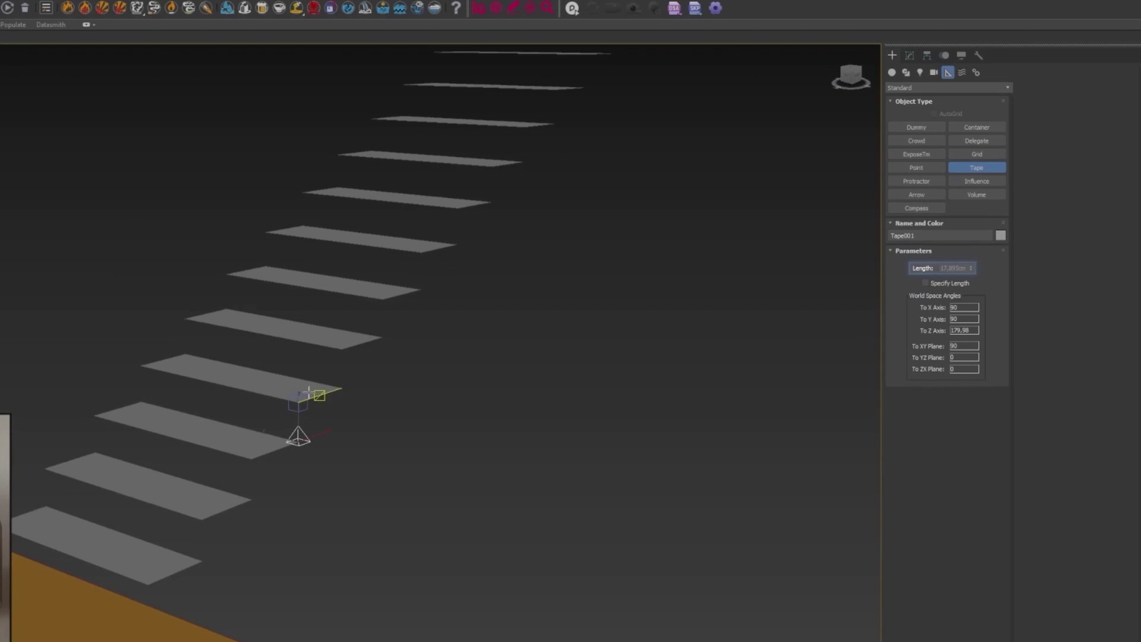
pyautogui.press('Delete')
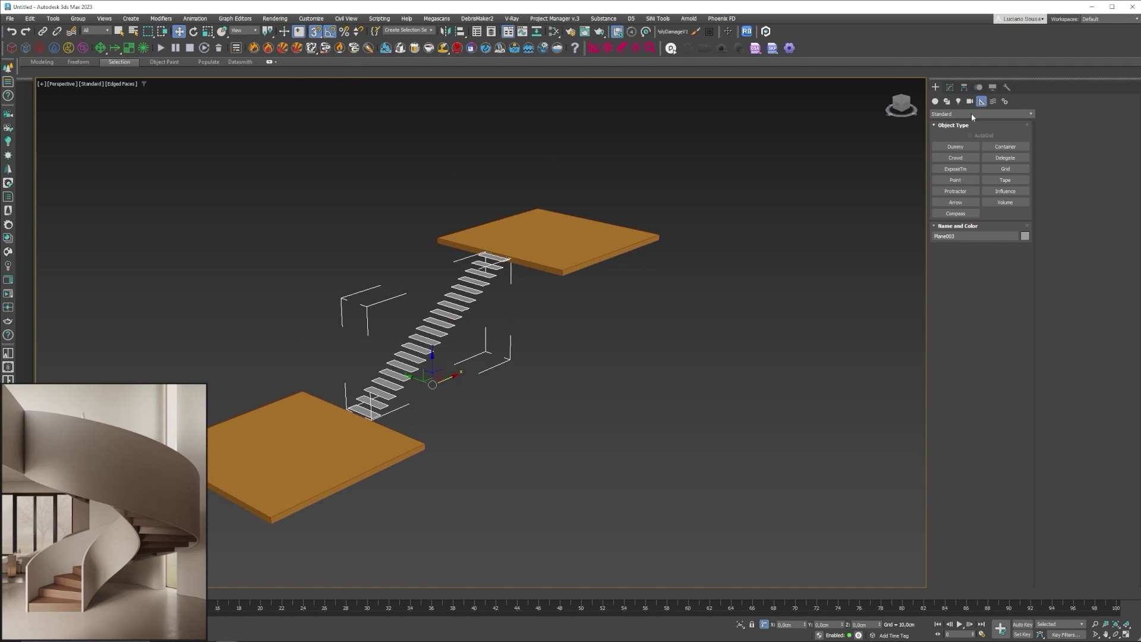
# Step: Add a second FFD 2x2x2 modifier to the treads and inspect how the lattice meets the lower and upper slabs
pyautogui.click(951, 88)
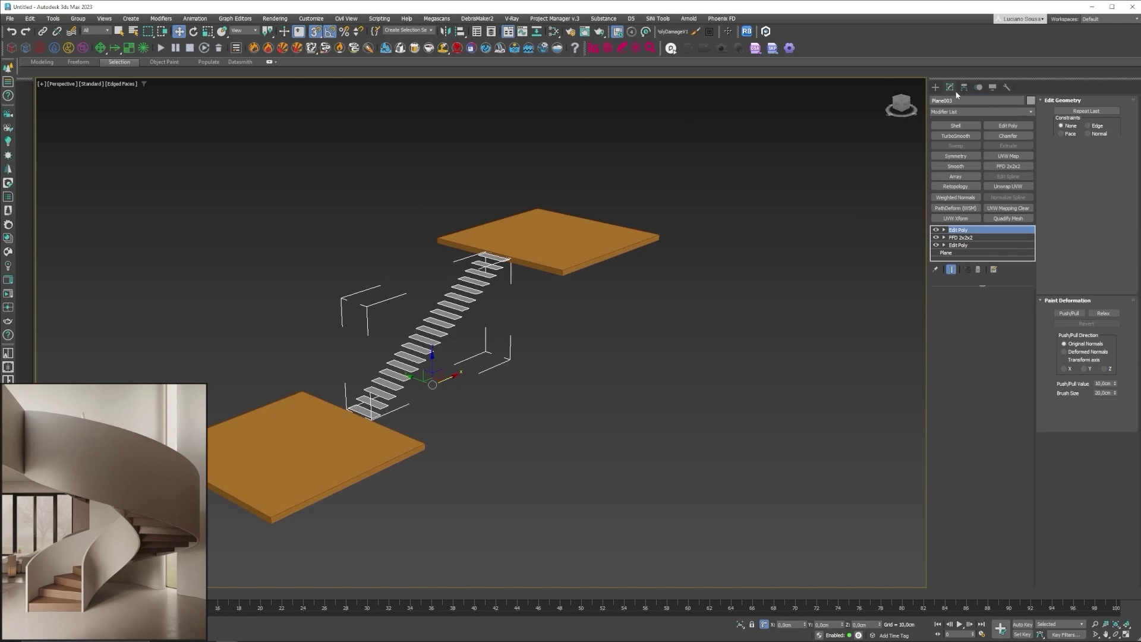
pyautogui.click(1009, 167)
pyautogui.scroll(6, 372, 423)
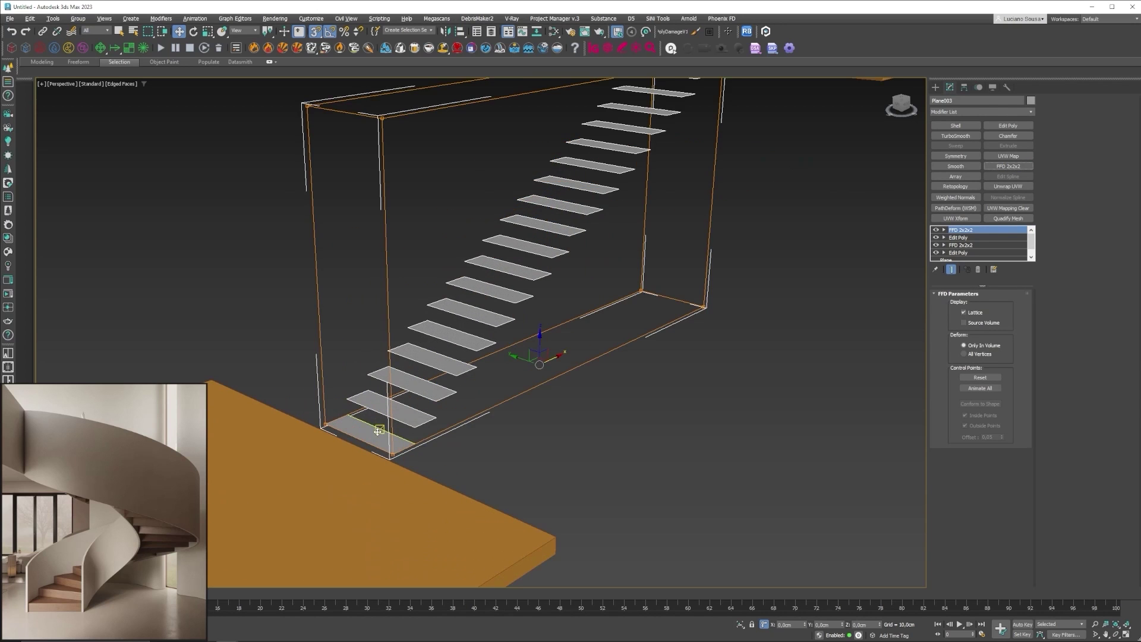
pyautogui.scroll(8, 386, 392)
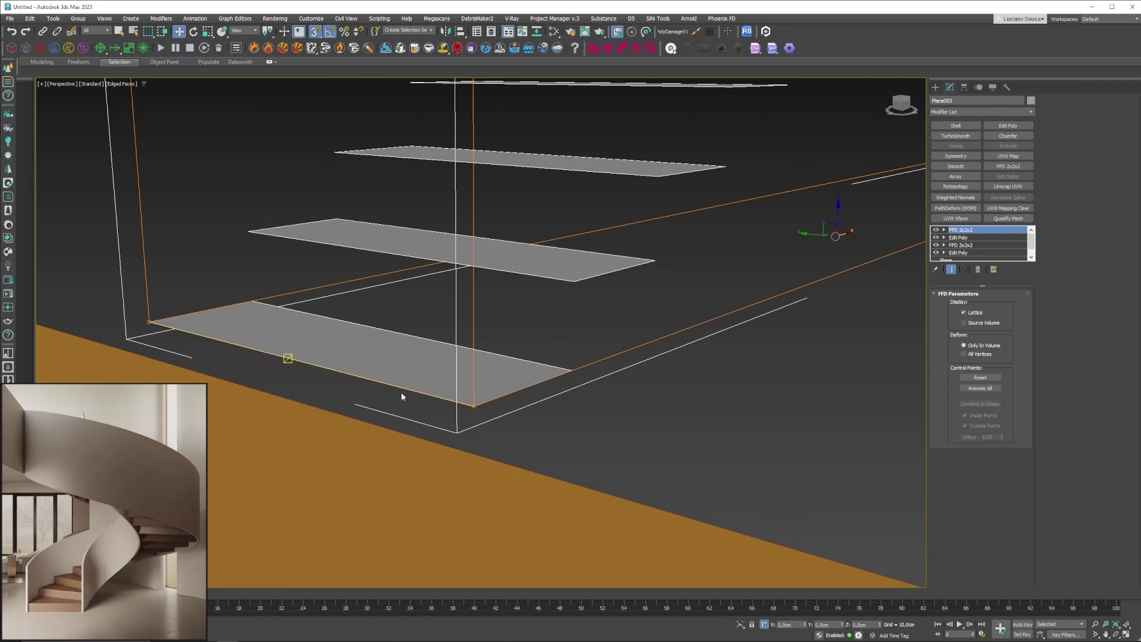
pyautogui.scroll(-2, 416, 416)
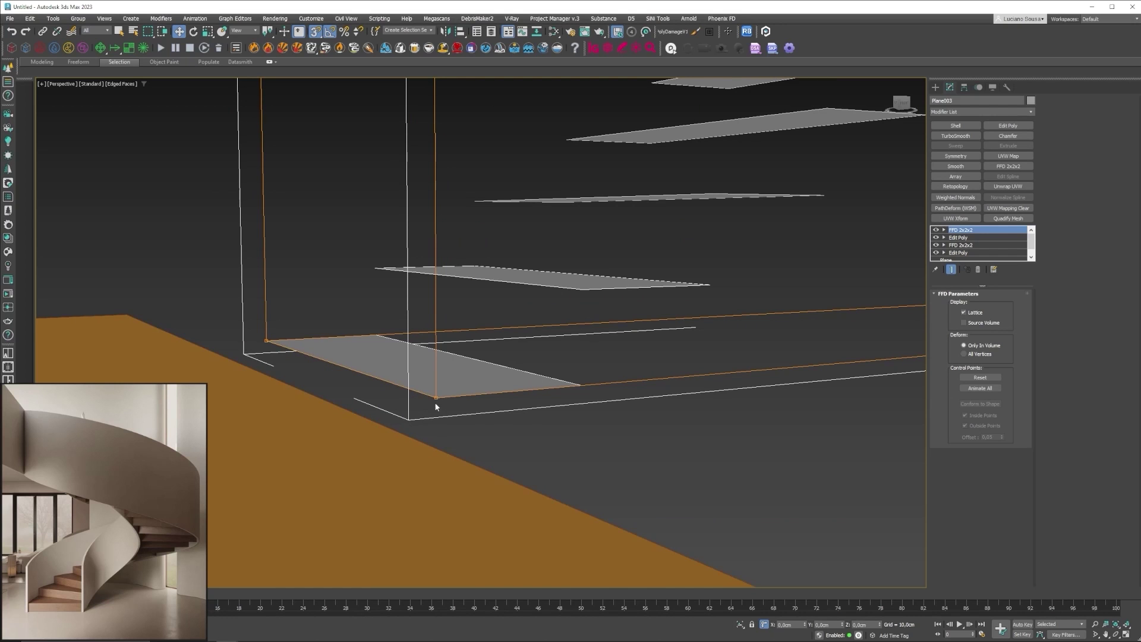
pyautogui.scroll(-10, 334, 425)
pyautogui.scroll(12, 489, 248)
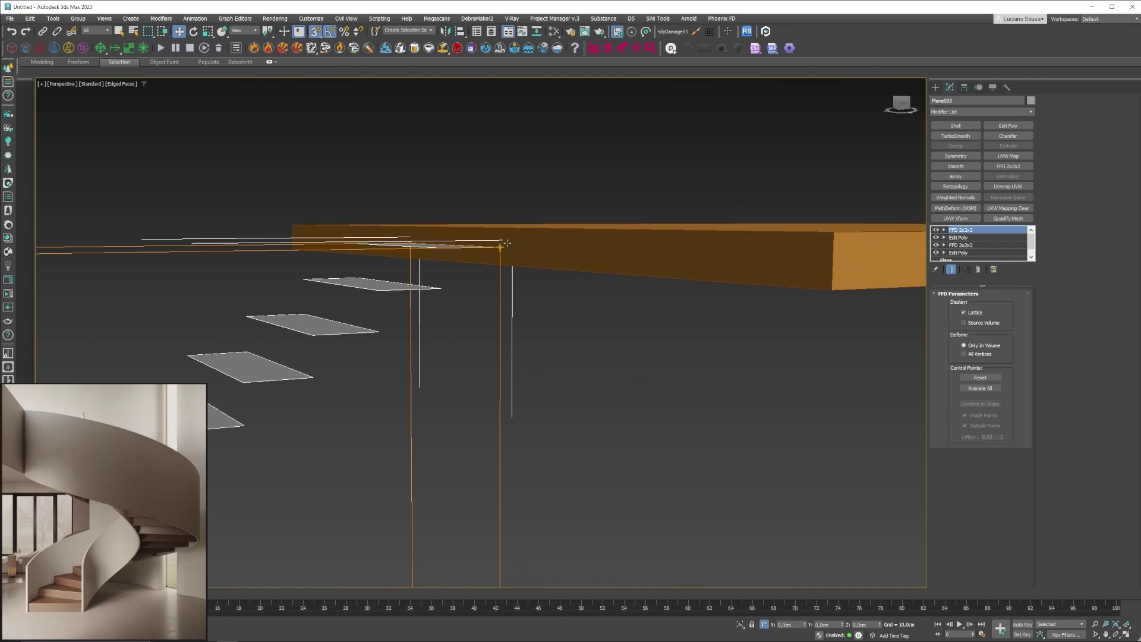
pyautogui.keyDown('alt'); pyautogui.moveTo(489, 249); pyautogui.dragTo(503, 238, button='middle'); pyautogui.keyUp('alt')
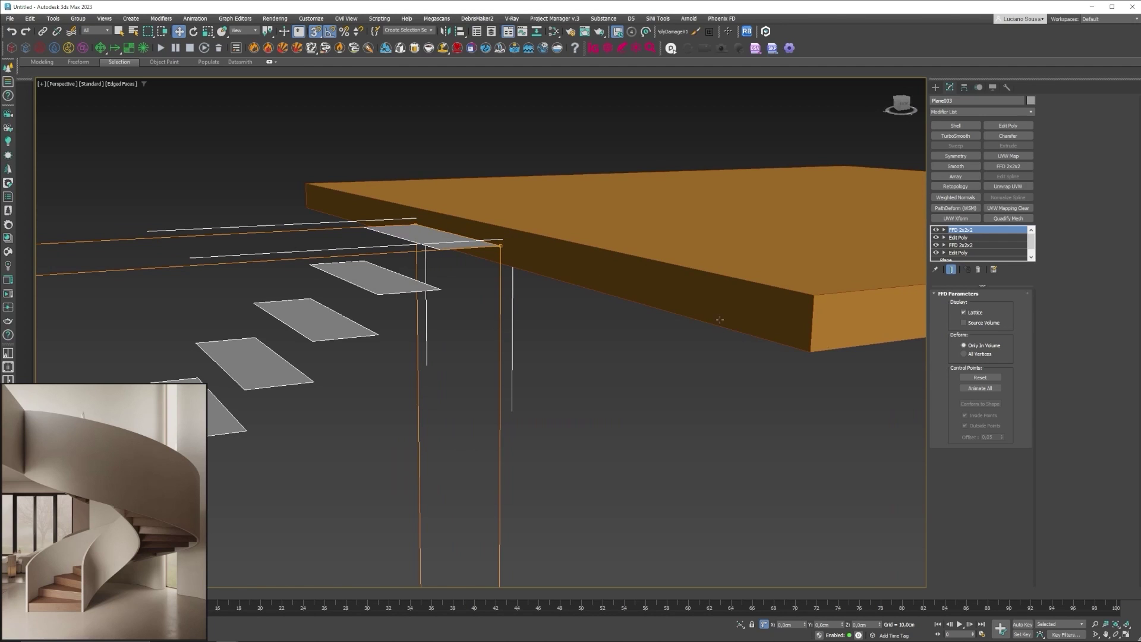
pyautogui.scroll(-6, 654, 247)
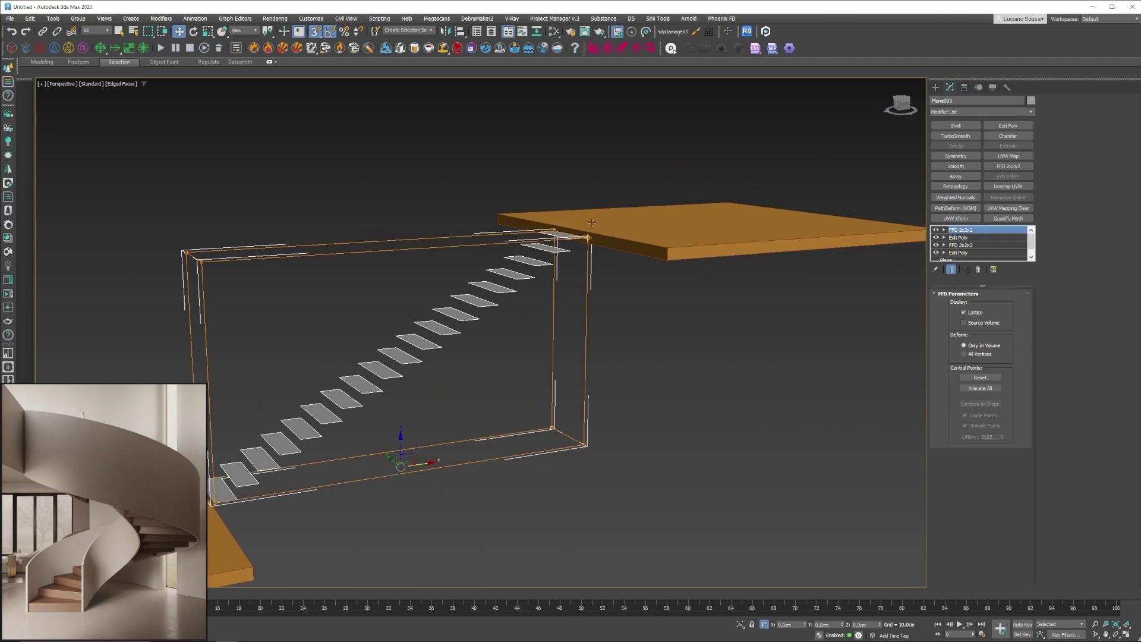
pyautogui.keyDown('alt'); pyautogui.moveTo(445, 300); pyautogui.dragTo(484, 260, button='middle'); pyautogui.keyUp('alt')
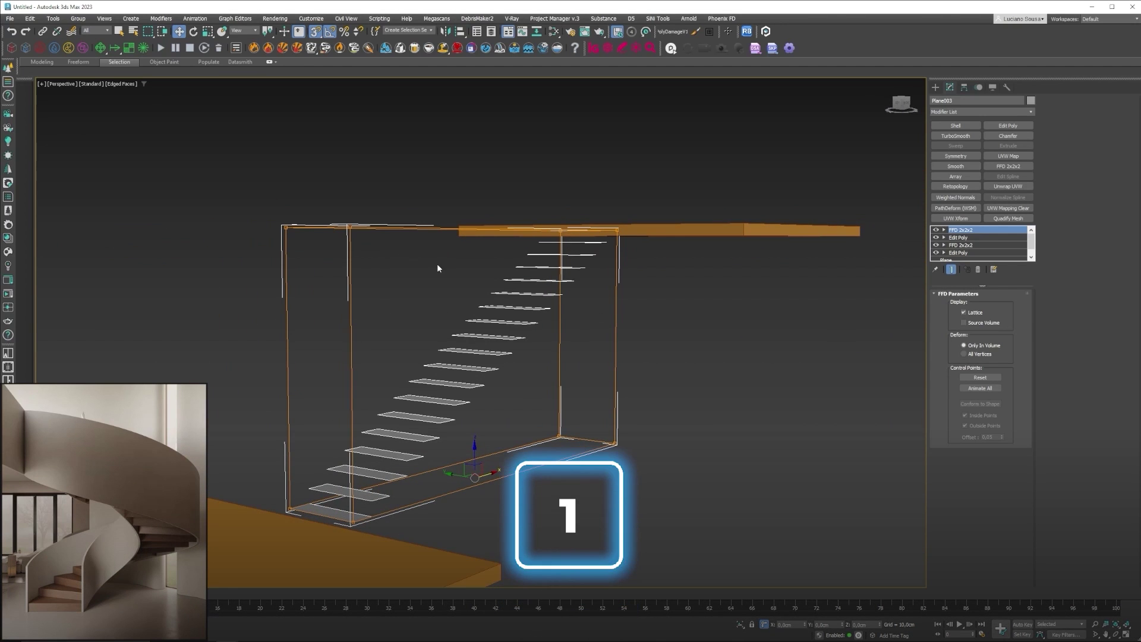
# Step: Select the lattice's upper control points and lower them along Z, snapped to the bottom edge of the upper slab
pyautogui.press('1')
pyautogui.moveTo(219, 172); pyautogui.dragTo(672, 265)
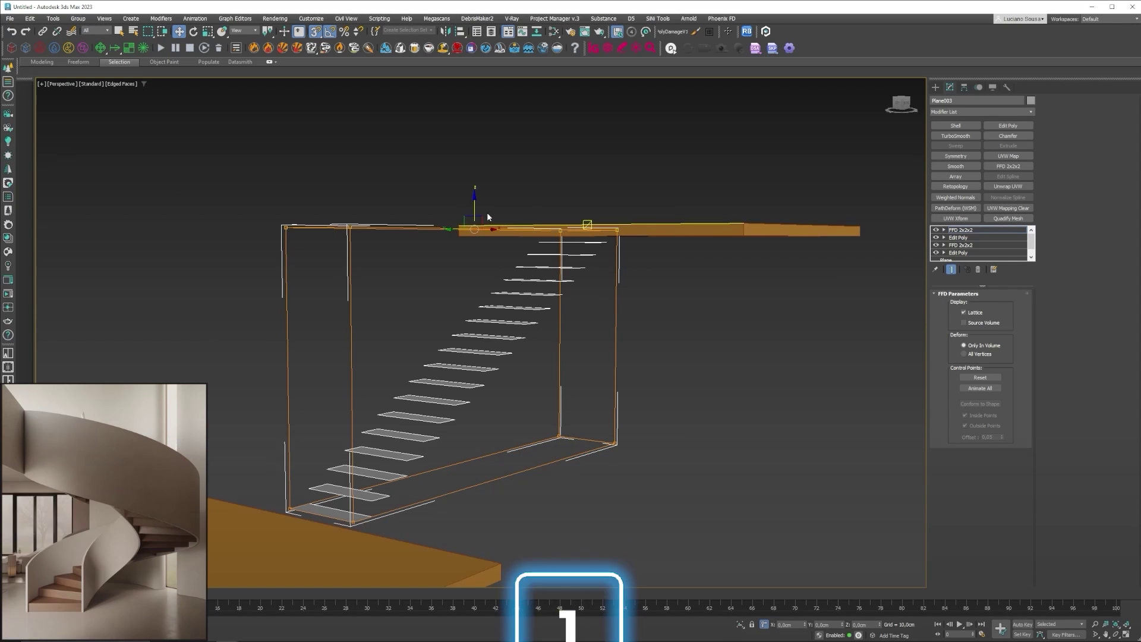
pyautogui.moveTo(475, 205); pyautogui.dragTo(743, 240)
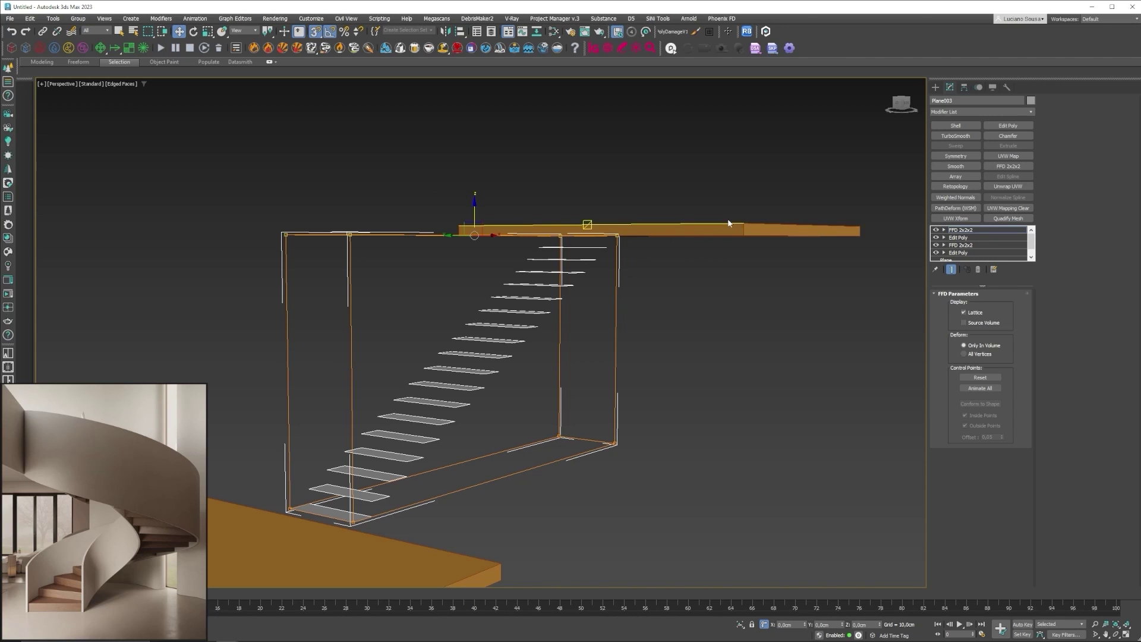
pyautogui.scroll(5, 513, 272)
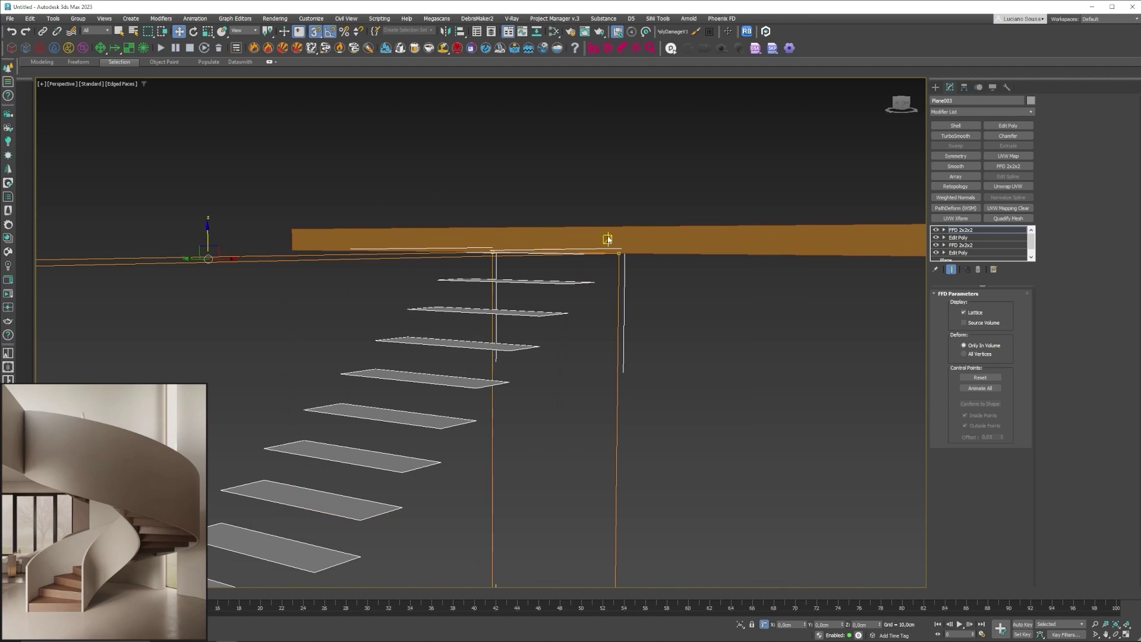
pyautogui.keyDown('alt'); pyautogui.moveTo(513, 273); pyautogui.dragTo(589, 242, button='middle'); pyautogui.keyUp('alt')
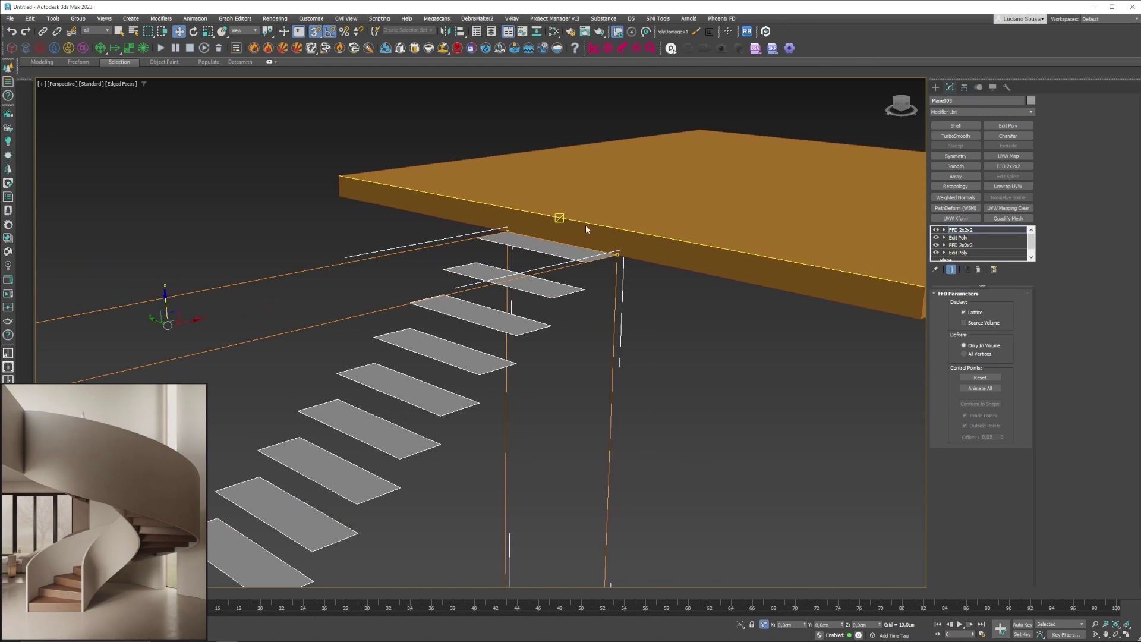
pyautogui.keyDown('alt'); pyautogui.moveTo(640, 192); pyautogui.dragTo(639, 427, button='middle'); pyautogui.keyUp('alt')
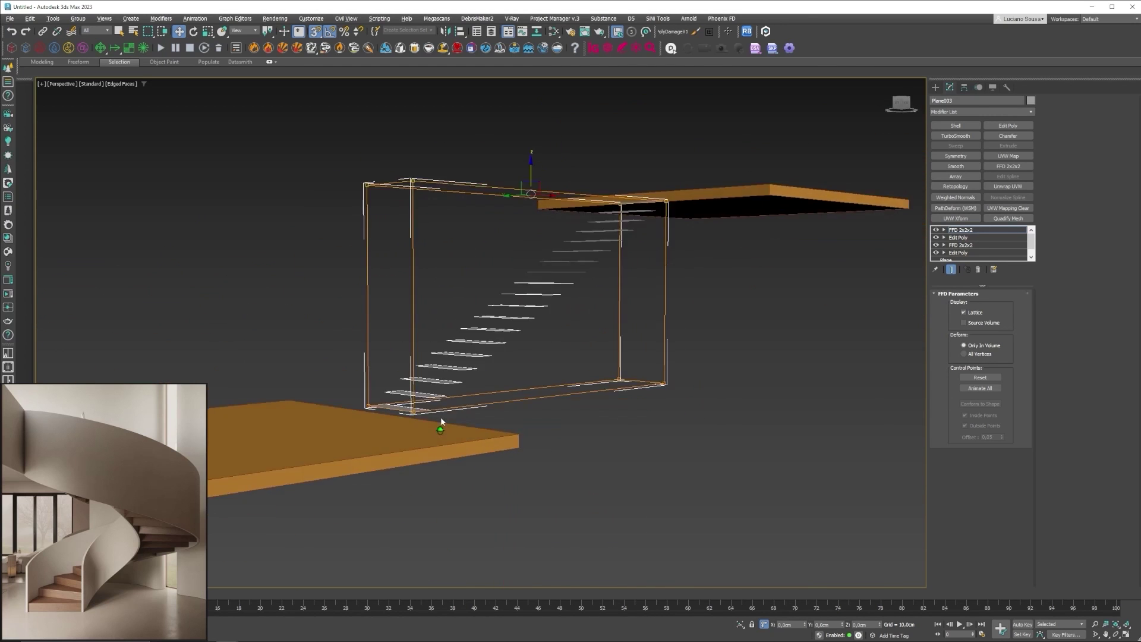
# Step: Snap the lattice's lower control points along Z to the lower slab's top surface, and raise them by a relative Z offset
pyautogui.moveTo(350, 348); pyautogui.dragTo(298, 337)
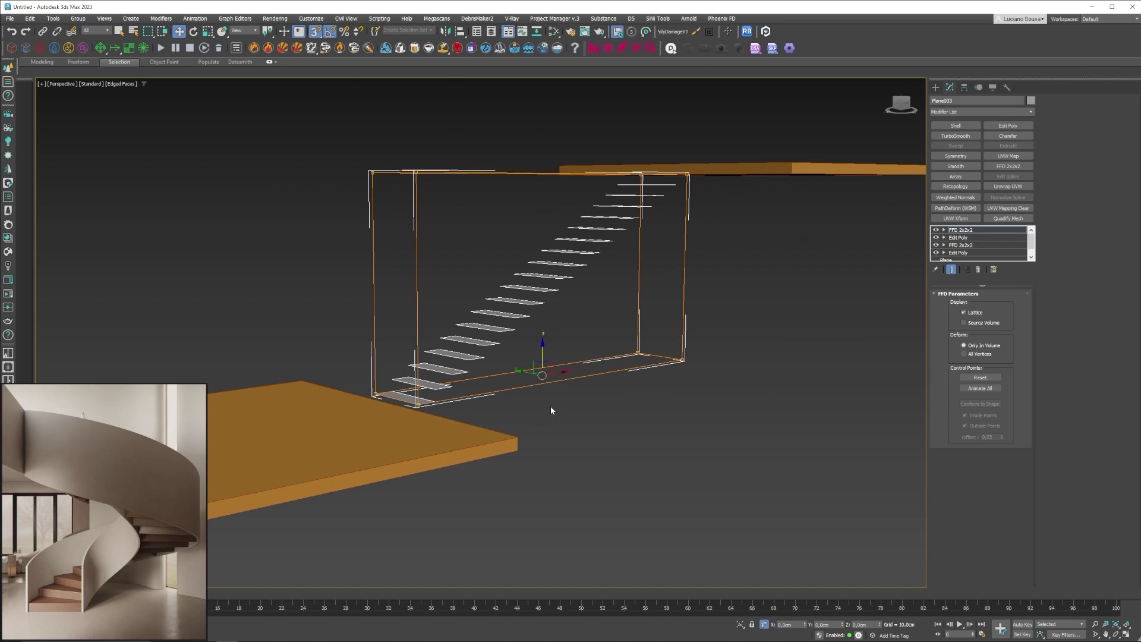
pyautogui.keyDown('alt'); pyautogui.moveTo(550, 406); pyautogui.dragTo(440, 398, button='middle'); pyautogui.keyUp('alt')
pyautogui.moveTo(581, 302); pyautogui.dragTo(562, 402)
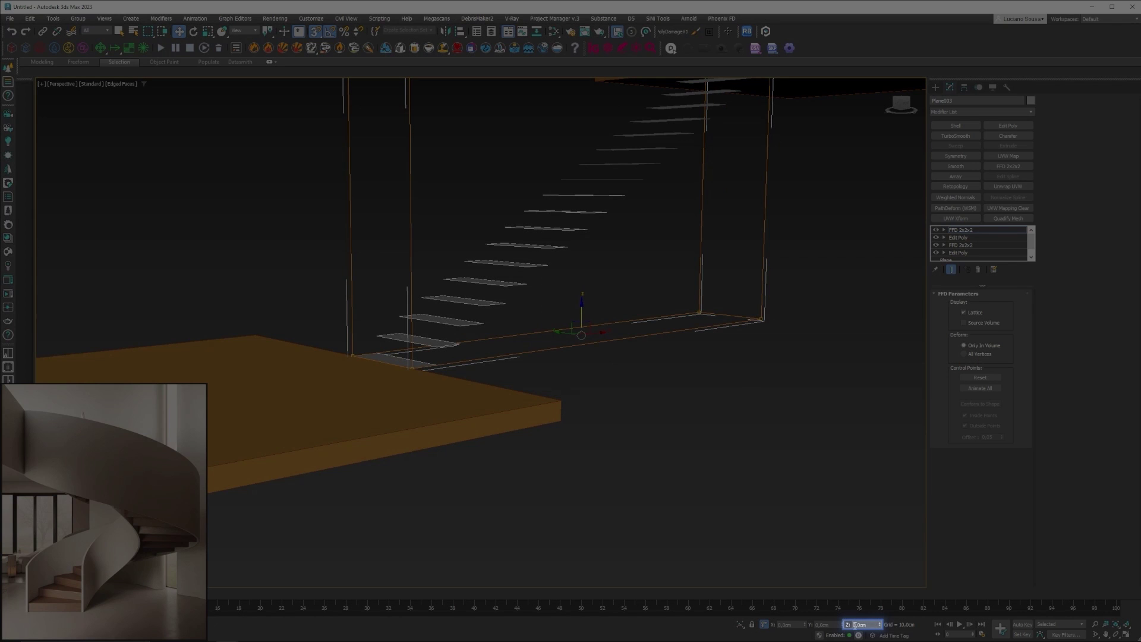
pyautogui.doubleClick(869, 624)
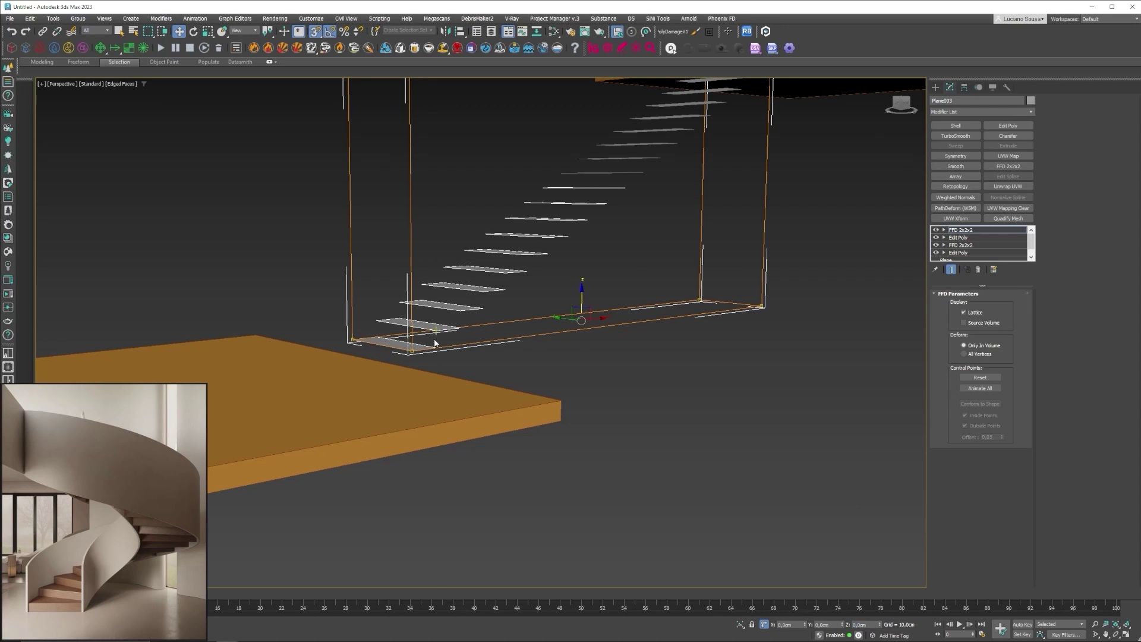
pyautogui.scroll(4, 433, 380)
pyautogui.keyDown('alt'); pyautogui.moveTo(370, 381); pyautogui.dragTo(380, 390, button='middle'); pyautogui.keyUp('alt')
pyautogui.scroll(-6, 380, 390)
pyautogui.scroll(3, 418, 316)
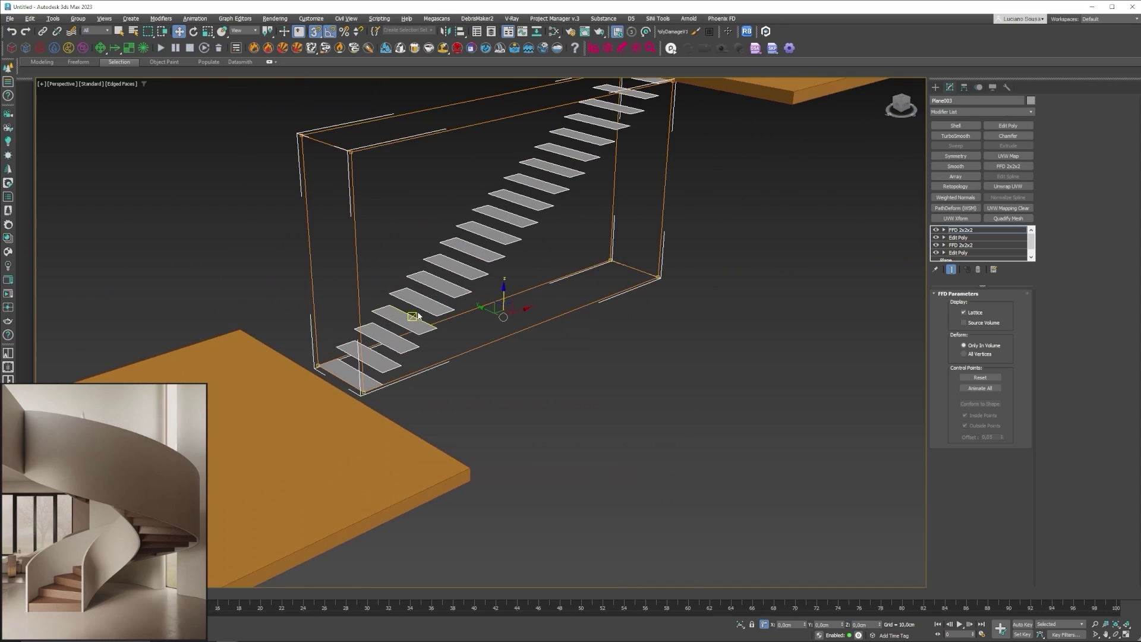
pyautogui.moveTo(424, 301)
pyautogui.keyDown('alt'); pyautogui.mouseDown(button='middle')
pyautogui.moveTo(411, 299)
pyautogui.moveTo(427, 295)
pyautogui.mouseUp(button='middle'); pyautogui.keyUp('alt')
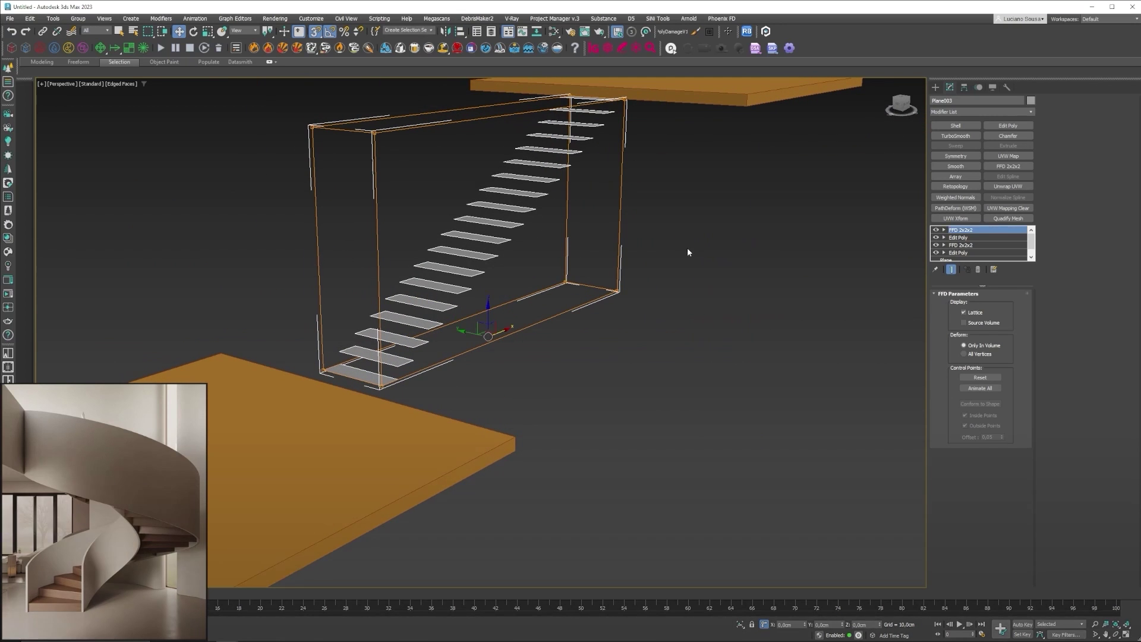
# Step: Deselect the treads, tape-measure the adjusted rise between two neighbouring treads, and undo the tape
pyautogui.click(678, 237)
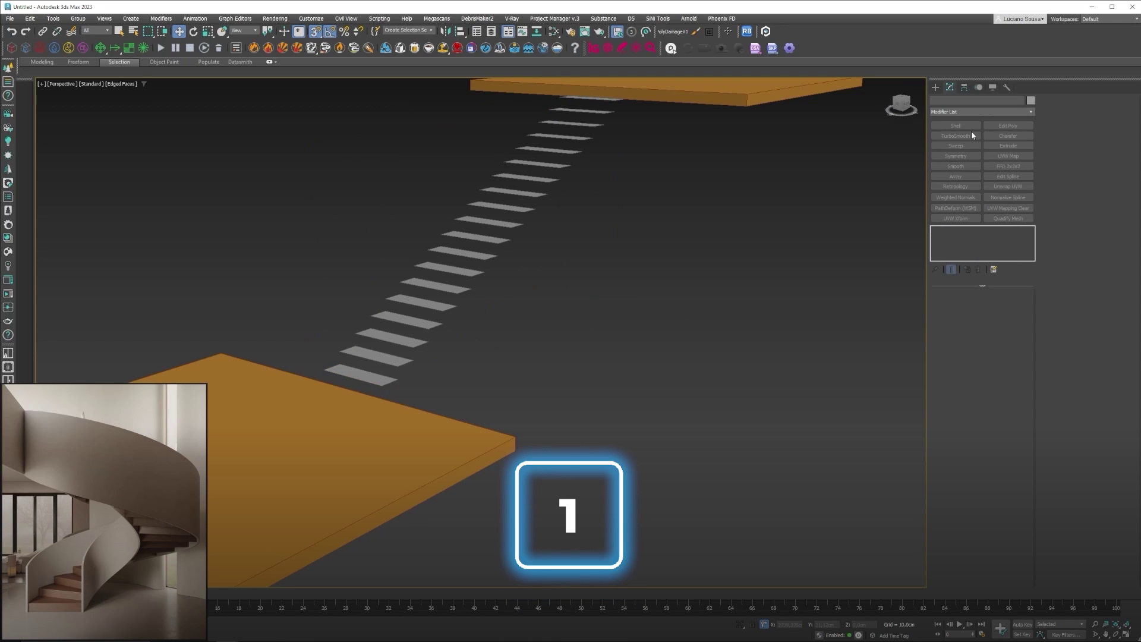
pyautogui.click(935, 88)
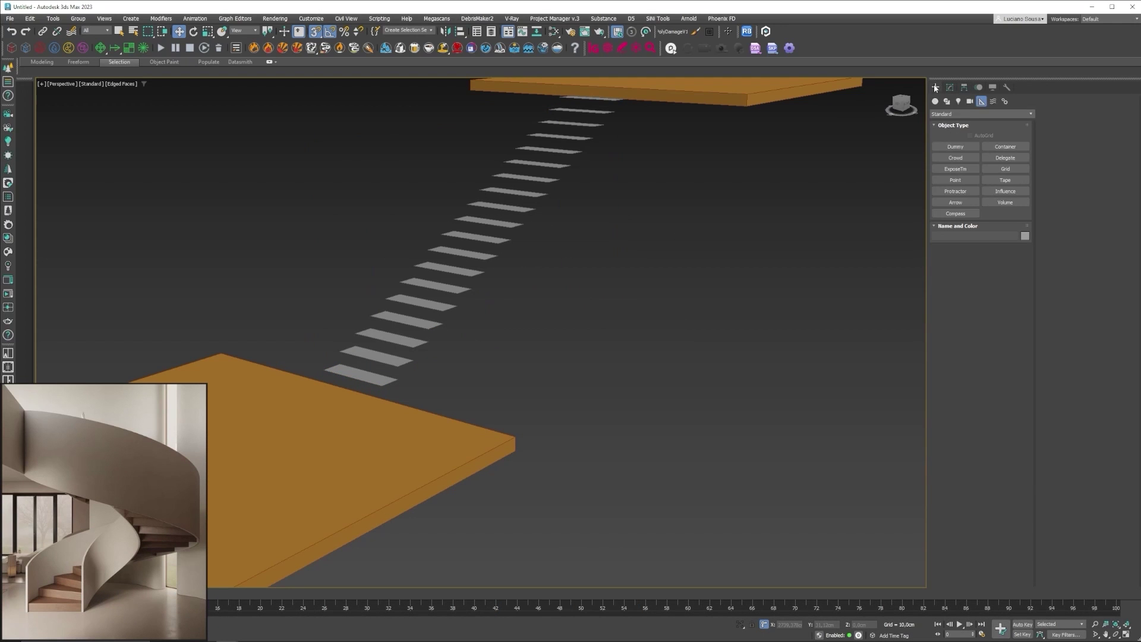
pyautogui.click(1005, 179)
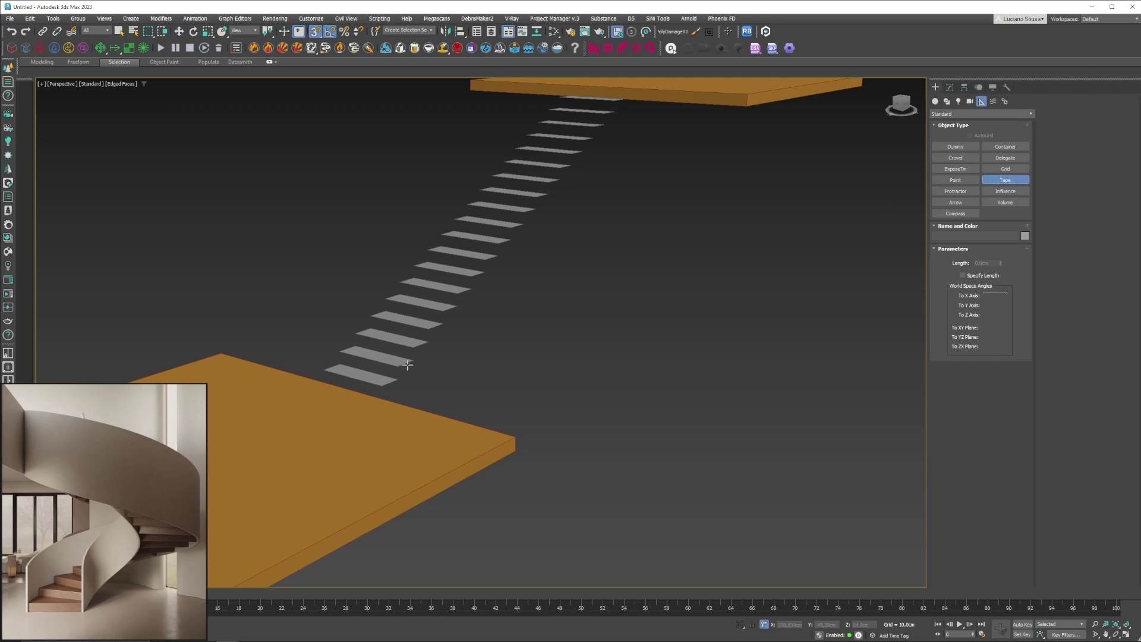
pyautogui.scroll(5, 419, 343)
pyautogui.keyDown('alt'); pyautogui.moveTo(418, 344); pyautogui.dragTo(476, 348, button='middle'); pyautogui.keyUp('alt')
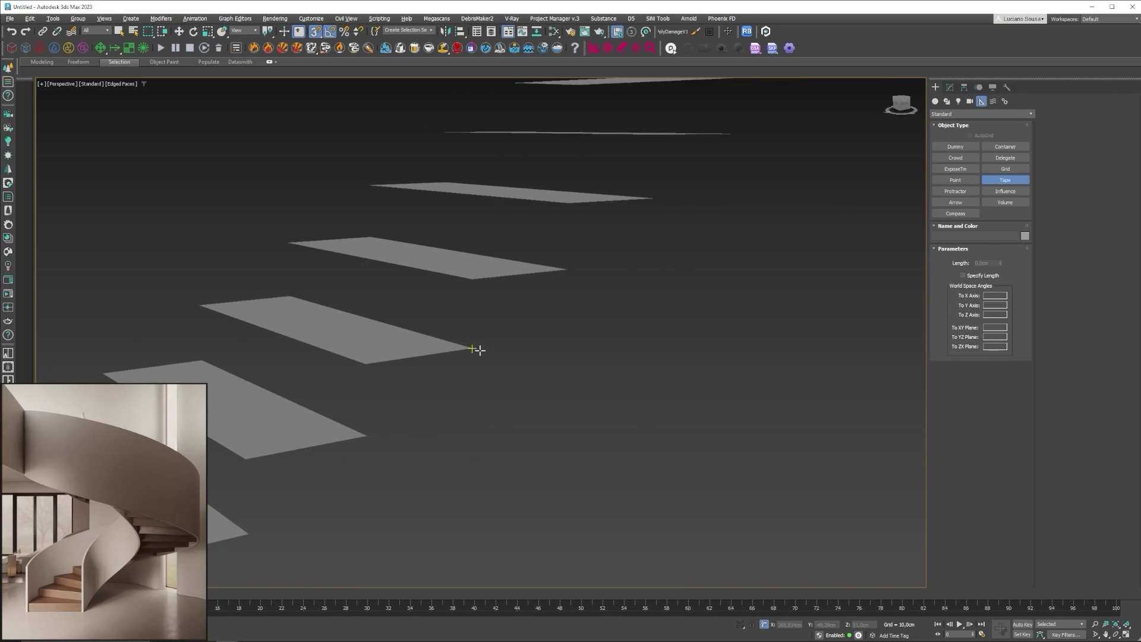
pyautogui.moveTo(472, 346); pyautogui.dragTo(474, 279)
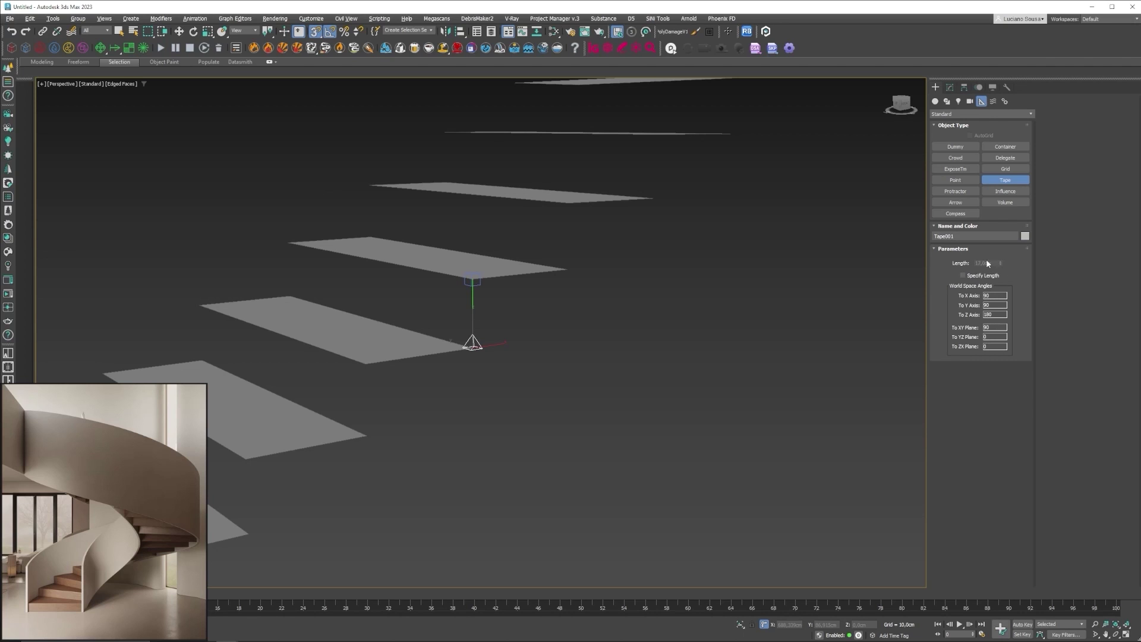
pyautogui.hotkey('ctrl', 'z')
pyautogui.hotkey('shift', 'z')
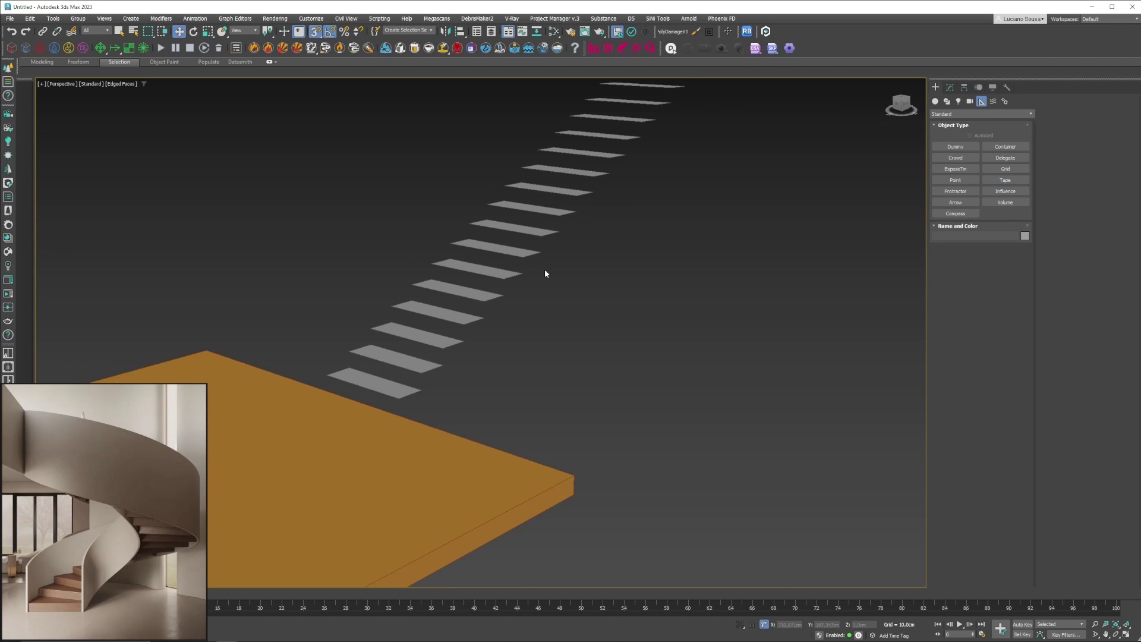
pyautogui.scroll(2, 446, 268)
pyautogui.keyDown('alt'); pyautogui.moveTo(446, 269); pyautogui.dragTo(473, 284, button='middle'); pyautogui.keyUp('alt')
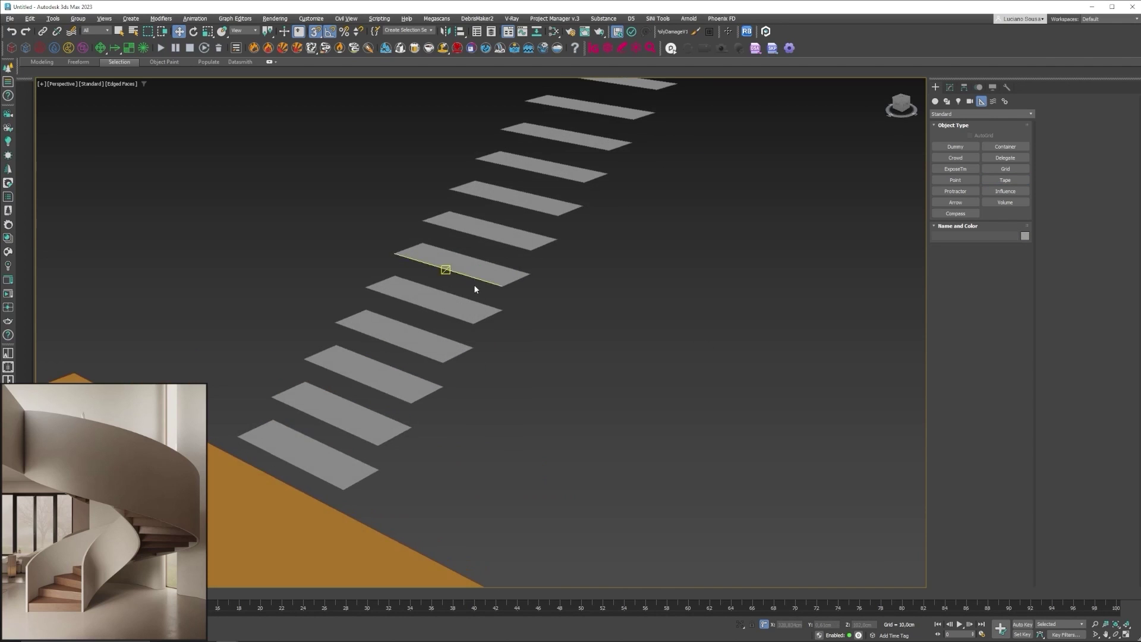
pyautogui.scroll(-6, 460, 355)
pyautogui.scroll(4, 479, 326)
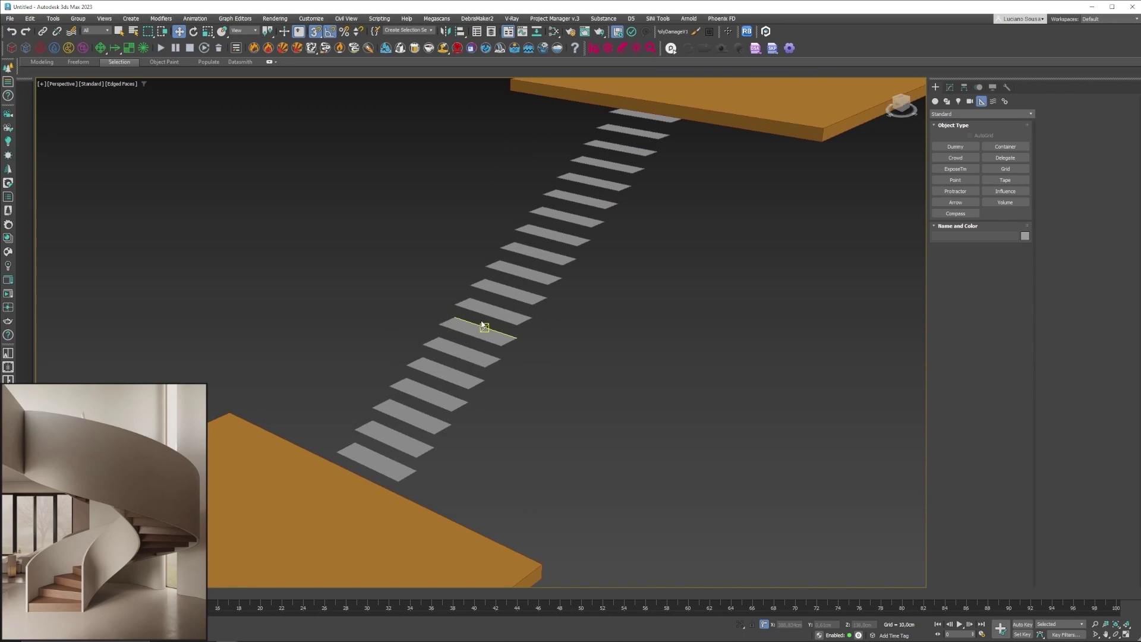
# Step: Add an Edit Poly modifier to the treads above the second FFD 2x2x2, and compare the treads with that FFD off and on
pyautogui.moveTo(573, 380); pyautogui.dragTo(461, 269)
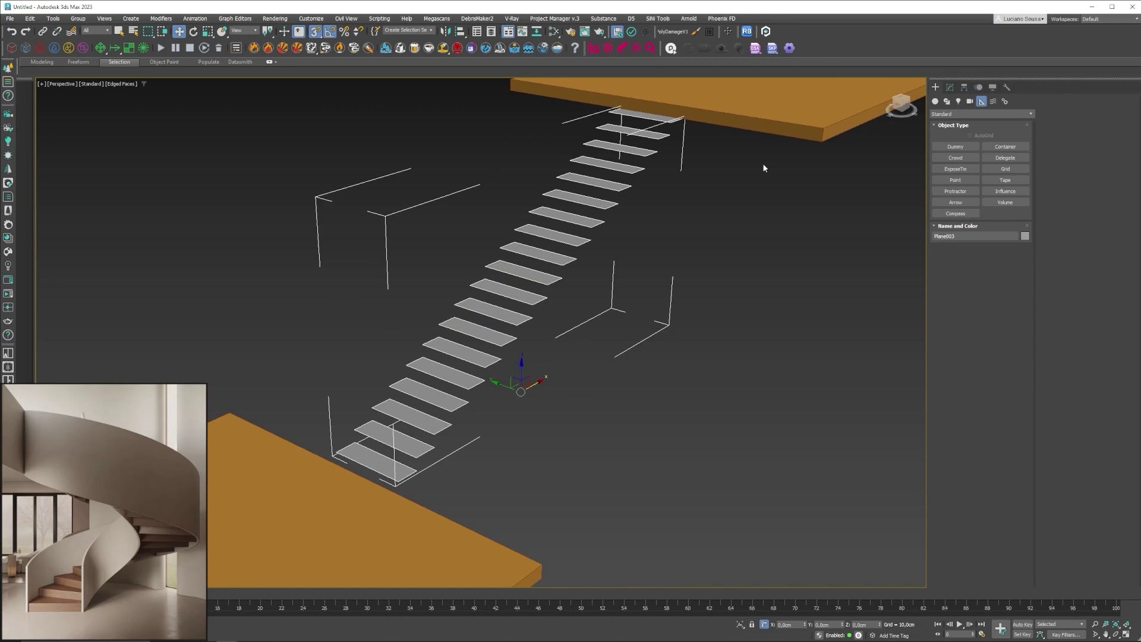
pyautogui.click(950, 88)
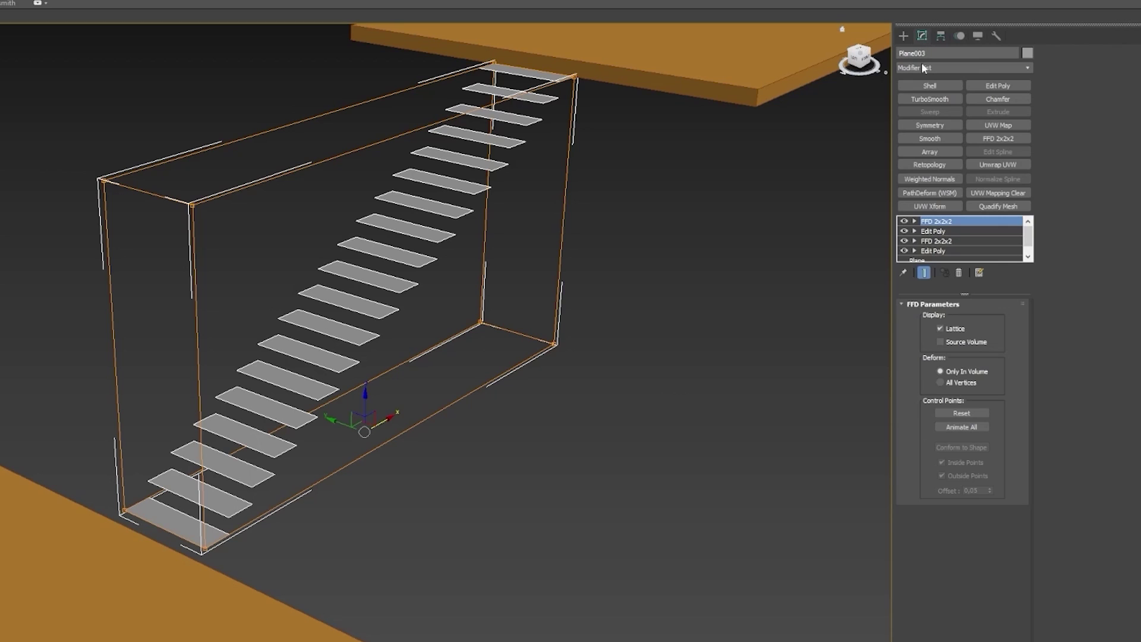
pyautogui.click(1004, 86)
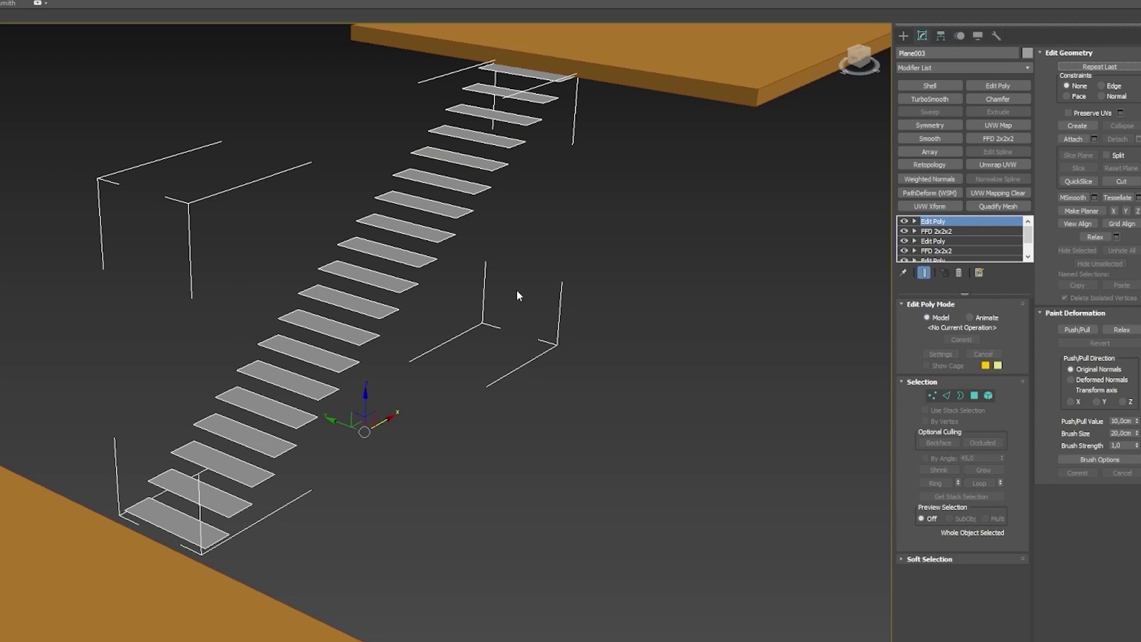
pyautogui.click(905, 231)
pyautogui.click(905, 231)
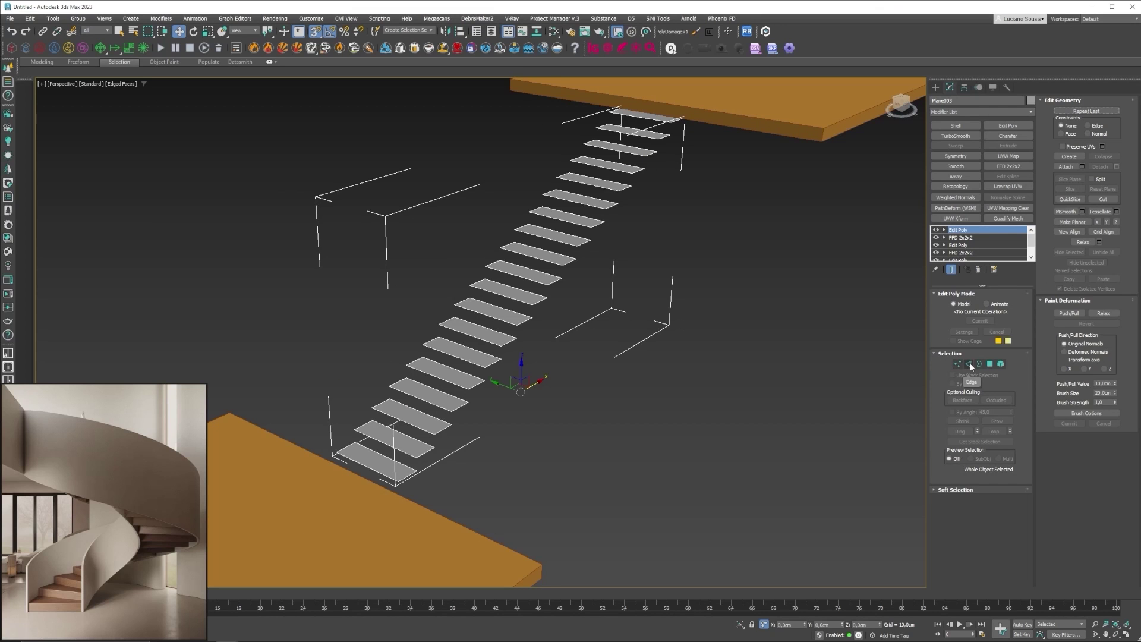
# Step: Clear the existing edge selection and select the front edge of every tread in the staircase
pyautogui.click(968, 363)
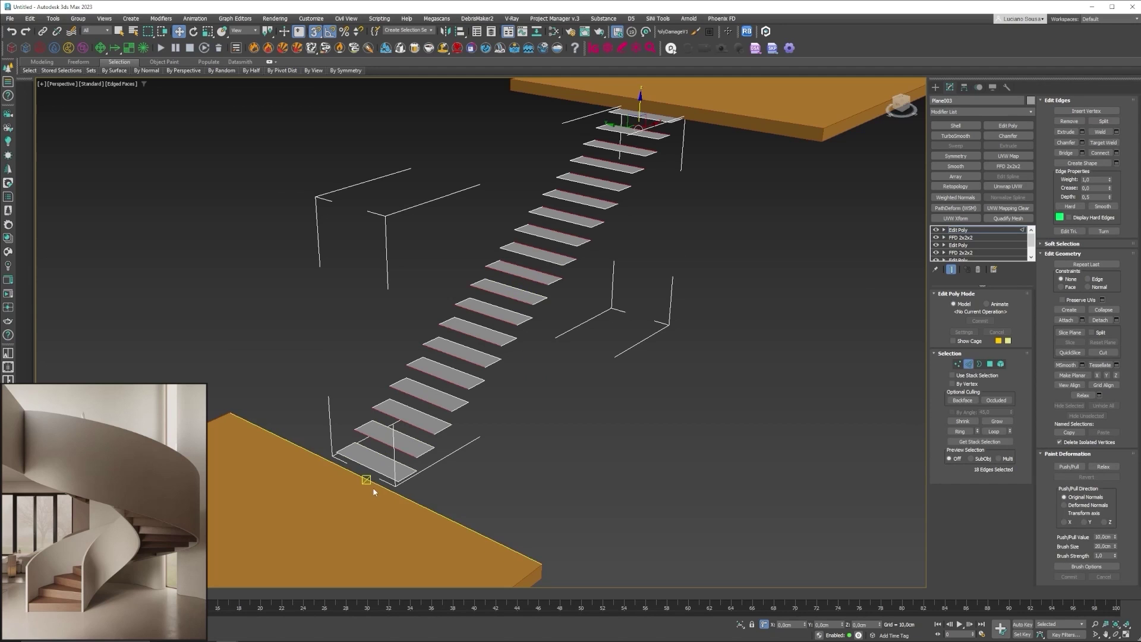
pyautogui.click(473, 487)
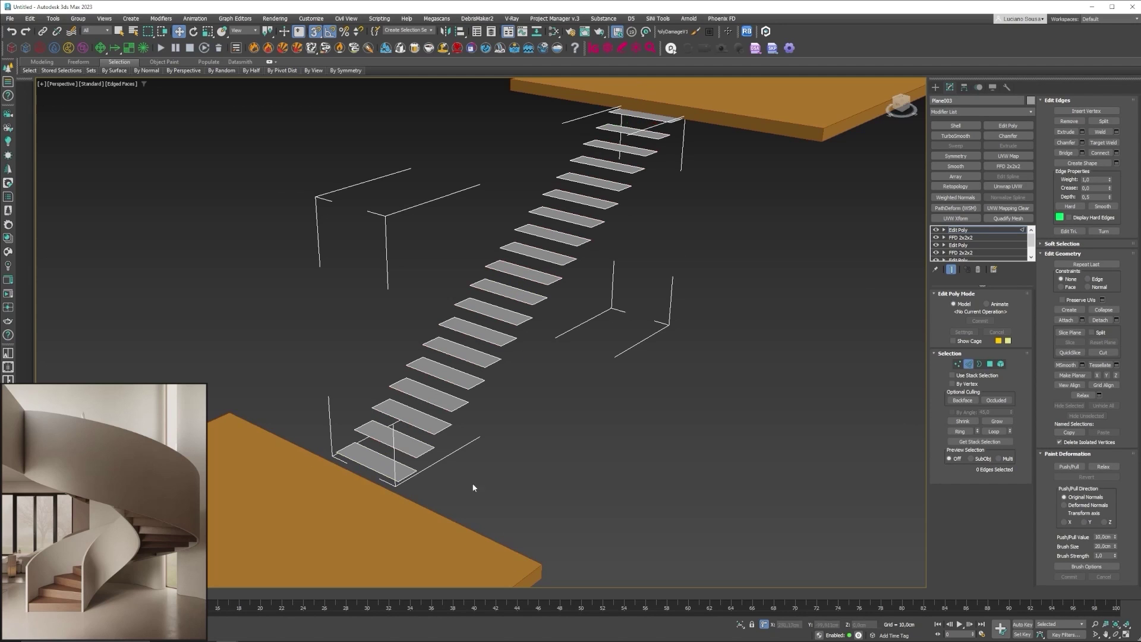
pyautogui.click(370, 469)
pyautogui.press('q')
pyautogui.keyDown('ctrl'); pyautogui.click(398, 449); pyautogui.keyUp('ctrl')
pyautogui.keyDown('ctrl'); pyautogui.click(414, 425); pyautogui.keyUp('ctrl')
pyautogui.keyDown('ctrl'); pyautogui.click(432, 404); pyautogui.keyUp('ctrl')
pyautogui.keyDown('ctrl'); pyautogui.click(448, 381); pyautogui.keyUp('ctrl')
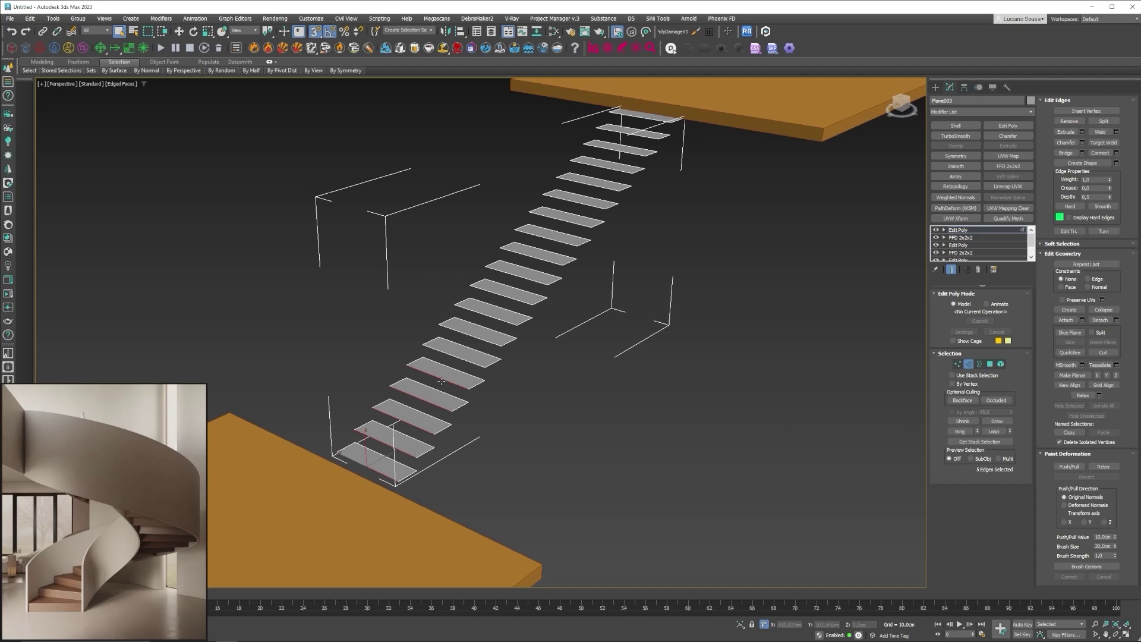
pyautogui.keyDown('ctrl'); pyautogui.click(463, 359); pyautogui.keyUp('ctrl')
pyautogui.keyDown('ctrl'); pyautogui.click(479, 336); pyautogui.keyUp('ctrl')
pyautogui.keyDown('ctrl'); pyautogui.click(493, 317); pyautogui.keyUp('ctrl')
pyautogui.keyDown('ctrl'); pyautogui.click(511, 298); pyautogui.keyUp('ctrl')
pyautogui.keyDown('ctrl'); pyautogui.click(525, 279); pyautogui.keyUp('ctrl')
pyautogui.keyDown('ctrl'); pyautogui.click(539, 259); pyautogui.keyUp('ctrl')
pyautogui.keyDown('ctrl'); pyautogui.click(553, 241); pyautogui.keyUp('ctrl')
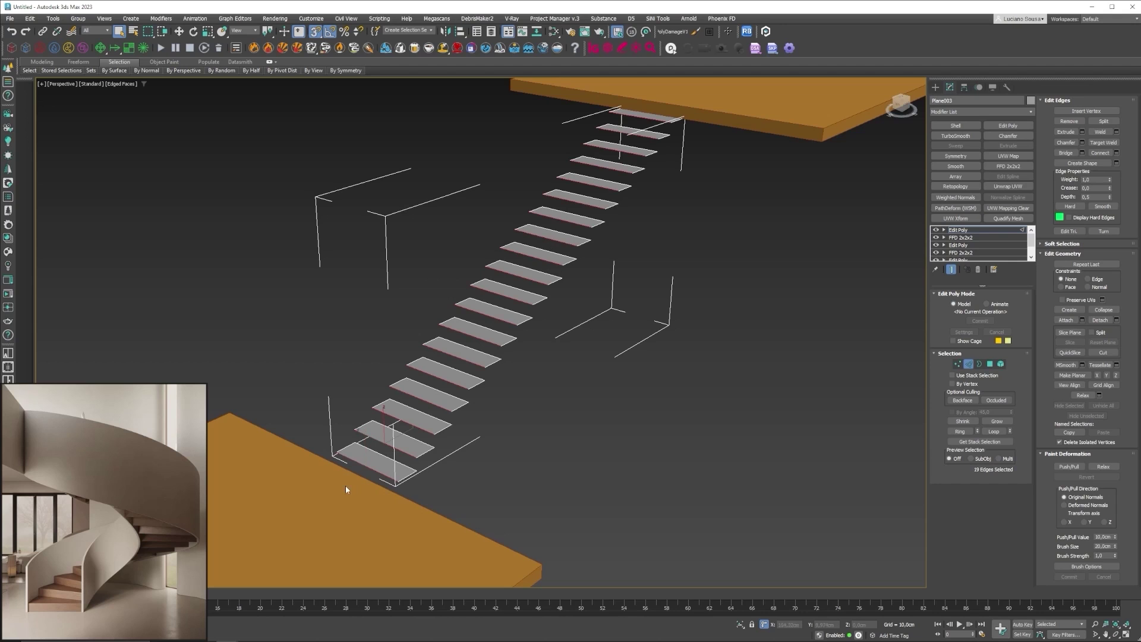
# Step: Extrude the selected front edges down along Z to form risers, snapped to the back edge of the tread below
pyautogui.press('w')
pyautogui.scroll(6, 404, 445)
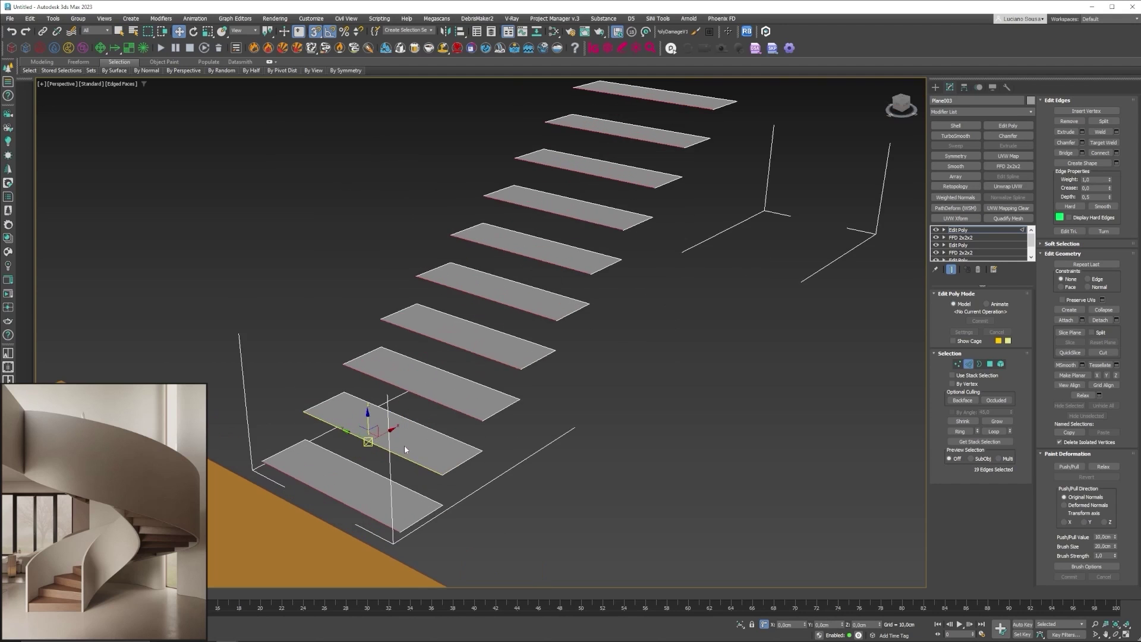
pyautogui.scroll(3, 396, 445)
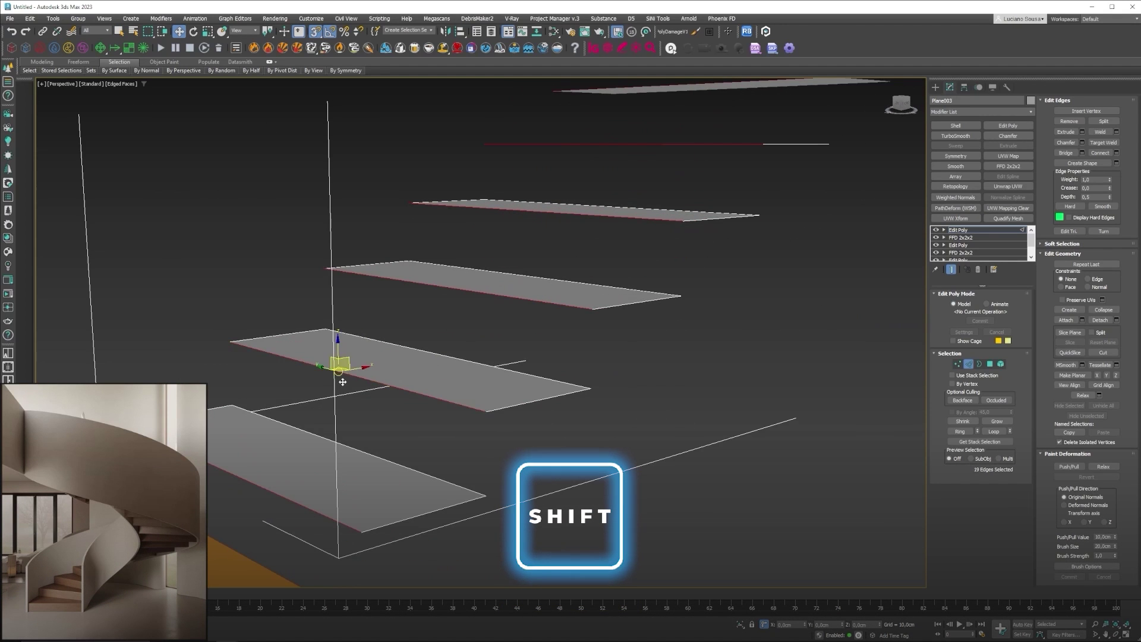
pyautogui.keyDown('shift'); pyautogui.moveTo(336, 342); pyautogui.dragTo(483, 486); pyautogui.keyUp('shift')
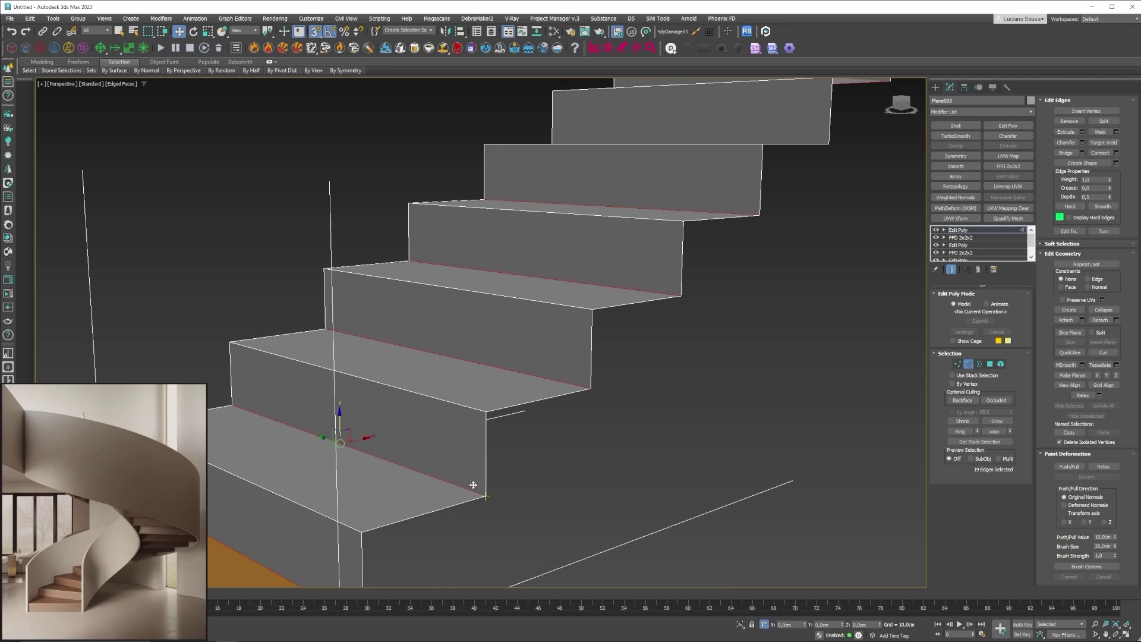
pyautogui.scroll(-5, 471, 484)
pyautogui.keyDown('alt'); pyautogui.moveTo(436, 346); pyautogui.dragTo(402, 457, button='middle'); pyautogui.keyUp('alt')
pyautogui.scroll(-3, 424, 399)
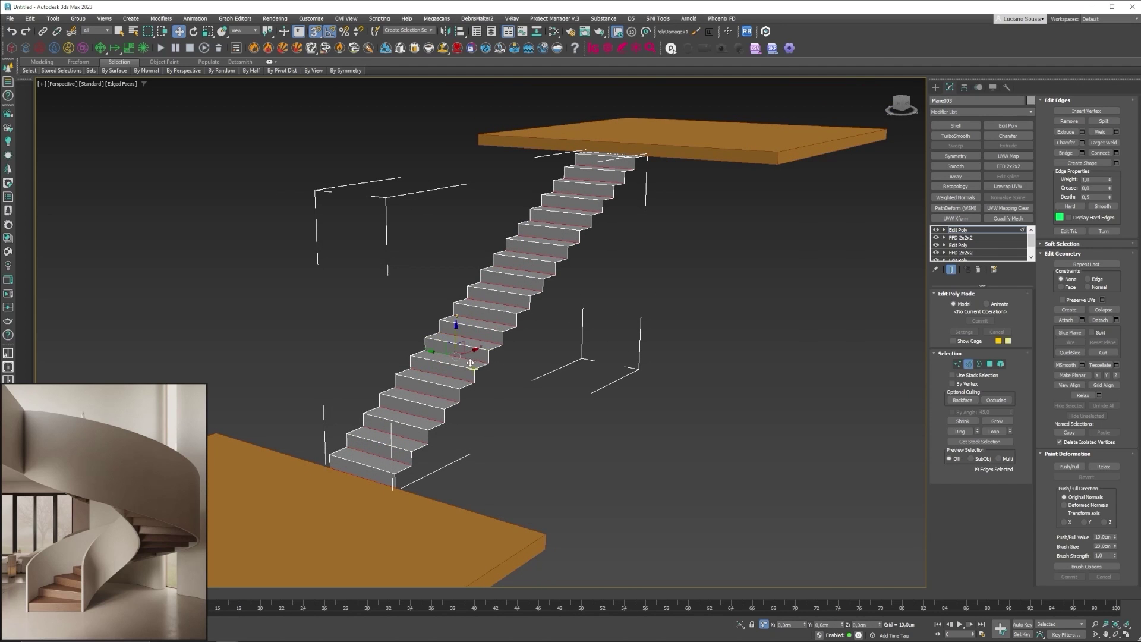
# Step: Raise the risers' lower edges slightly along Z, and snap them back down to the treads below
pyautogui.scroll(-3, 401, 482)
pyautogui.keyDown('alt'); pyautogui.moveTo(470, 362); pyautogui.dragTo(417, 427, button='middle'); pyautogui.keyUp('alt')
pyautogui.scroll(3, 401, 478)
pyautogui.scroll(3, 390, 490)
pyautogui.moveTo(418, 393); pyautogui.dragTo(419, 387)
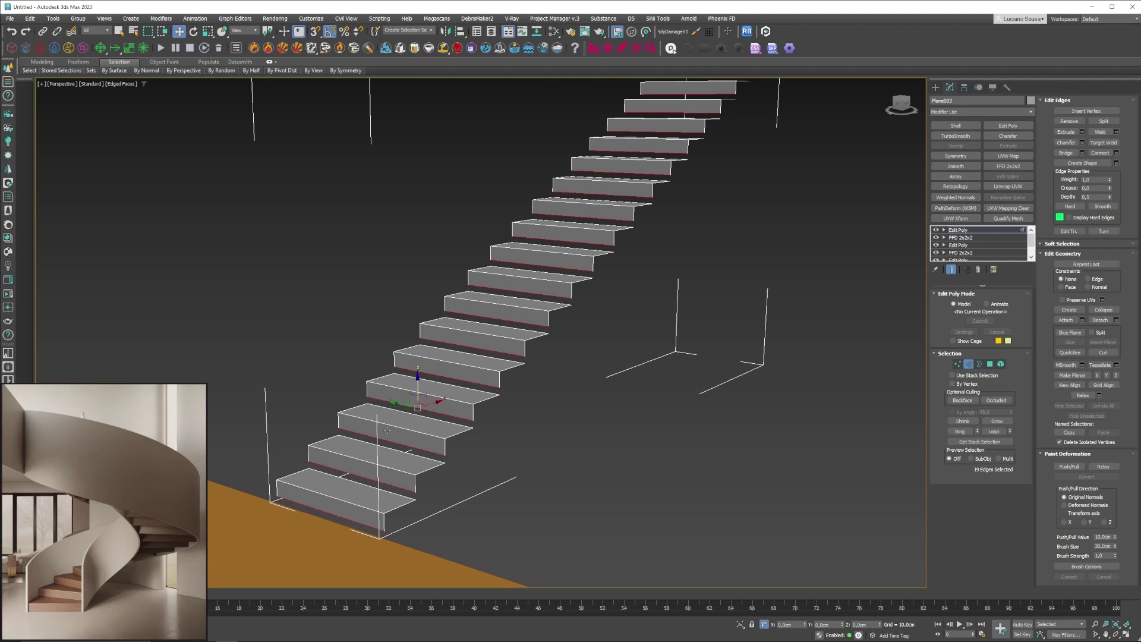
pyautogui.click(388, 439)
pyautogui.moveTo(402, 427); pyautogui.dragTo(415, 404)
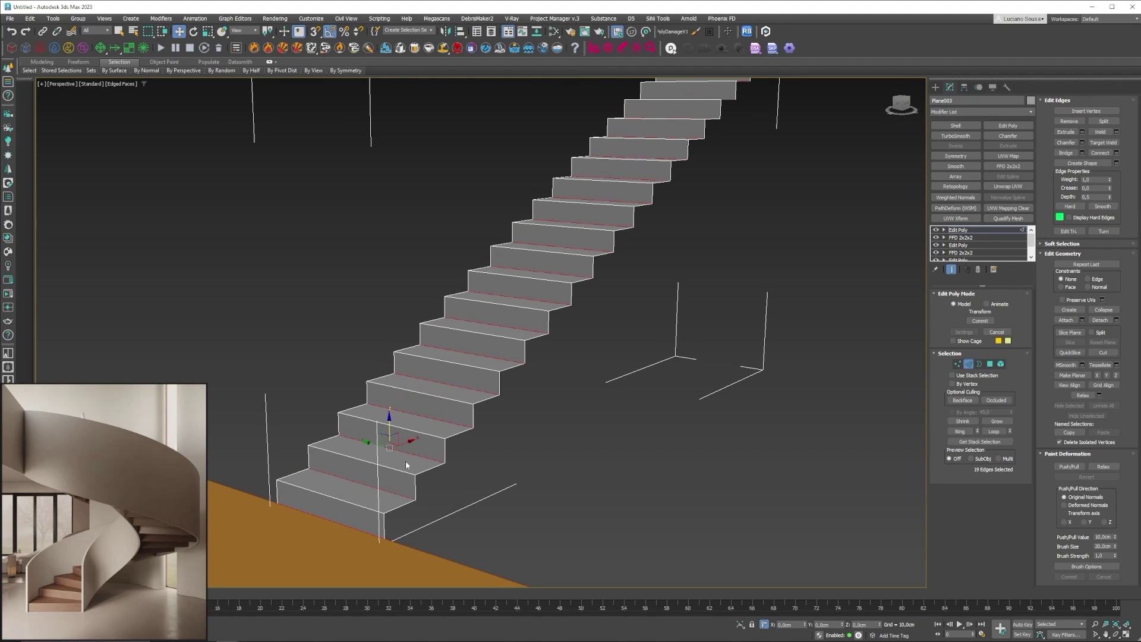
# Step: Weld all of the staircase's vertices to join risers and treads, and leave vertex editing
pyautogui.click(957, 363)
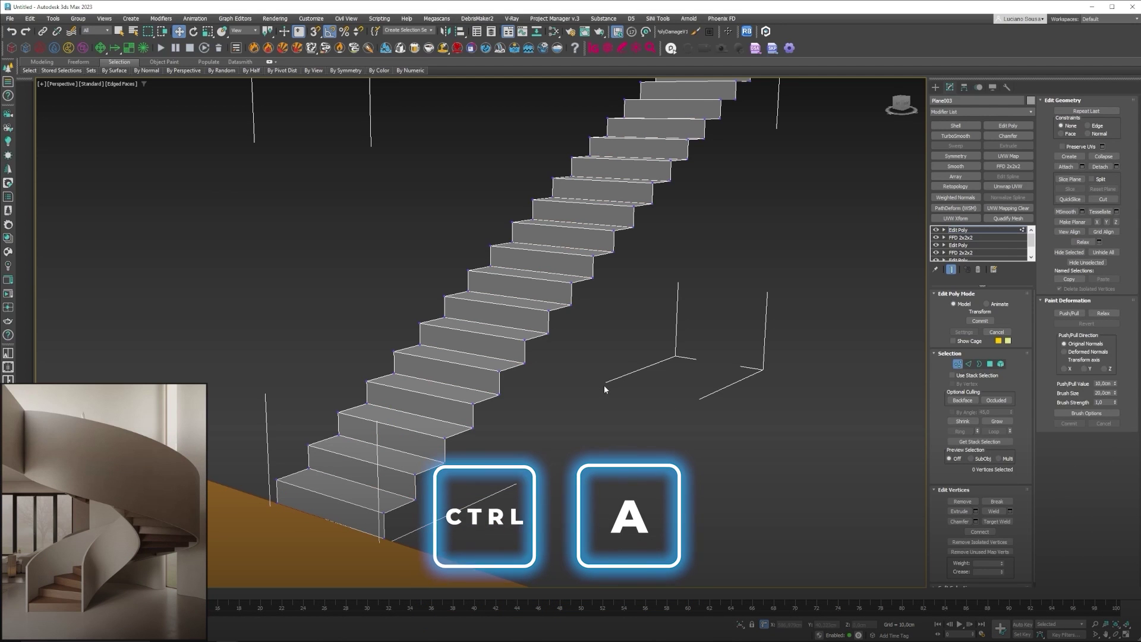
pyautogui.hotkey('ctrl', 'a')
pyautogui.rightClick(466, 377)
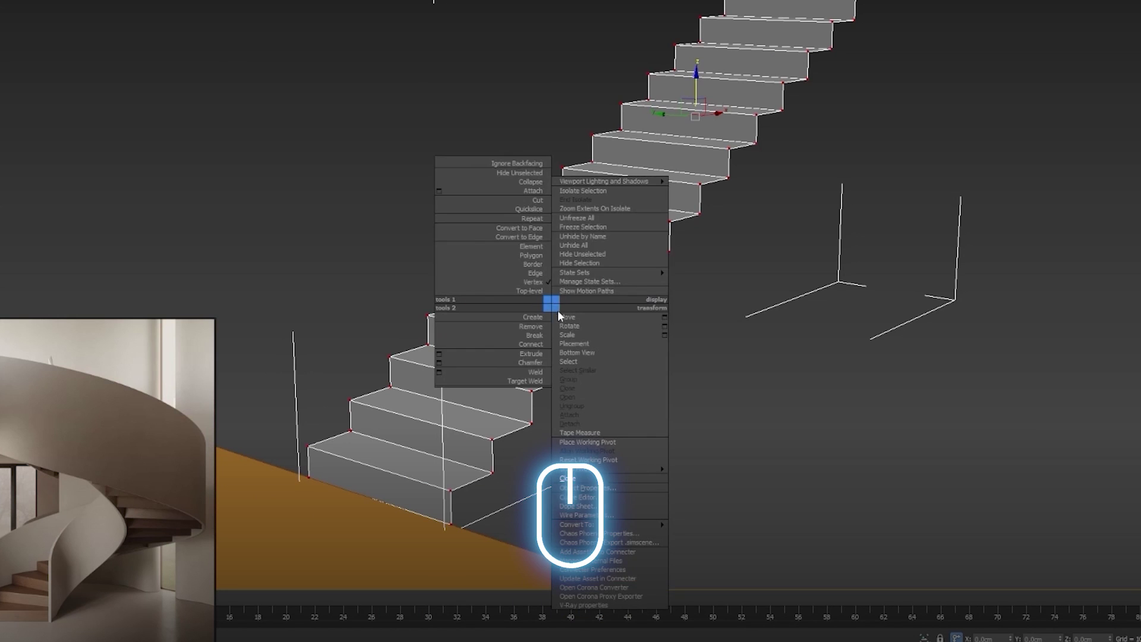
pyautogui.click(439, 372)
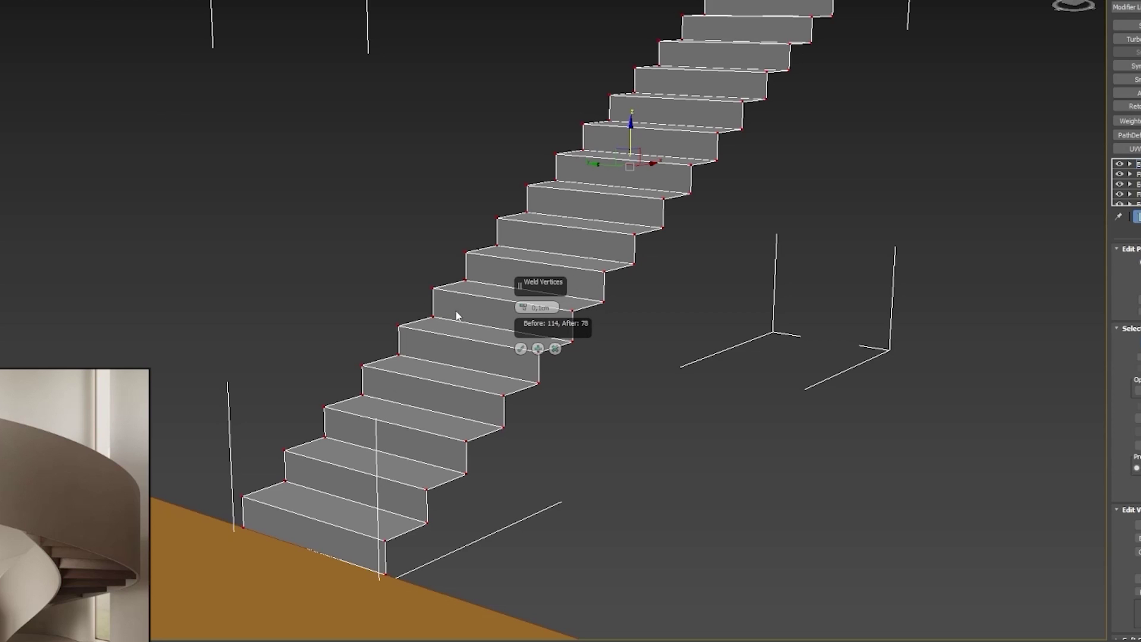
pyautogui.click(522, 349)
pyautogui.press('1')
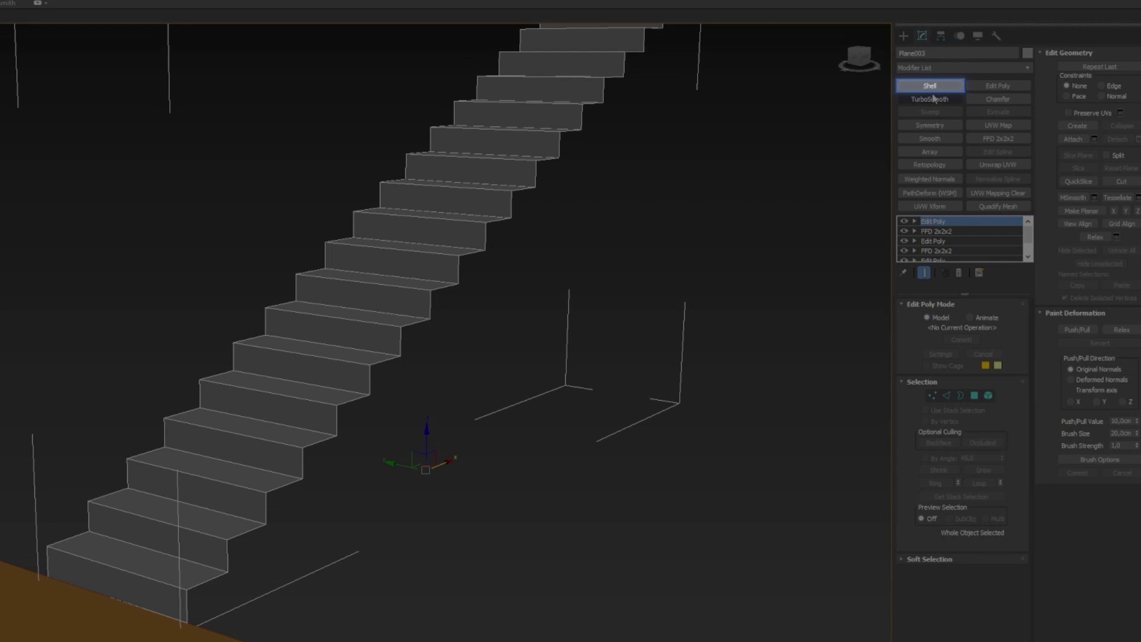
# Step: Add a Shell modifier to the staircase with a 5 cm inner amount, 0 cm outer amount and Straighten Corners enabled
pyautogui.click(955, 126)
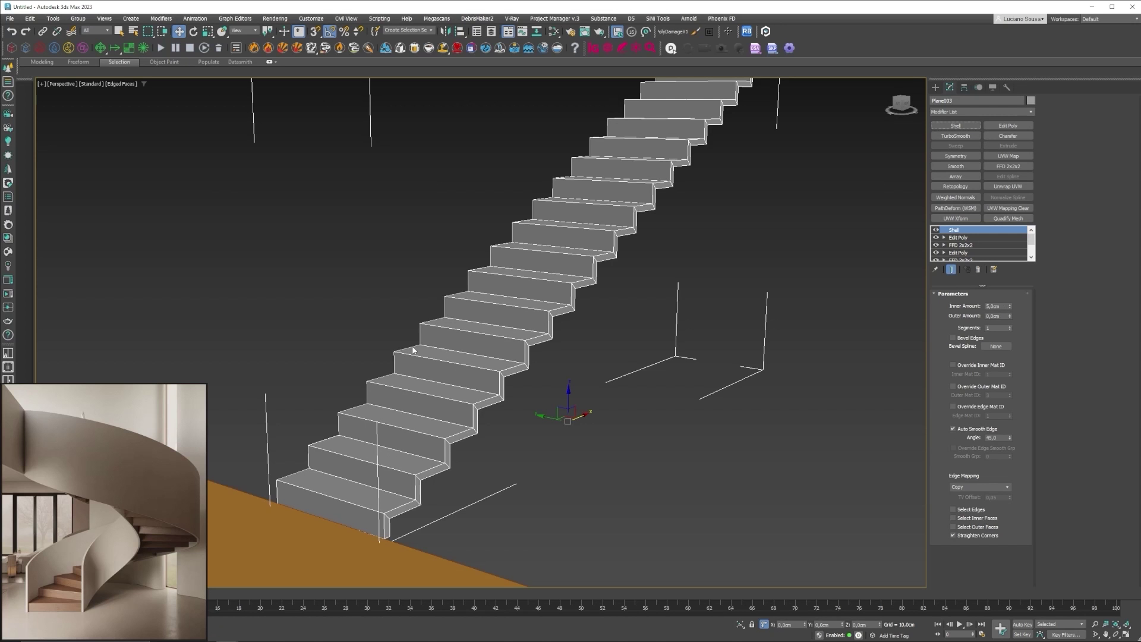
pyautogui.scroll(-5, 211, 422)
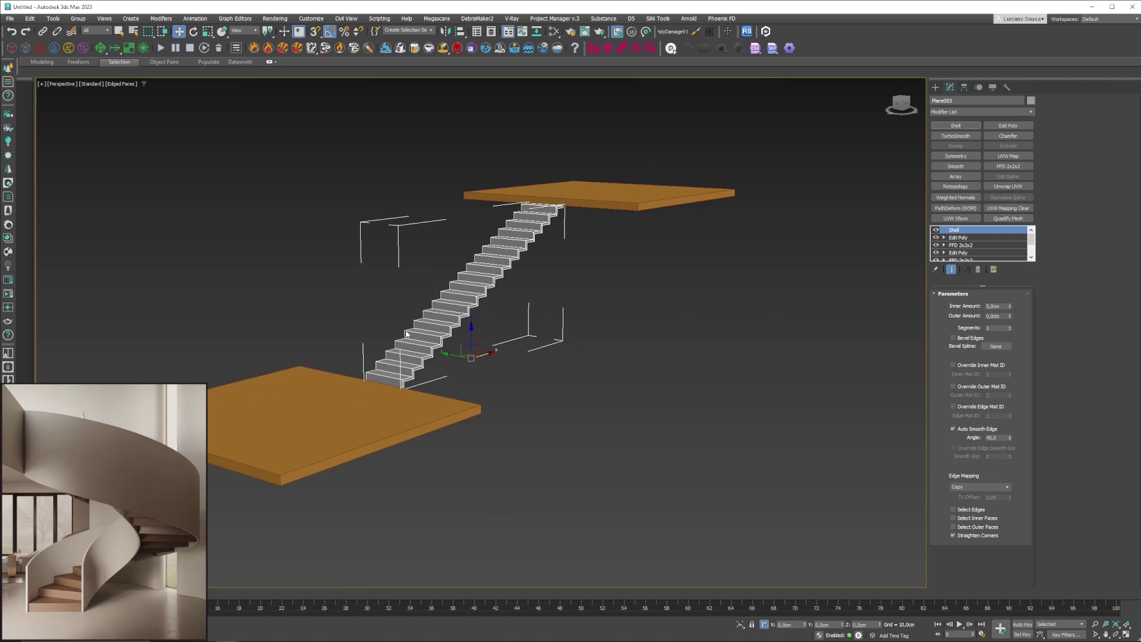
pyautogui.scroll(8, 210, 422)
pyautogui.scroll(8, 402, 384)
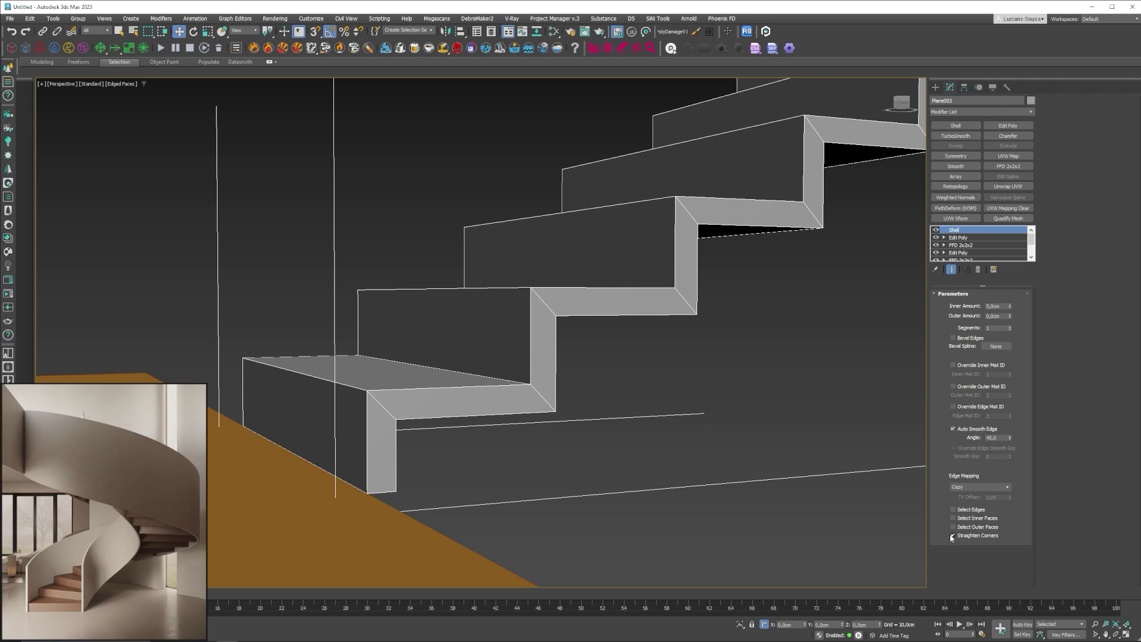
pyautogui.click(876, 485)
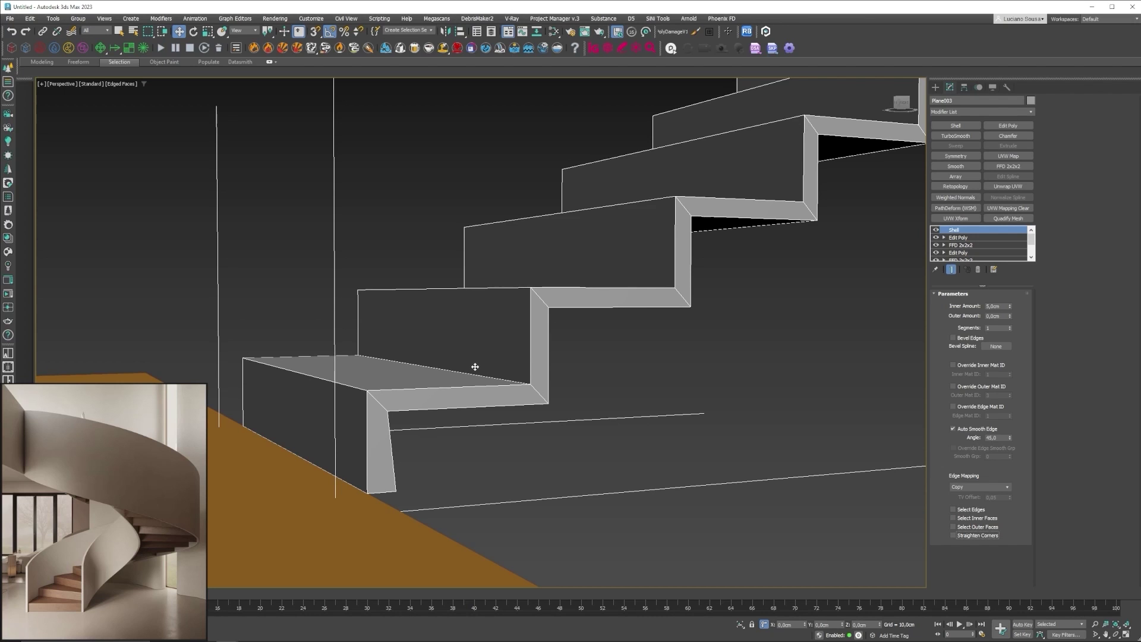
pyautogui.click(954, 535)
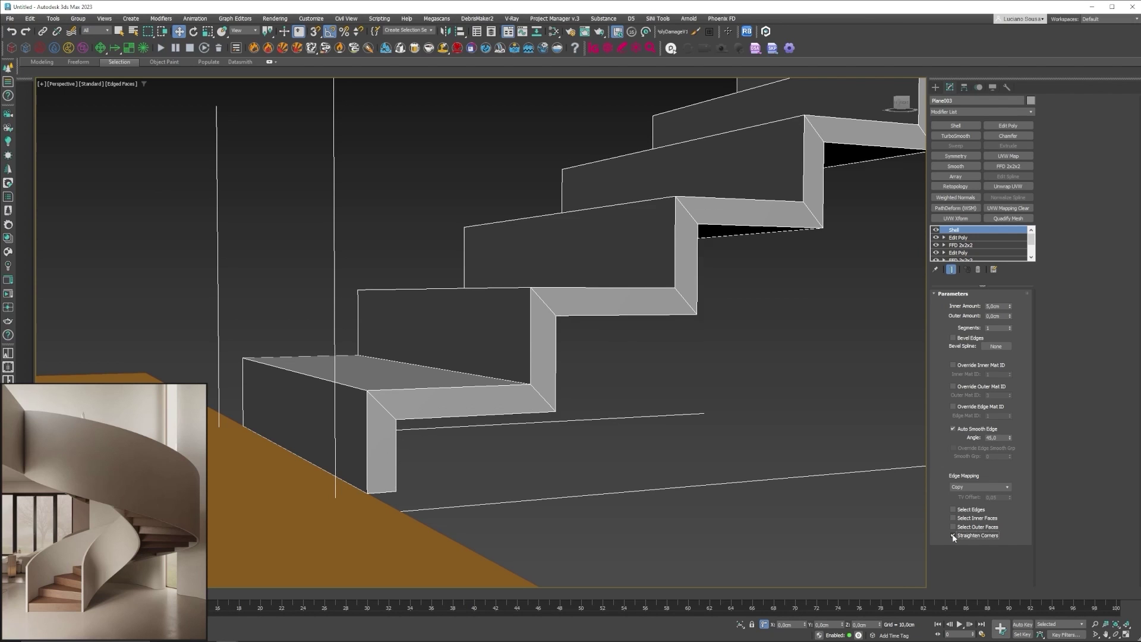
# Step: Inspect the thickened staircase between the two slabs and save the scene as ESCADA CURVA.max
pyautogui.scroll(-8, 341, 468)
pyautogui.scroll(5, 413, 460)
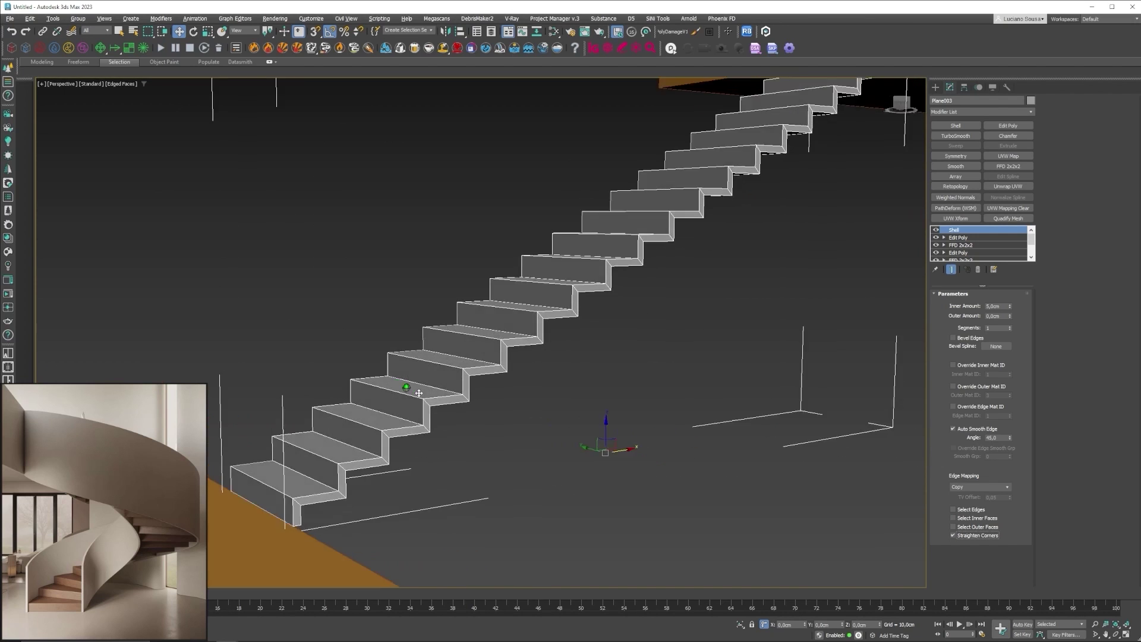
pyautogui.scroll(-3, 419, 416)
pyautogui.scroll(-1, 431, 399)
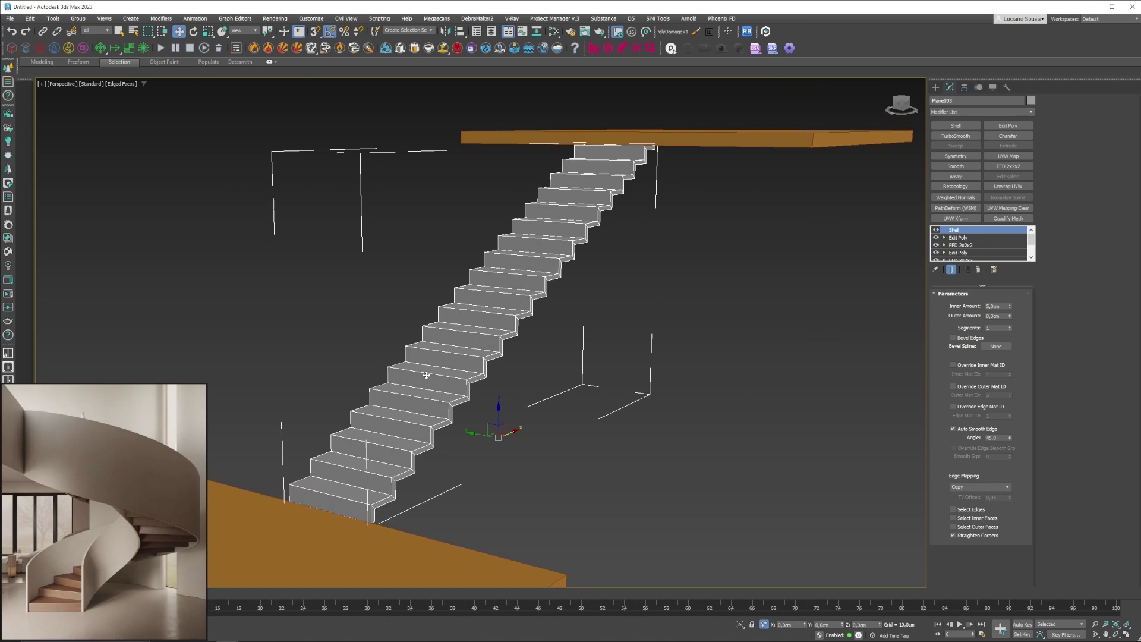
pyautogui.moveTo(426, 355); pyautogui.dragTo(475, 376, button='middle')
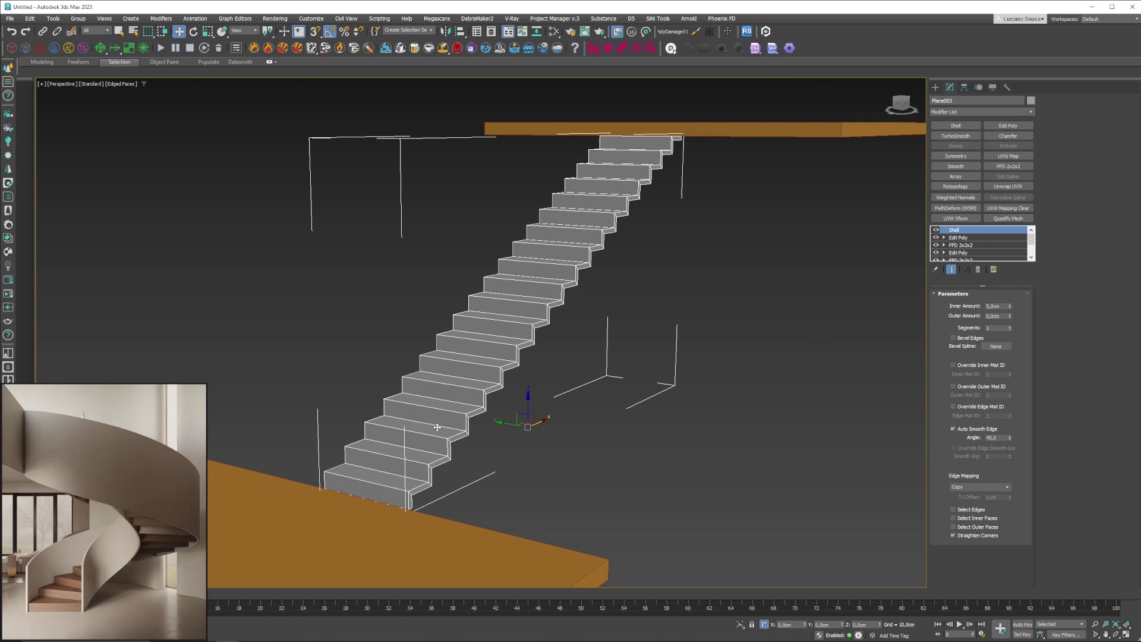
pyautogui.hotkey('ctrl', 's')
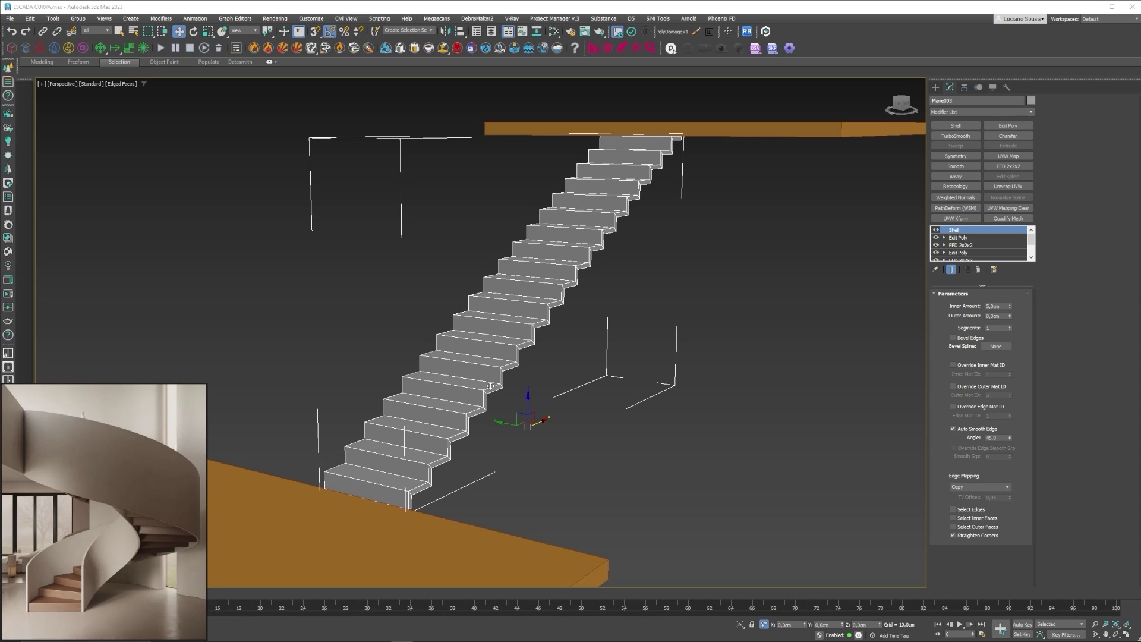
# Step: Clone the staircase in place as an independent copy, and isolate the copy
pyautogui.rightClick(522, 302)
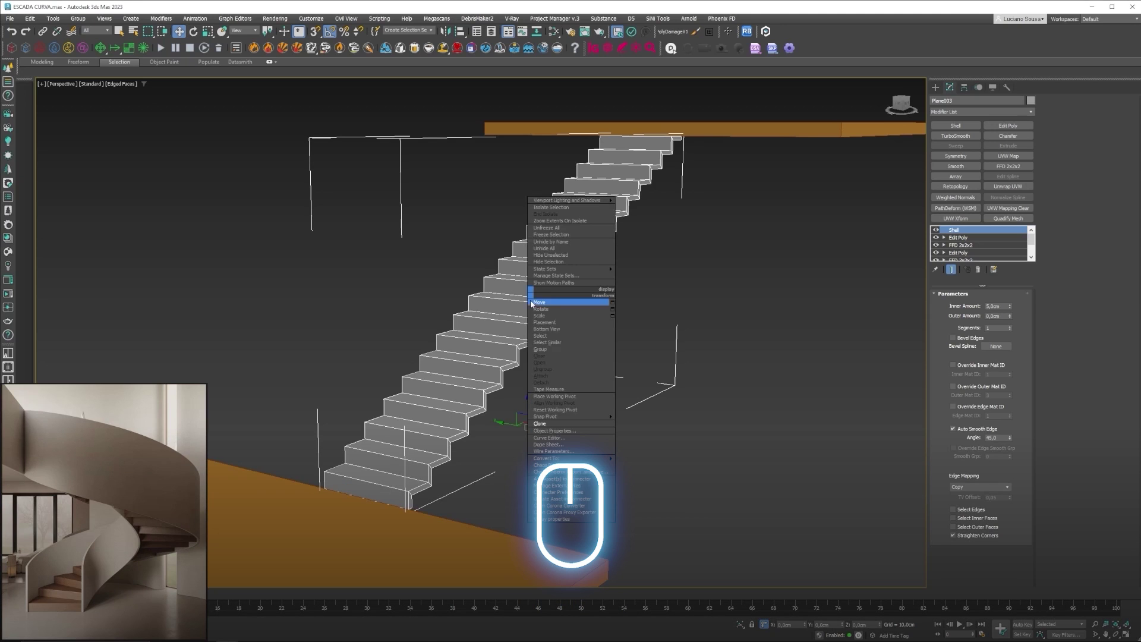
pyautogui.moveTo(572, 418)
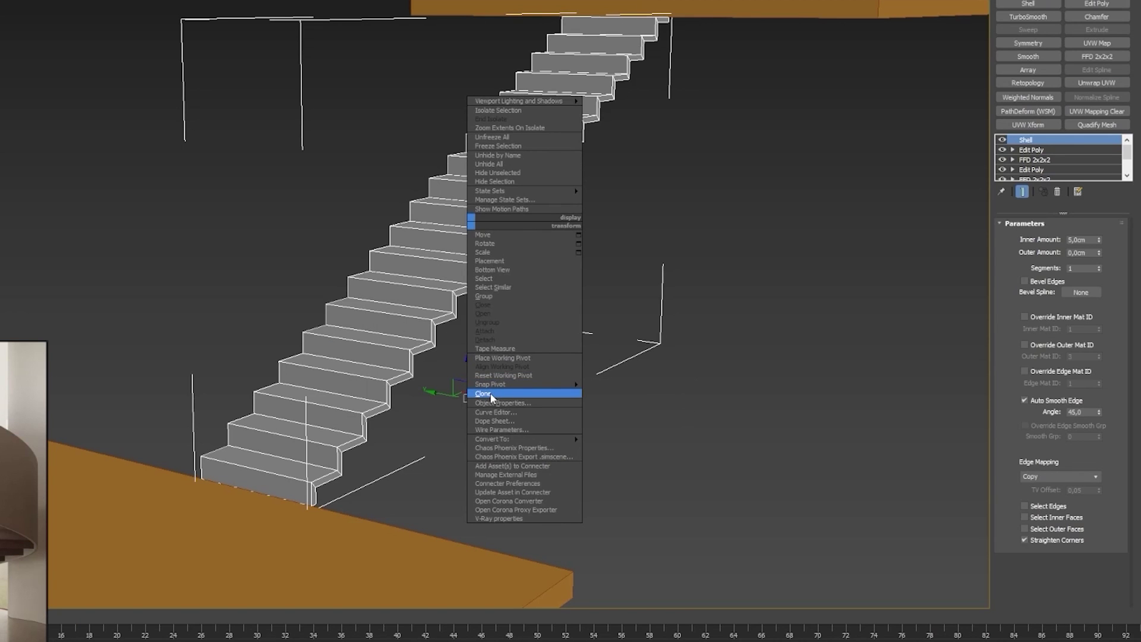
pyautogui.click(483, 394)
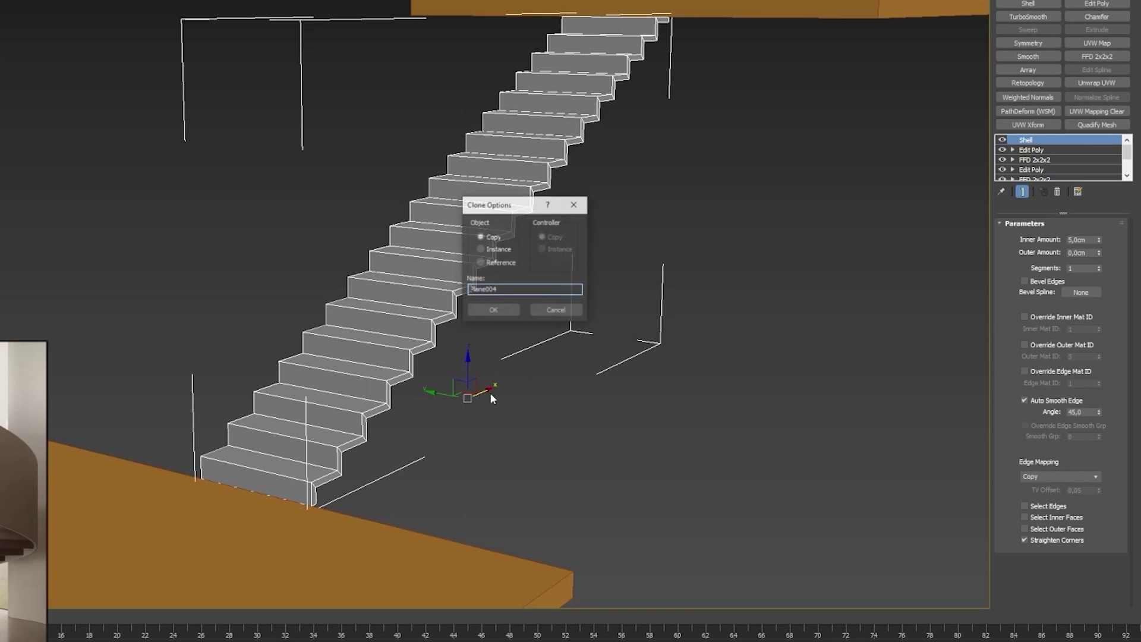
pyautogui.click(497, 308)
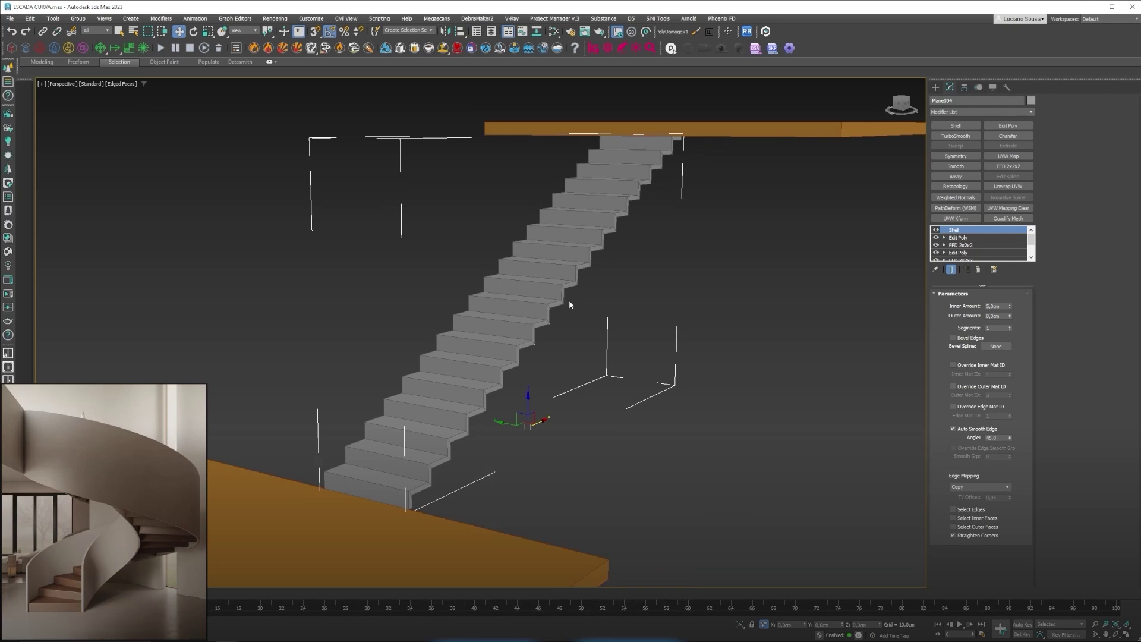
pyautogui.hotkey('alt', 'q')
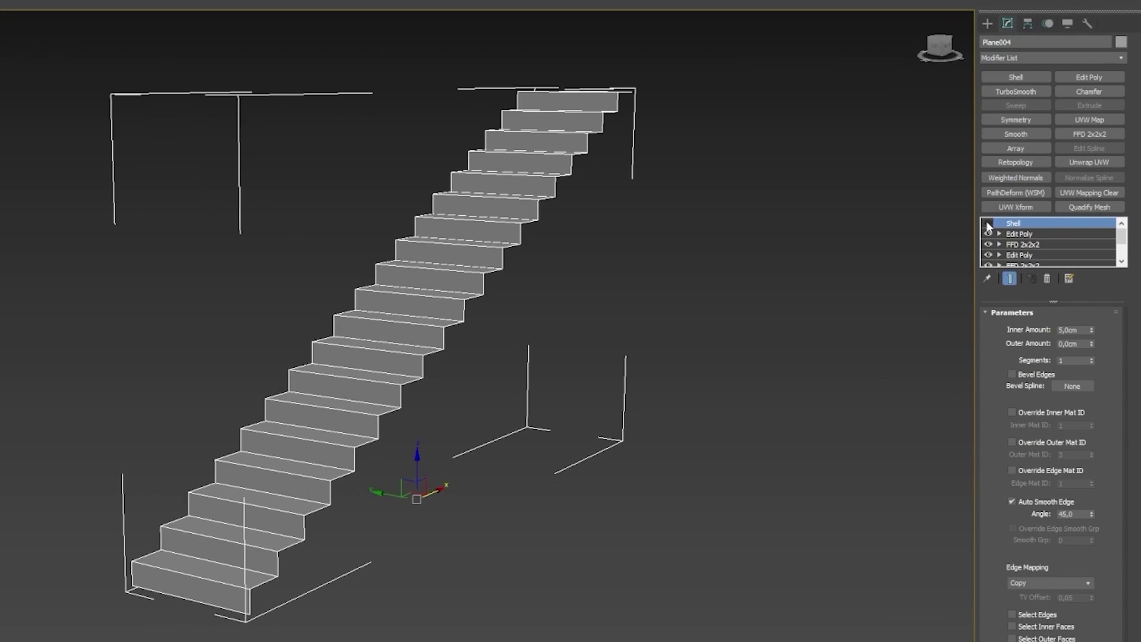
# Step: Disable the copy's Shell, upper two Edit Poly and second FFD 2x2x2 modifiers, leaving the continuous sloped strip
pyautogui.click(989, 234)
pyautogui.click(989, 244)
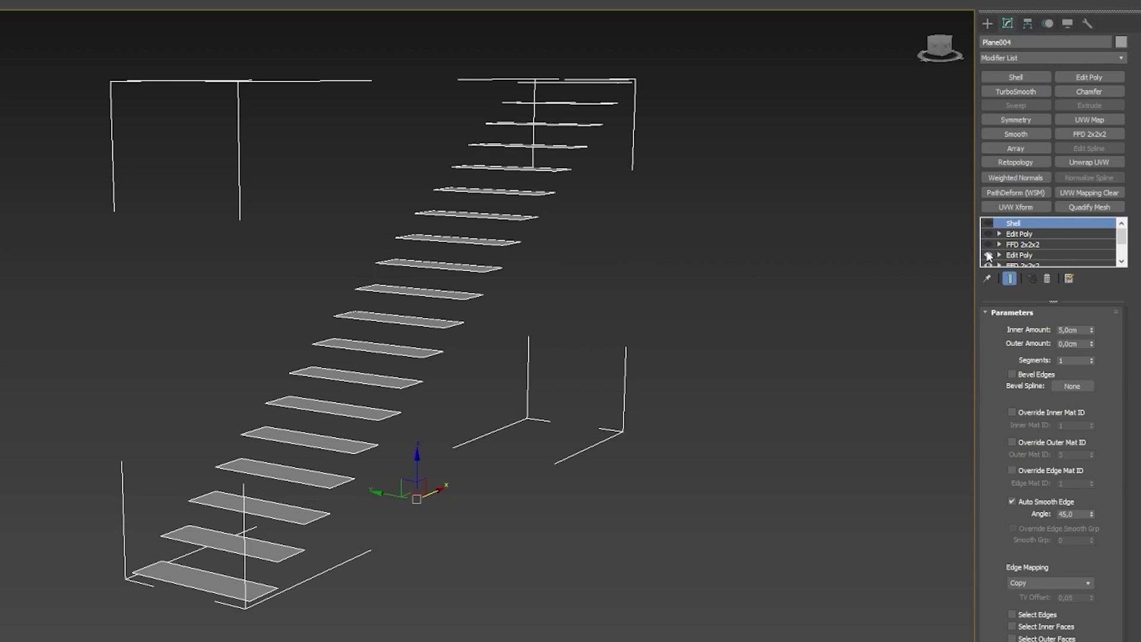
pyautogui.click(989, 255)
pyautogui.scroll(-1, 1039, 244)
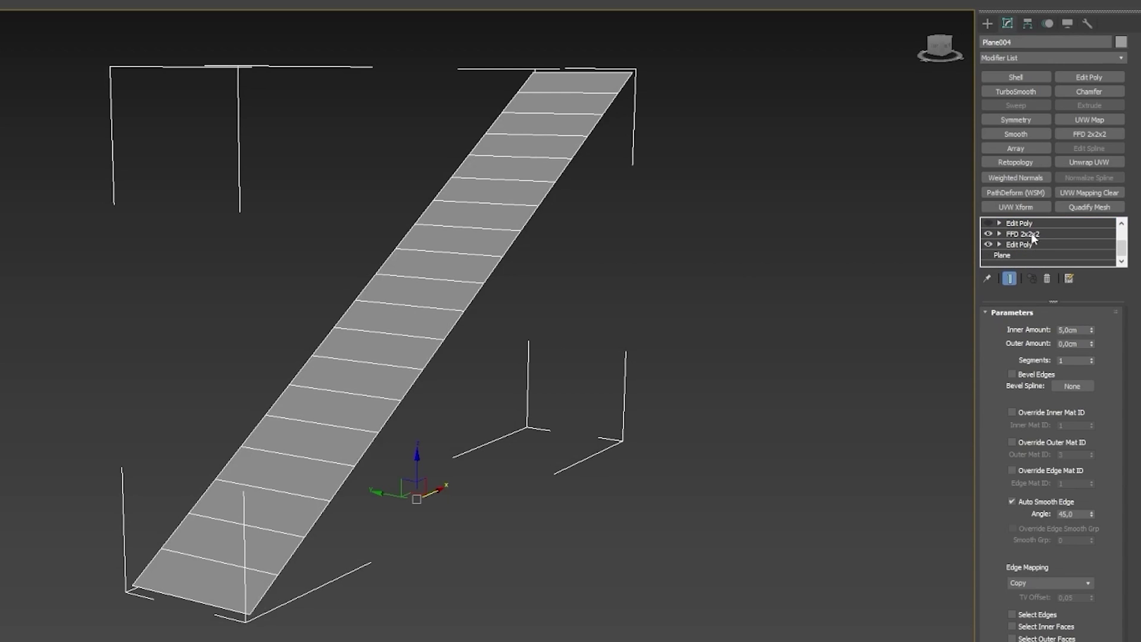
pyautogui.scroll(3, 1020, 244)
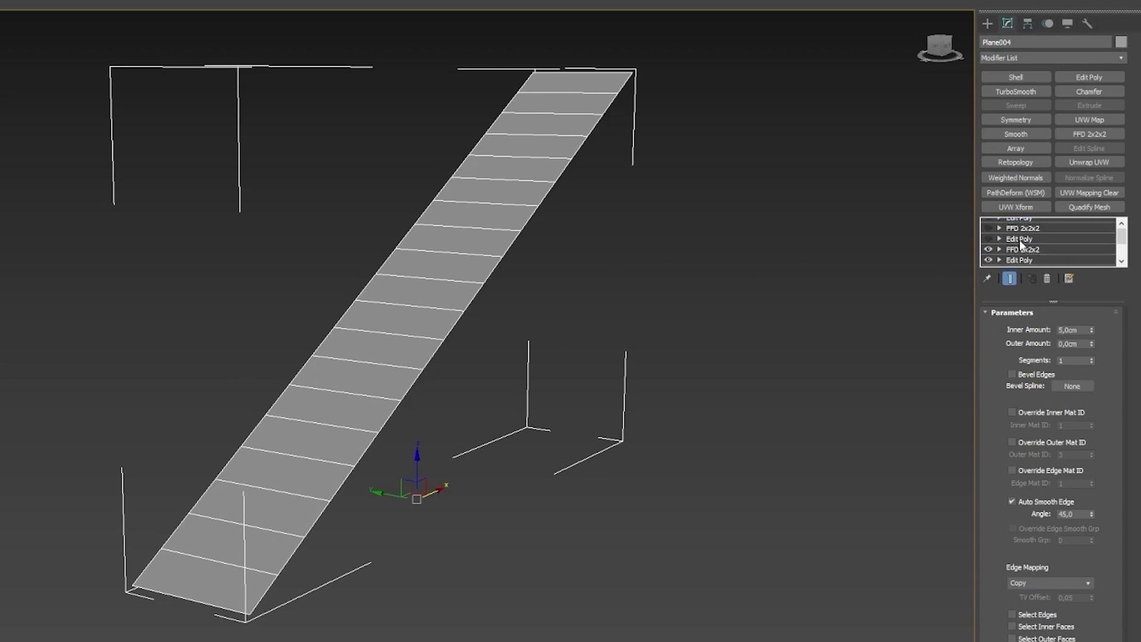
# Step: Delete the copy's disabled Shell, upper two Edit Poly and upper FFD 2x2x2 modifiers, and leave isolation mode
pyautogui.click(1024, 255)
pyautogui.keyDown('shift'); pyautogui.click(1022, 224); pyautogui.keyUp('shift')
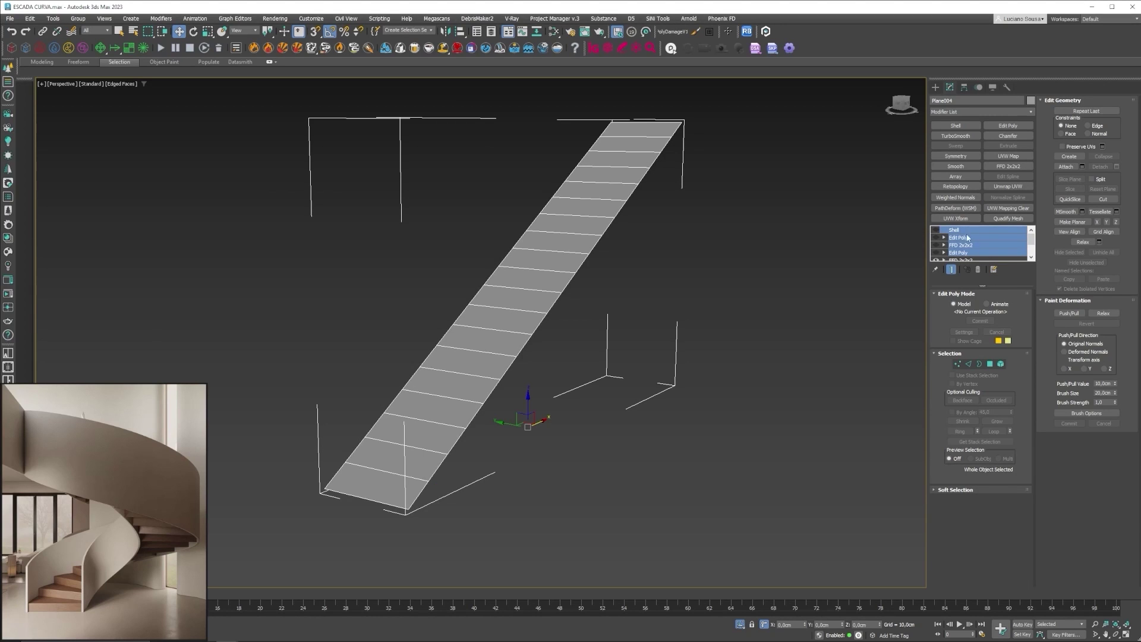
pyautogui.rightClick(964, 235)
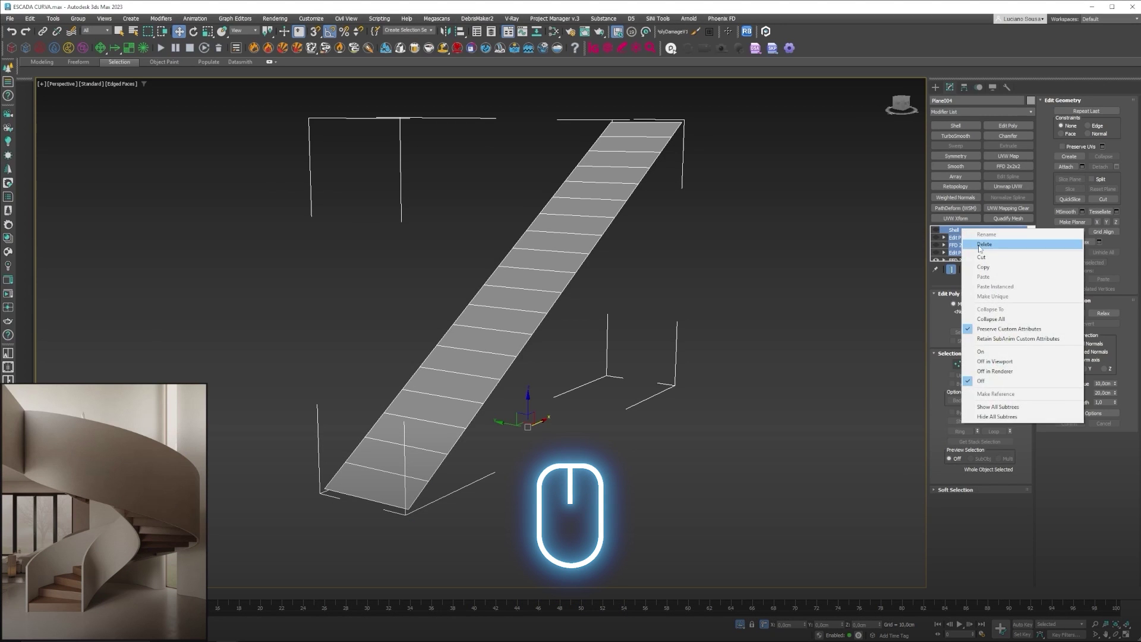
pyautogui.click(981, 245)
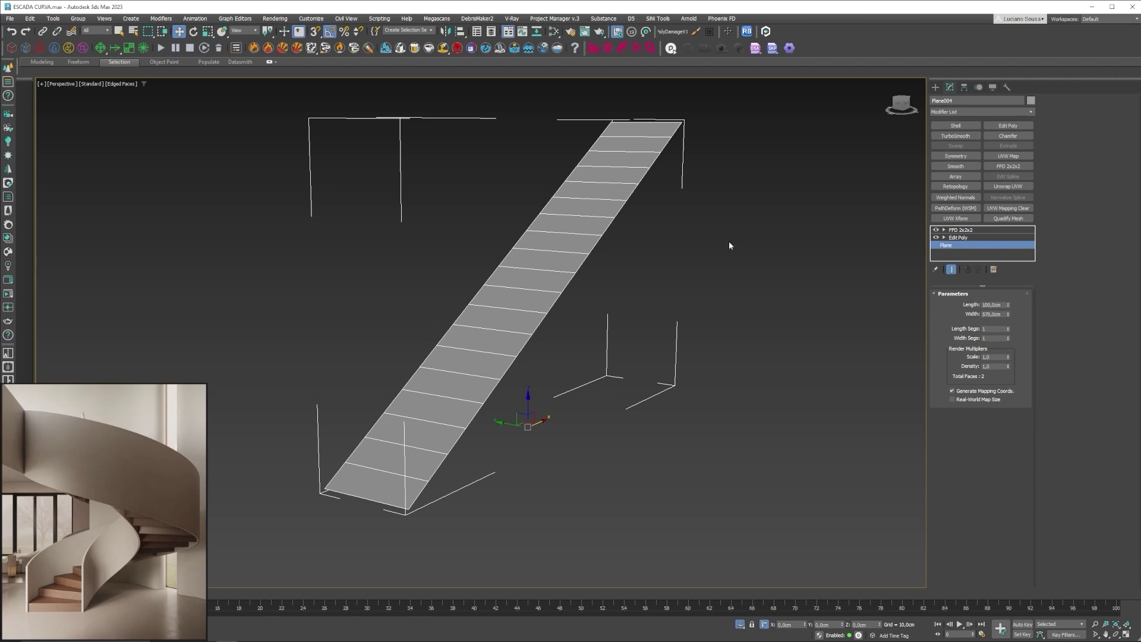
pyautogui.click(740, 624)
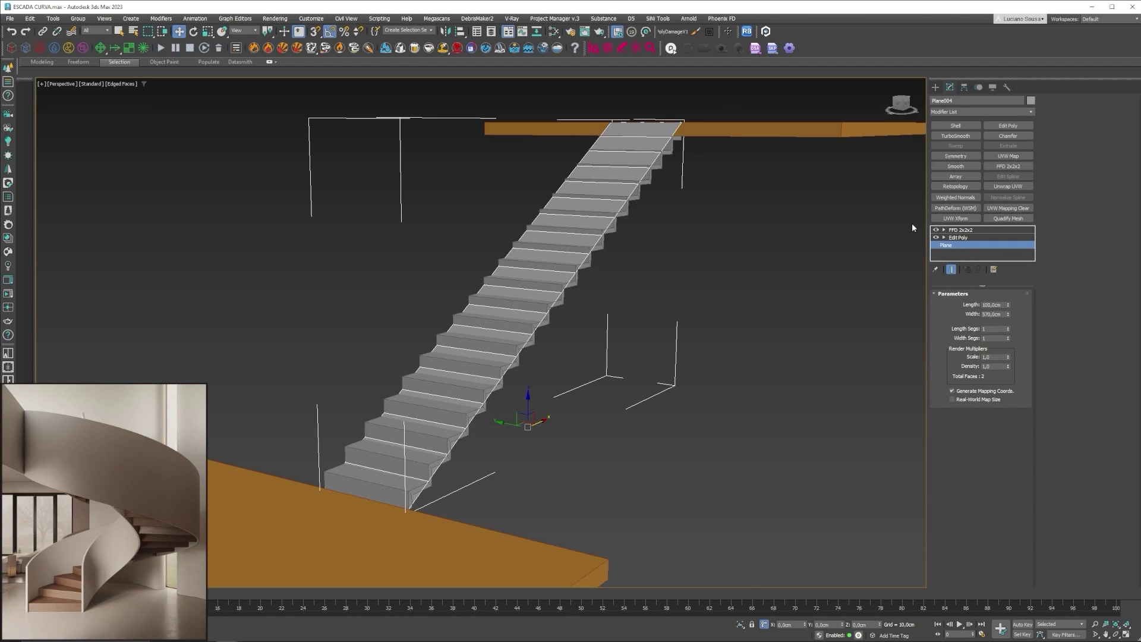
# Step: Lower the FFD 2x2x2 control points at the strip's upper end so the slope follows the underside of the steps
pyautogui.click(972, 230)
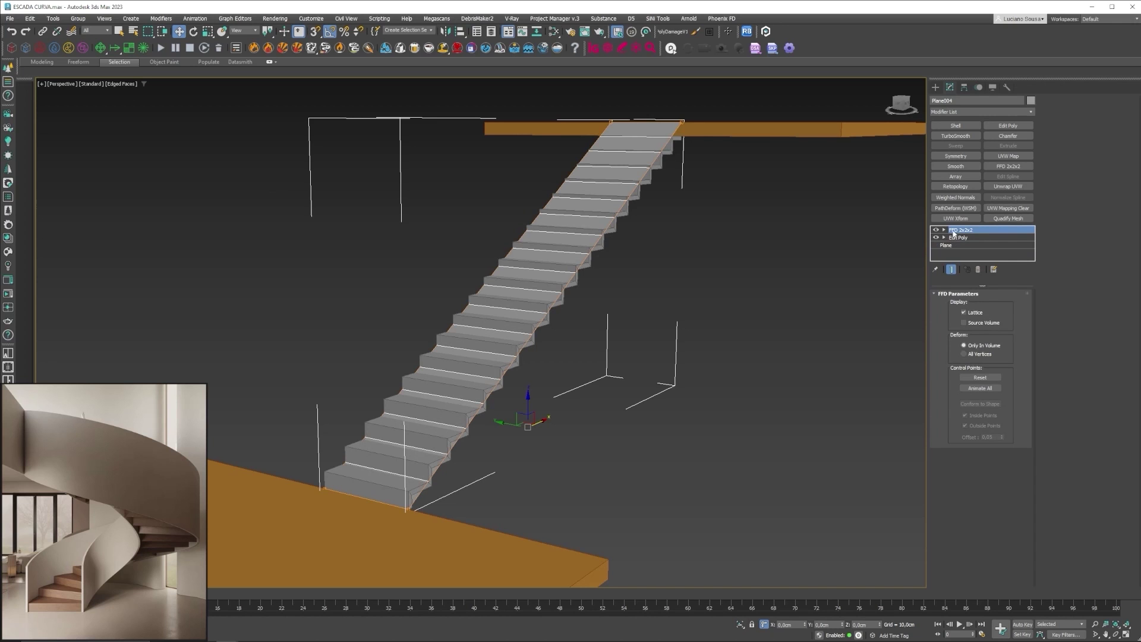
pyautogui.press('1')
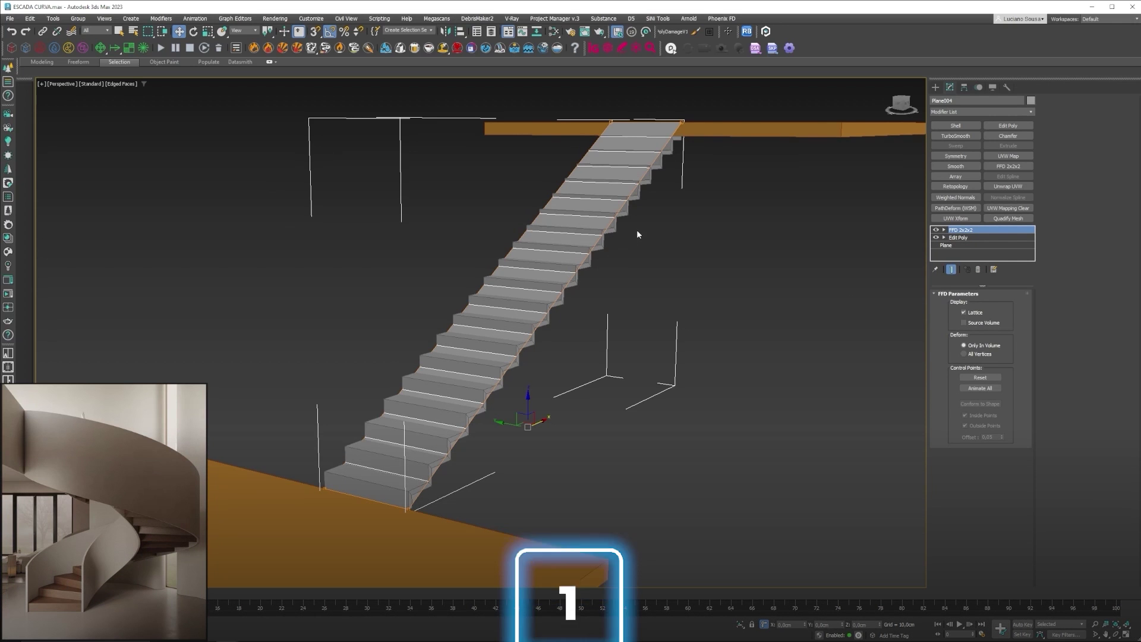
pyautogui.moveTo(635, 143); pyautogui.dragTo(556, 176, button='middle')
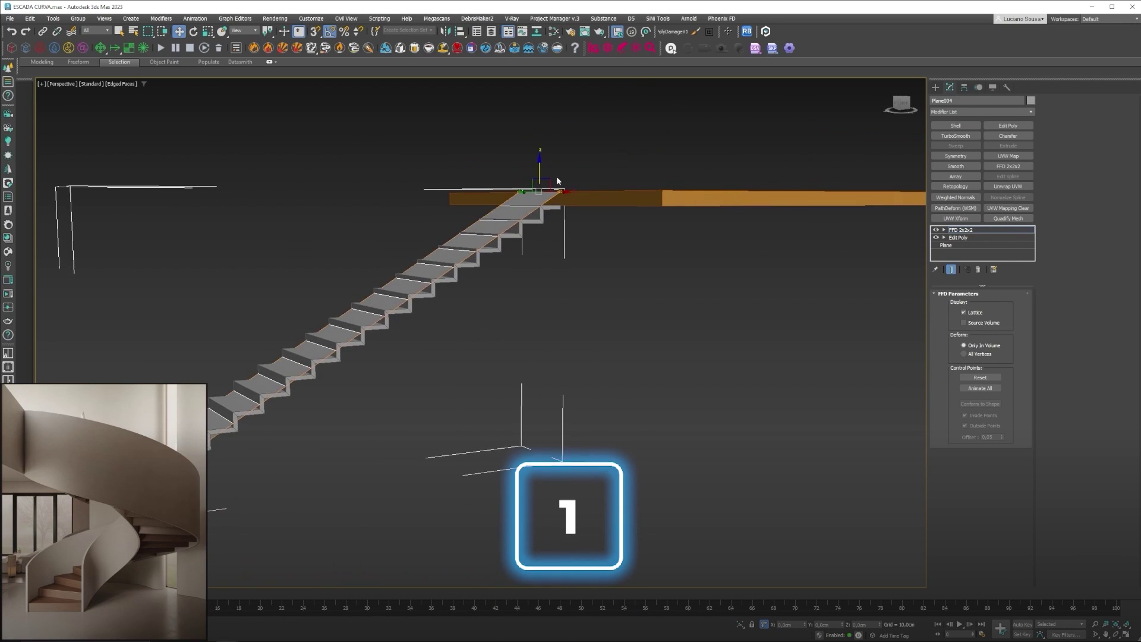
pyautogui.moveTo(433, 140); pyautogui.dragTo(706, 266)
pyautogui.scroll(3, 688, 202)
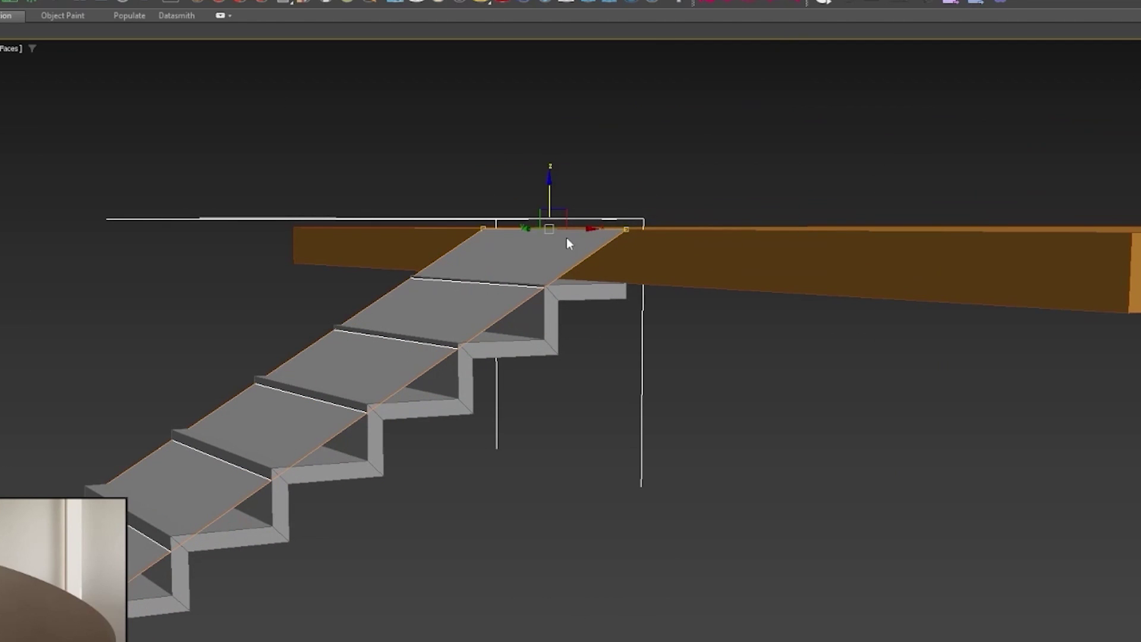
pyautogui.moveTo(549, 192); pyautogui.dragTo(628, 282)
pyautogui.scroll(-5, 746, 218)
pyautogui.keyDown('alt'); pyautogui.moveTo(746, 219); pyautogui.dragTo(669, 258, button='middle'); pyautogui.keyUp('alt')
pyautogui.scroll(5, 270, 442)
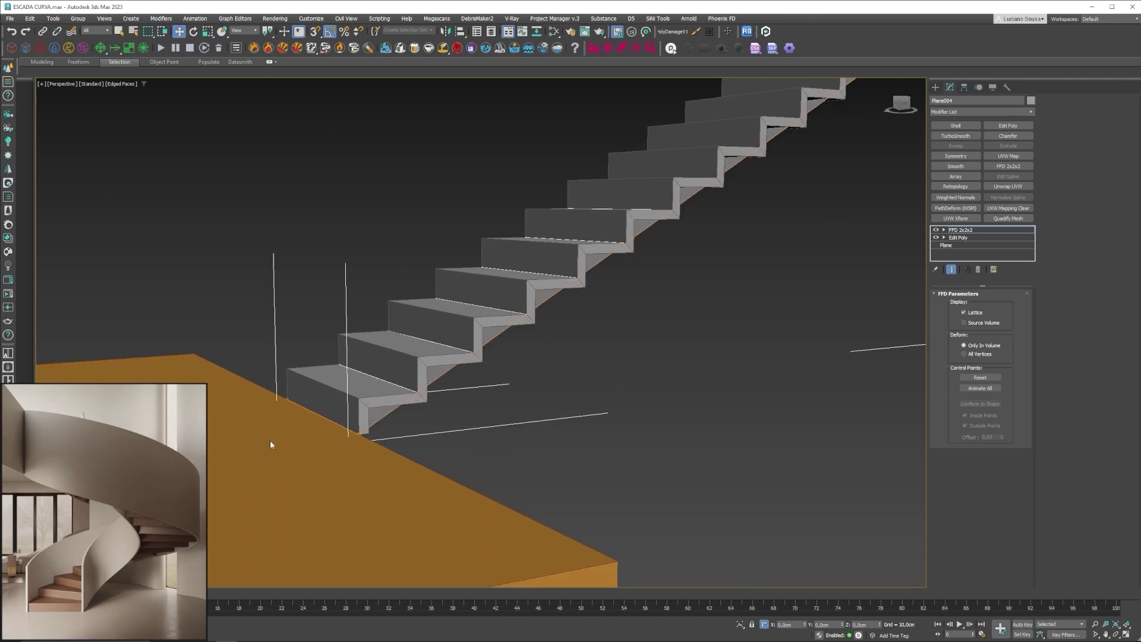
pyautogui.scroll(3, 270, 444)
pyautogui.scroll(-5, 380, 401)
pyautogui.scroll(5, 658, 224)
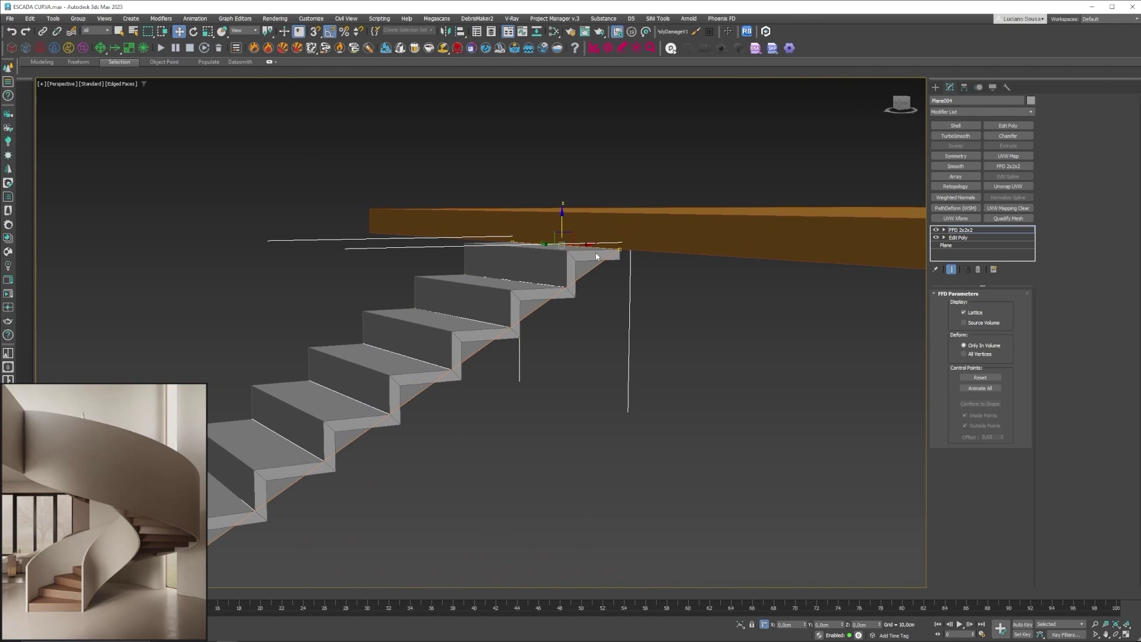
# Step: Add an Edit Poly modifier and extend the strip's edge loop on one long side outward along Y as new polygons
pyautogui.click(1008, 126)
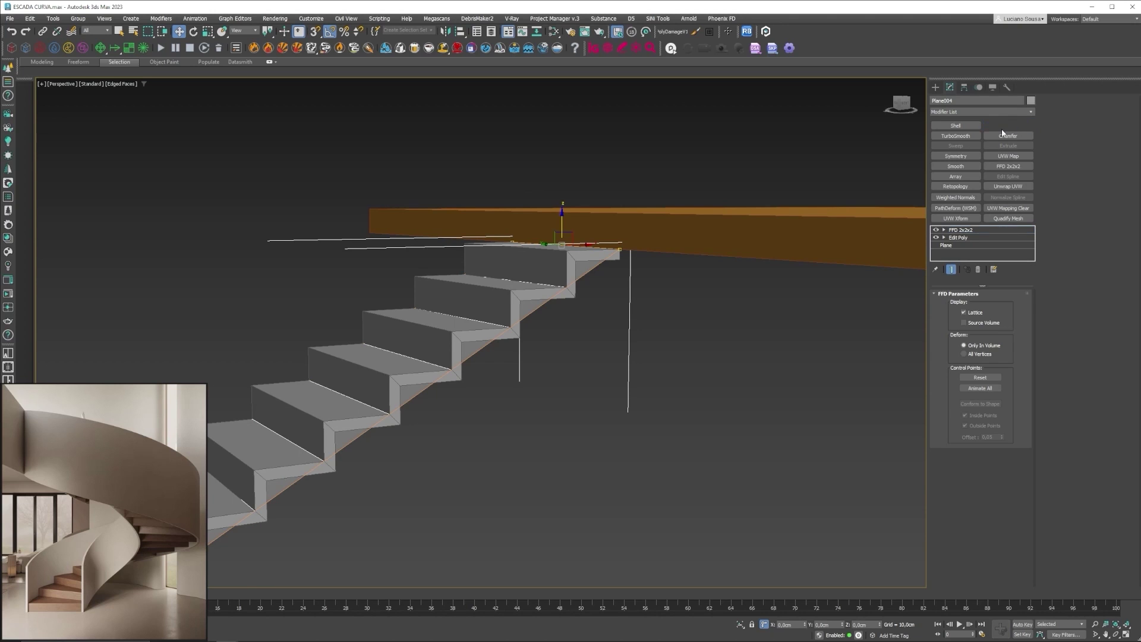
pyautogui.scroll(-5, 609, 208)
pyautogui.scroll(8, 589, 282)
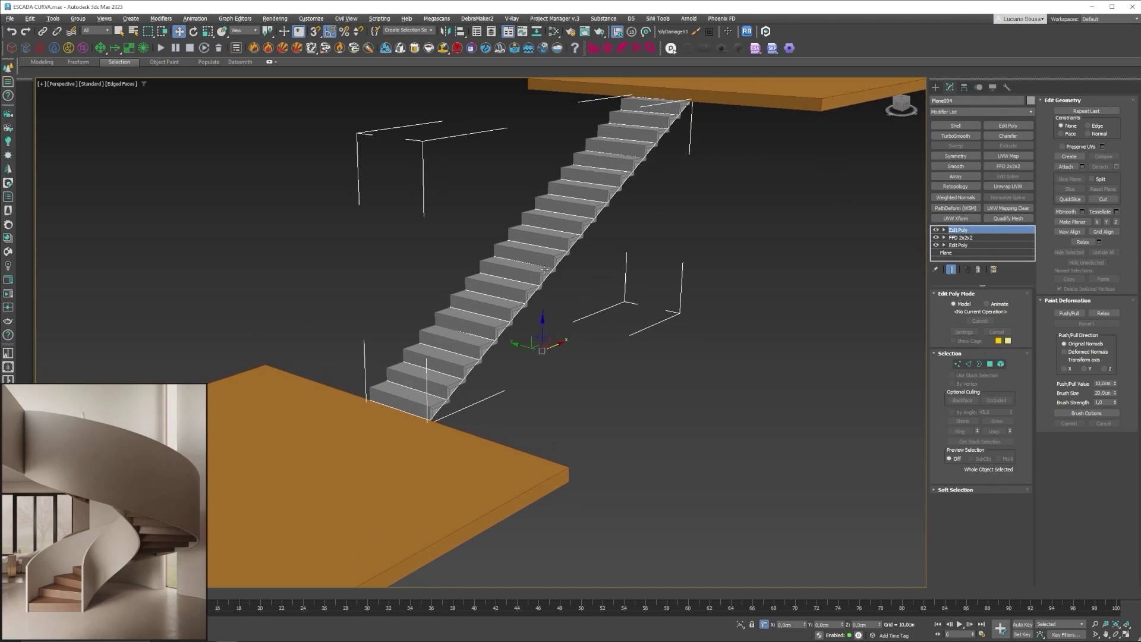
pyautogui.click(968, 363)
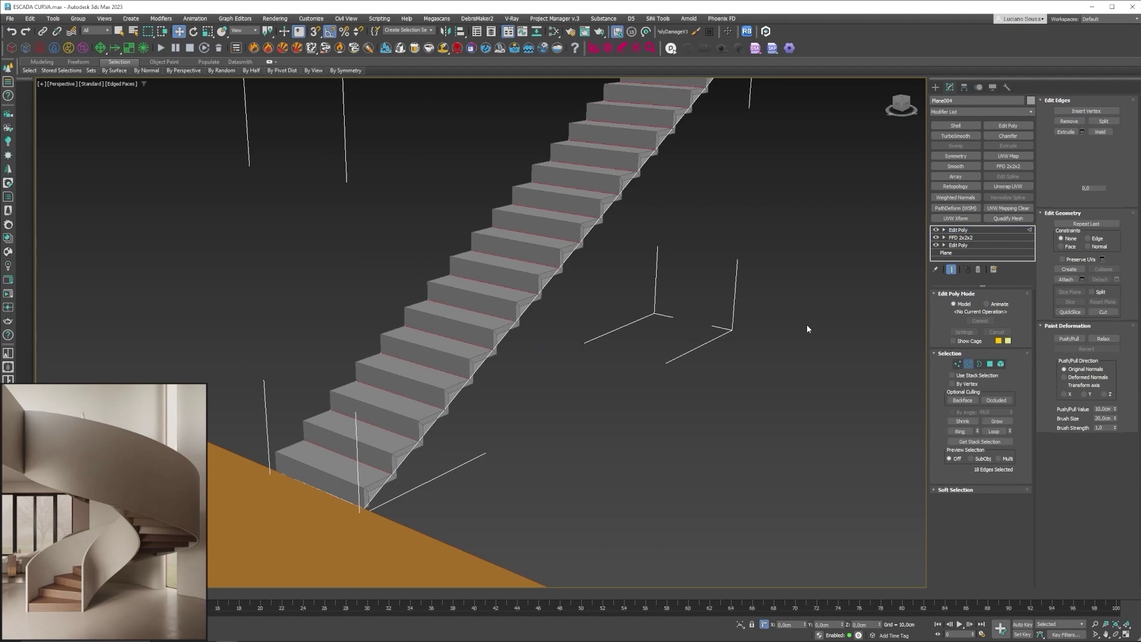
pyautogui.doubleClick(553, 279)
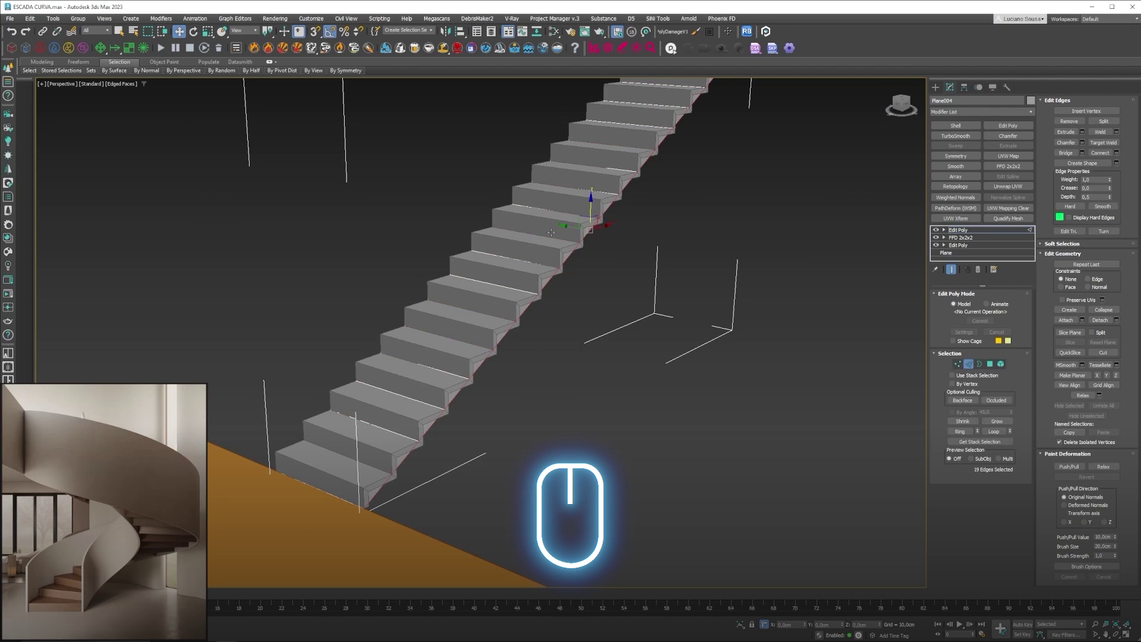
pyautogui.scroll(3, 551, 232)
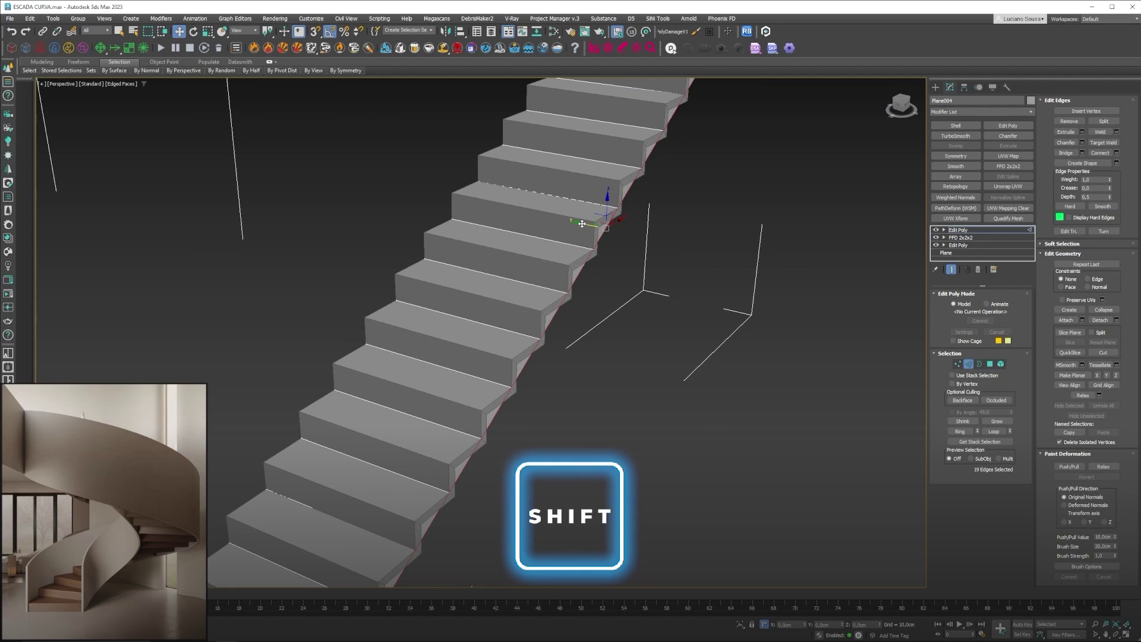
pyautogui.moveTo(582, 223)
pyautogui.keyDown('shift'); pyautogui.mouseDown()
pyautogui.moveTo(606, 231)
pyautogui.moveTo(603, 250)
pyautogui.moveTo(583, 245)
pyautogui.mouseUp(); pyautogui.keyUp('shift')
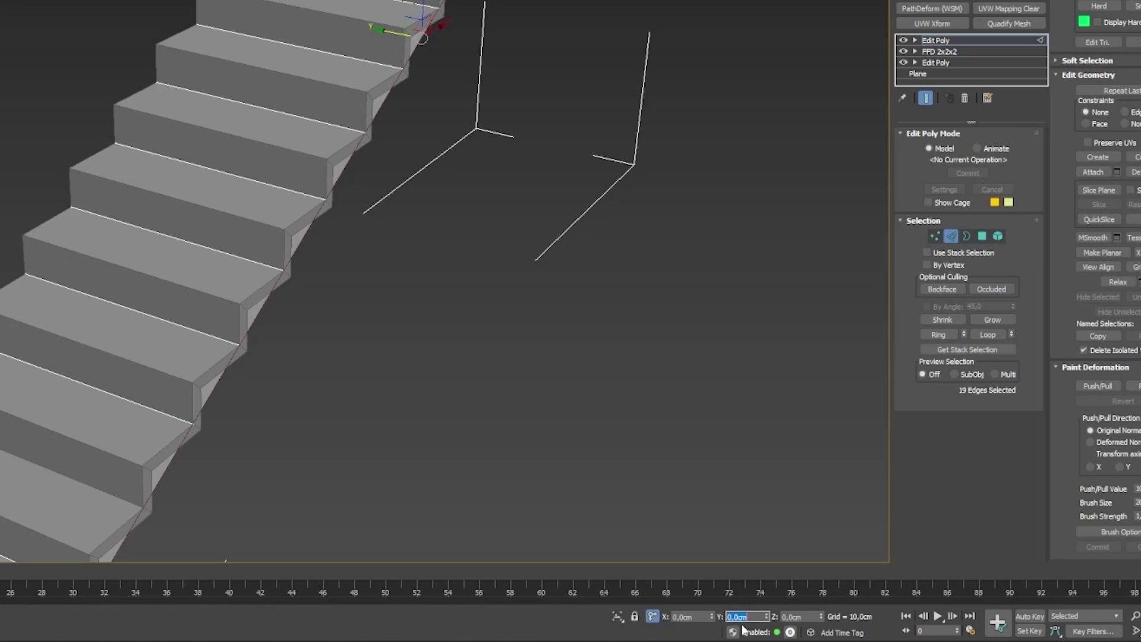
pyautogui.press('Return')
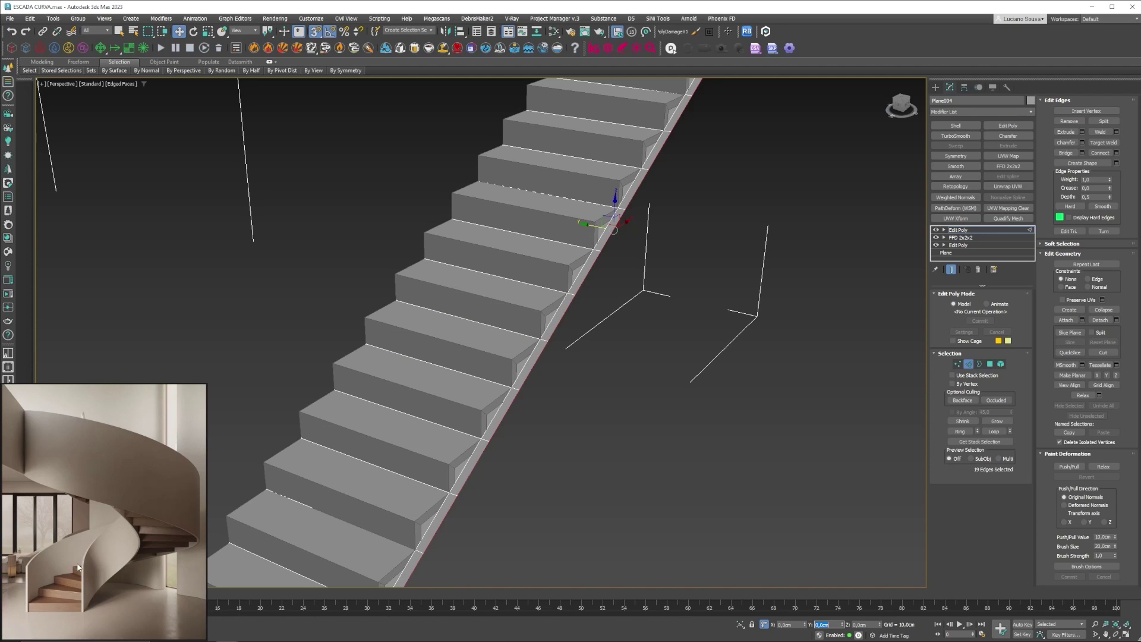
# Step: Extend the edge loop on the strip's opposite long side outward by 5 cm along Y as new polygons
pyautogui.keyDown('alt'); pyautogui.moveTo(470, 258); pyautogui.dragTo(411, 300, button='middle'); pyautogui.keyUp('alt')
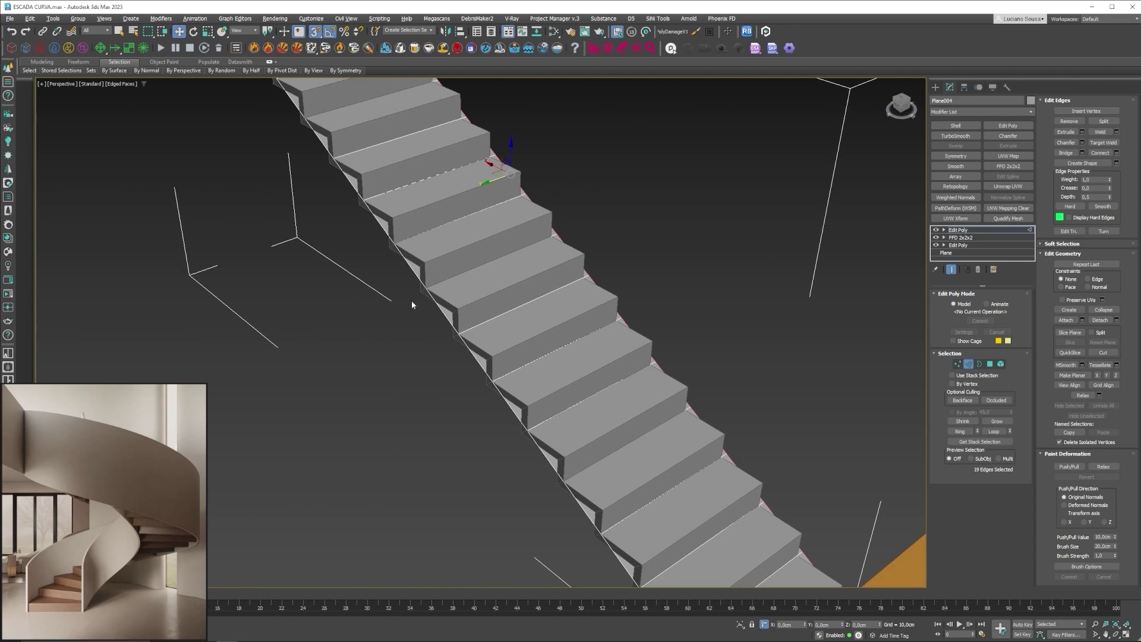
pyautogui.click(412, 272)
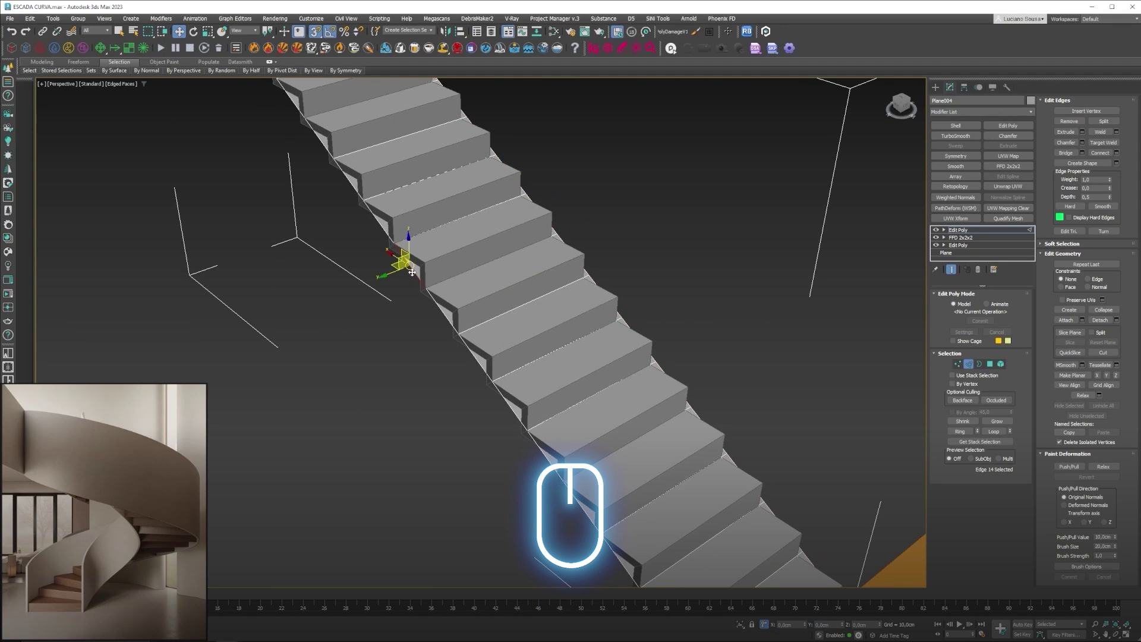
pyautogui.doubleClick(415, 271)
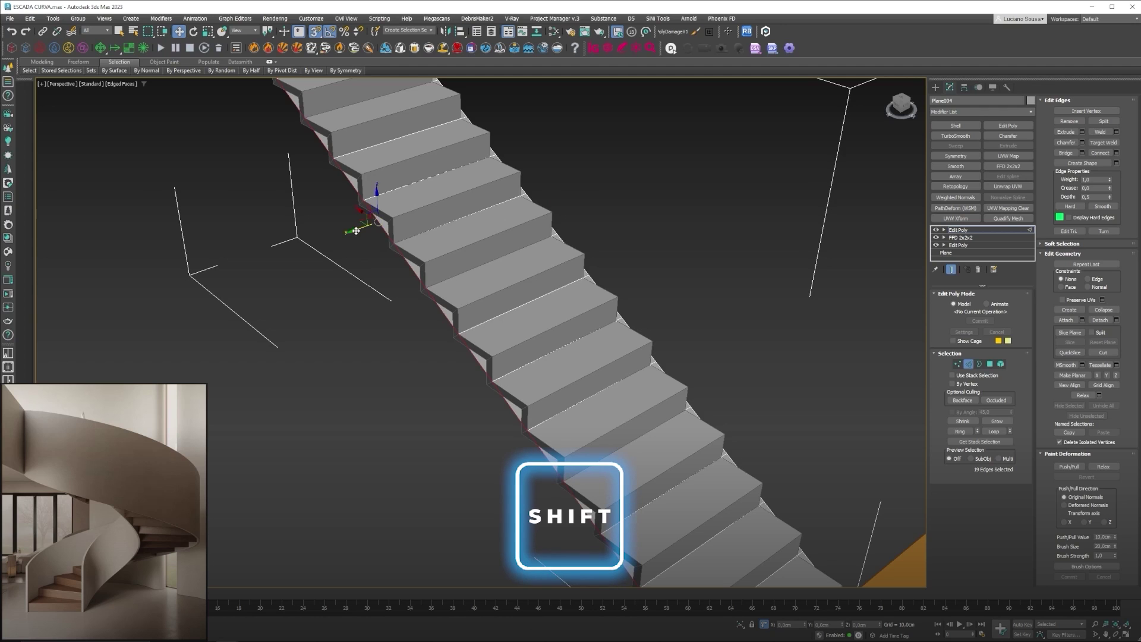
pyautogui.keyDown('shift'); pyautogui.moveTo(356, 231); pyautogui.dragTo(395, 244); pyautogui.keyUp('shift')
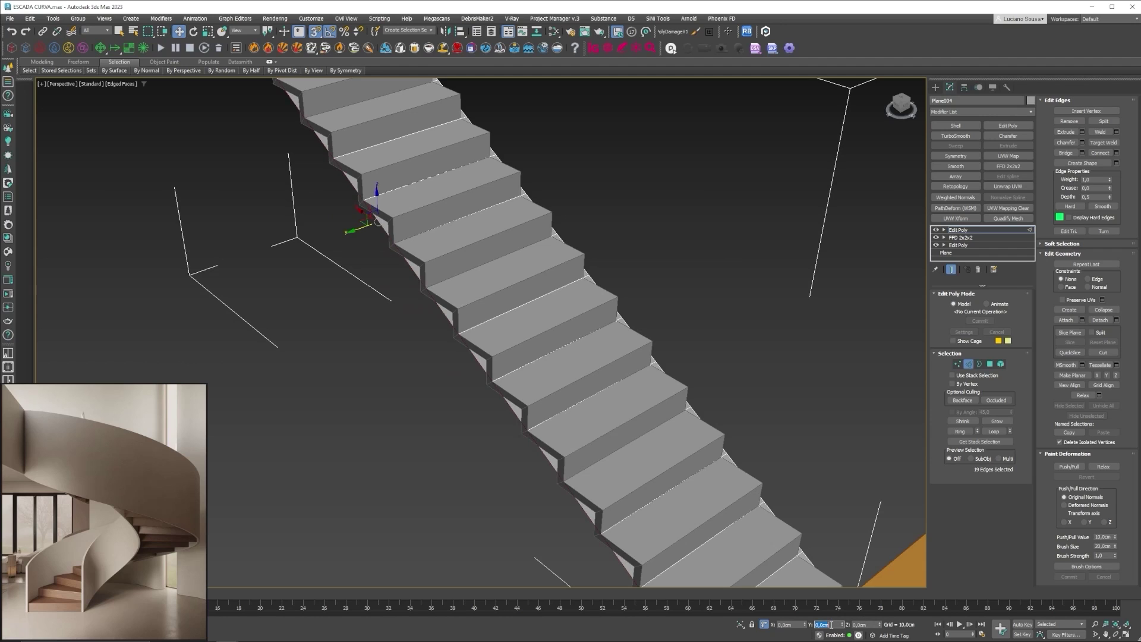
pyautogui.write('5')
pyautogui.press('Return')
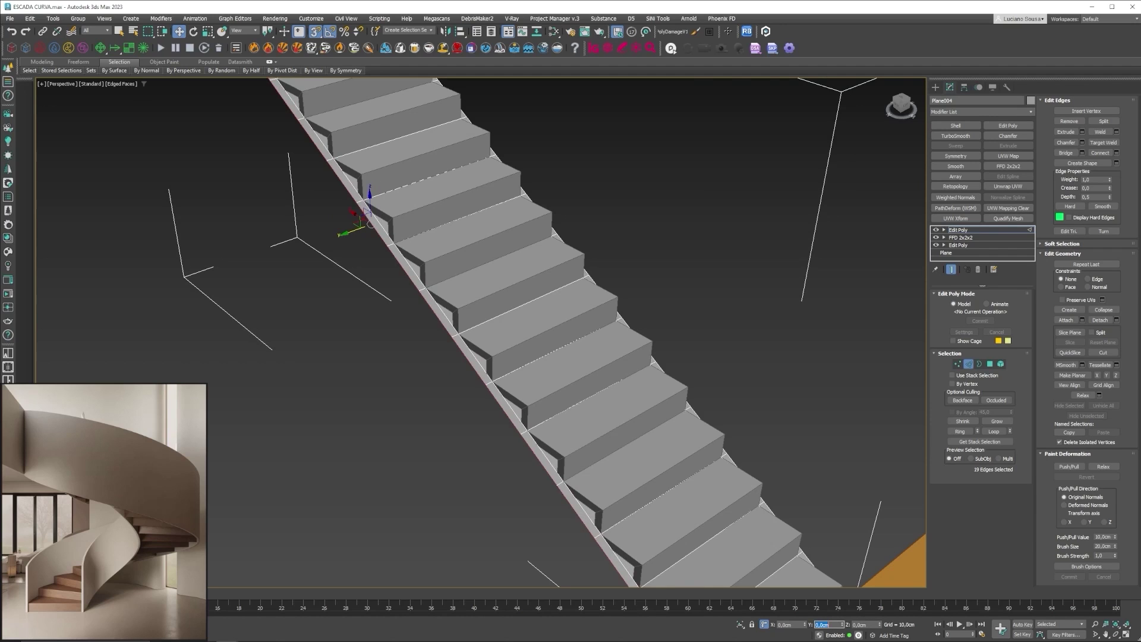
# Step: Delete the strip's row of wide middle polygons under the steps, keeping only the two narrow side strips
pyautogui.click(990, 364)
pyautogui.scroll(-6, 441, 351)
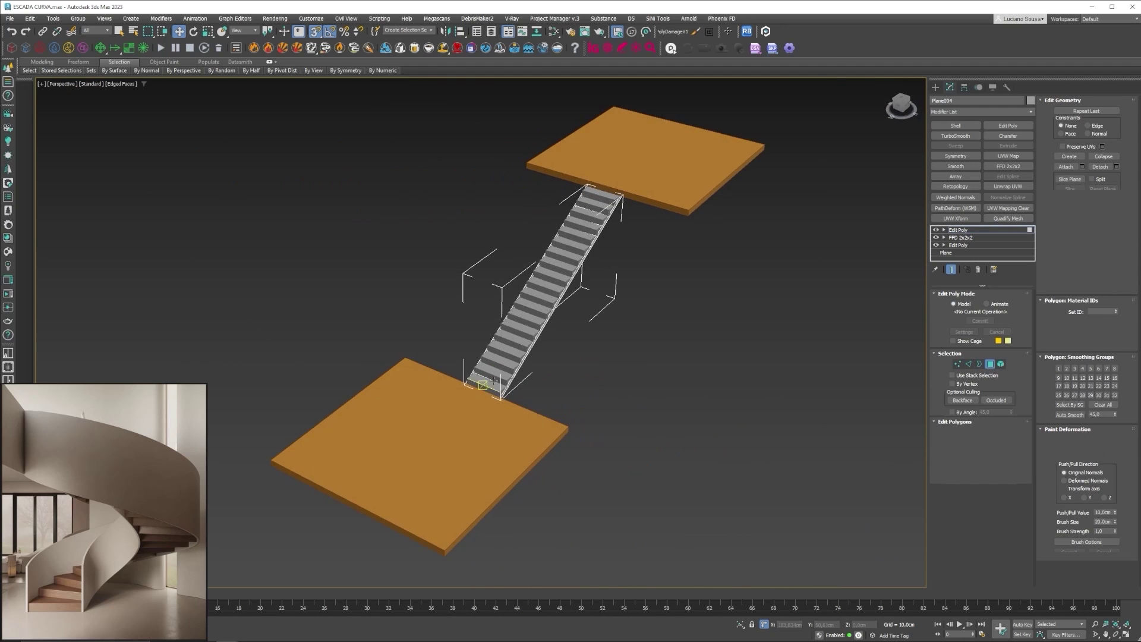
pyautogui.scroll(12, 433, 409)
pyautogui.scroll(-5, 445, 362)
pyautogui.keyDown('alt'); pyautogui.moveTo(423, 393); pyautogui.dragTo(391, 437, button='middle'); pyautogui.keyUp('alt')
pyautogui.click(326, 387)
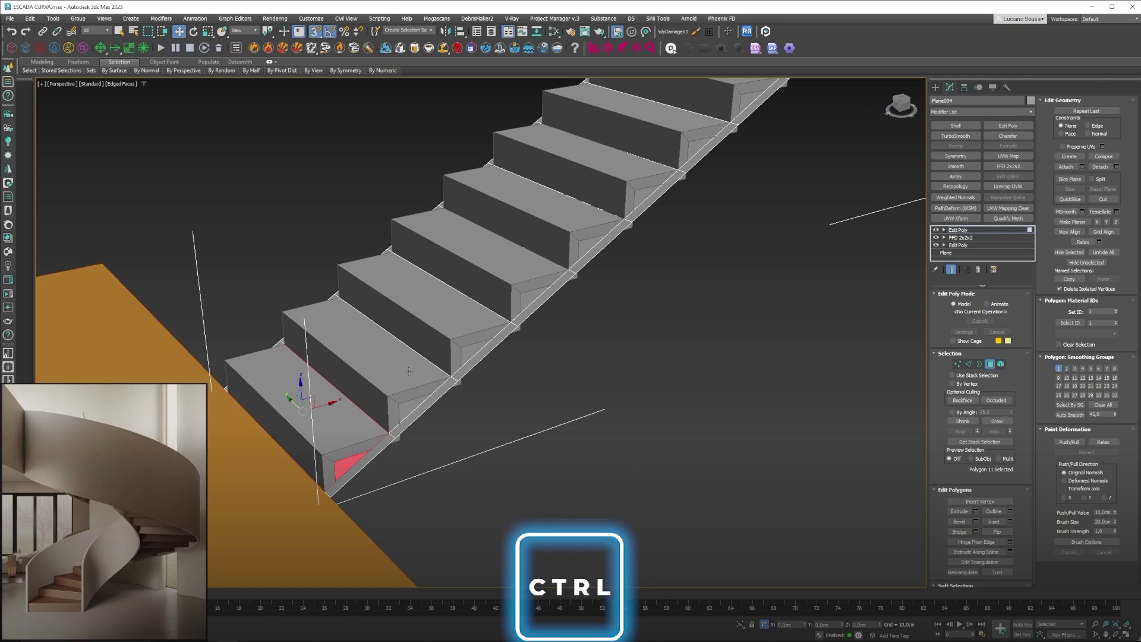
pyautogui.hotkey('ctrl', 'q')
pyautogui.scroll(-5, 390, 416)
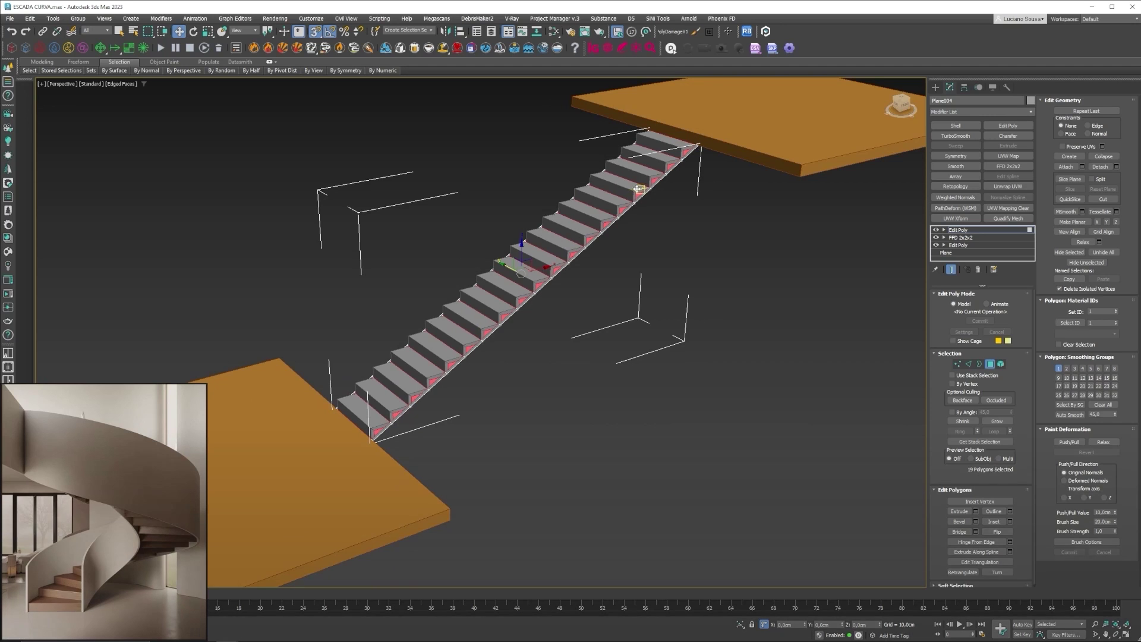
pyautogui.press('Delete')
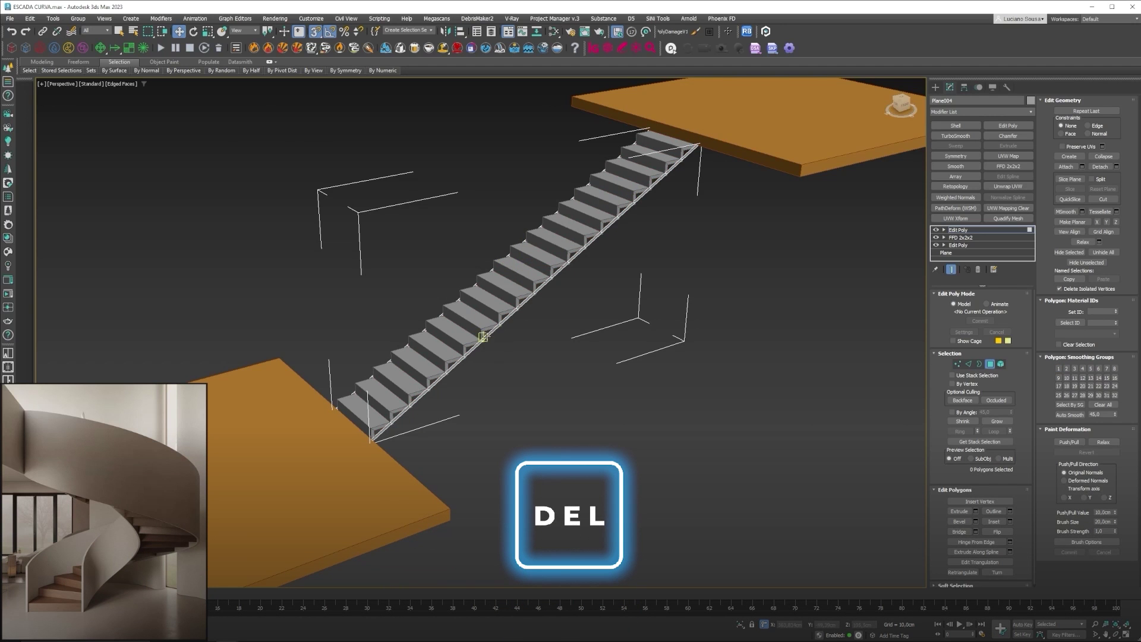
pyautogui.keyDown('alt'); pyautogui.moveTo(482, 337); pyautogui.dragTo(526, 301, button='middle'); pyautogui.keyUp('alt')
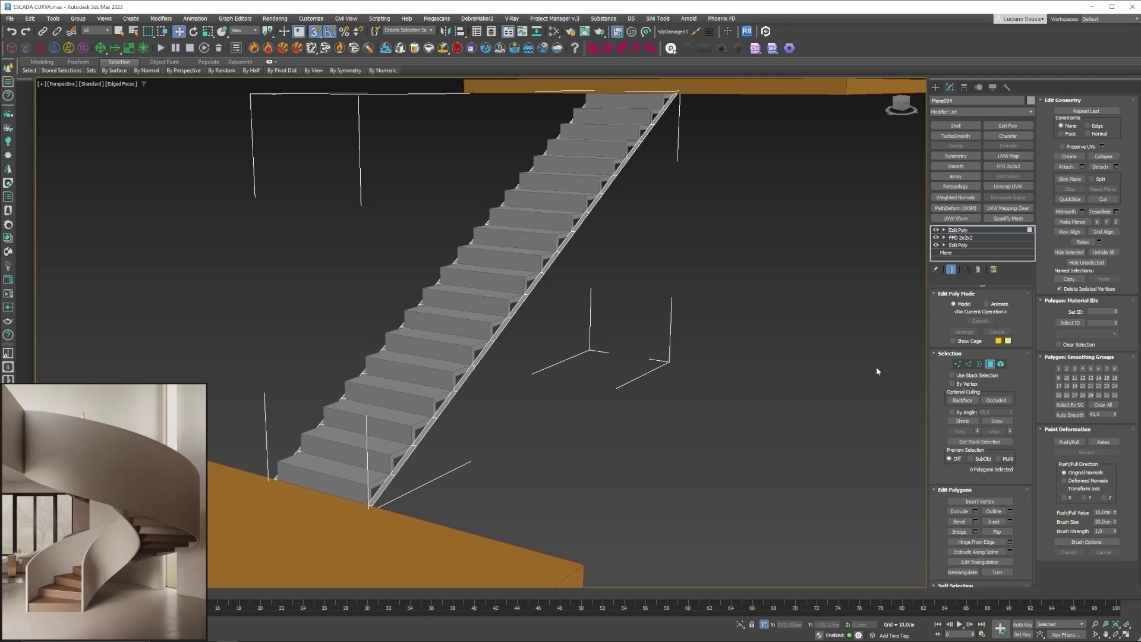
pyautogui.click(990, 365)
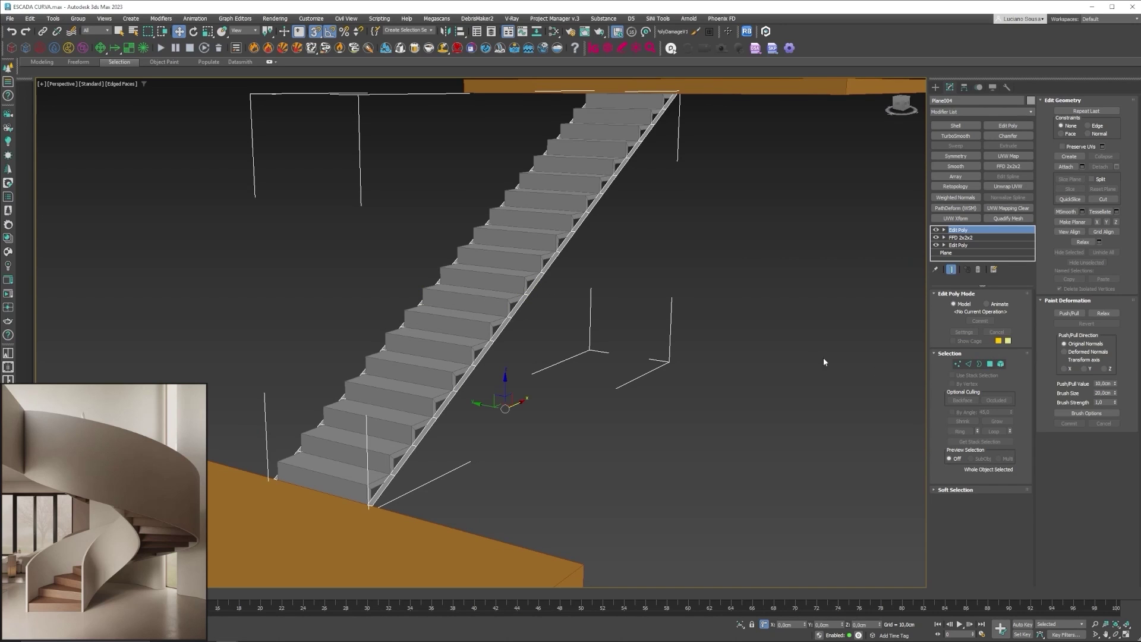
# Step: Try a Shell modifier with an outer amount of about 112 cm on the two side strips, and remove it
pyautogui.scroll(-2, 297, 434)
pyautogui.scroll(2, 357, 406)
pyautogui.keyDown('alt'); pyautogui.moveTo(363, 406); pyautogui.dragTo(351, 408, button='middle'); pyautogui.keyUp('alt')
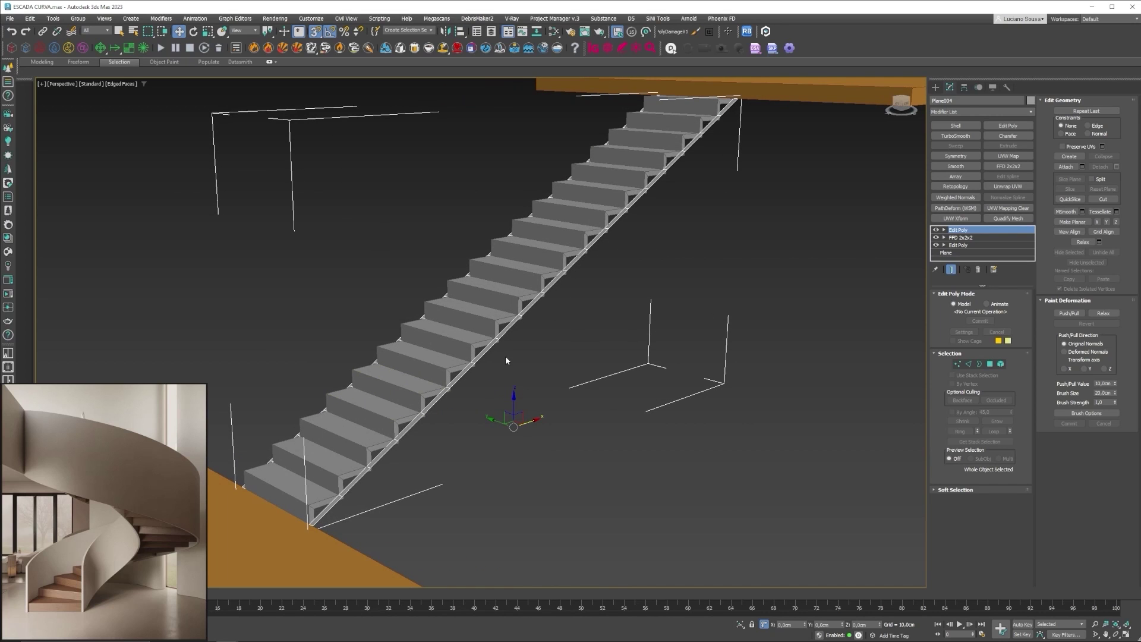
pyautogui.keyDown('alt'); pyautogui.moveTo(507, 360); pyautogui.dragTo(587, 453, button='middle'); pyautogui.keyUp('alt')
pyautogui.click(955, 126)
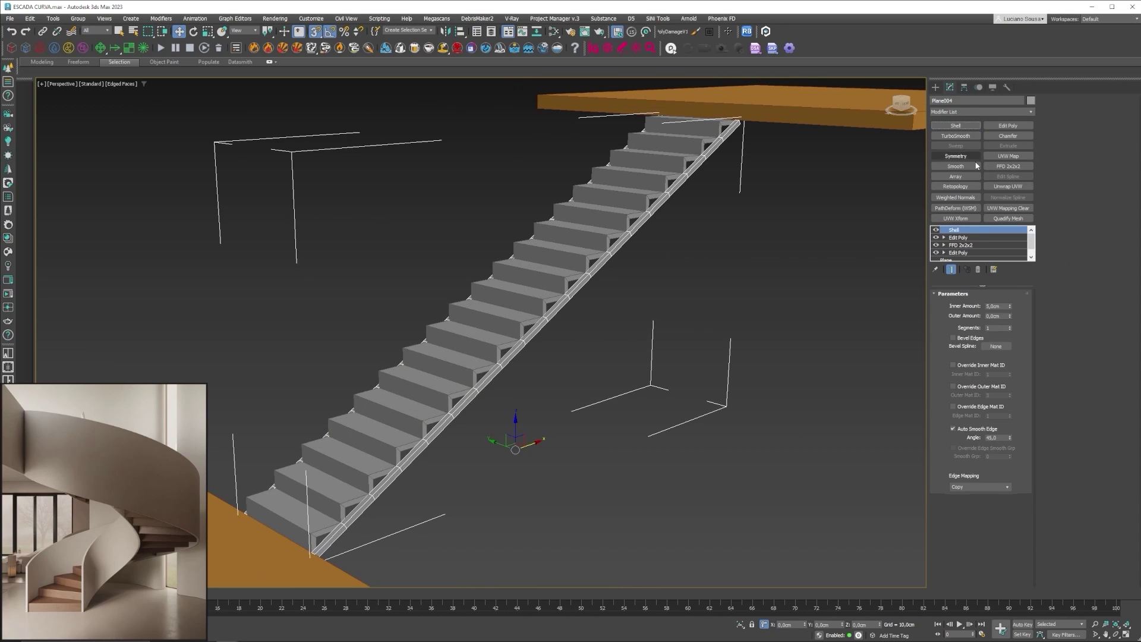
pyautogui.moveTo(1009, 315); pyautogui.dragTo(992, 458)
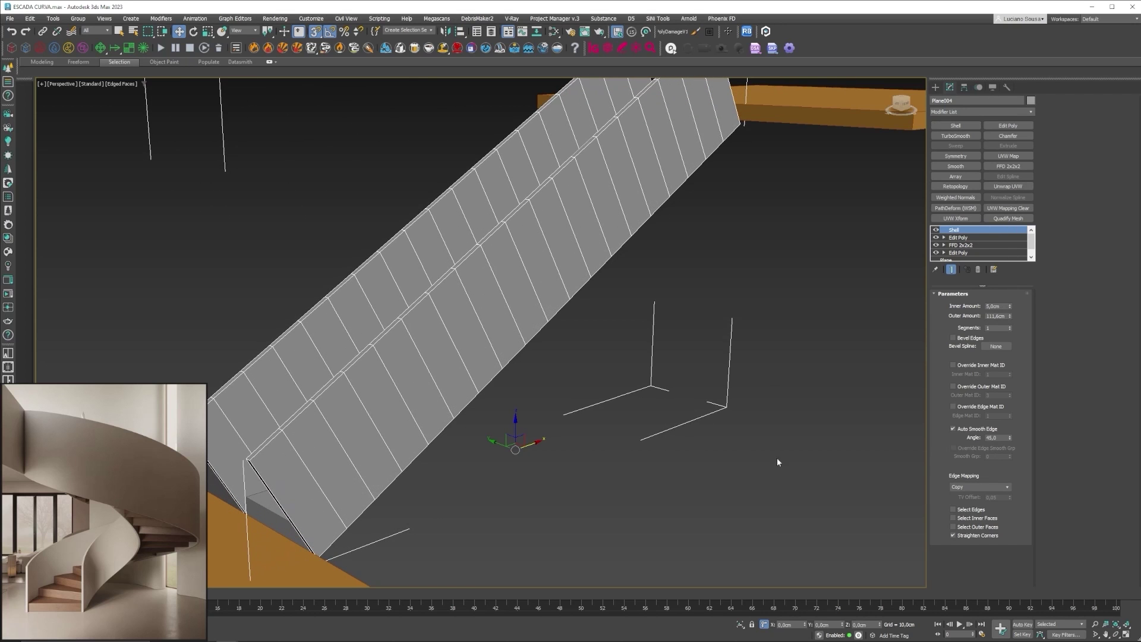
pyautogui.scroll(-3, 469, 315)
pyautogui.moveTo(439, 329); pyautogui.dragTo(451, 353, button='middle')
pyautogui.keyDown('alt'); pyautogui.moveTo(388, 409); pyautogui.dragTo(385, 404, button='middle'); pyautogui.keyUp('alt')
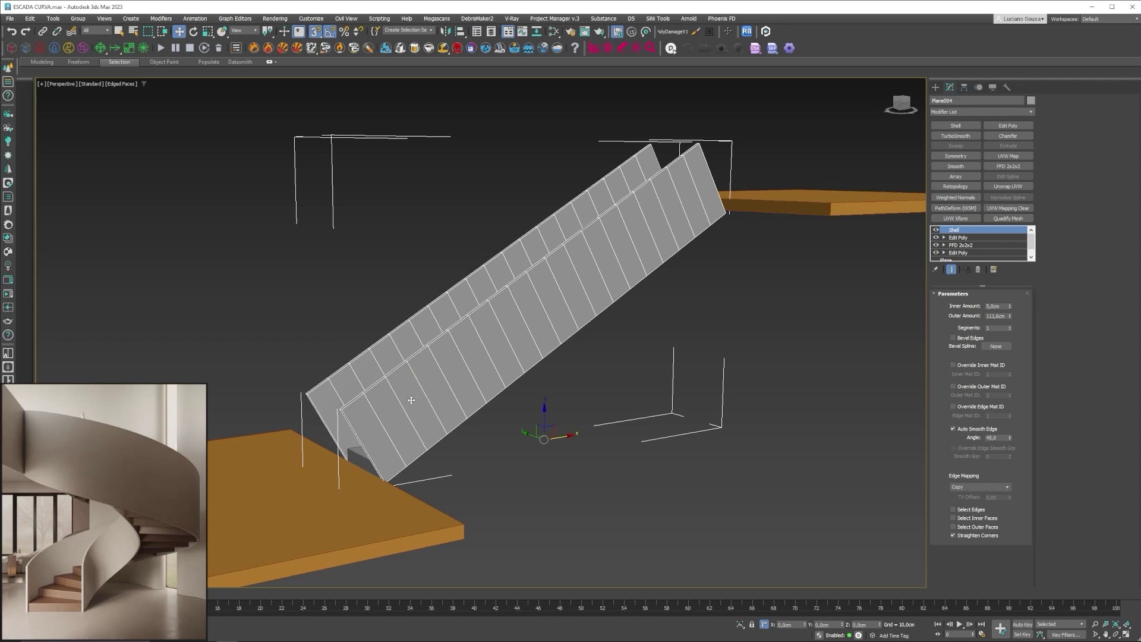
pyautogui.rightClick(954, 235)
pyautogui.click(960, 243)
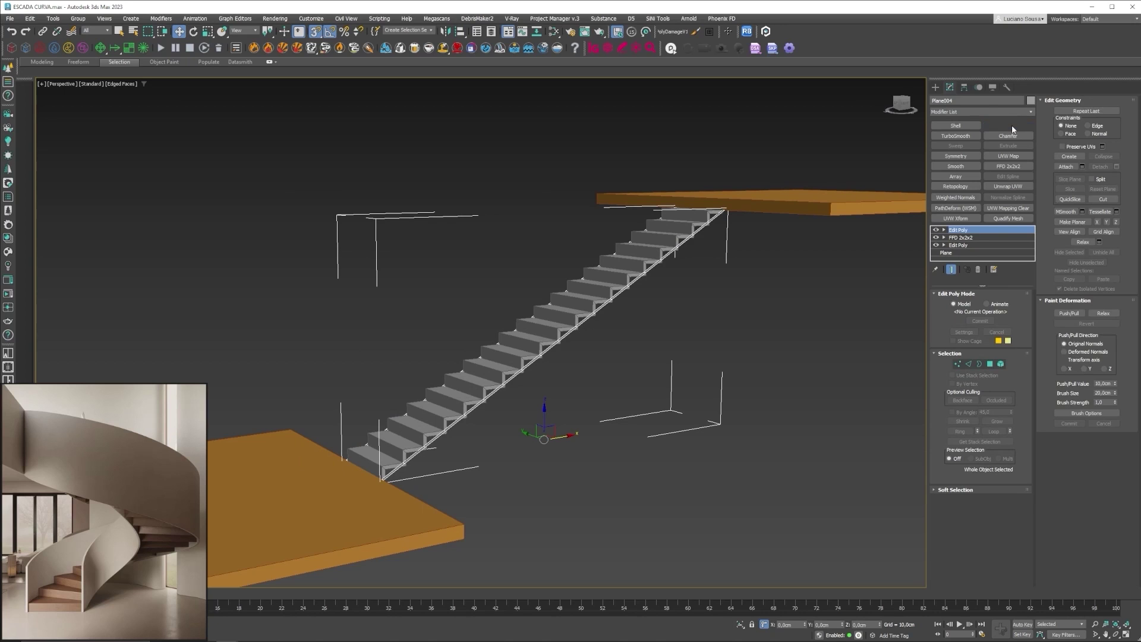
# Step: Add an Edit Poly modifier and extend all border edges of both side strips 100 cm upward along Z as guardrail polygons
pyautogui.click(1012, 126)
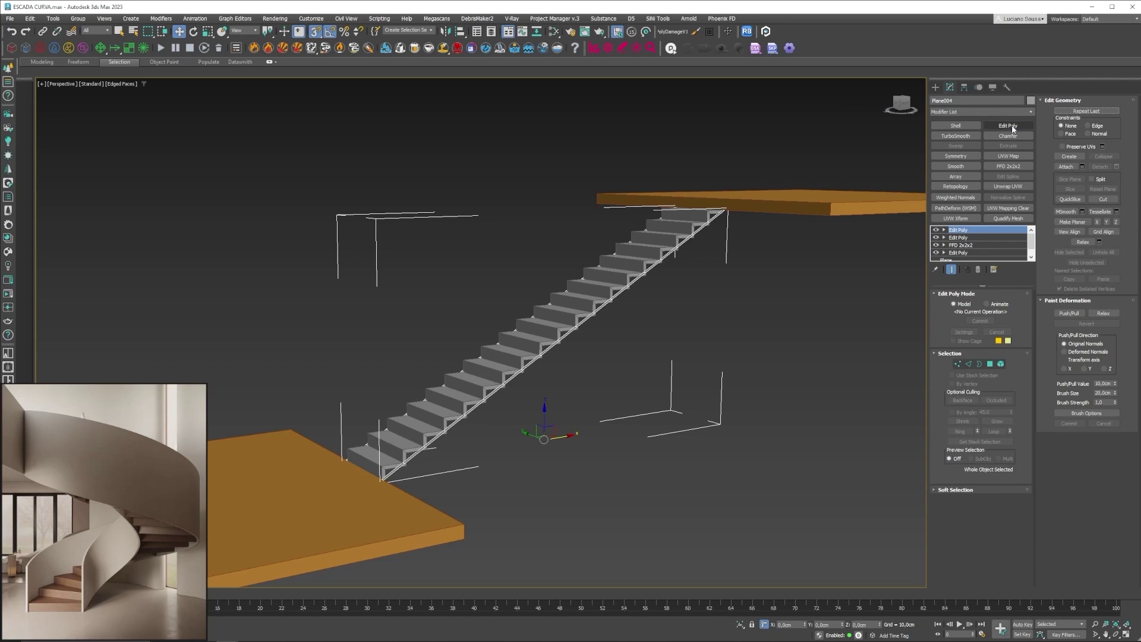
pyautogui.click(980, 364)
pyautogui.hotkey('ctrl', 'a')
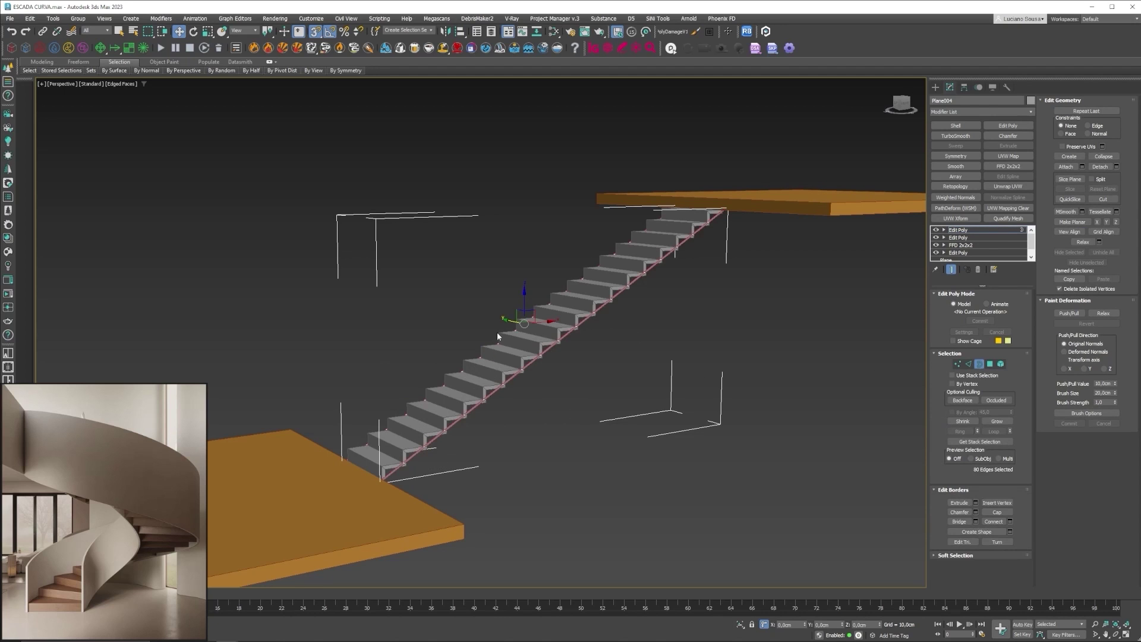
pyautogui.scroll(-3, 499, 337)
pyautogui.scroll(10, 470, 356)
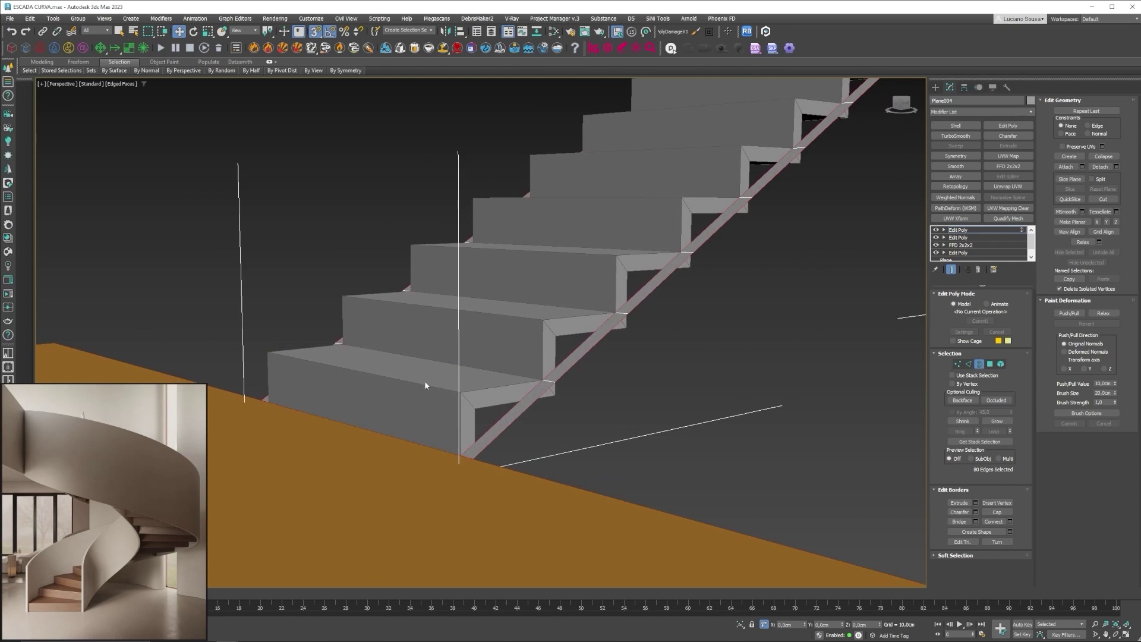
pyautogui.scroll(-6, 425, 385)
pyautogui.keyDown('alt'); pyautogui.moveTo(504, 323); pyautogui.dragTo(525, 296, button='middle'); pyautogui.keyUp('alt')
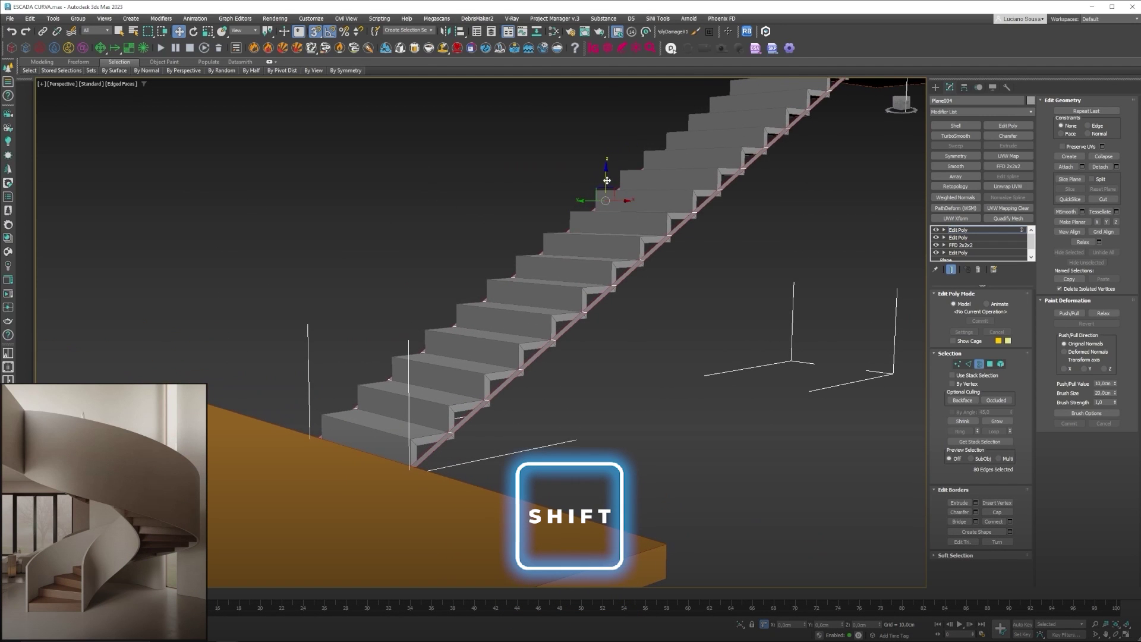
pyautogui.keyDown('shift'); pyautogui.moveTo(606, 180); pyautogui.dragTo(607, 66); pyautogui.keyUp('shift')
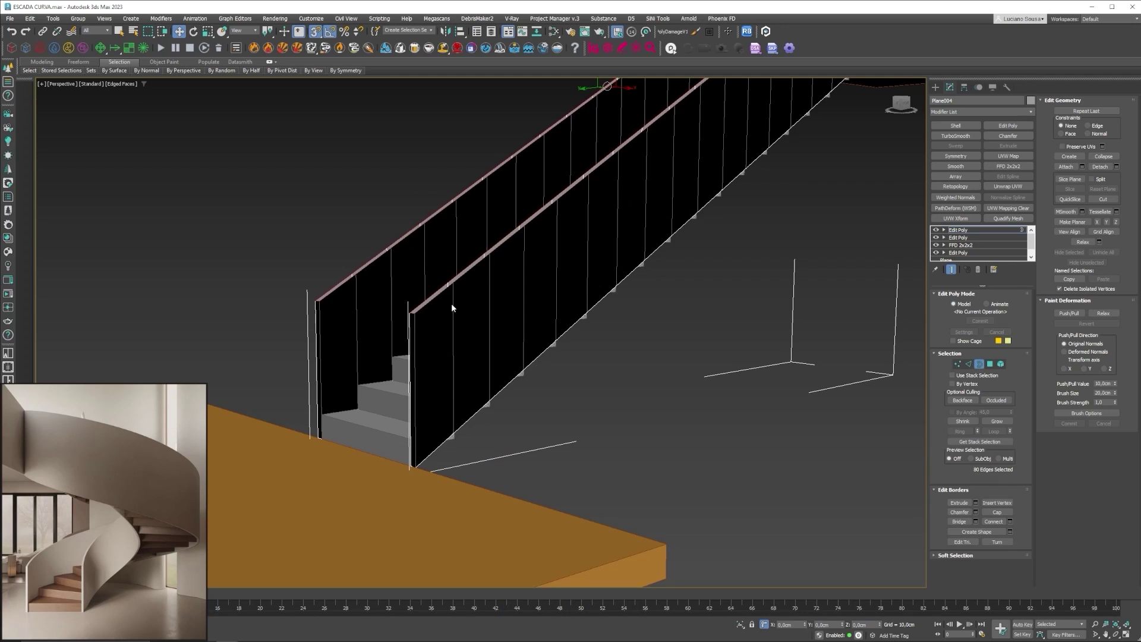
pyautogui.moveTo(453, 334)
pyautogui.mouseDown(button='middle')
pyautogui.moveTo(463, 355)
pyautogui.moveTo(474, 326)
pyautogui.mouseUp(button='middle')
pyautogui.scroll(3, 474, 326)
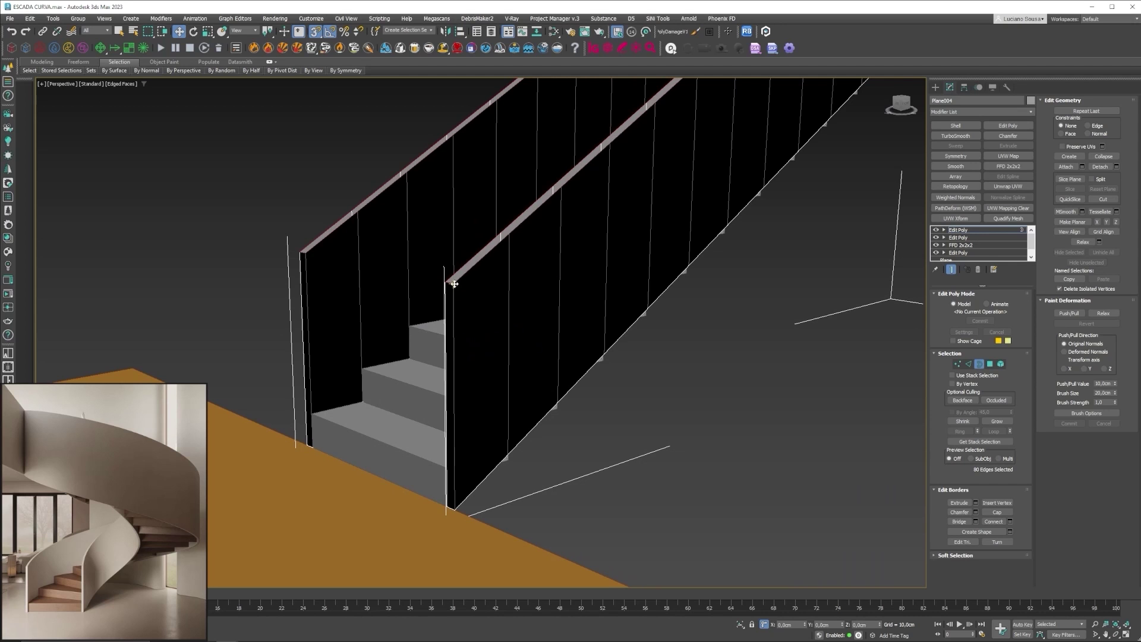
pyautogui.moveTo(454, 284); pyautogui.dragTo(460, 513)
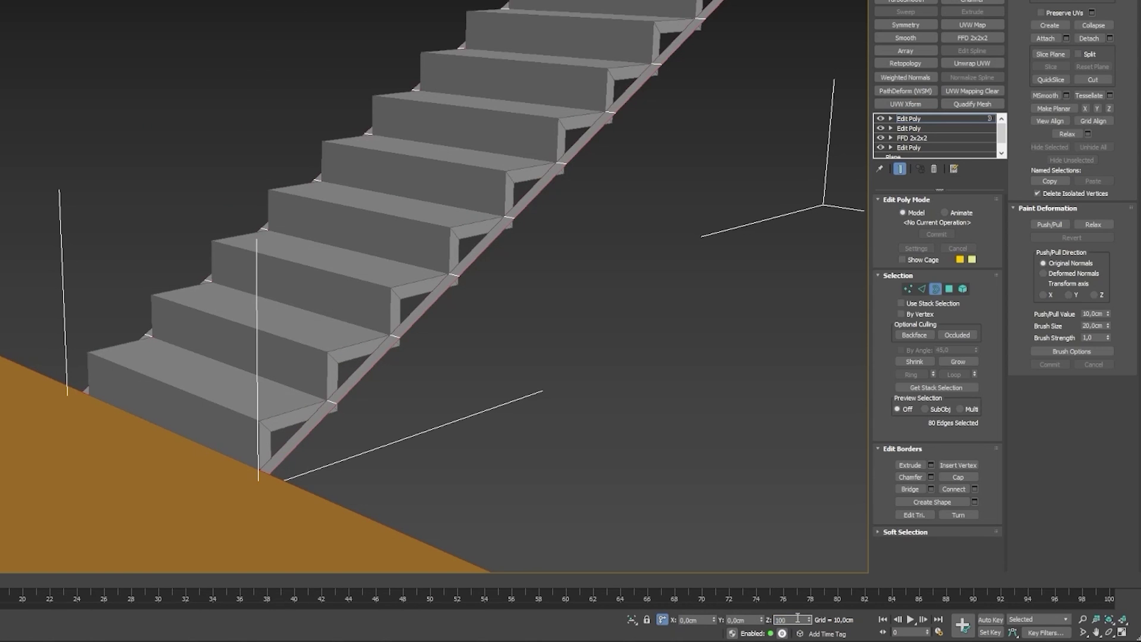
pyautogui.press('Return')
pyautogui.scroll(-4, 238, 338)
pyautogui.scroll(4, 238, 338)
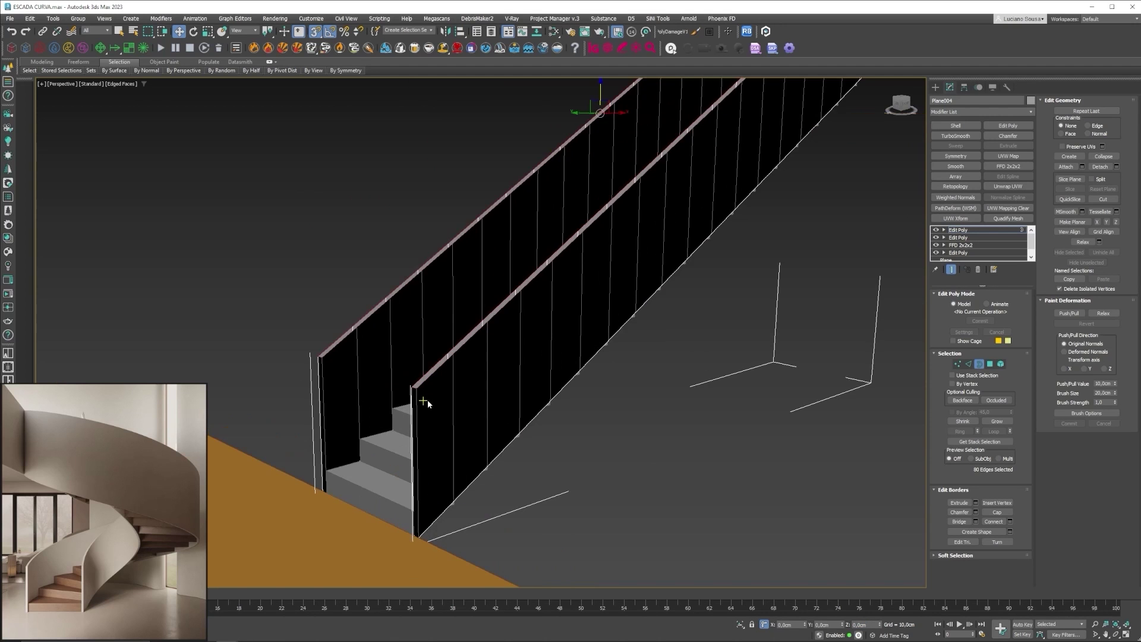
pyautogui.moveTo(428, 403)
pyautogui.keyDown('alt'); pyautogui.mouseDown(button='middle')
pyautogui.moveTo(451, 395)
pyautogui.moveTo(451, 407)
pyautogui.mouseUp(button='middle'); pyautogui.keyUp('alt')
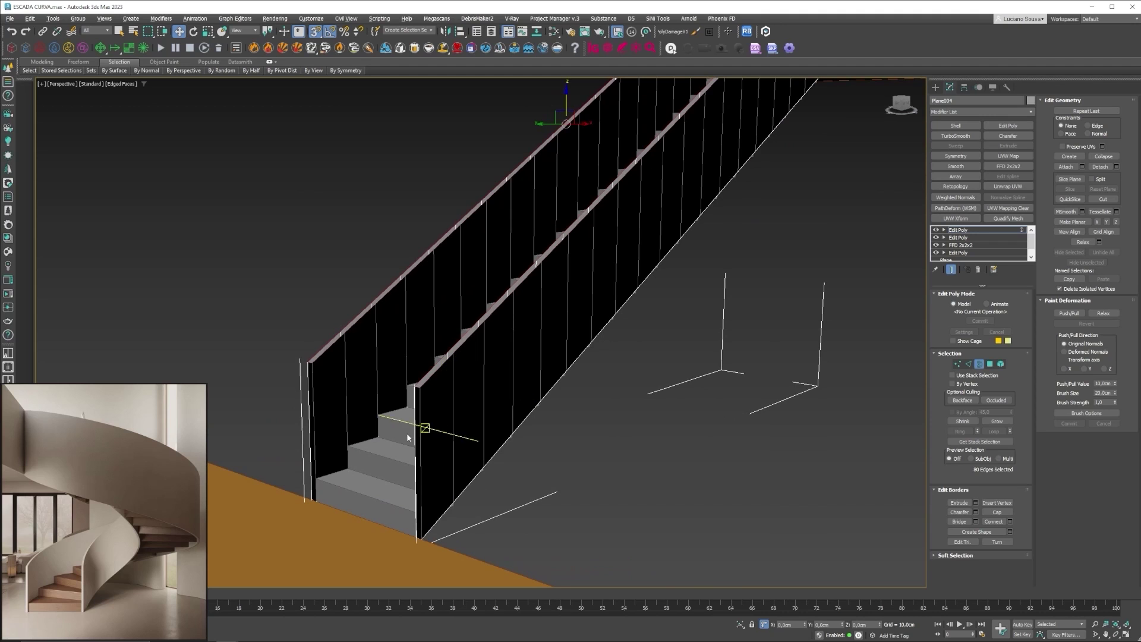
# Step: Select all guardrail polygons and flip their normals so the faces point outward
pyautogui.click(990, 364)
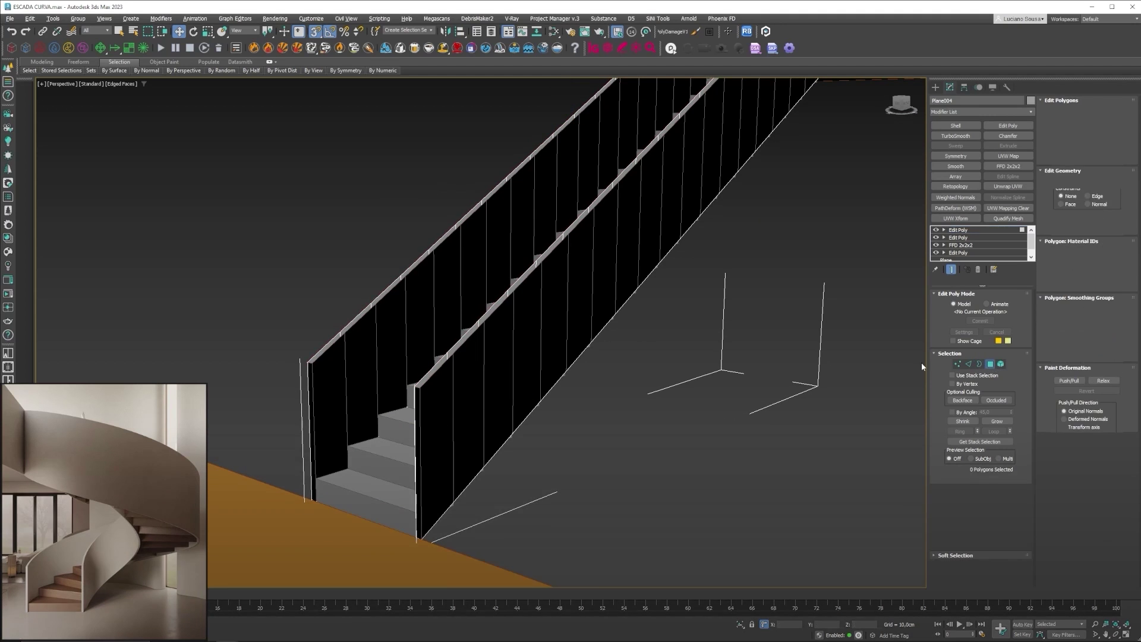
pyautogui.hotkey('ctrl', 'a')
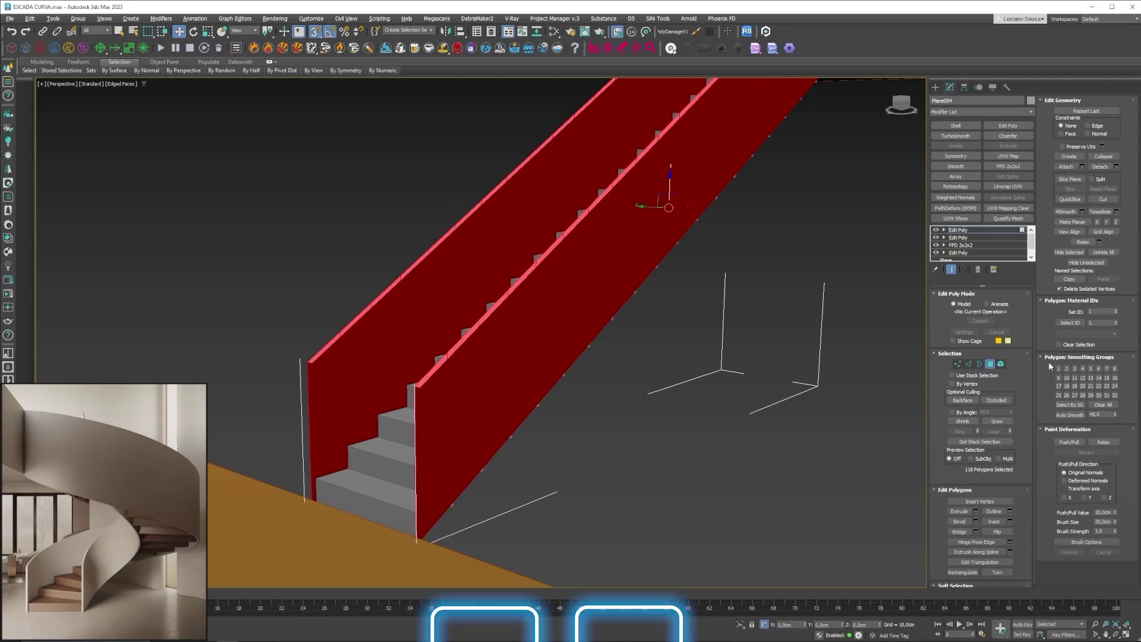
pyautogui.rightClick(473, 360)
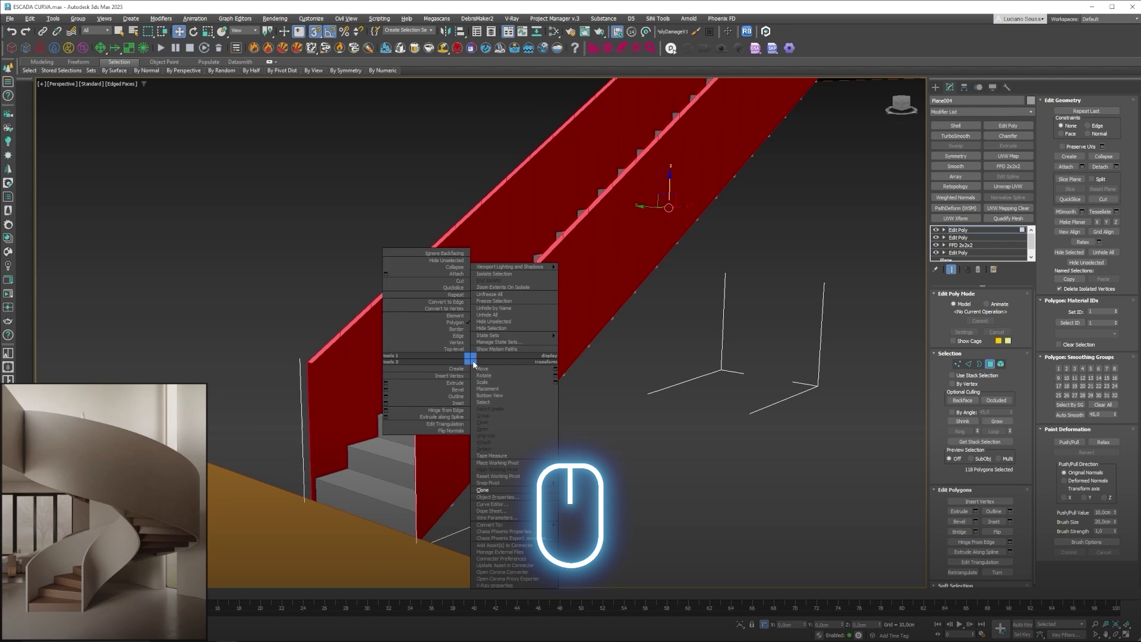
pyautogui.click(452, 430)
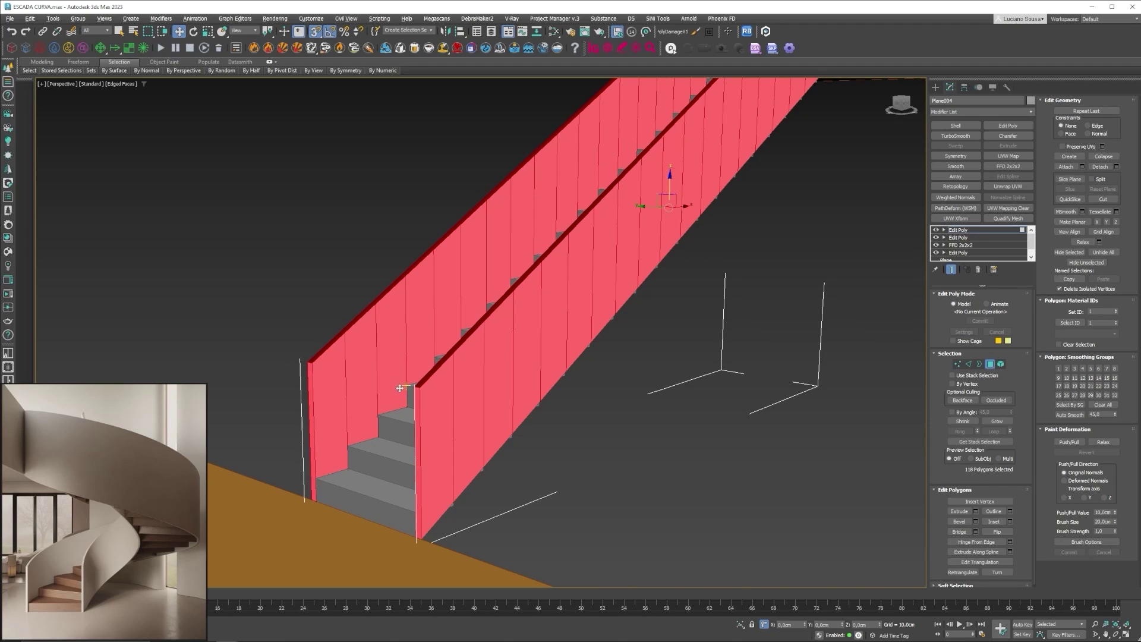
# Step: Bridge the two long top edge runs of the near guardrail, leaving out the short end edges, to close its open top
pyautogui.click(970, 364)
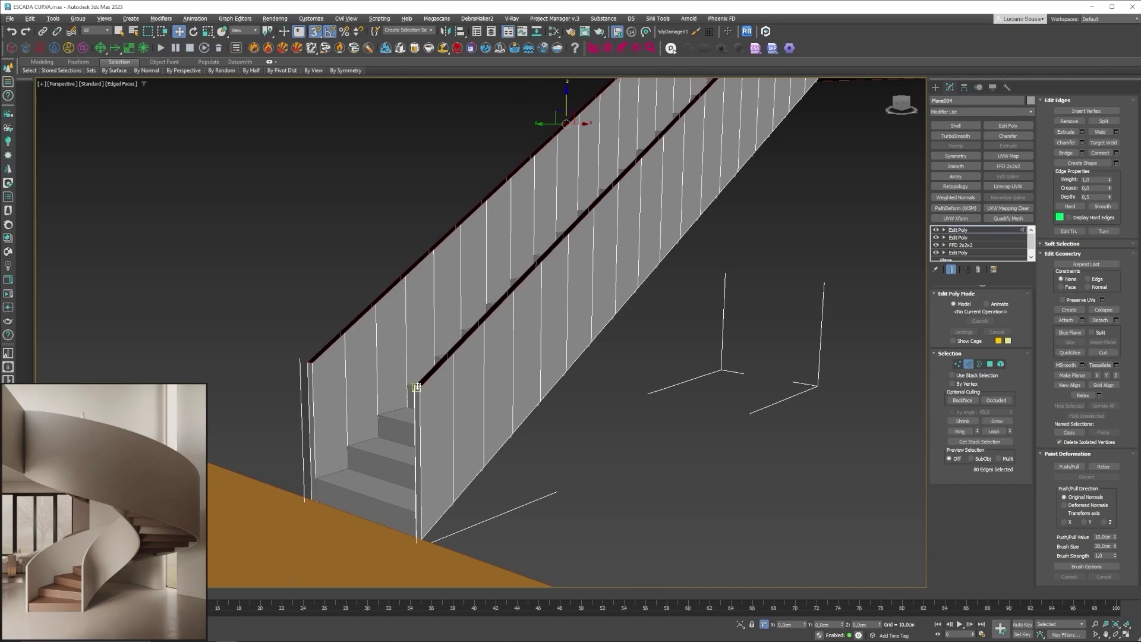
pyautogui.scroll(5, 415, 390)
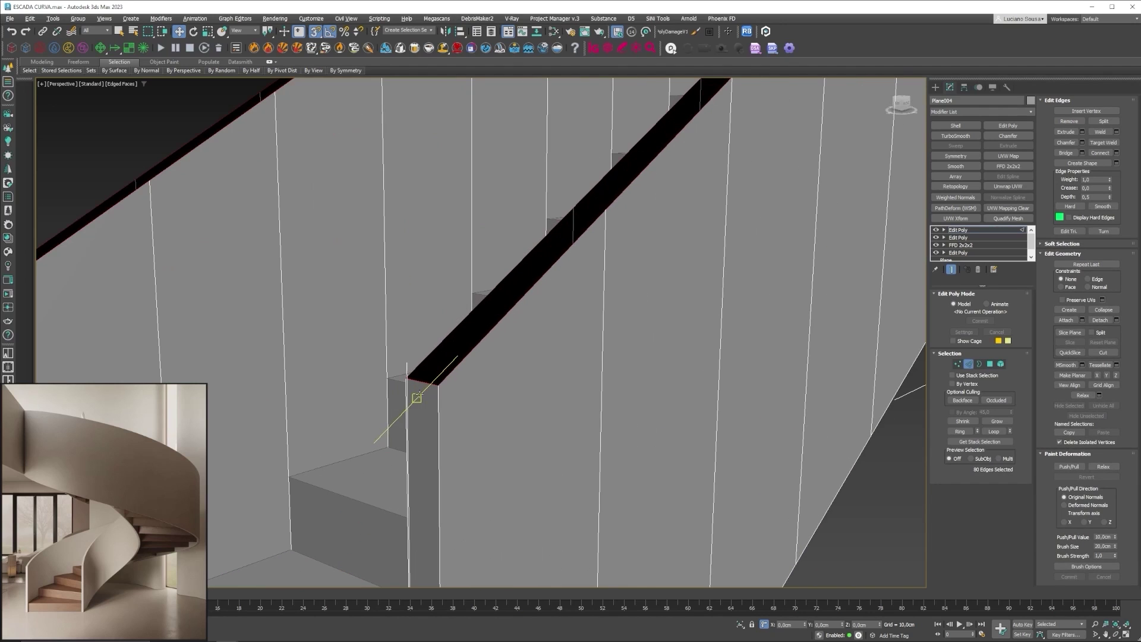
pyautogui.doubleClick(456, 359)
pyautogui.scroll(-10, 431, 469)
pyautogui.scroll(10, 383, 361)
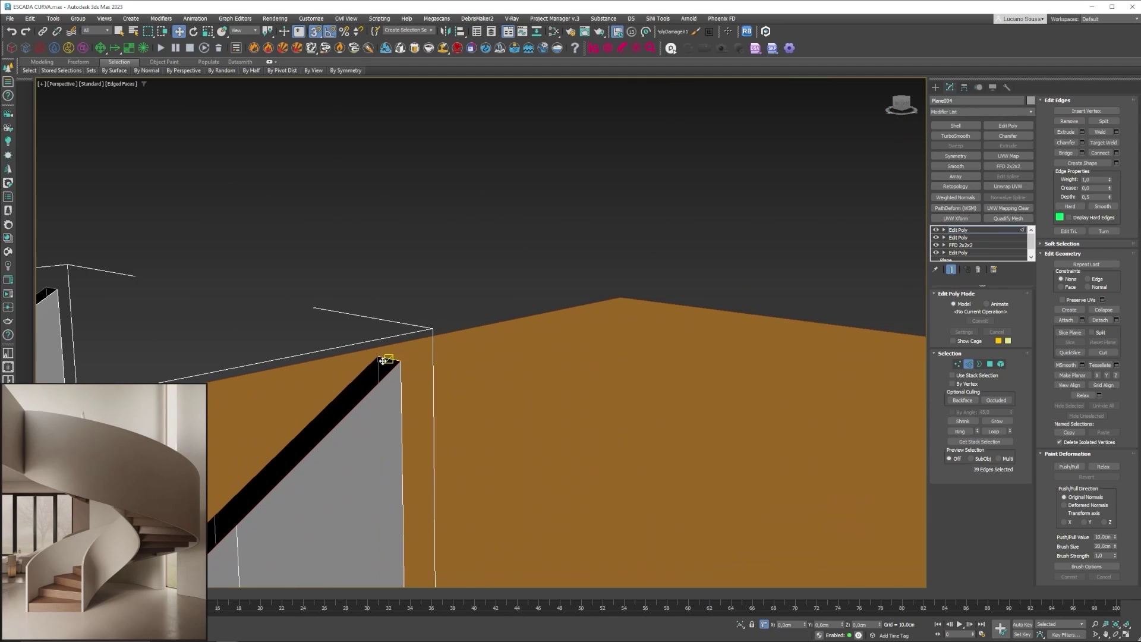
pyautogui.press('alt')
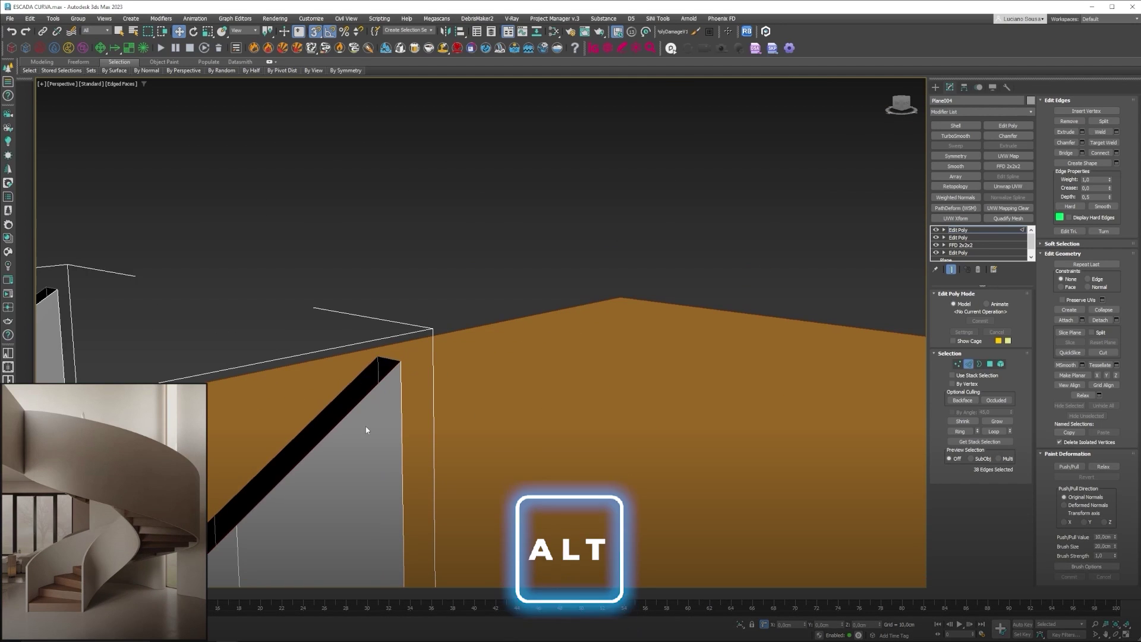
pyautogui.scroll(-10, 593, 337)
pyautogui.scroll(7, 473, 458)
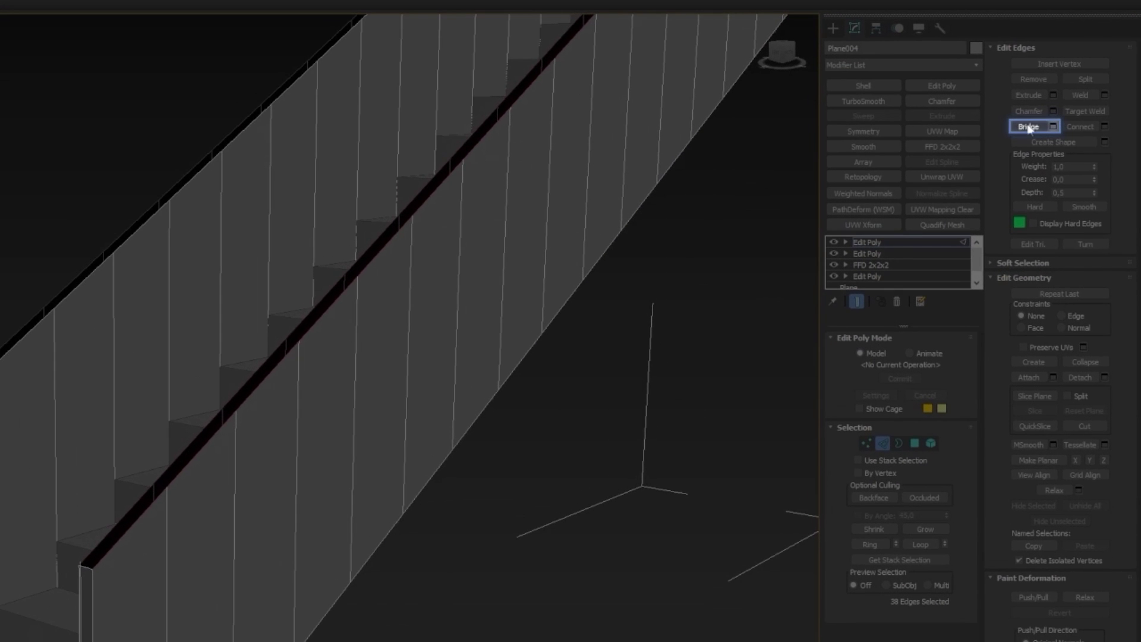
pyautogui.click(1041, 135)
pyautogui.scroll(-6, 520, 386)
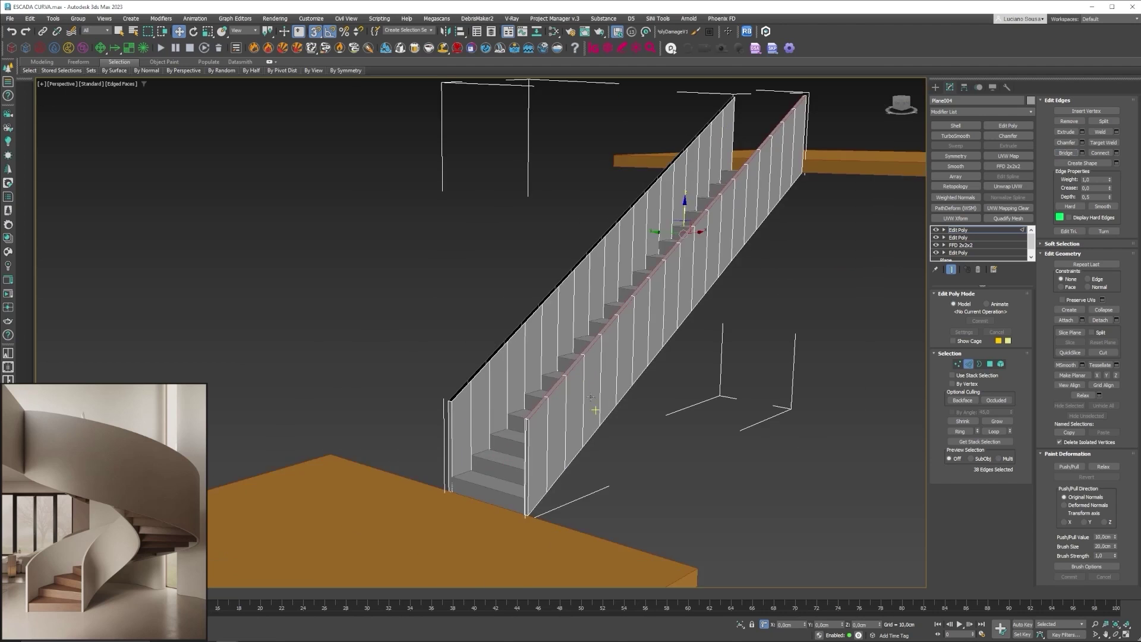
# Step: Bridge the long top edges of the opposite guardrail, excluding its short end edges, to cap it along the full slope
pyautogui.scroll(8, 440, 387)
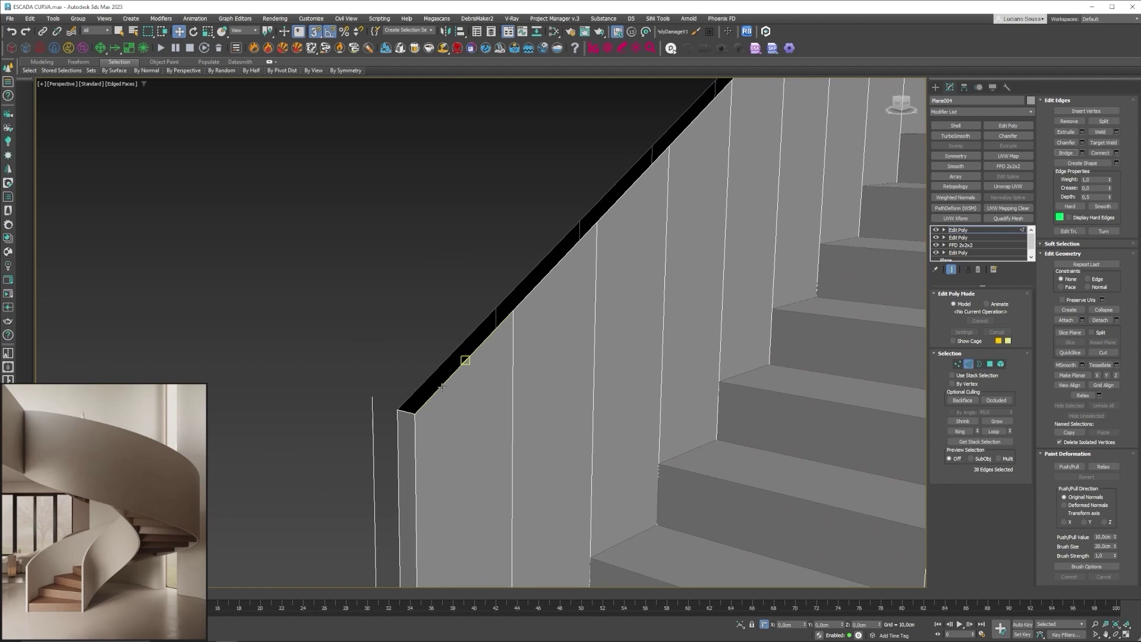
pyautogui.keyDown('ctrl'); pyautogui.click(441, 387); pyautogui.keyUp('ctrl')
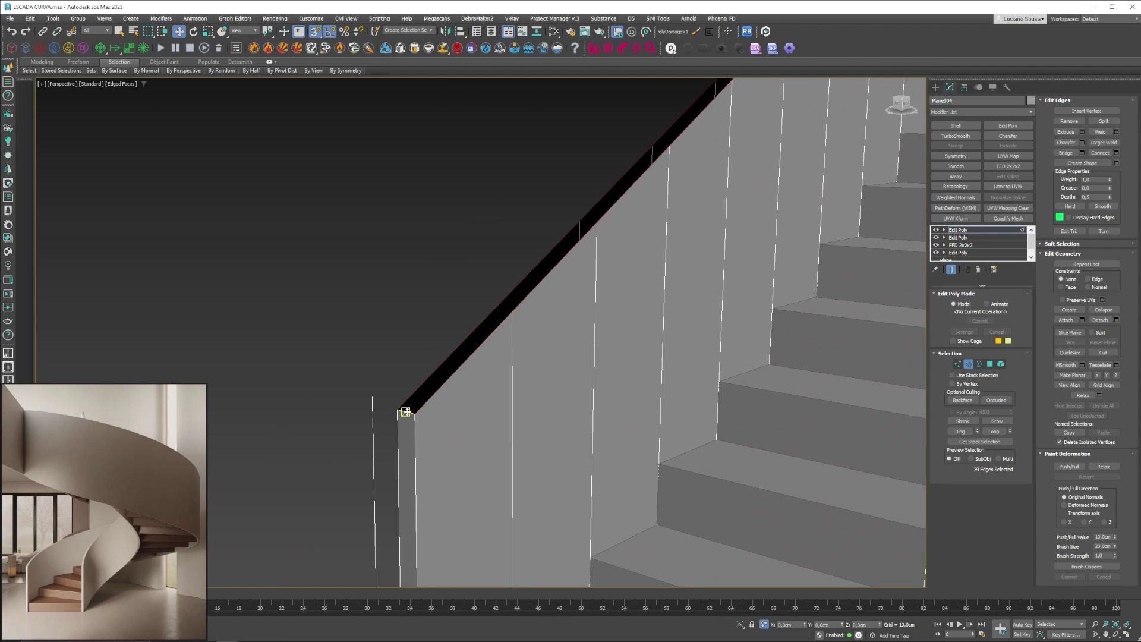
pyautogui.scroll(-5, 406, 412)
pyautogui.scroll(7, 451, 381)
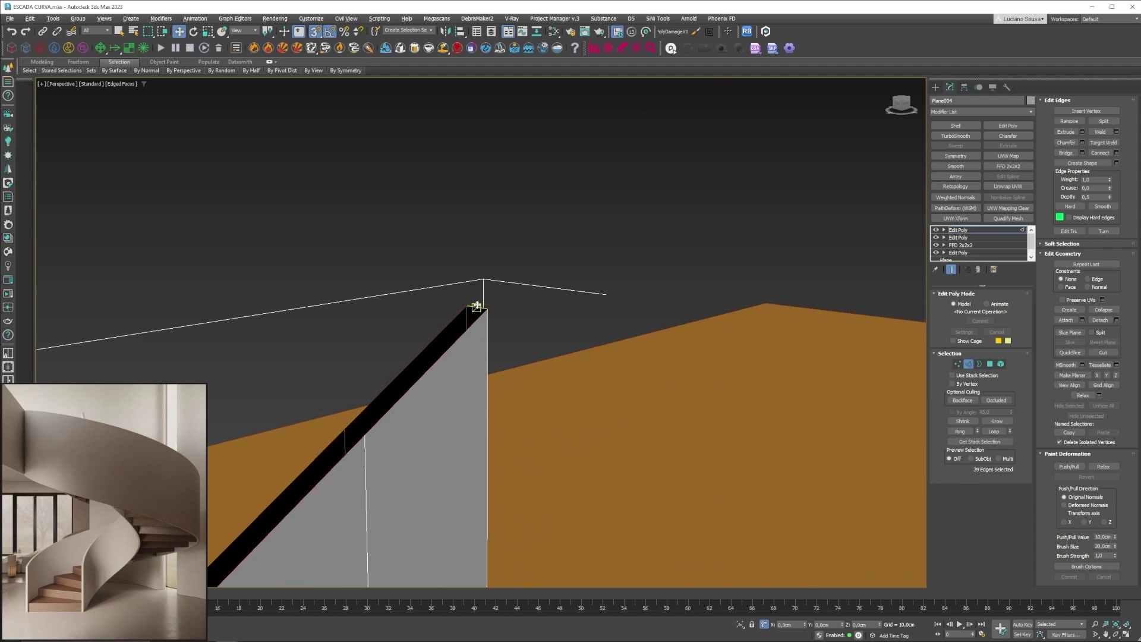
pyautogui.keyDown('alt'); pyautogui.click(476, 308); pyautogui.keyUp('alt')
pyautogui.keyDown('alt'); pyautogui.moveTo(499, 324); pyautogui.dragTo(518, 330, button='middle'); pyautogui.keyUp('alt')
pyautogui.scroll(-7, 509, 285)
pyautogui.scroll(4, 355, 466)
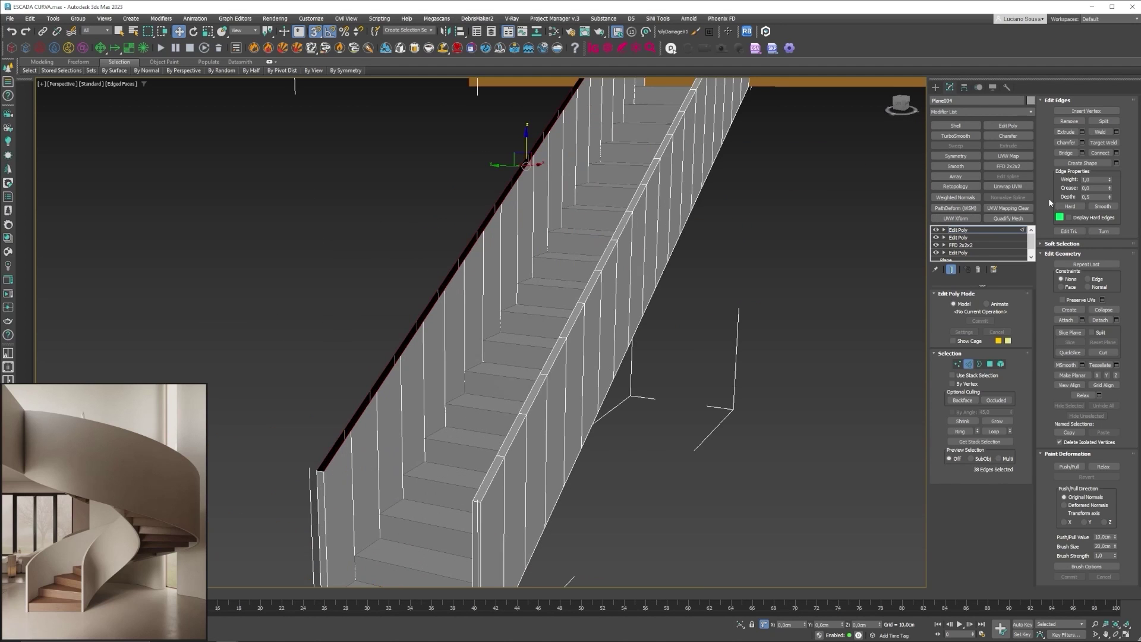
pyautogui.click(1066, 154)
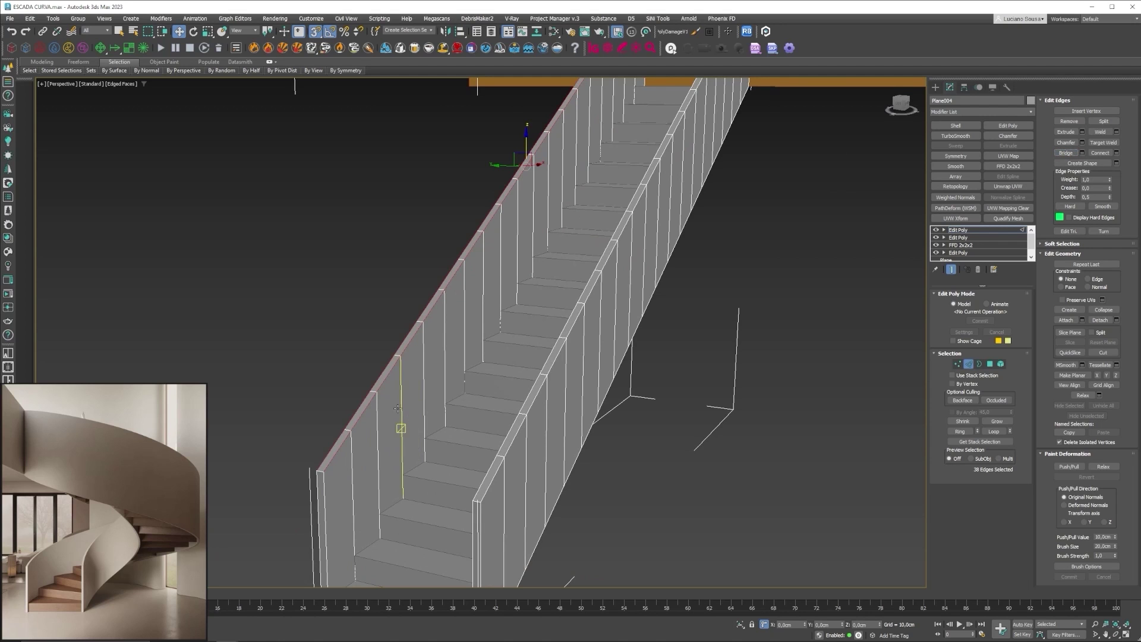
# Step: Select the underside polygon strips of both guardrails and lower them about 8.7 cm along Z below the steps
pyautogui.scroll(-8, 397, 408)
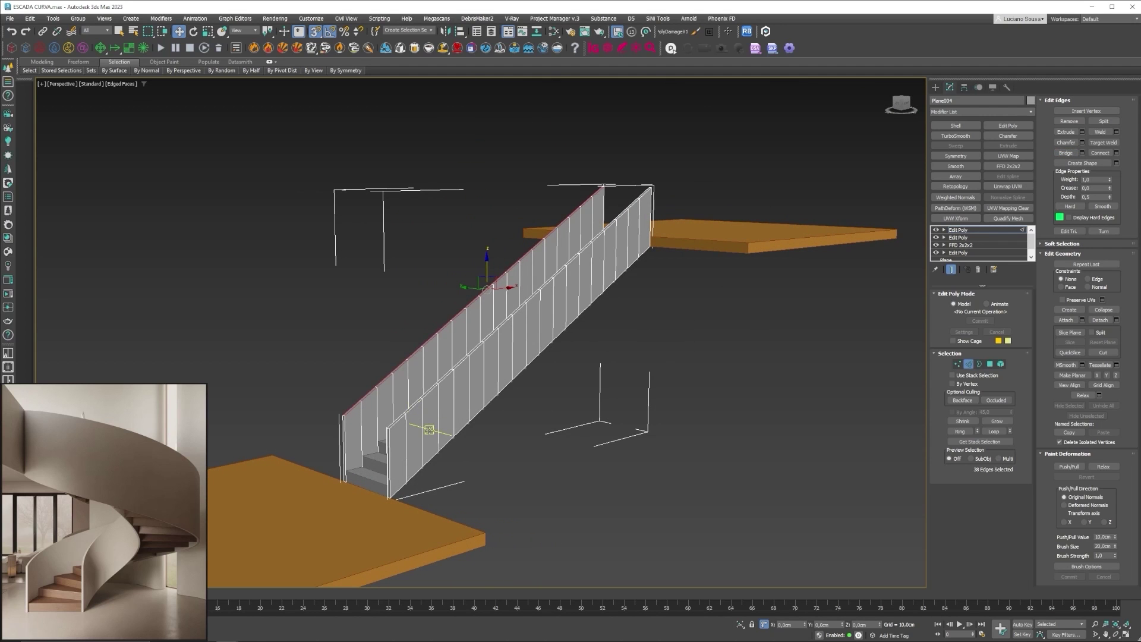
pyautogui.keyDown('alt'); pyautogui.moveTo(433, 425); pyautogui.dragTo(421, 410, button='middle'); pyautogui.keyUp('alt')
pyautogui.scroll(6, 358, 412)
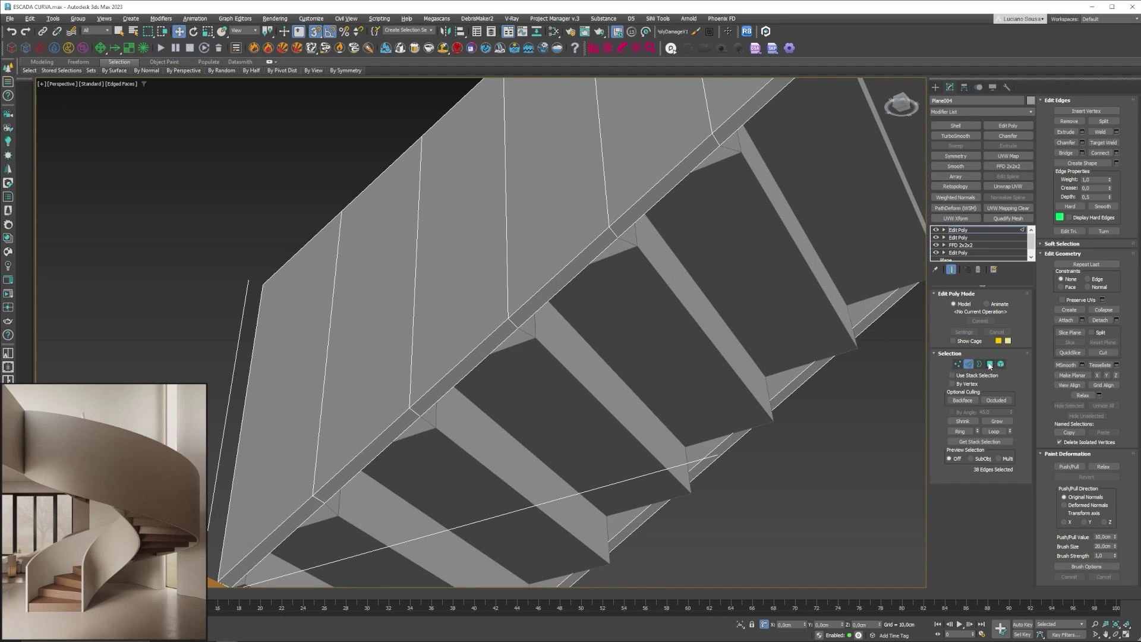
pyautogui.click(989, 363)
pyautogui.keyDown('alt'); pyautogui.moveTo(410, 357); pyautogui.dragTo(429, 343, button='middle'); pyautogui.keyUp('alt')
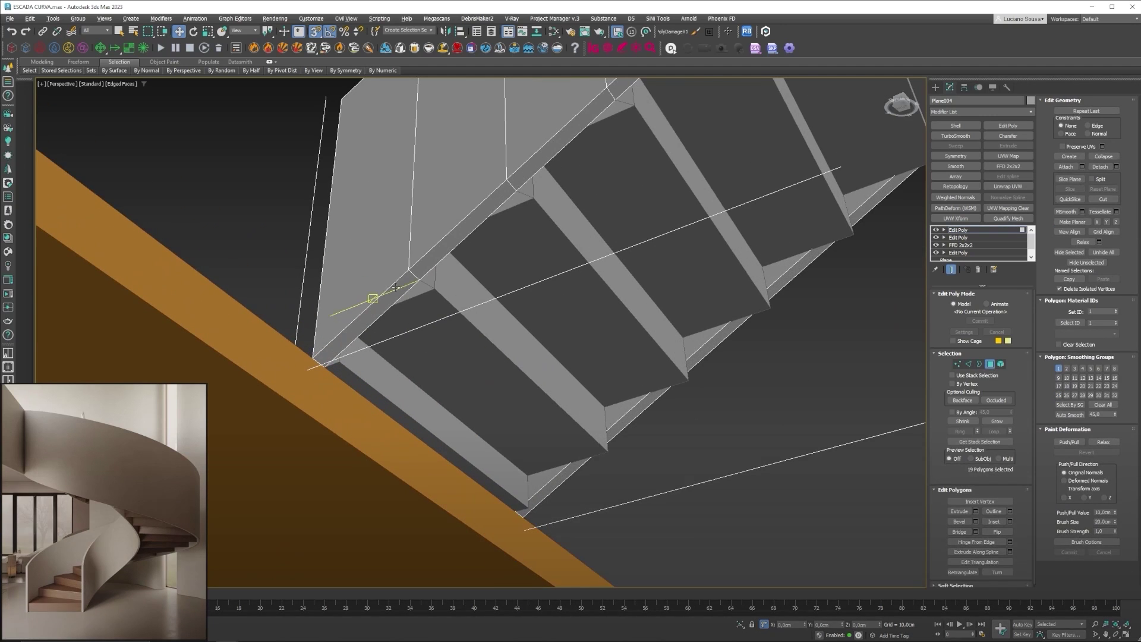
pyautogui.click(377, 296)
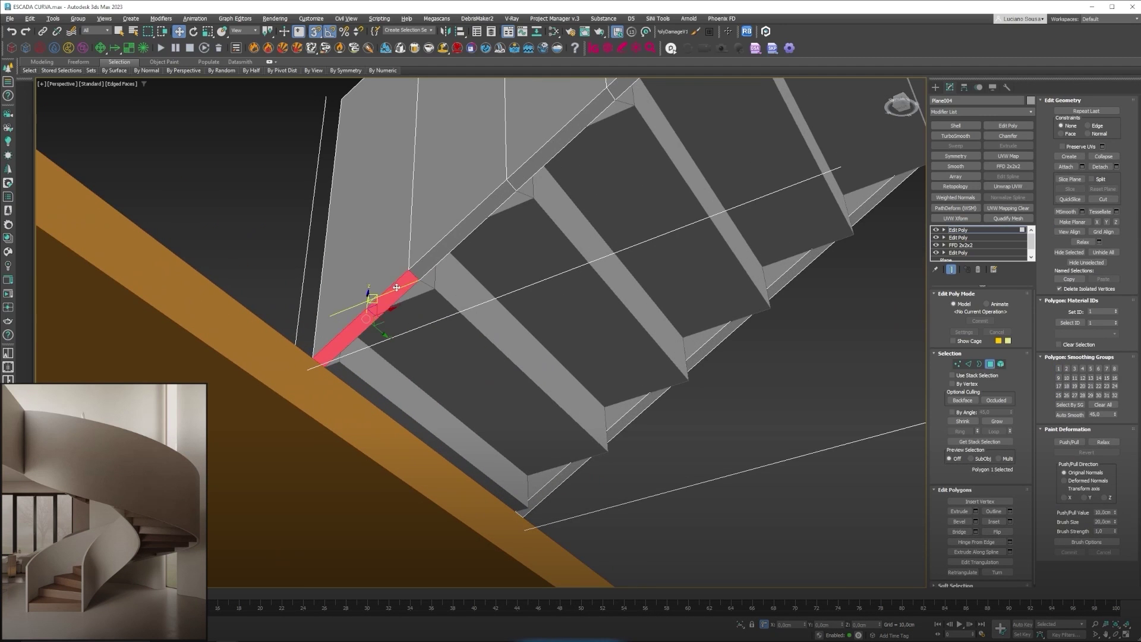
pyautogui.keyDown('ctrl'); pyautogui.click(450, 242); pyautogui.keyUp('ctrl')
pyautogui.scroll(-5, 450, 242)
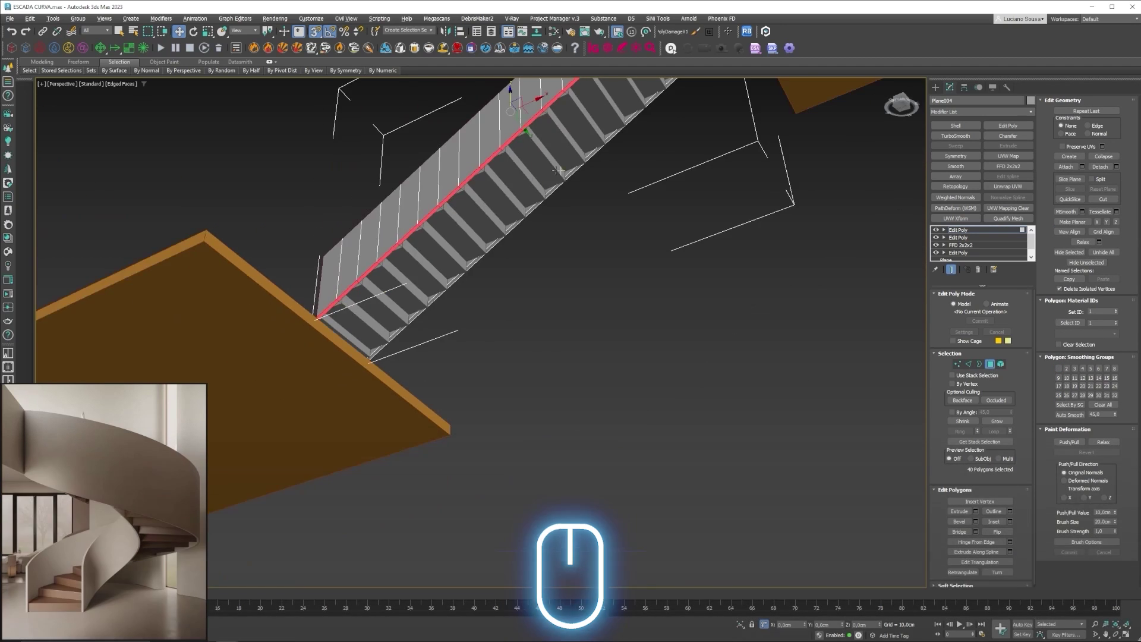
pyautogui.scroll(4, 447, 339)
pyautogui.keyDown('alt'); pyautogui.moveTo(363, 387); pyautogui.dragTo(330, 353, button='middle'); pyautogui.keyUp('alt')
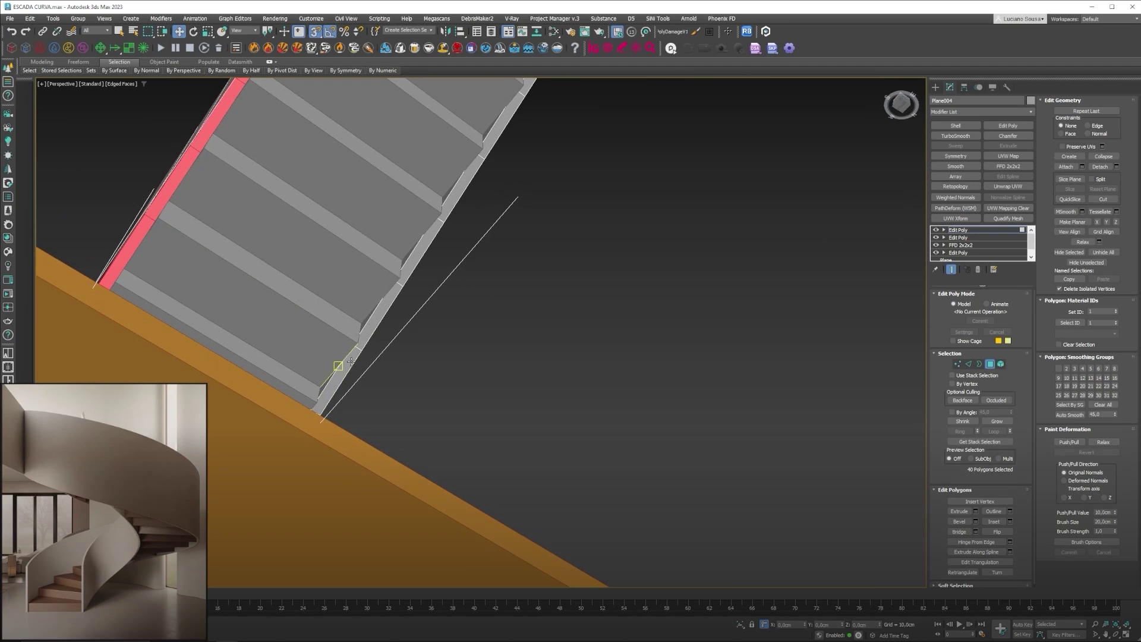
pyautogui.keyDown('ctrl'); pyautogui.click(355, 367); pyautogui.keyUp('ctrl')
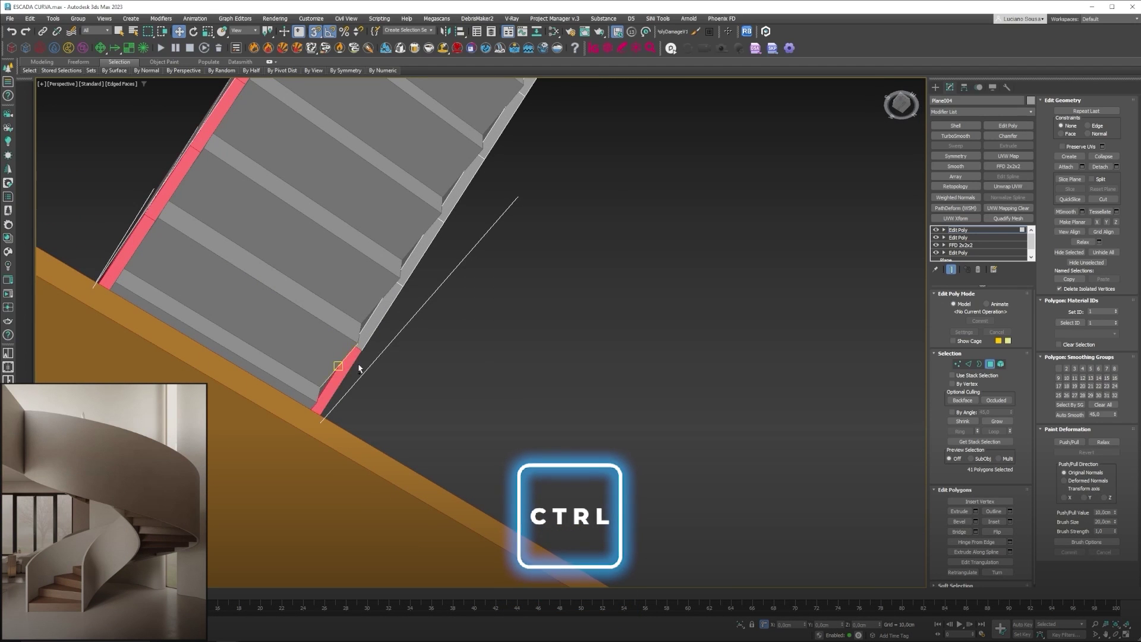
pyautogui.keyDown('ctrl'); pyautogui.click(382, 302); pyautogui.keyUp('ctrl')
pyautogui.moveTo(382, 302)
pyautogui.keyDown('alt'); pyautogui.mouseDown(button='middle')
pyautogui.moveTo(330, 269)
pyautogui.moveTo(375, 318)
pyautogui.mouseUp(button='middle'); pyautogui.keyUp('alt')
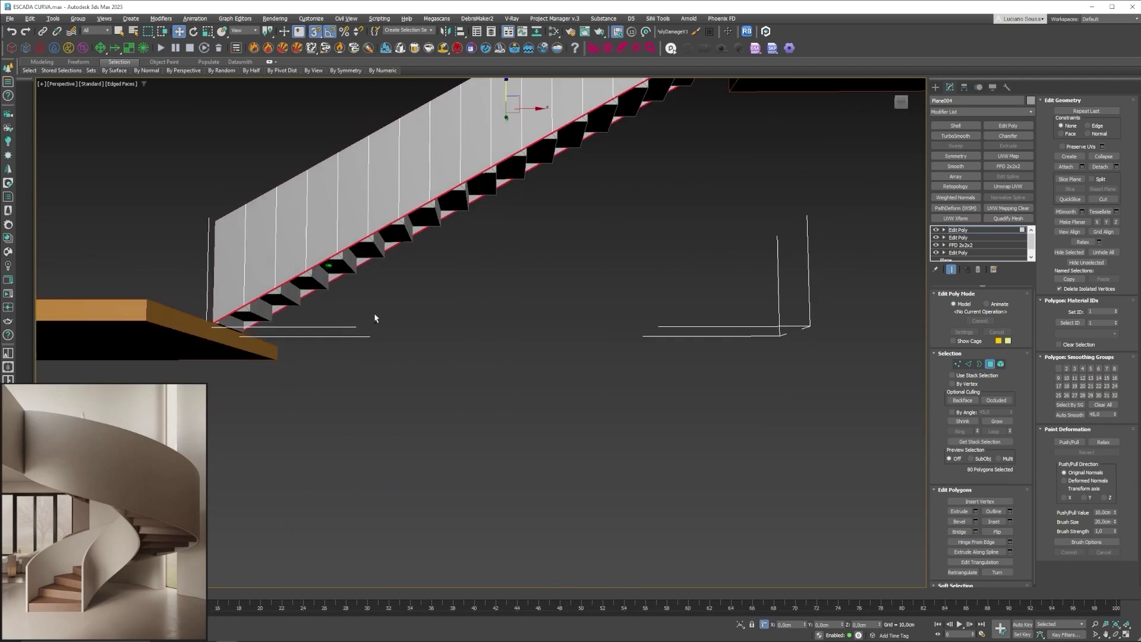
pyautogui.scroll(-4, 375, 319)
pyautogui.scroll(6, 423, 232)
pyautogui.keyDown('alt'); pyautogui.moveTo(423, 231); pyautogui.dragTo(398, 397, button='middle'); pyautogui.keyUp('alt')
pyautogui.scroll(4, 428, 410)
pyautogui.scroll(-2, 417, 390)
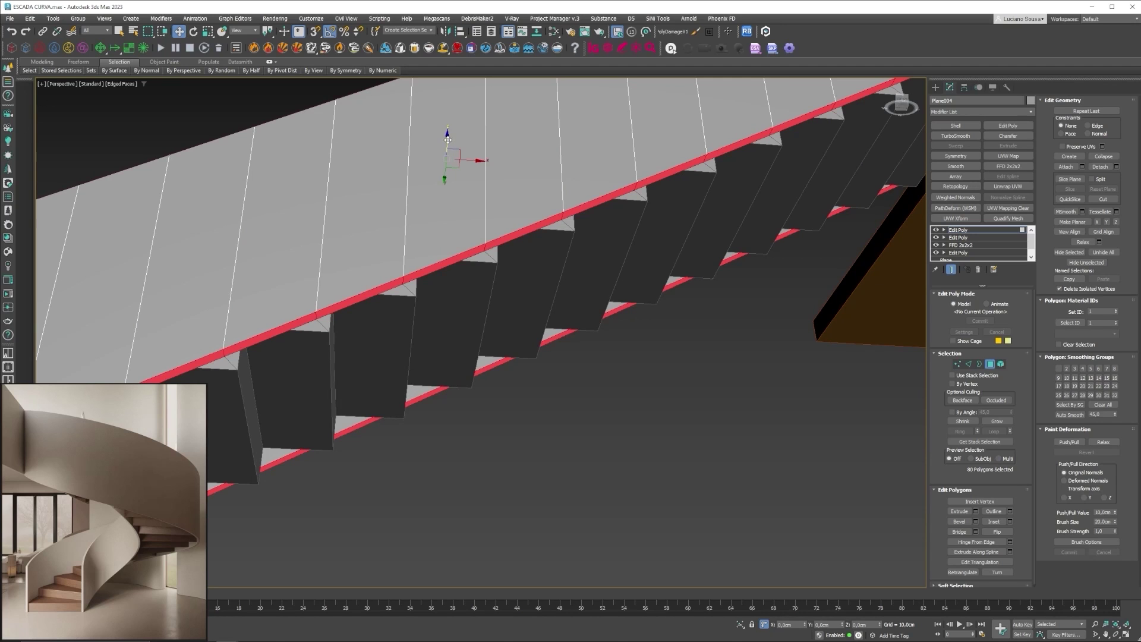
pyautogui.moveTo(450, 149); pyautogui.dragTo(449, 175)
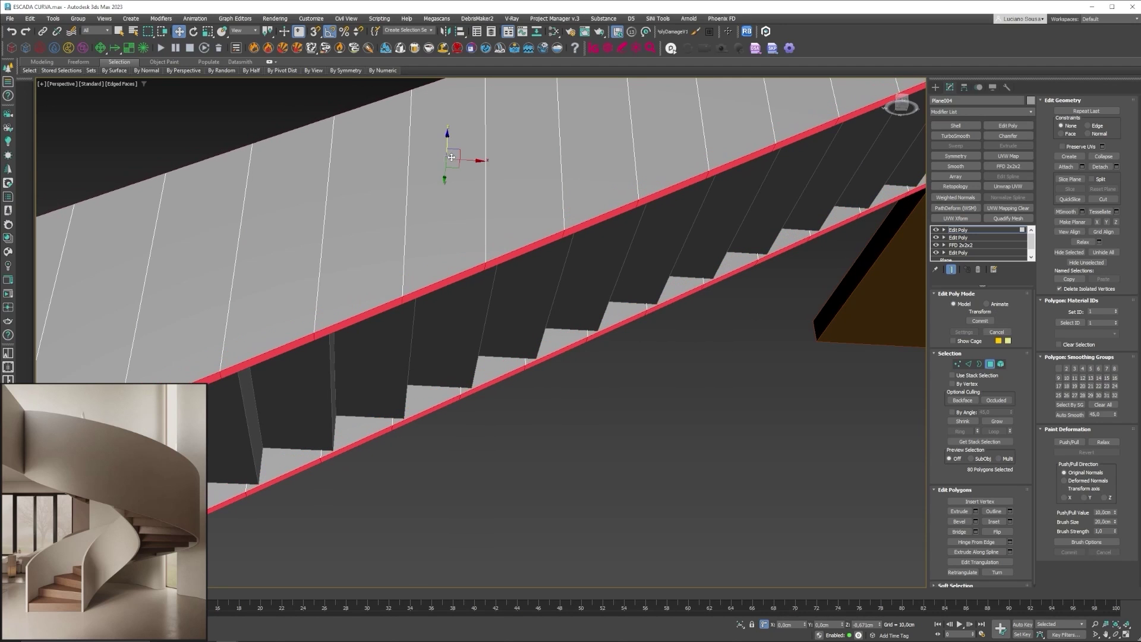
pyautogui.scroll(-6, 398, 421)
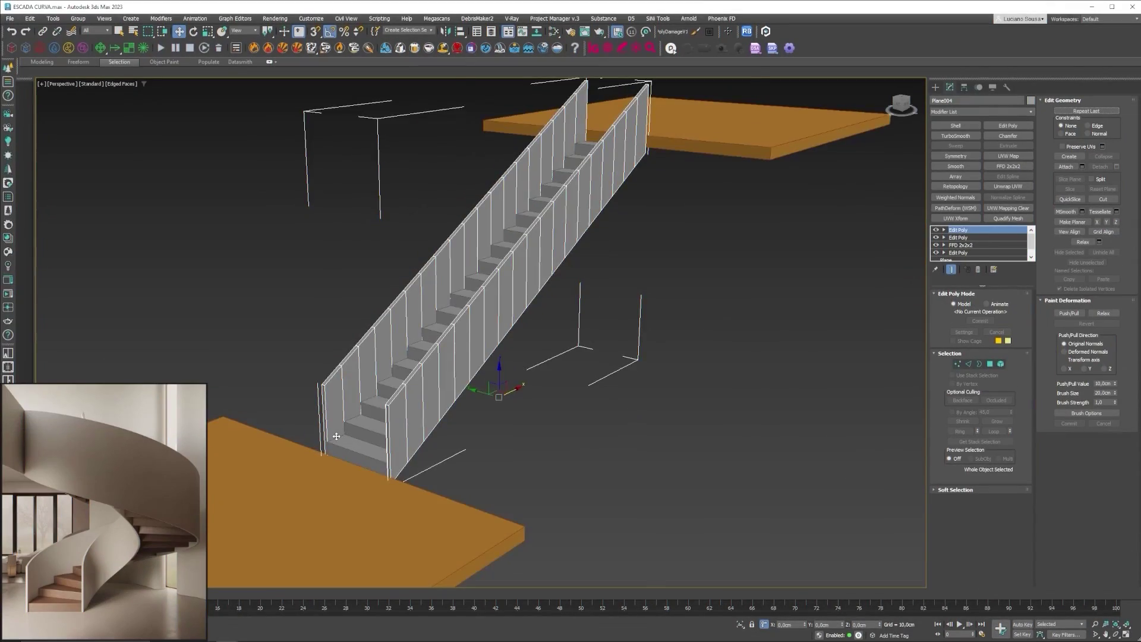
# Step: Add an Edit Poly modifier to the steps and attach the guardrails so the staircase becomes one object
pyautogui.scroll(5, 381, 431)
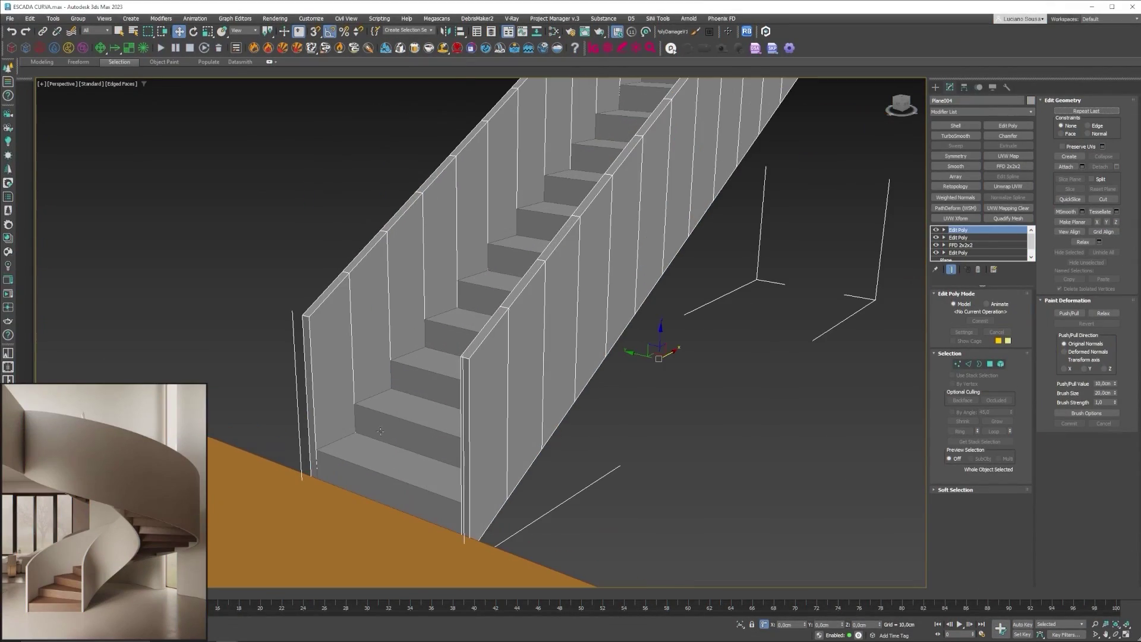
pyautogui.click(390, 415)
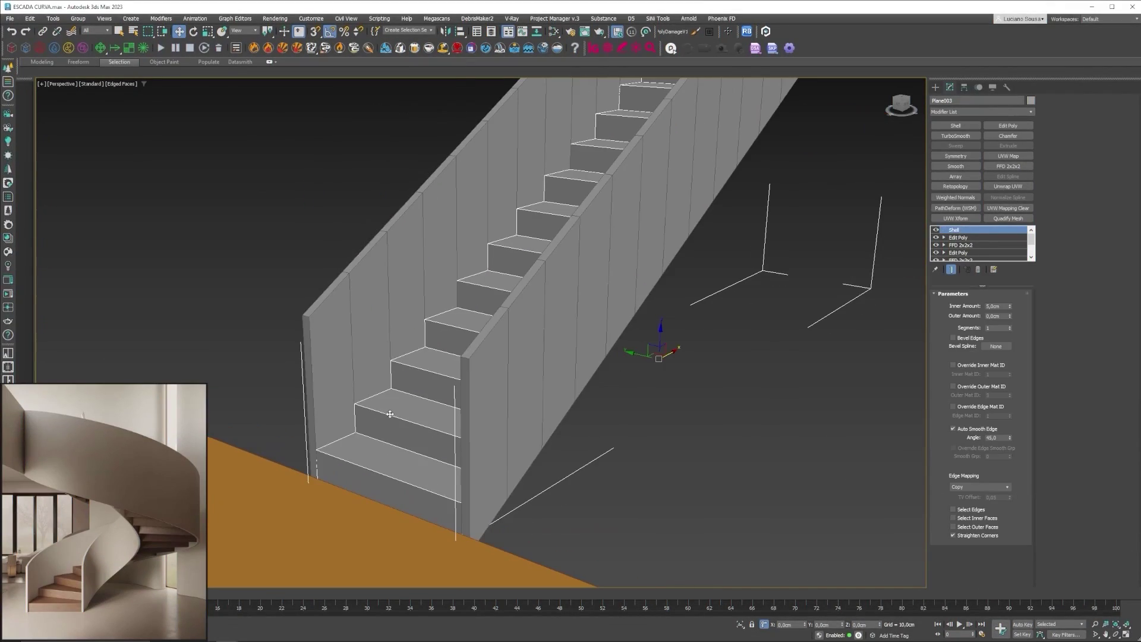
pyautogui.click(1013, 125)
pyautogui.click(1065, 168)
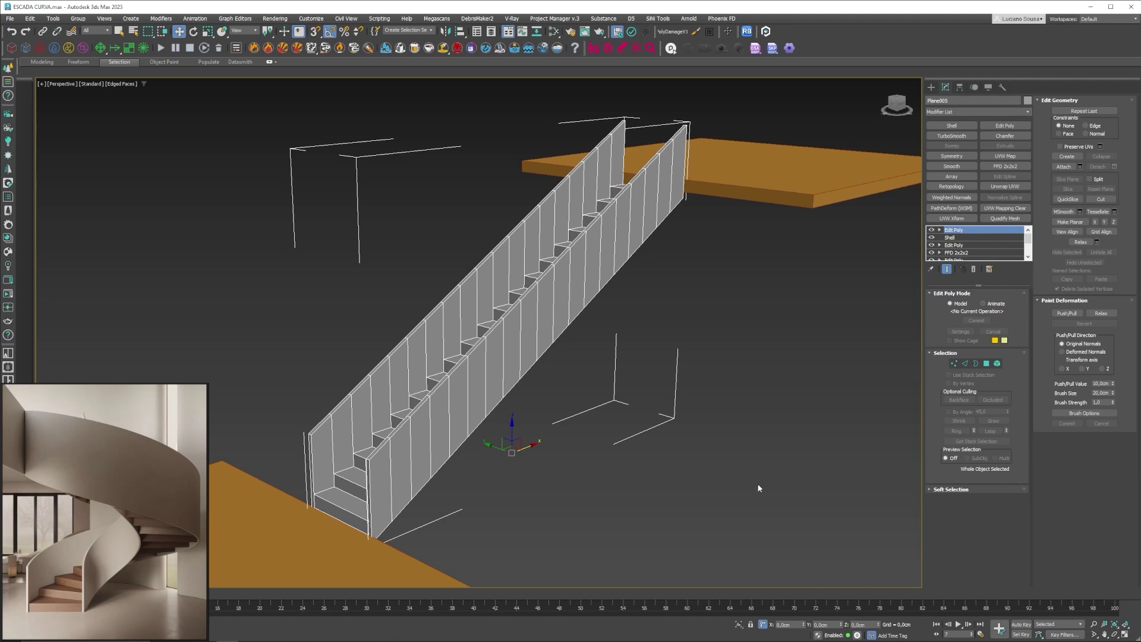
# Step: Draw a helix spline beside the foot of the staircase, with radii of about 199 and 206 cm and a height of about 104 cm
pyautogui.click(932, 87)
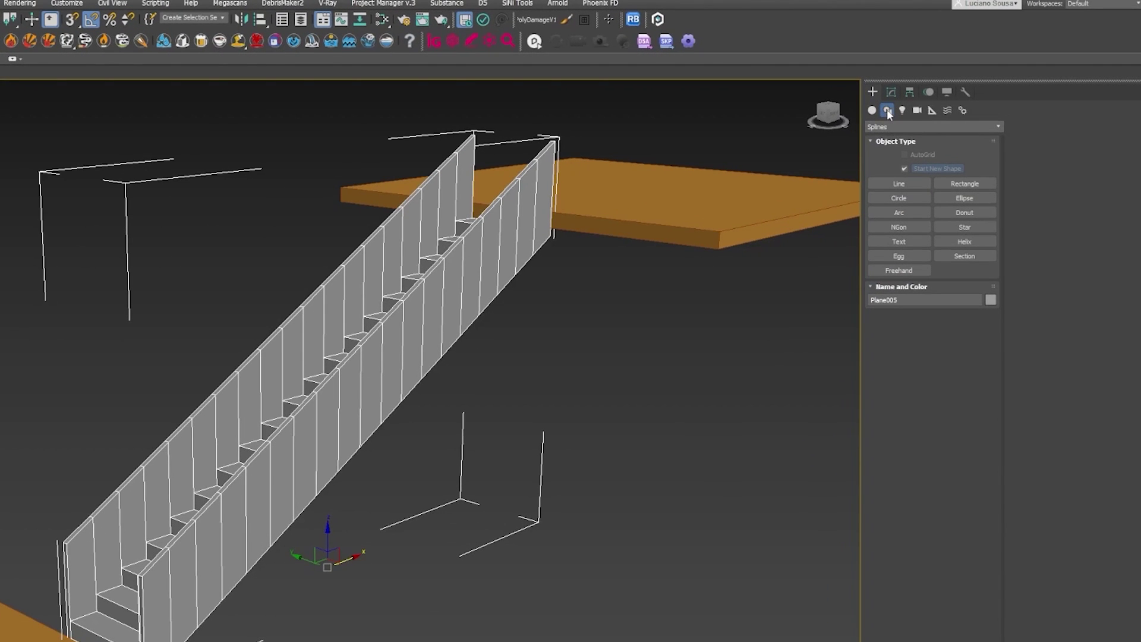
pyautogui.click(968, 242)
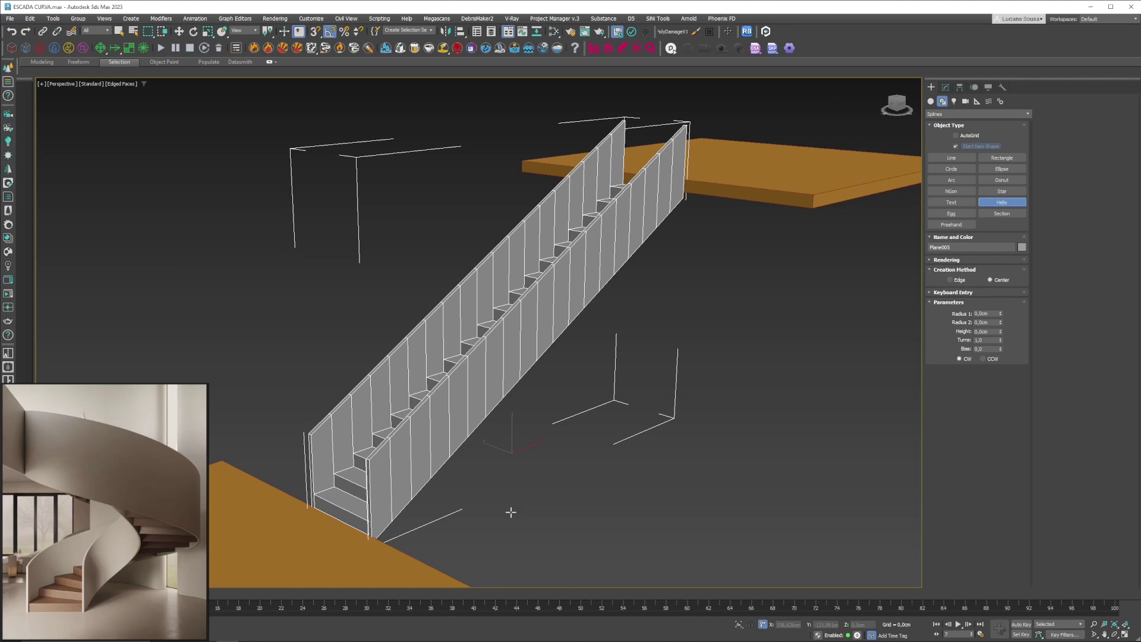
pyautogui.moveTo(520, 461); pyautogui.dragTo(641, 508)
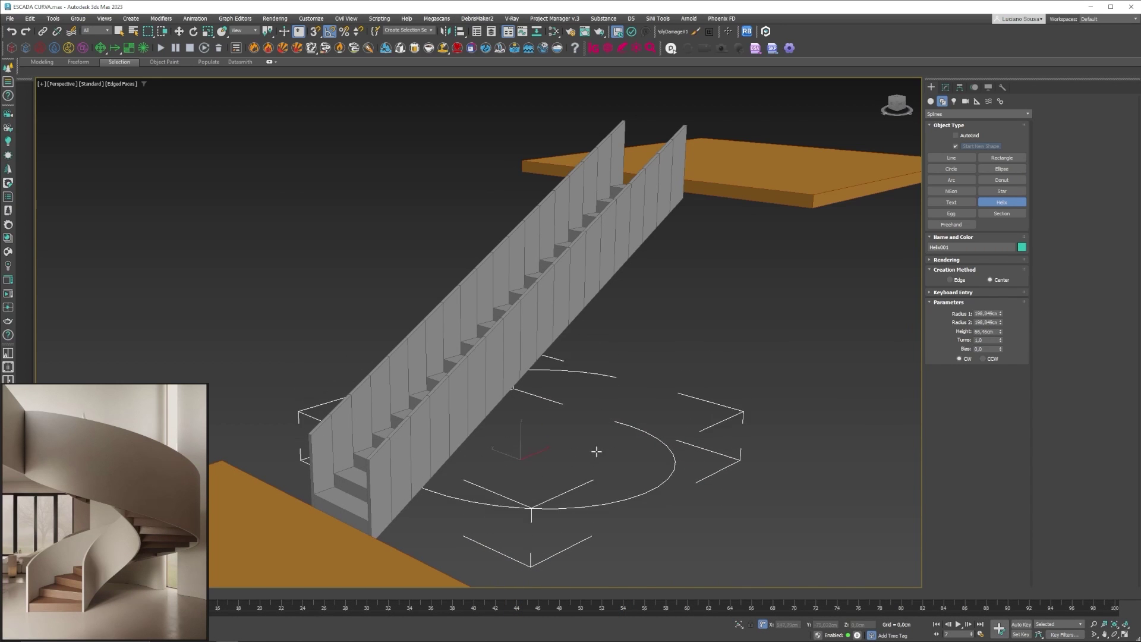
pyautogui.click(592, 416)
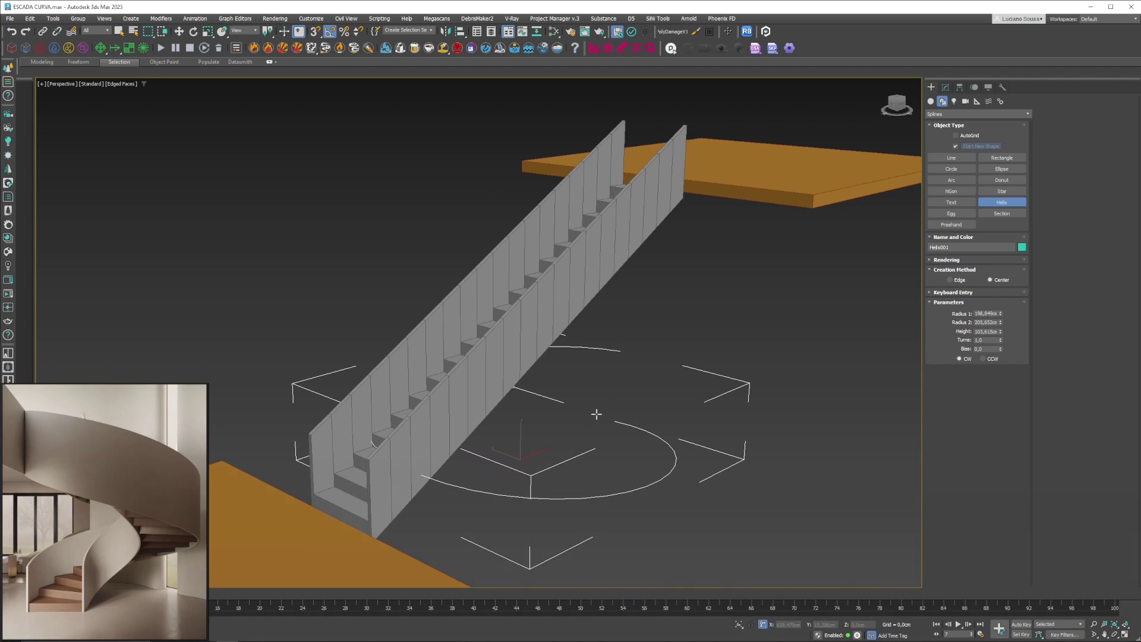
pyautogui.click(633, 426)
pyautogui.rightClick(641, 348)
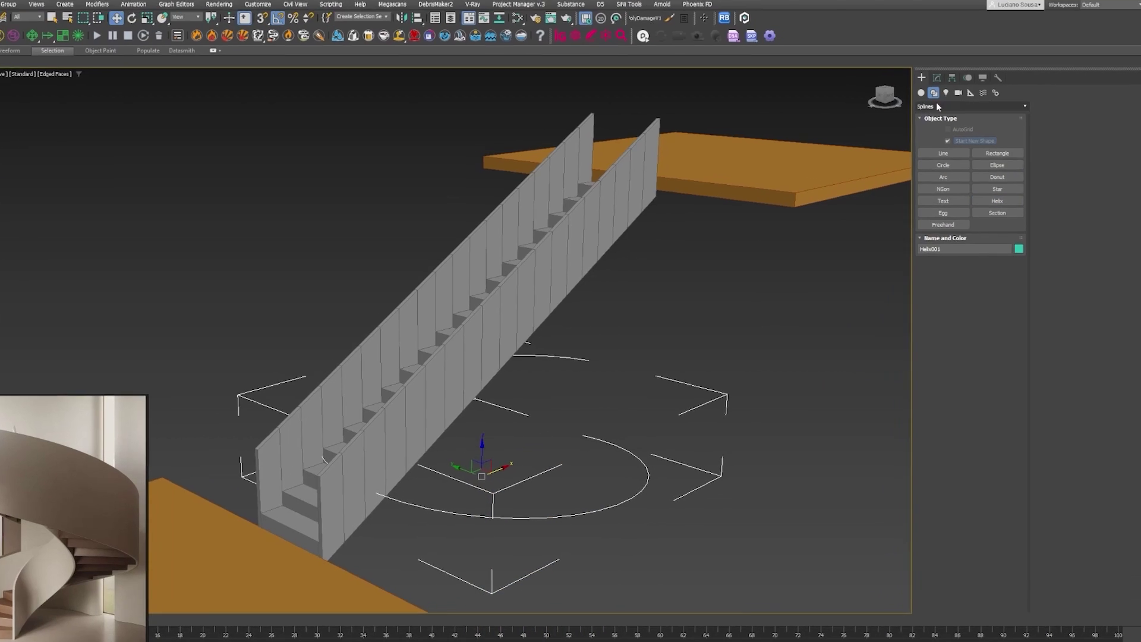
# Step: Set both helix radii to 130 cm, its height to 0 and its turns to 0.8
pyautogui.click(937, 78)
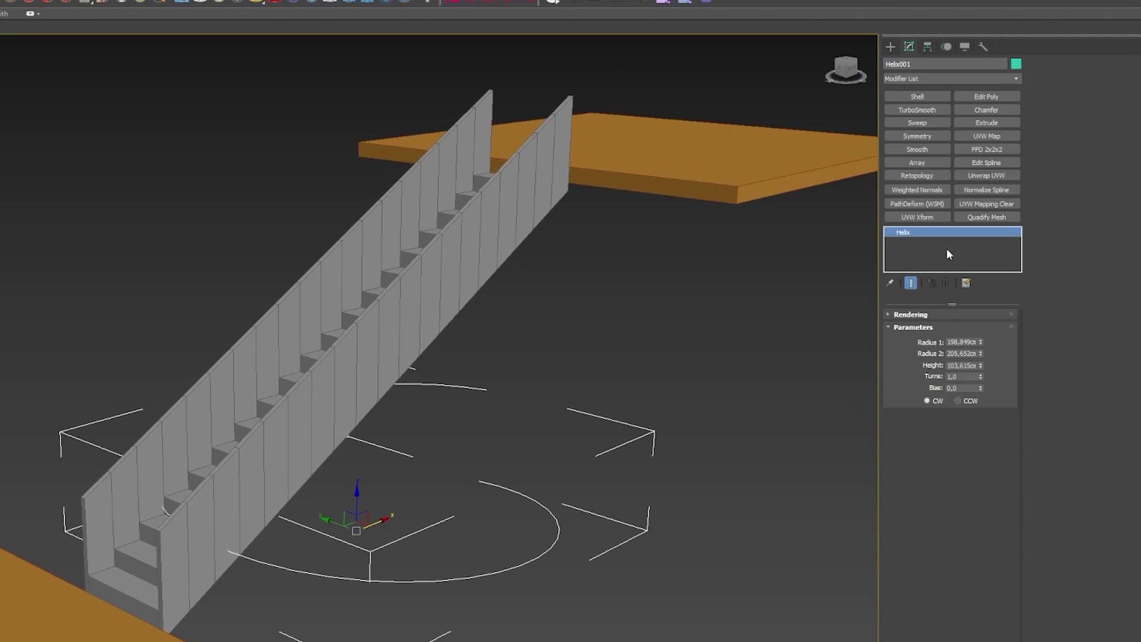
pyautogui.doubleClick(961, 341)
pyautogui.write('130')
pyautogui.press('Tab')
pyautogui.write('1')
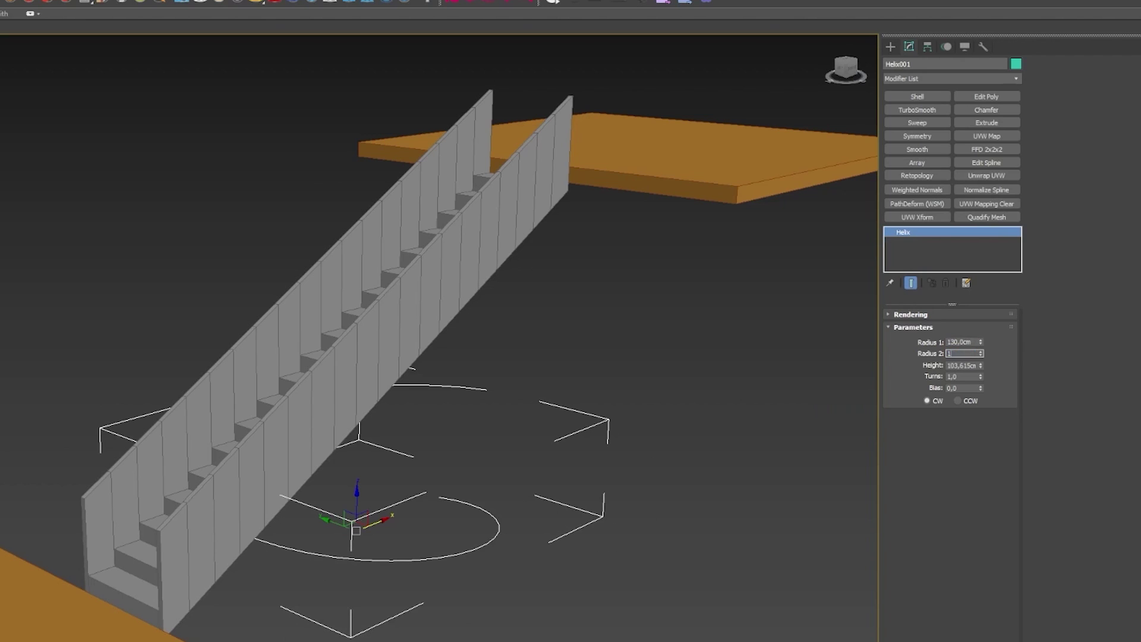
pyautogui.press('Return')
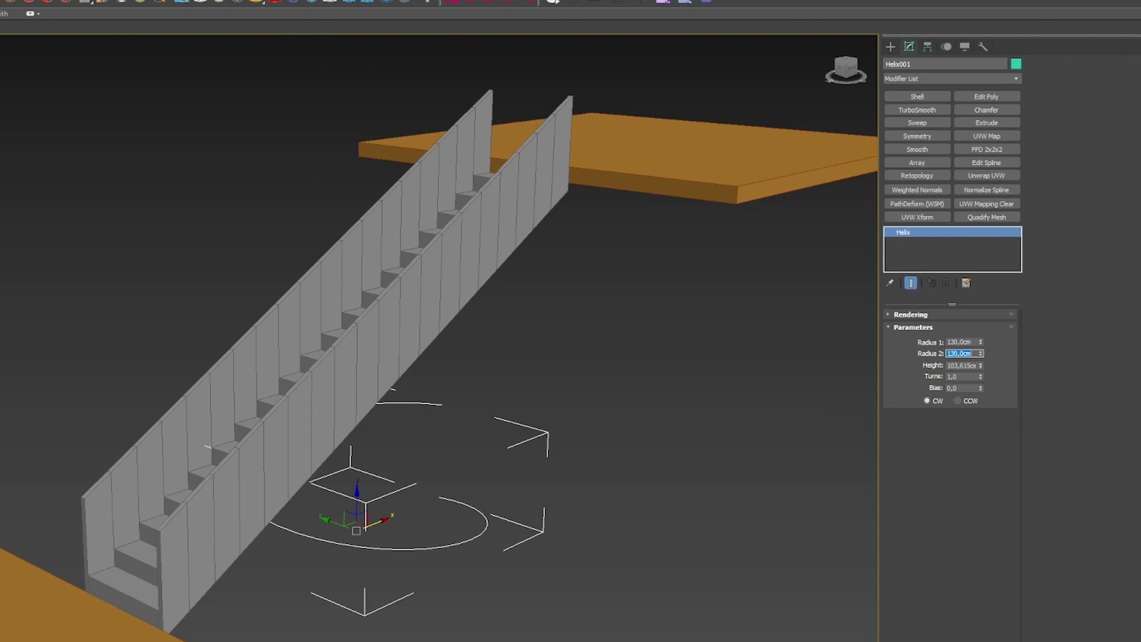
pyautogui.rightClick(981, 368)
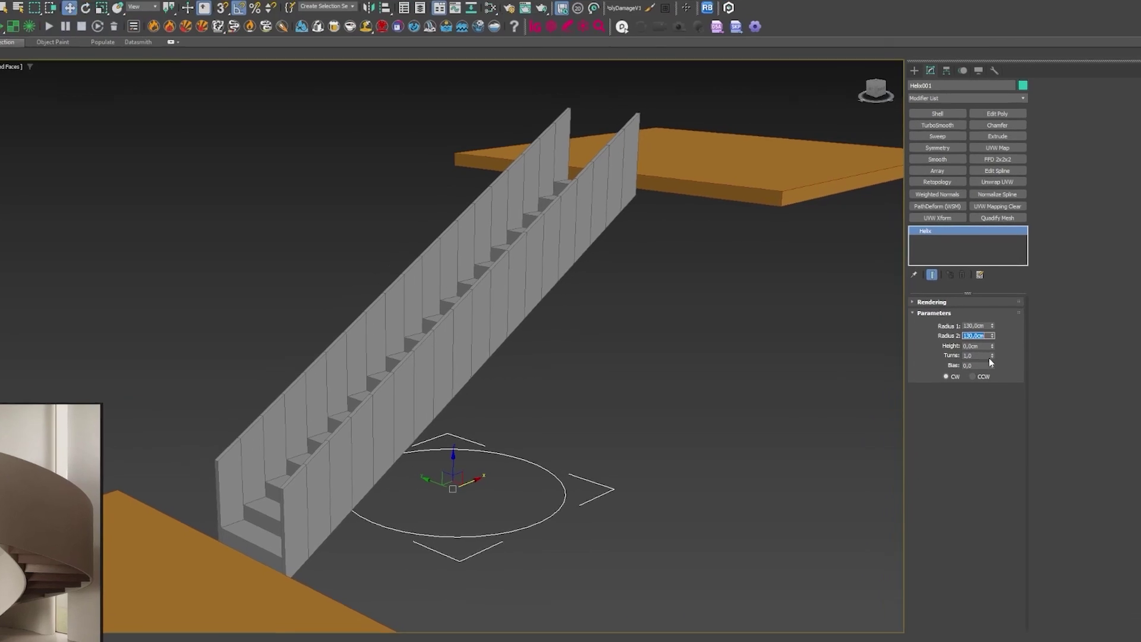
pyautogui.doubleClick(987, 341)
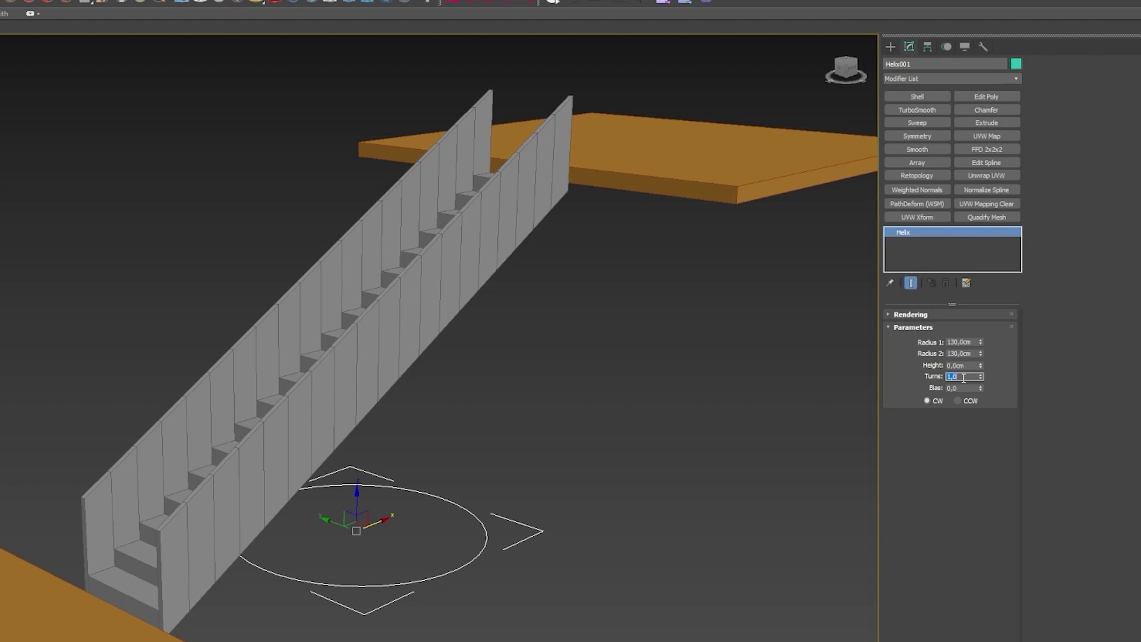
pyautogui.write(',8')
pyautogui.press('Return')
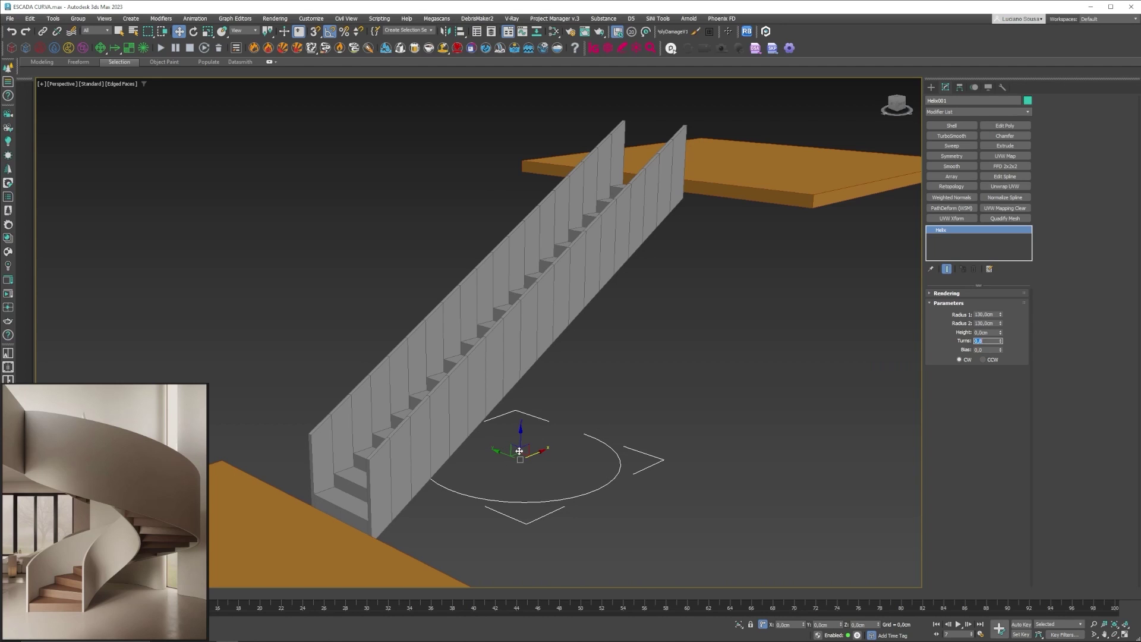
# Step: In a wireframe top view, rotate the helix half a turn so its starting end faces the lower slab
pyautogui.keyDown('alt'); pyautogui.moveTo(491, 450); pyautogui.dragTo(470, 420, button='middle'); pyautogui.keyUp('alt')
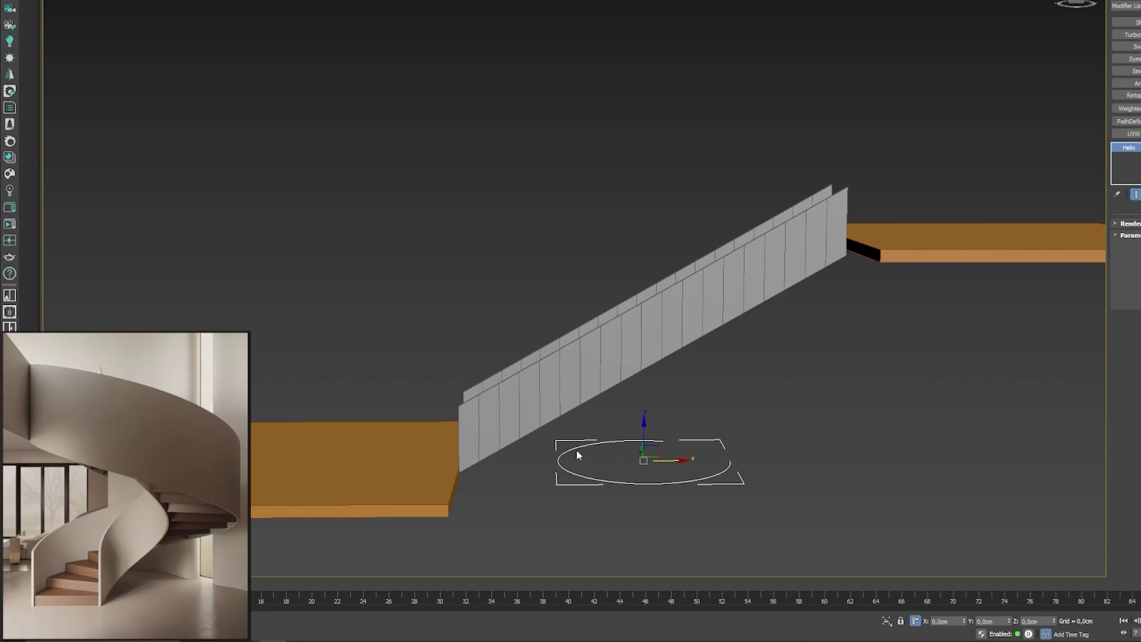
pyautogui.press('t')
pyautogui.press('z')
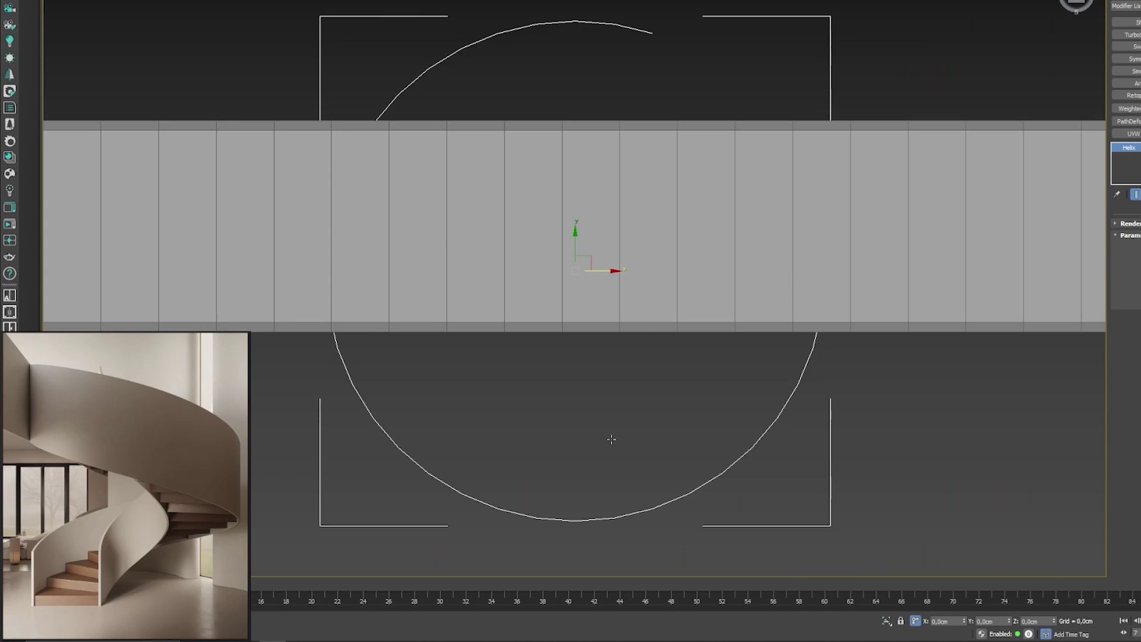
pyautogui.scroll(-10, 612, 439)
pyautogui.press('F3')
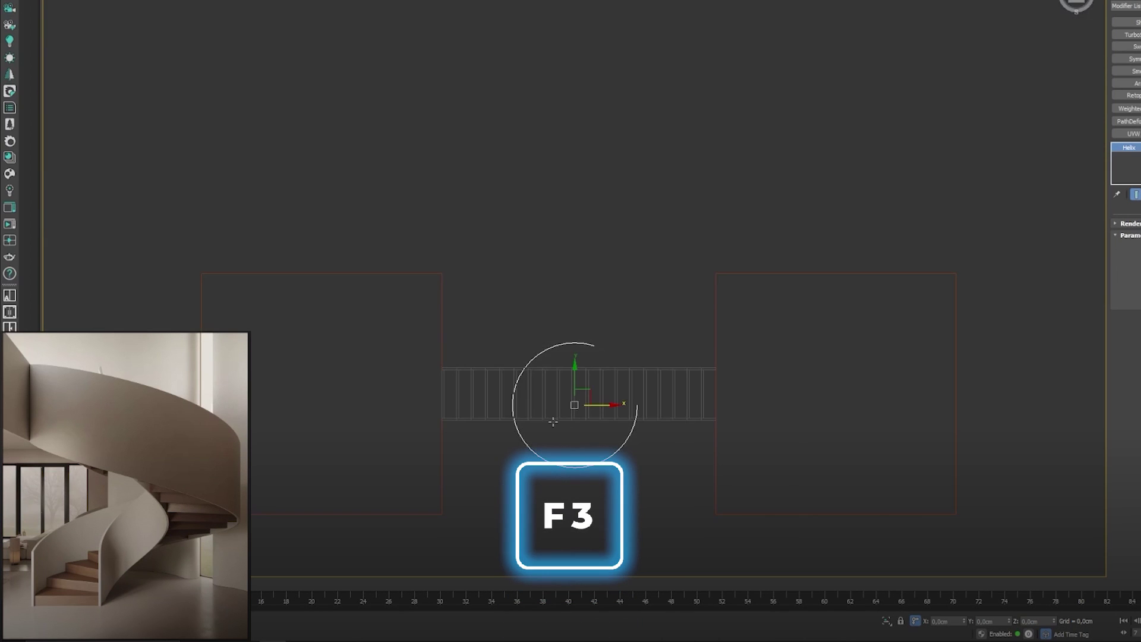
pyautogui.scroll(2, 553, 422)
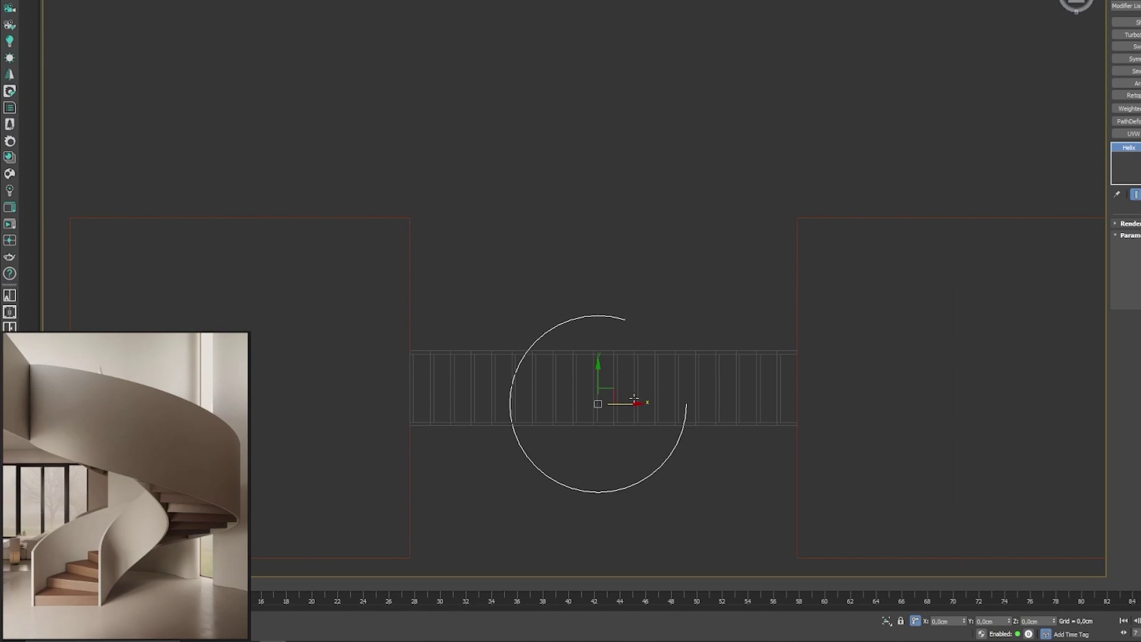
pyautogui.press('e')
pyautogui.moveTo(635, 398); pyautogui.dragTo(573, 313)
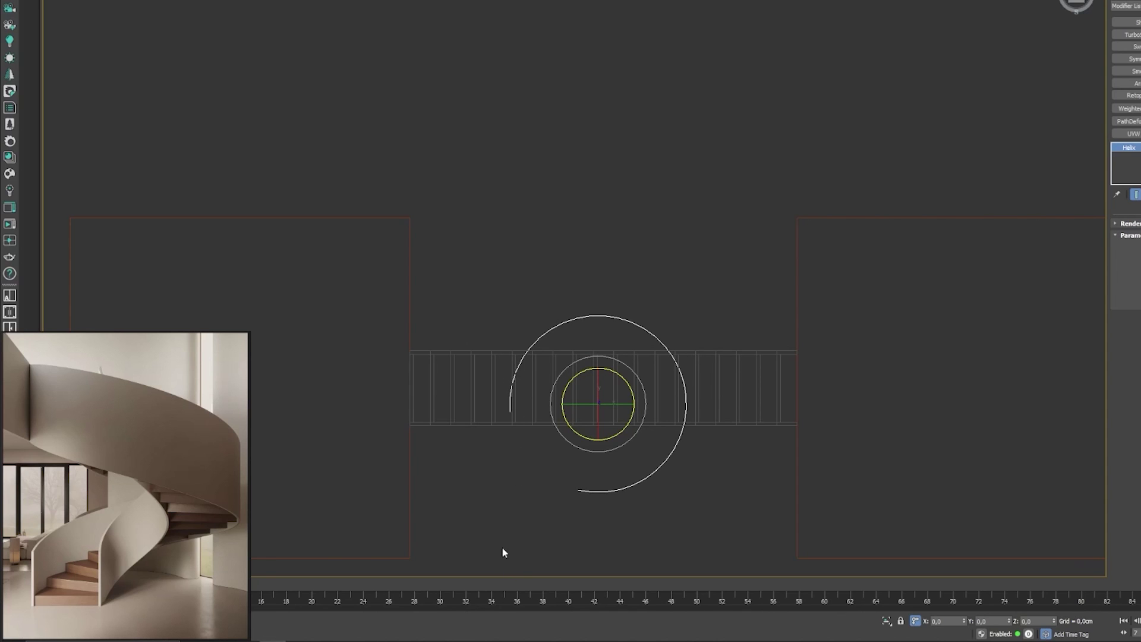
# Step: Move the helix to centre it on the staircase's width and align its starting end with the lower slab's edge
pyautogui.press('w')
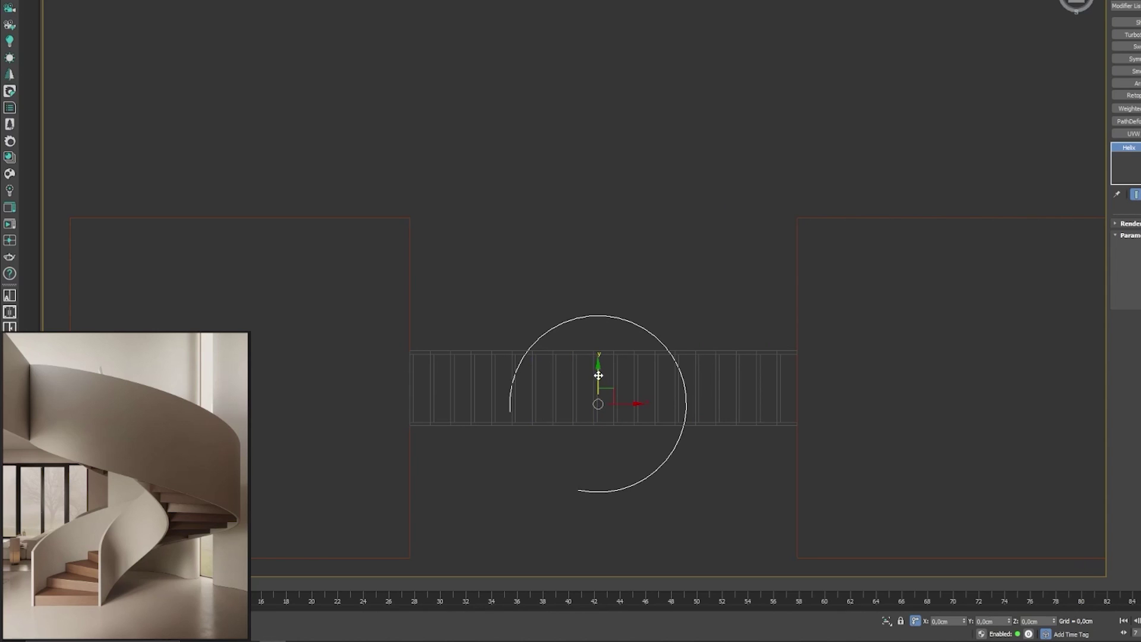
pyautogui.moveTo(600, 378); pyautogui.dragTo(800, 387)
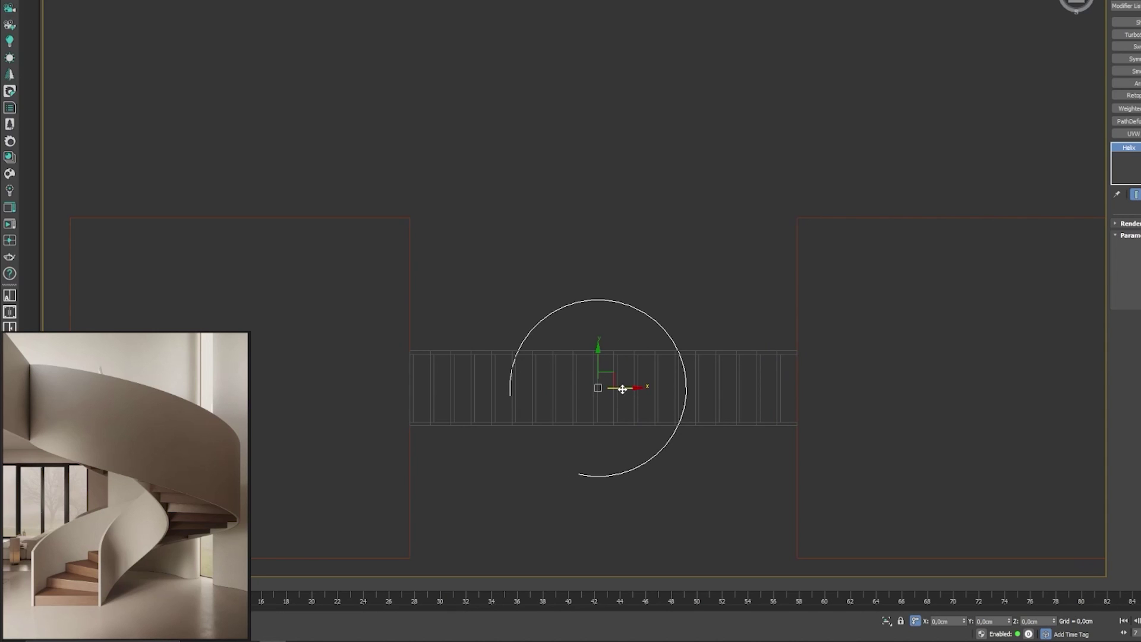
pyautogui.moveTo(619, 387); pyautogui.dragTo(523, 384)
pyautogui.moveTo(523, 385); pyautogui.dragTo(521, 385)
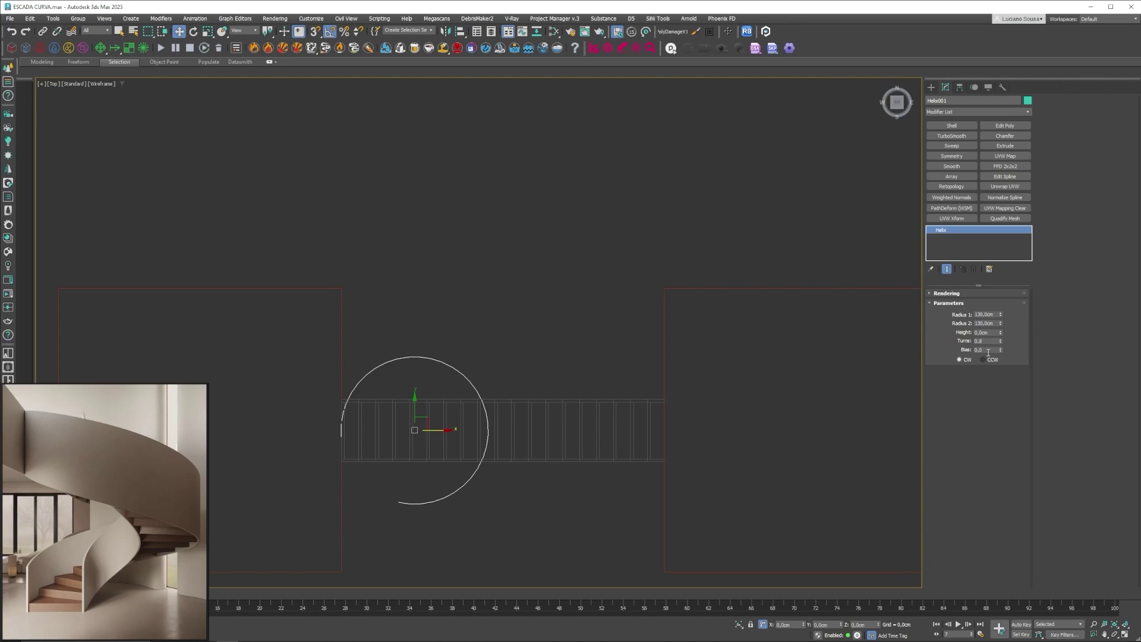
# Step: Adjust the helix's turns to 0.81 and return to a shaded perspective view of the staircase
pyautogui.moveTo(1001, 340); pyautogui.dragTo(1001, 336)
pyautogui.press('p')
pyautogui.keyDown('alt'); pyautogui.moveTo(364, 485); pyautogui.dragTo(448, 404, button='middle'); pyautogui.keyUp('alt')
pyautogui.press('F3')
pyautogui.scroll(5, 405, 412)
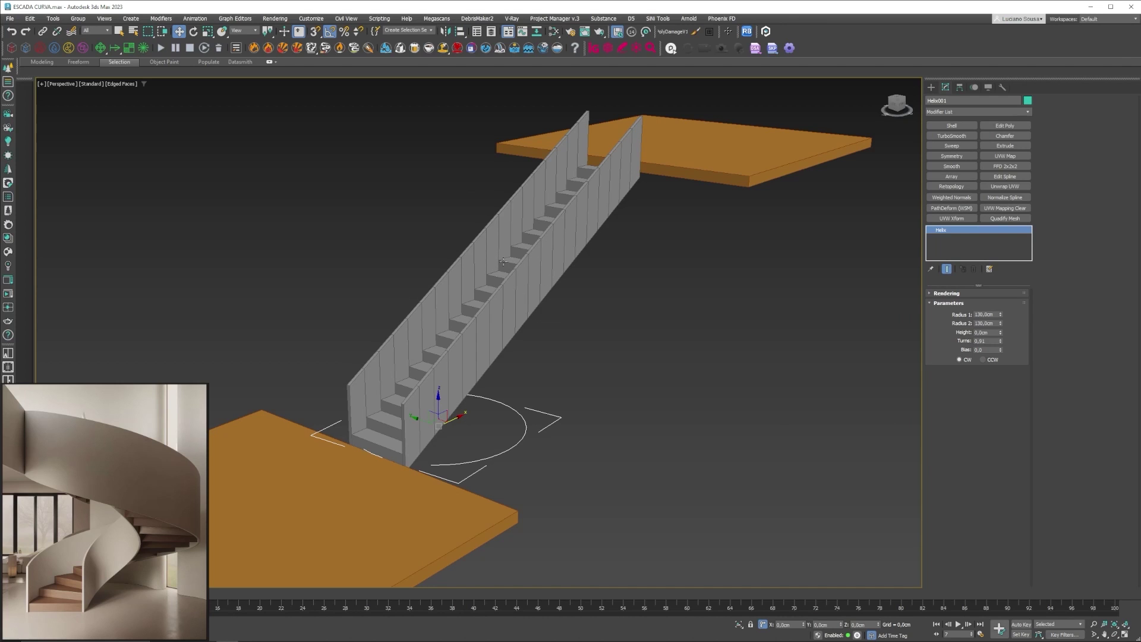
# Step: Apply the world-space PathDeform (WSM) modifier to the attached staircase
pyautogui.click(562, 251)
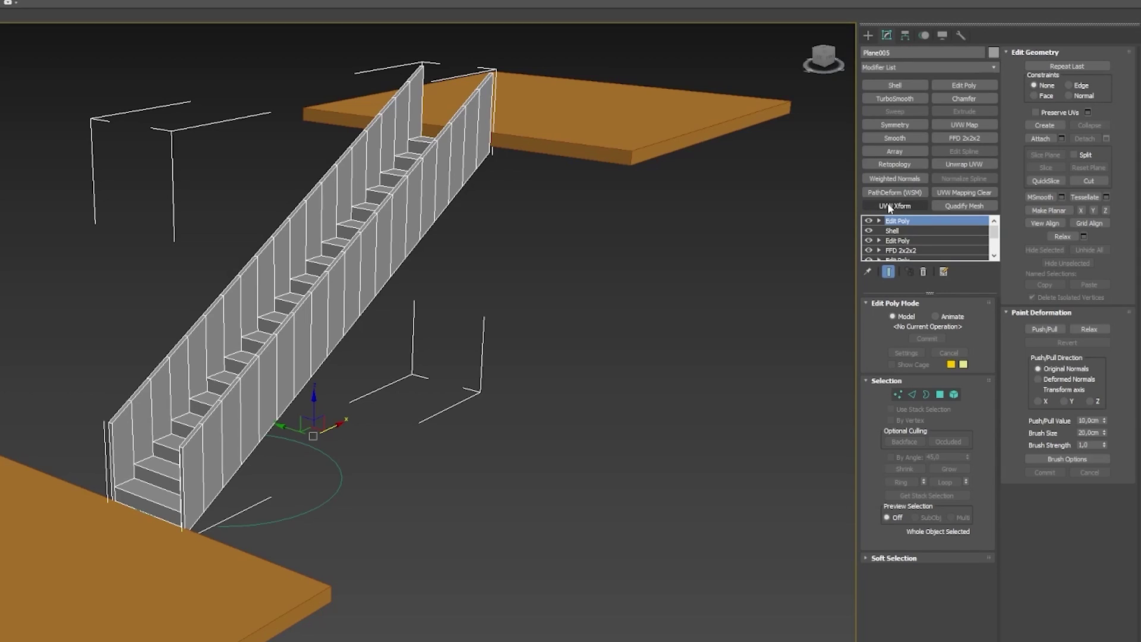
pyautogui.click(994, 65)
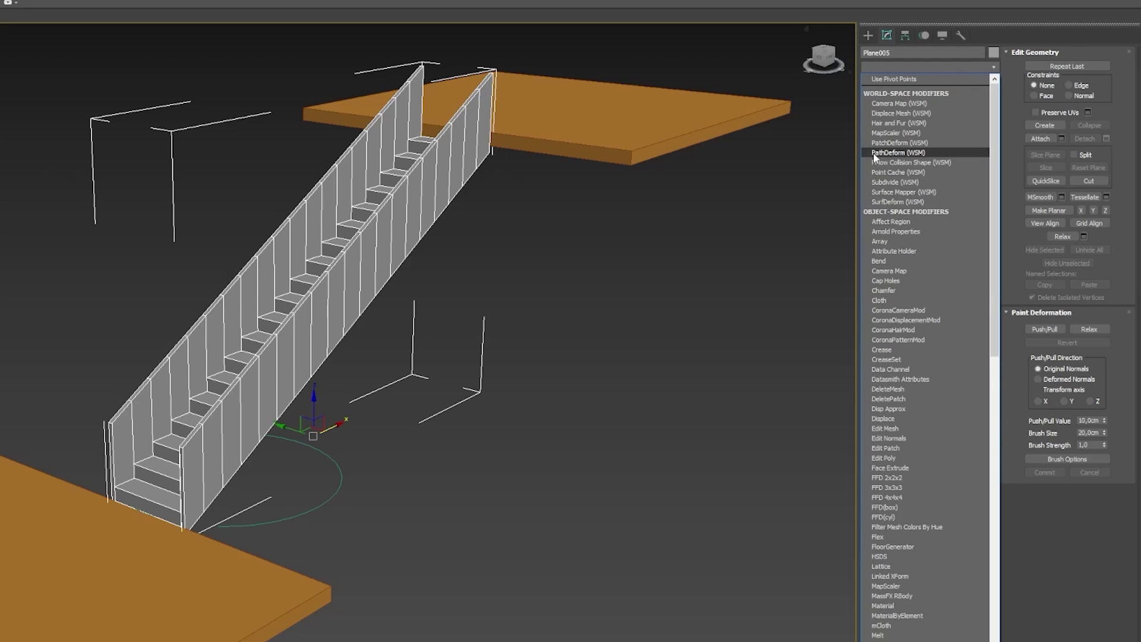
pyautogui.scroll(-9, 925, 300)
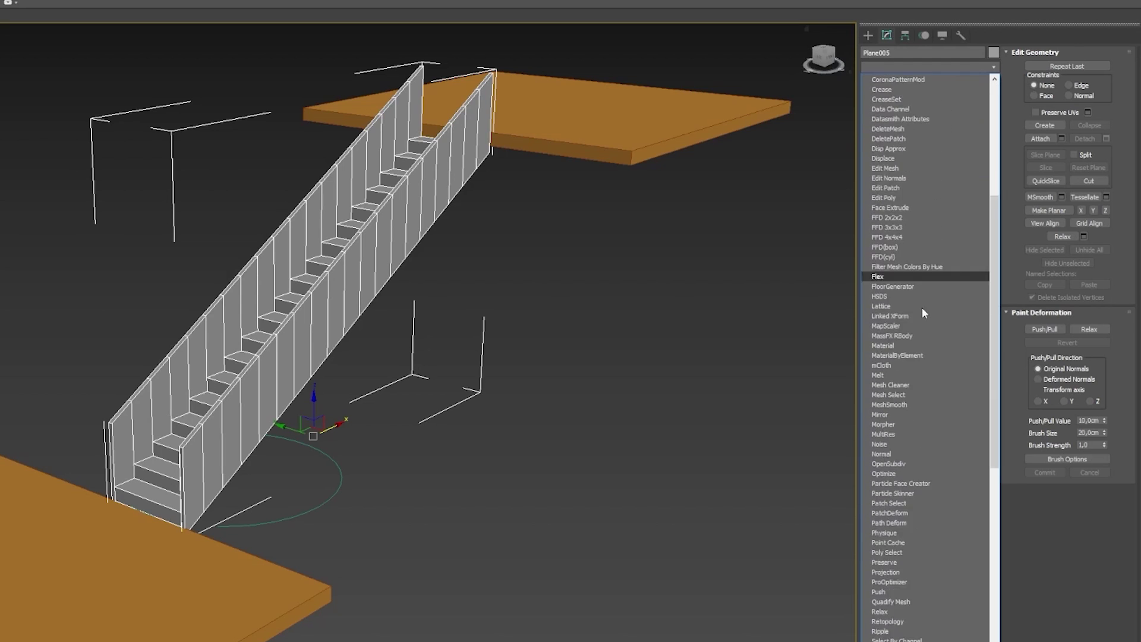
pyautogui.scroll(-12, 920, 311)
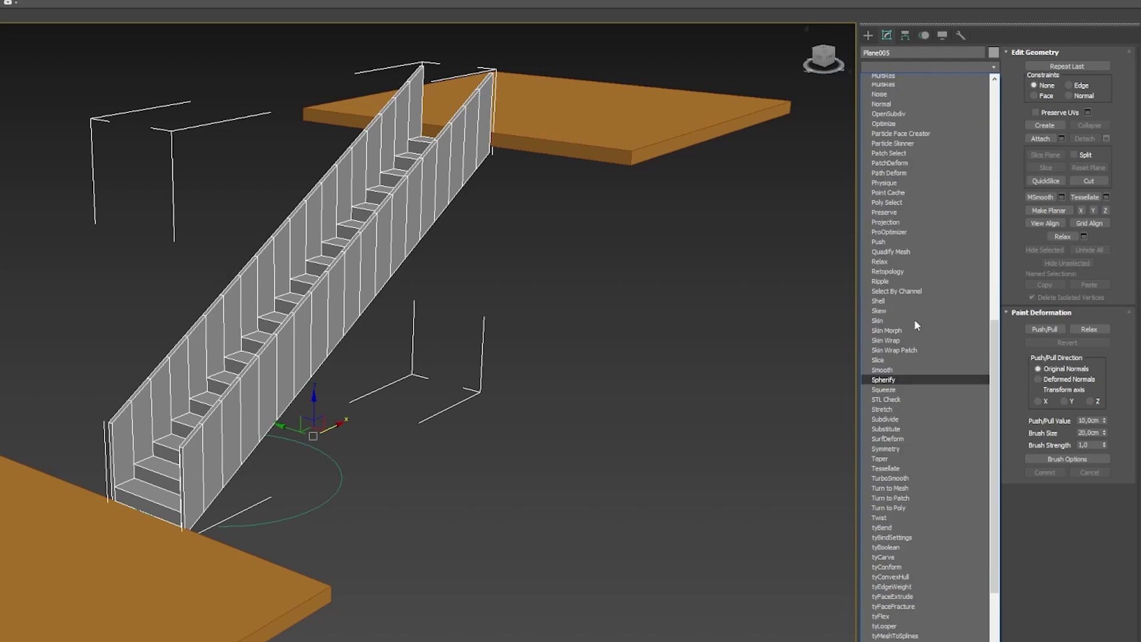
pyautogui.scroll(2, 914, 321)
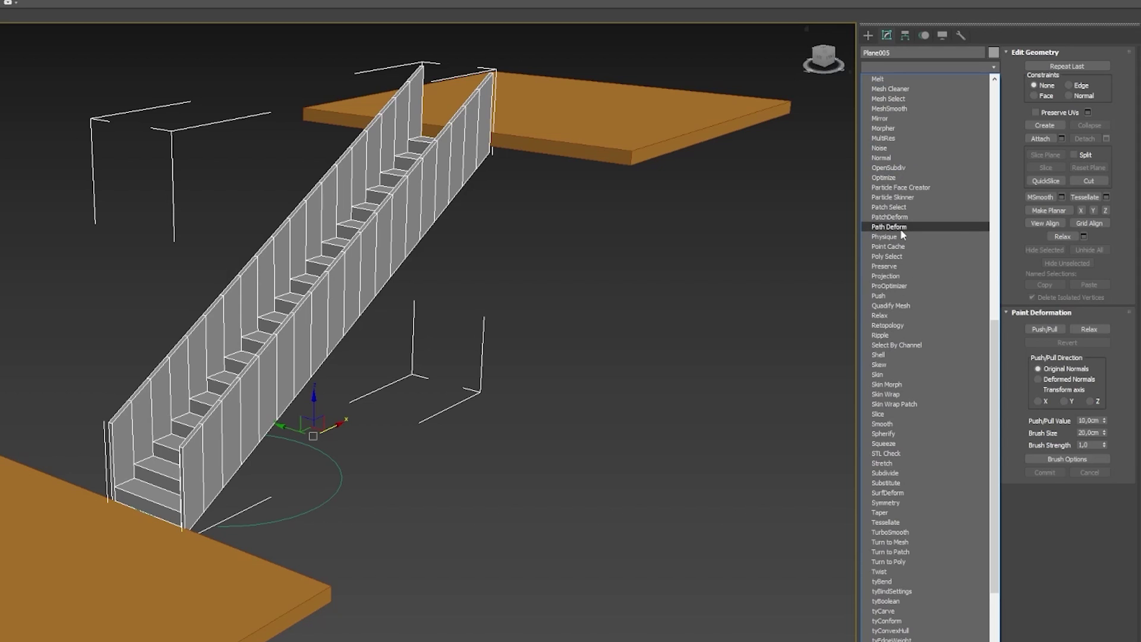
pyautogui.scroll(18, 928, 279)
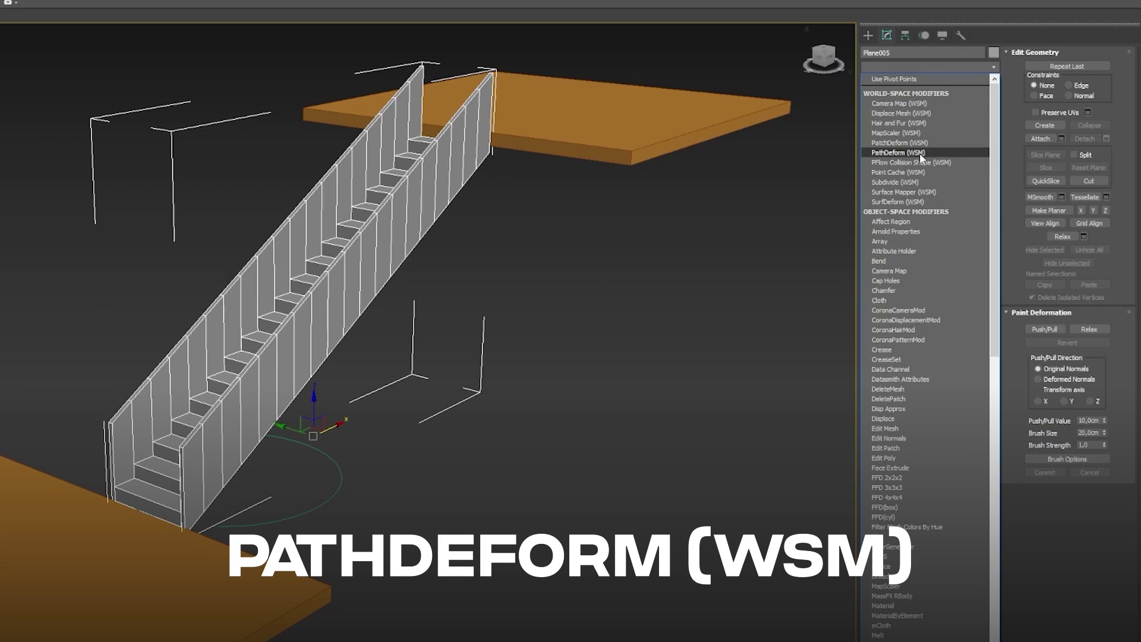
pyautogui.click(898, 153)
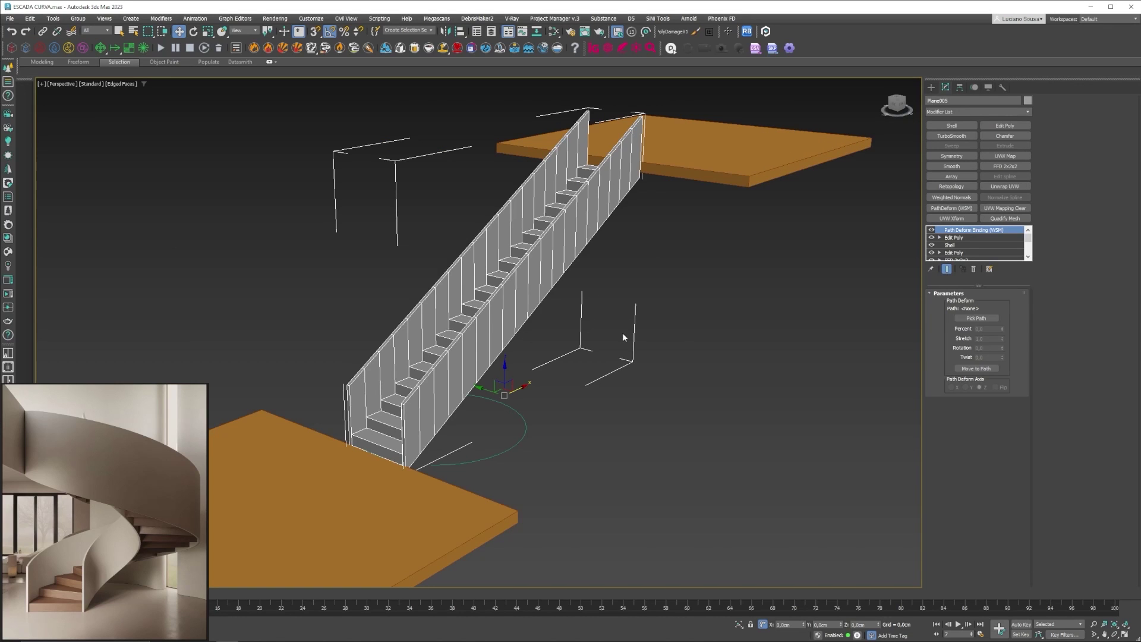
# Step: Pick the helix as the path that deforms the staircase
pyautogui.click(961, 319)
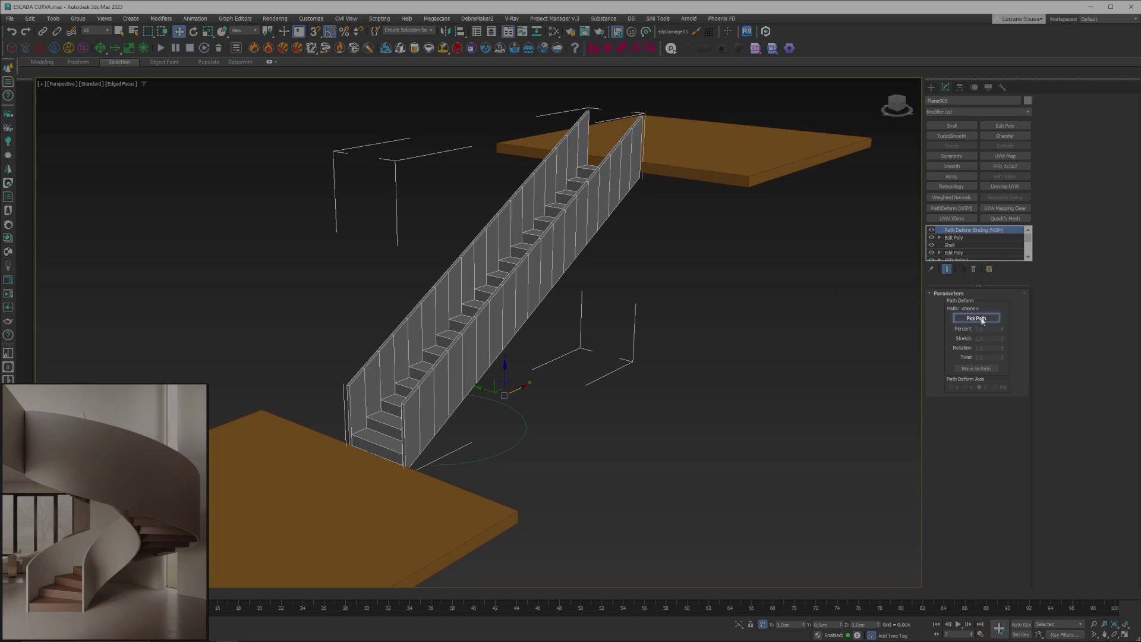
pyautogui.click(977, 319)
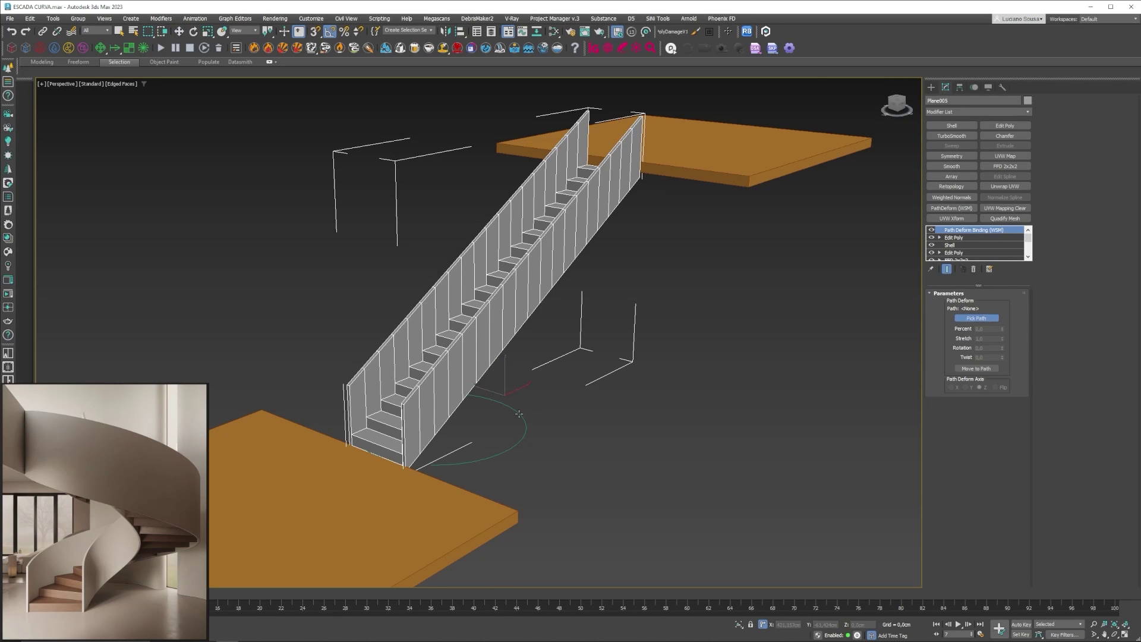
pyautogui.click(519, 413)
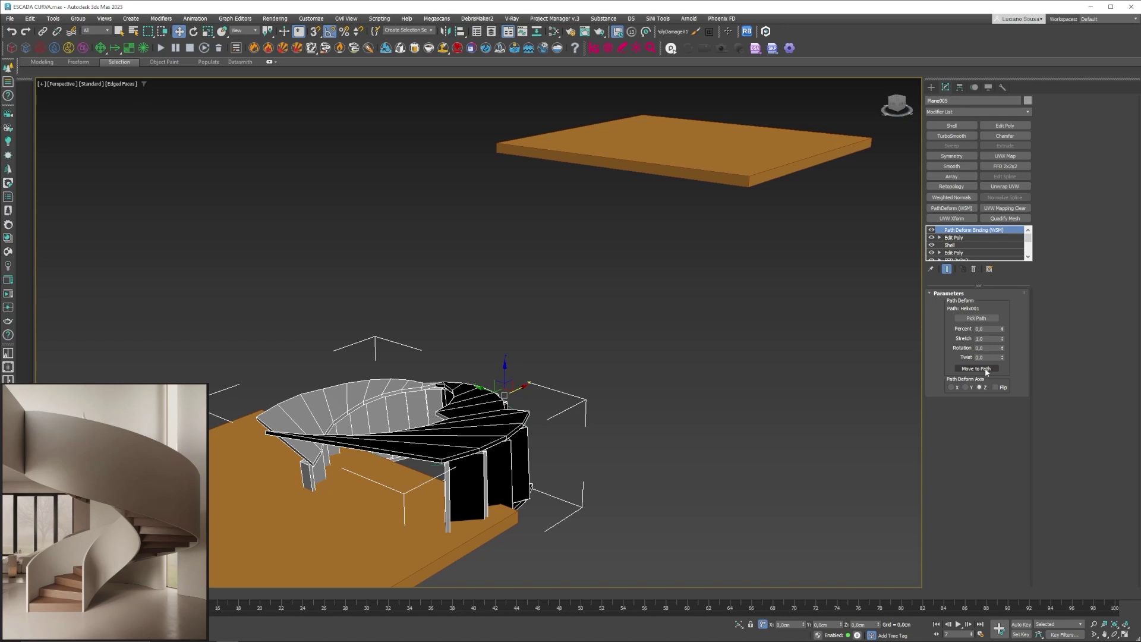
# Step: Move the staircase to the helix path and set the path deform axis to X
pyautogui.click(976, 368)
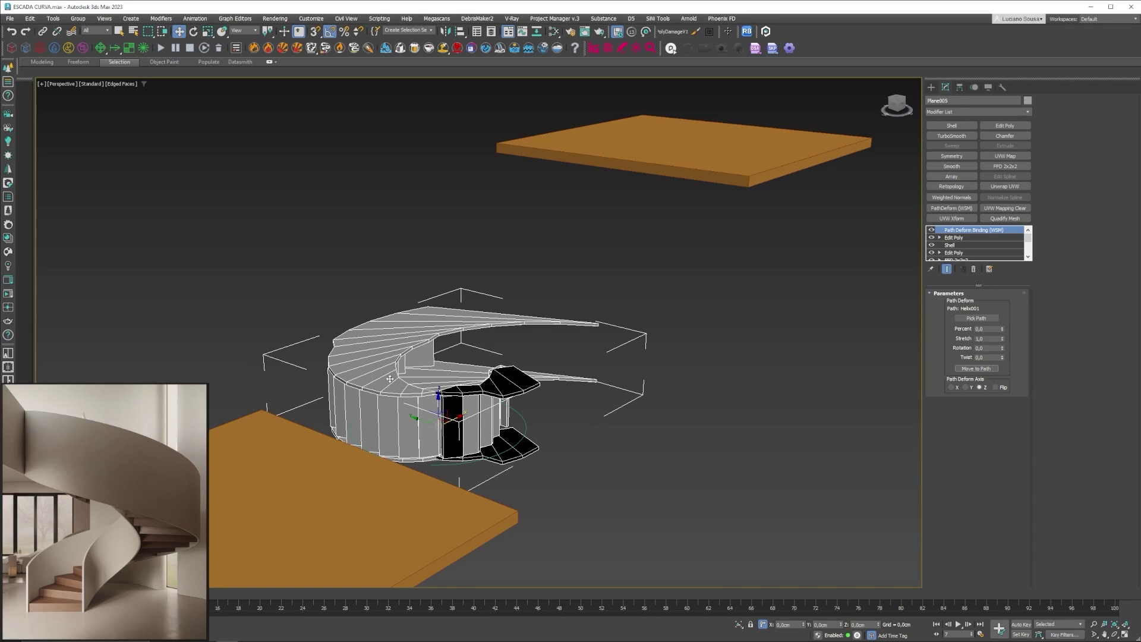
pyautogui.click(969, 387)
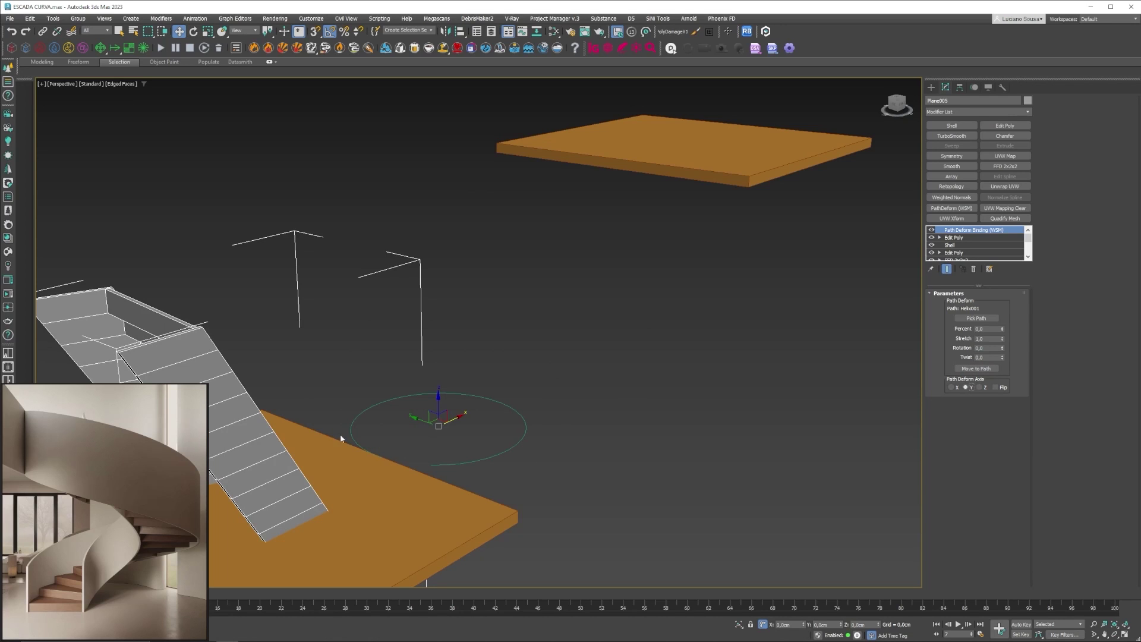
pyautogui.click(951, 387)
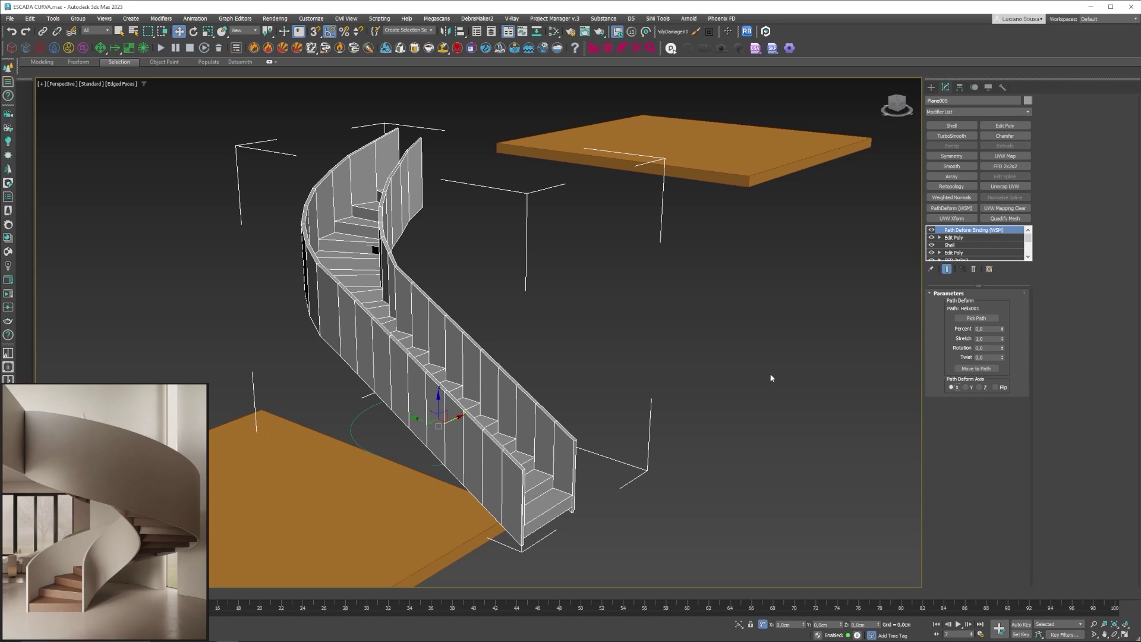
pyautogui.scroll(-3, 493, 309)
pyautogui.moveTo(493, 309); pyautogui.dragTo(395, 383, button='middle')
pyautogui.scroll(-4, 395, 383)
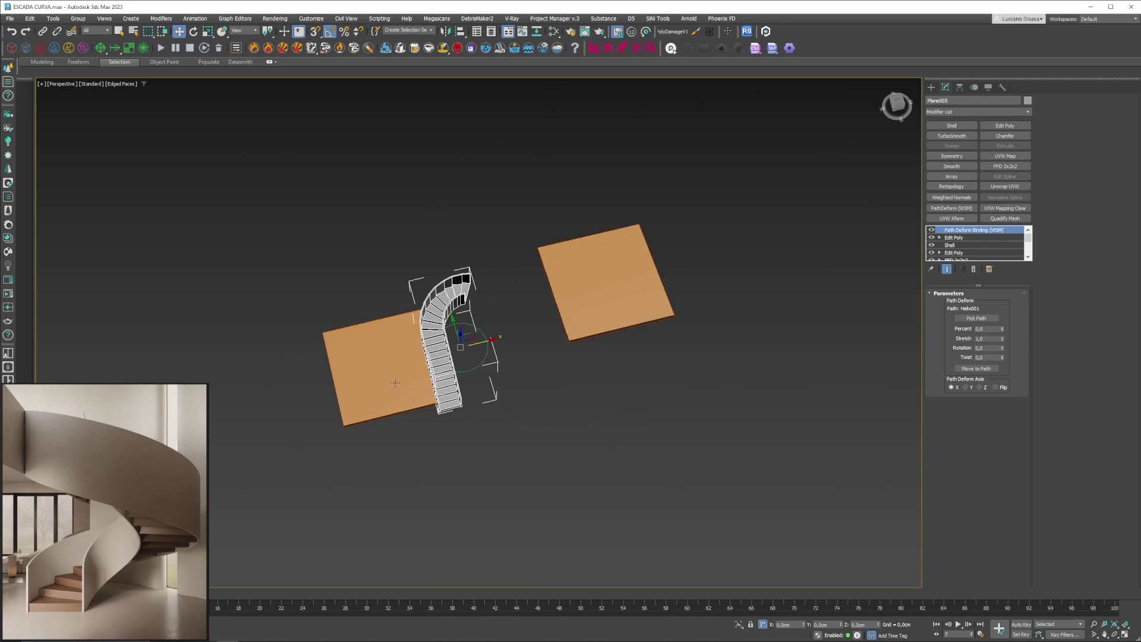
pyautogui.scroll(5, 447, 334)
pyautogui.keyDown('alt'); pyautogui.moveTo(447, 334); pyautogui.dragTo(438, 409, button='middle'); pyautogui.keyUp('alt')
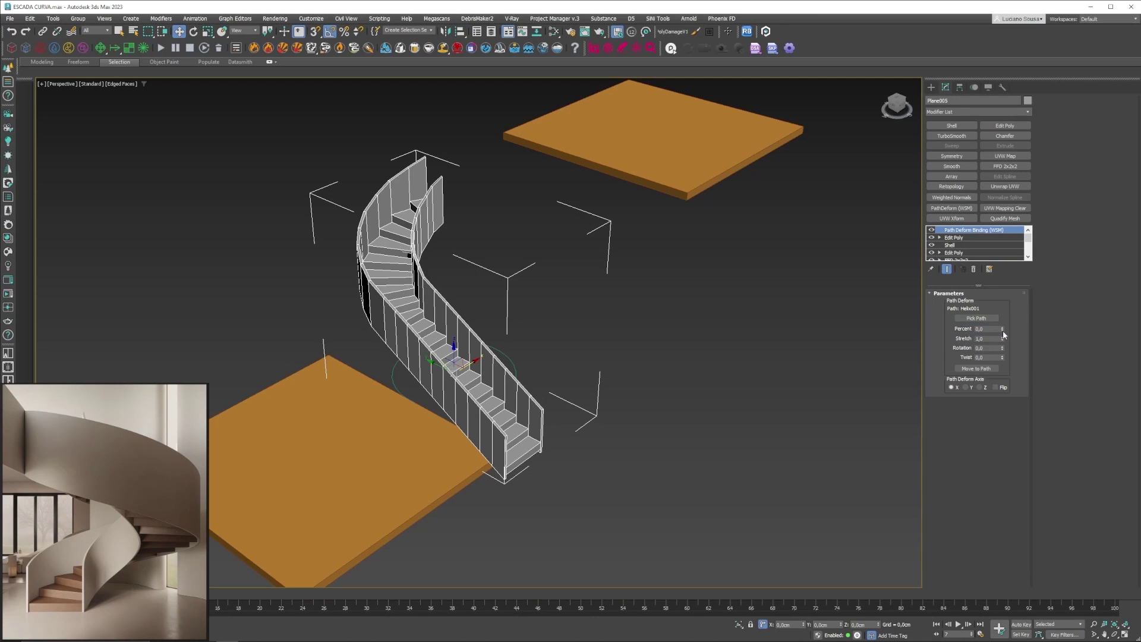
# Step: Set the path deform's Percent to 50, turning the deform off briefly while entering the value
pyautogui.moveTo(1002, 330); pyautogui.dragTo(1031, 286)
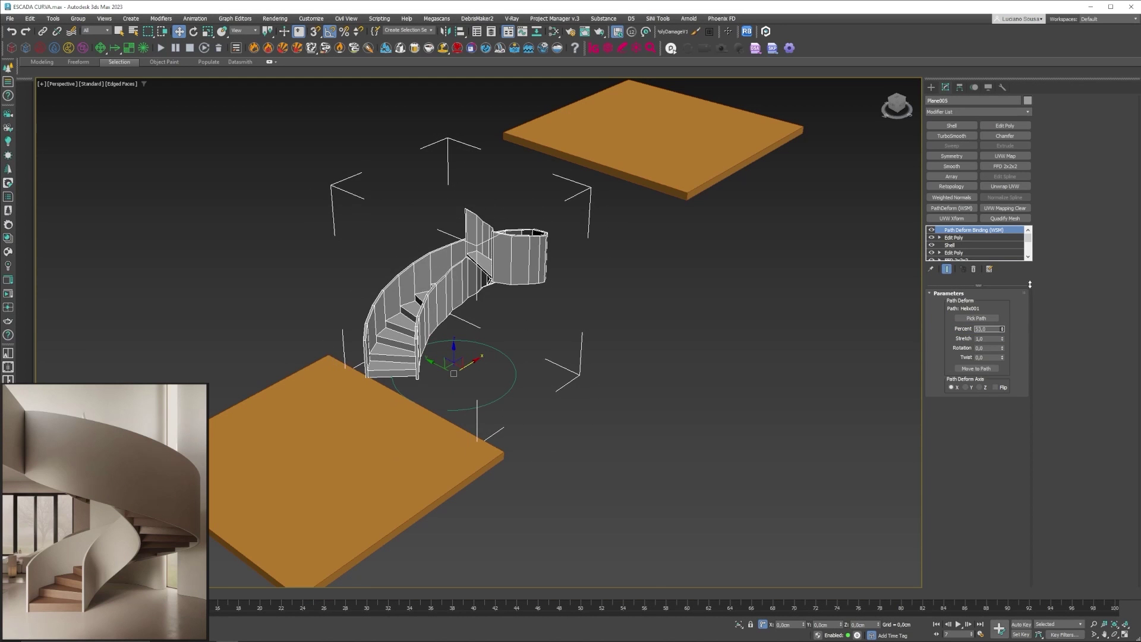
pyautogui.click(933, 231)
pyautogui.keyDown('alt'); pyautogui.moveTo(502, 299); pyautogui.dragTo(454, 284, button='middle'); pyautogui.keyUp('alt')
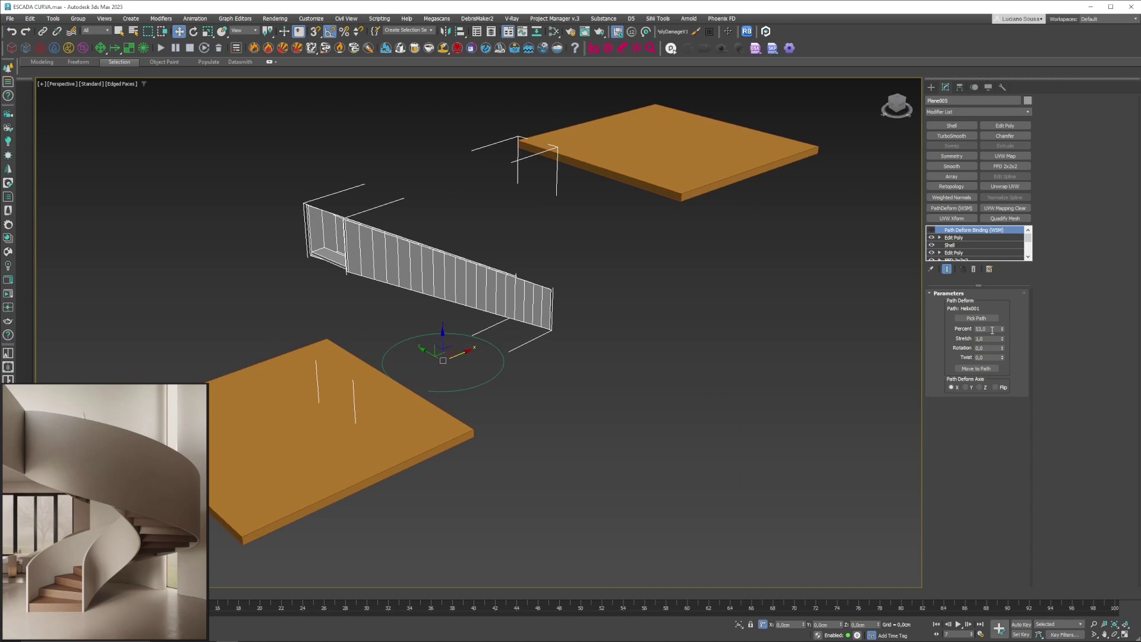
pyautogui.doubleClick(990, 329)
pyautogui.write('50')
pyautogui.press('Return')
pyautogui.click(932, 231)
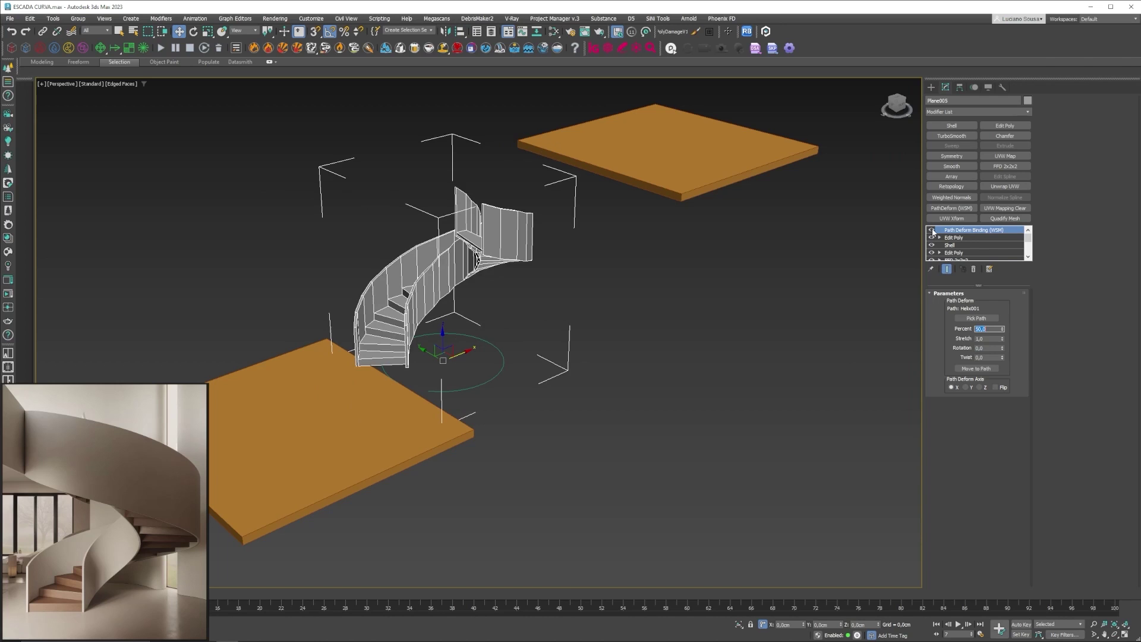
# Step: In the top view, set the staircase's path deform Stretch to 1.37 and Percent to 54 so its start meets the lower slab
pyautogui.click(598, 392)
pyautogui.keyDown('alt'); pyautogui.moveTo(406, 283); pyautogui.dragTo(419, 340, button='middle'); pyautogui.keyUp('alt')
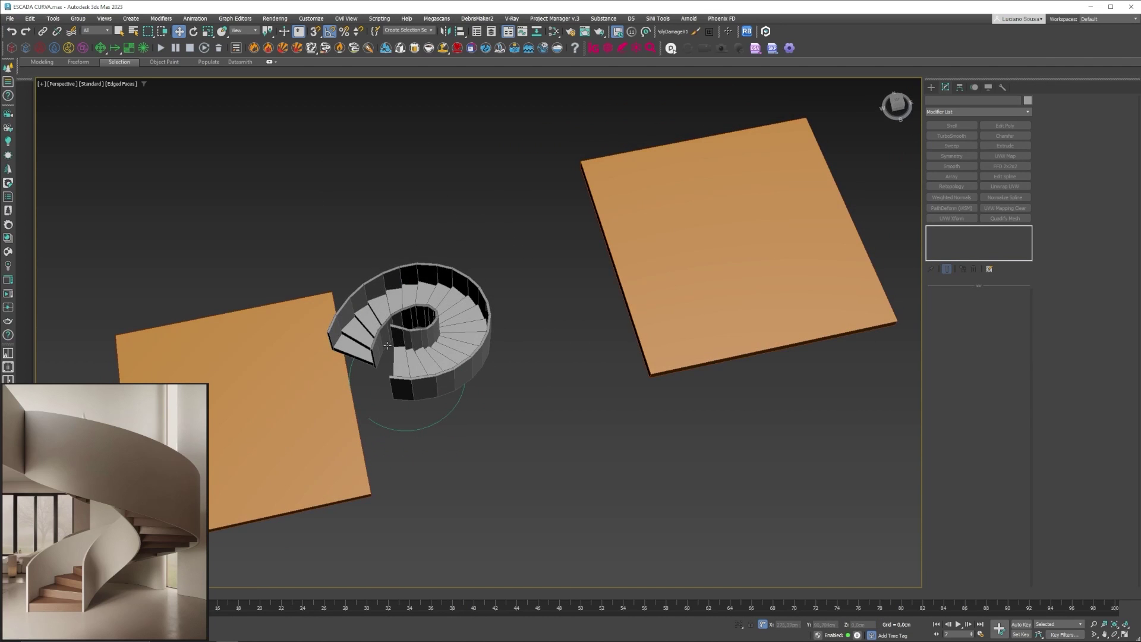
pyautogui.press('t')
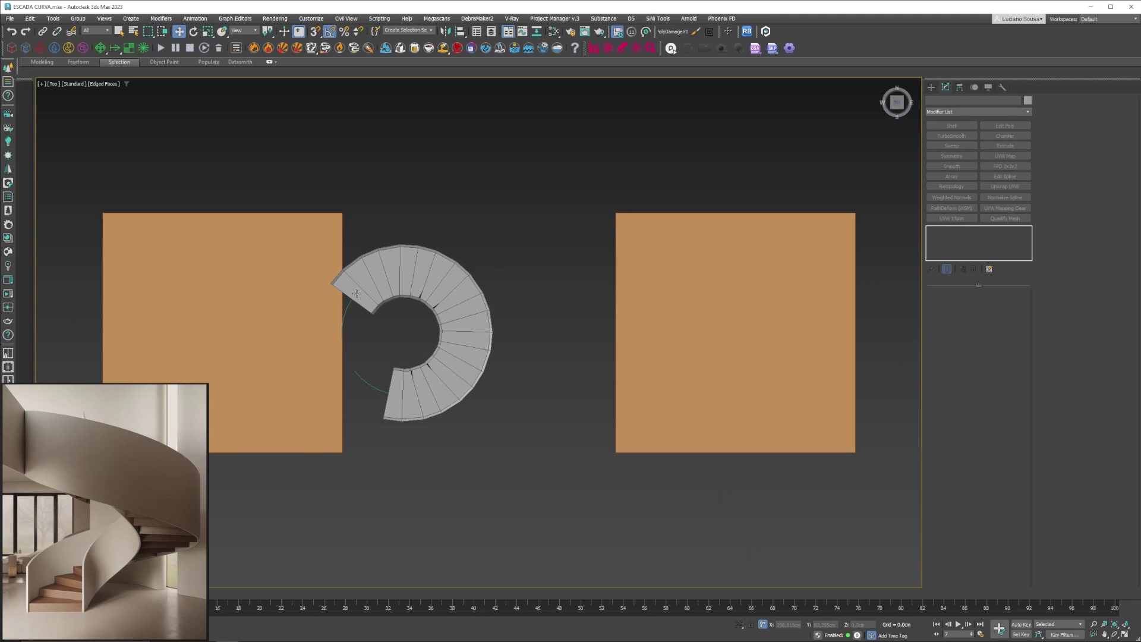
pyautogui.click(390, 295)
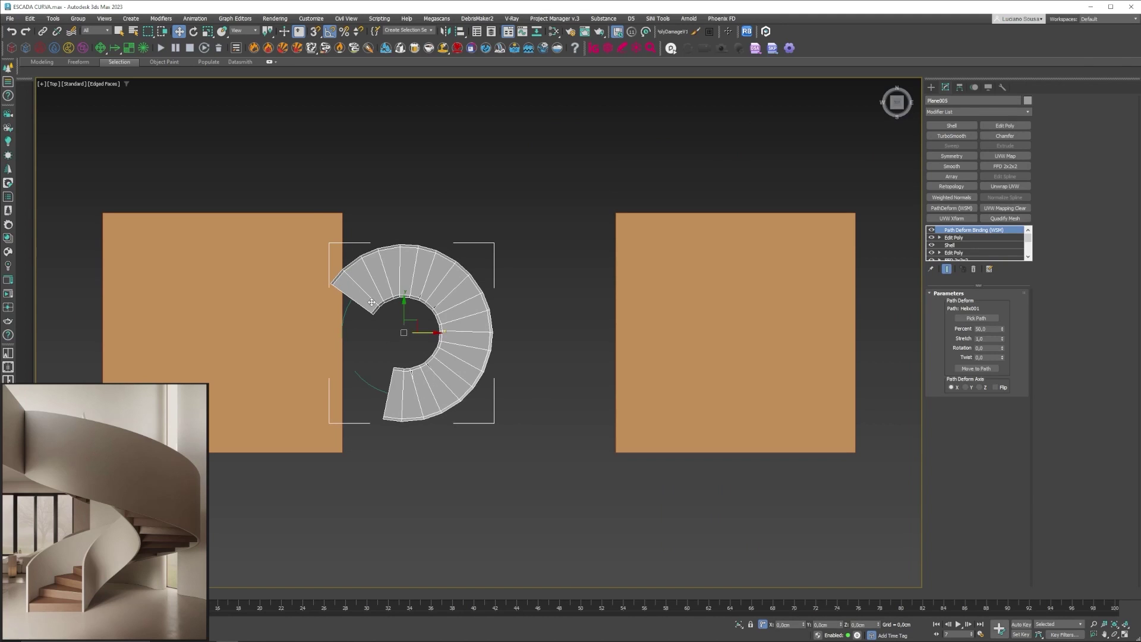
pyautogui.scroll(2, 371, 301)
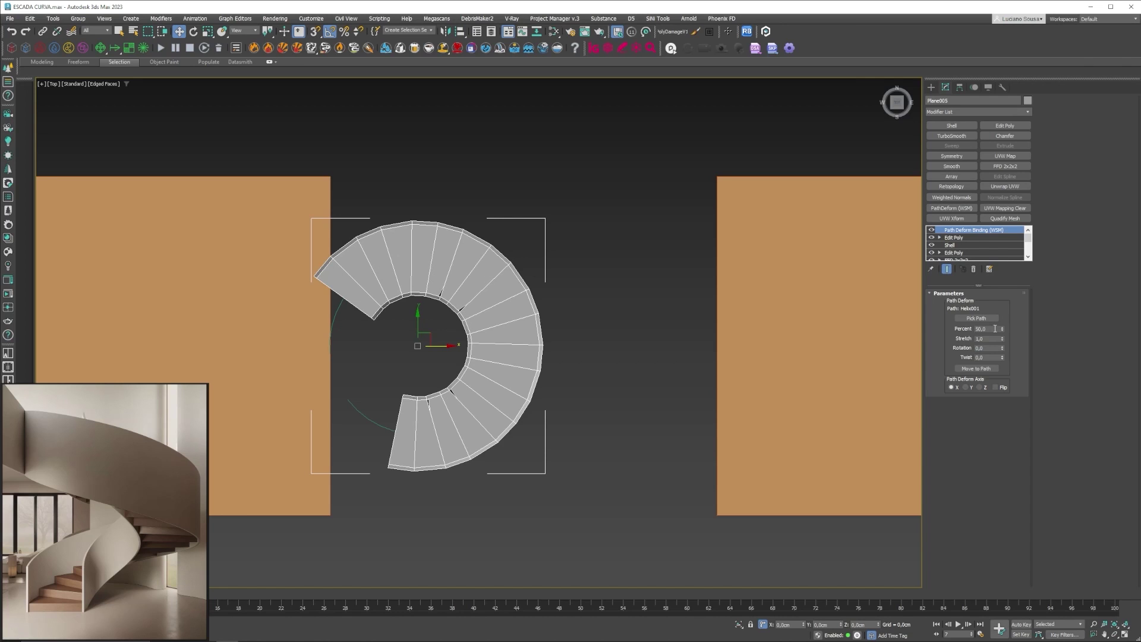
pyautogui.moveTo(1002, 341); pyautogui.dragTo(1001, 334)
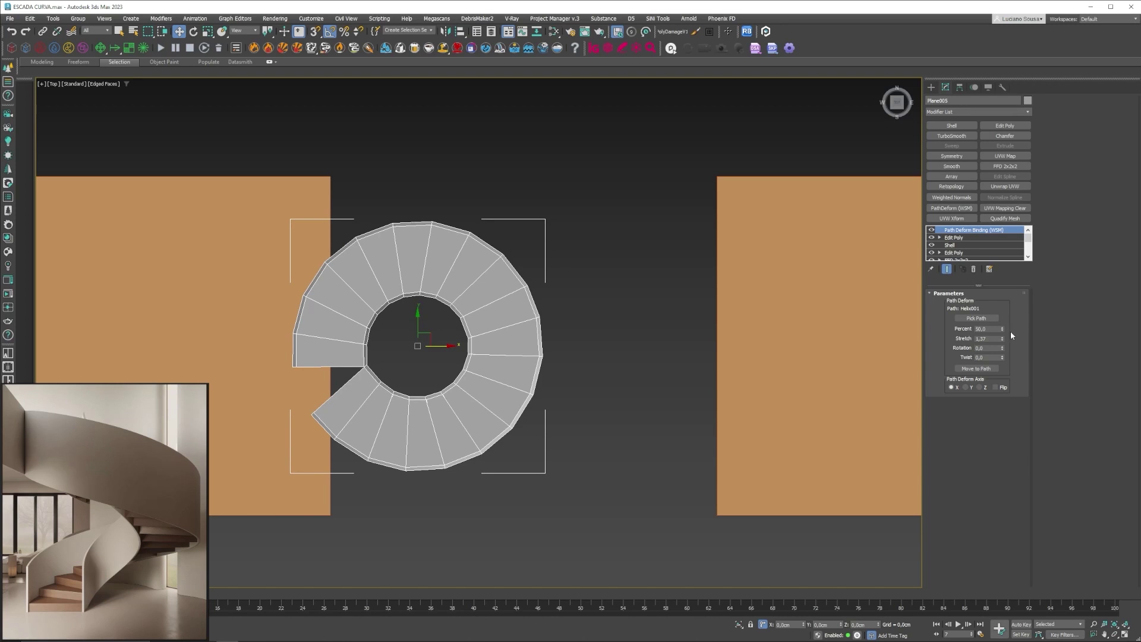
pyautogui.moveTo(1003, 329); pyautogui.dragTo(1008, 329)
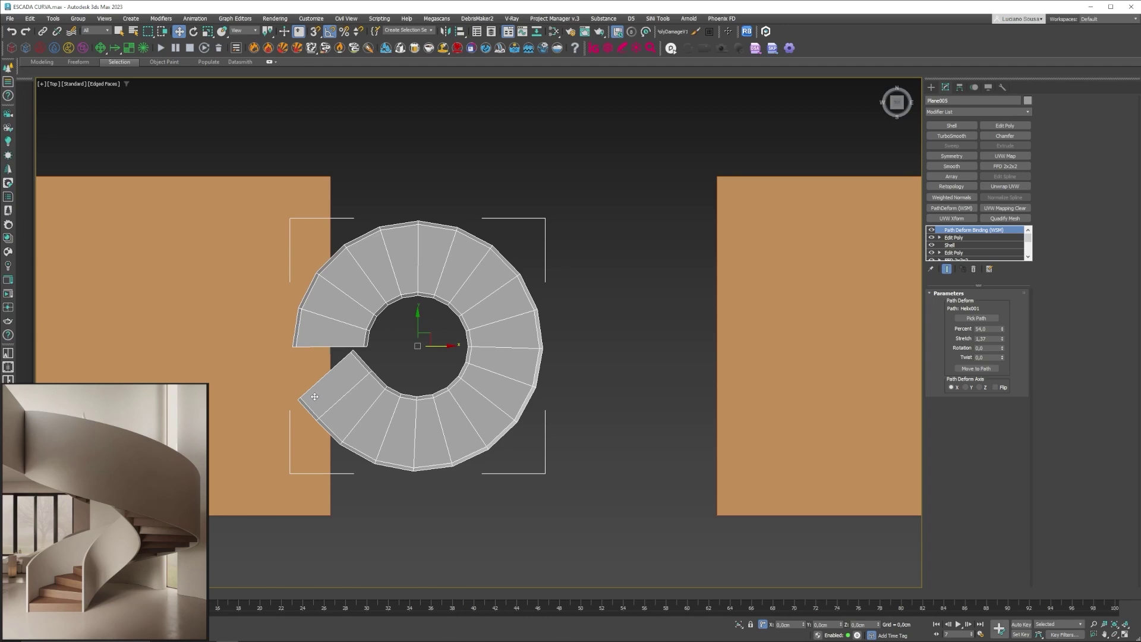
# Step: Examine the curved staircase in perspective from several sides with the edge display off
pyautogui.scroll(-3, 577, 419)
pyautogui.keyDown('alt'); pyautogui.moveTo(561, 418); pyautogui.dragTo(401, 422, button='middle'); pyautogui.keyUp('alt')
pyautogui.press('p')
pyautogui.keyDown('alt'); pyautogui.moveTo(402, 478); pyautogui.dragTo(380, 449, button='middle'); pyautogui.keyUp('alt')
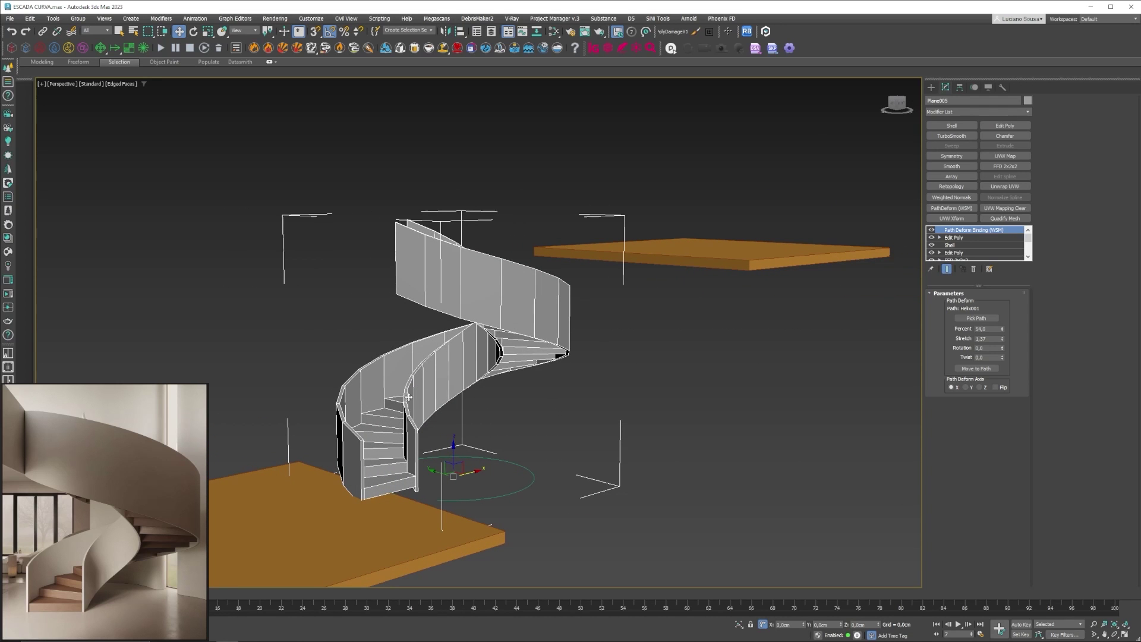
pyautogui.keyDown('alt'); pyautogui.moveTo(408, 376); pyautogui.dragTo(440, 360, button='middle'); pyautogui.keyUp('alt')
pyautogui.press('F4')
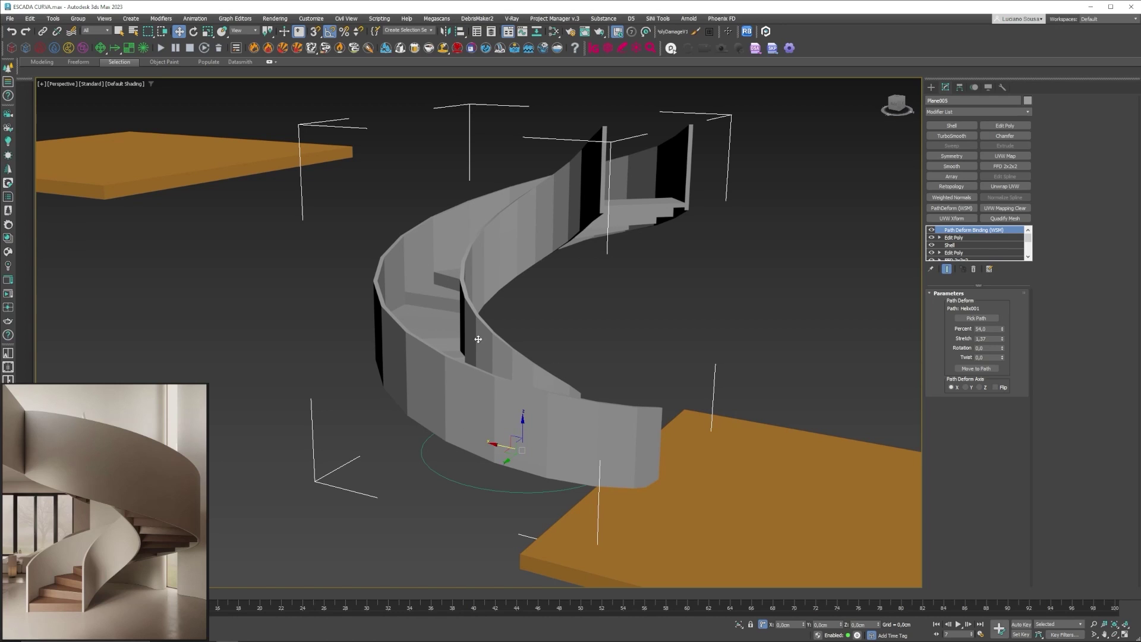
# Step: Turn off the path deform in the staircase's modifier stack and show the edges of the straight version
pyautogui.click(932, 230)
pyautogui.moveTo(509, 290)
pyautogui.keyDown('alt'); pyautogui.mouseDown(button='middle')
pyautogui.moveTo(443, 313)
pyautogui.moveTo(435, 336)
pyautogui.mouseUp(button='middle'); pyautogui.keyUp('alt')
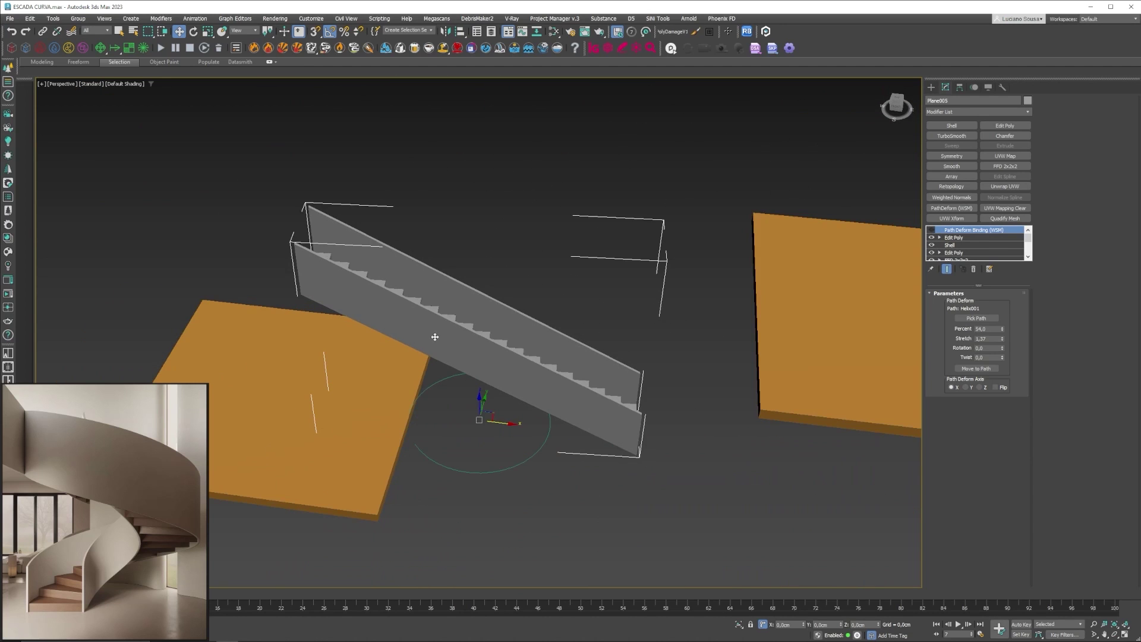
pyautogui.press('F4')
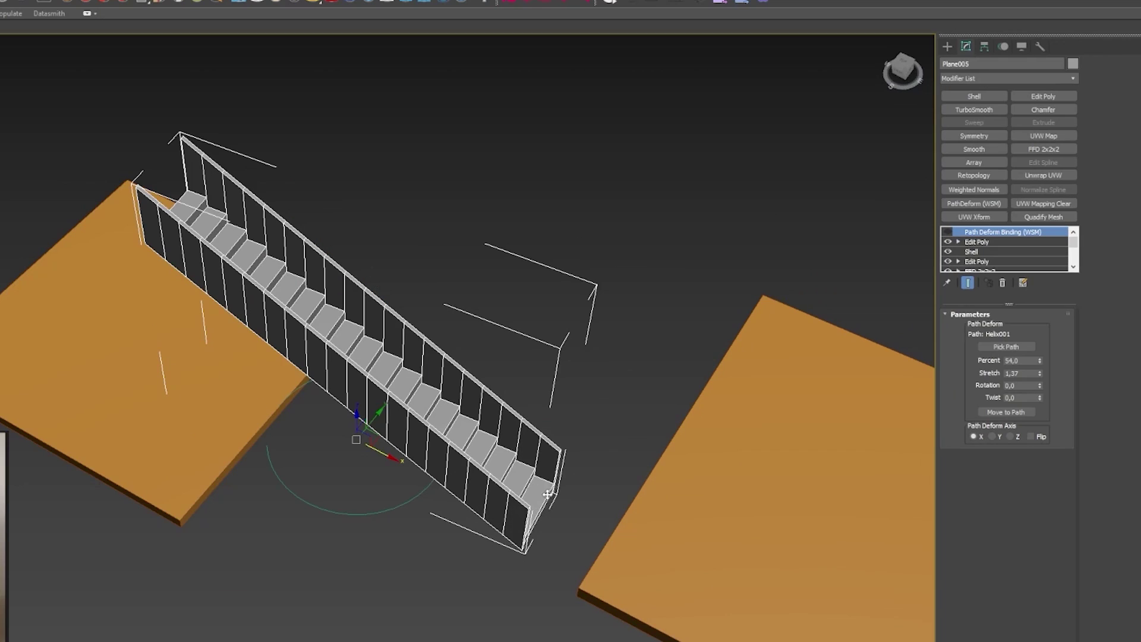
# Step: Apply a Chamfer modifier beneath the path deform with an amount of 0.1 cm
pyautogui.click(1005, 136)
pyautogui.scroll(-5, 463, 368)
pyautogui.scroll(10, 407, 448)
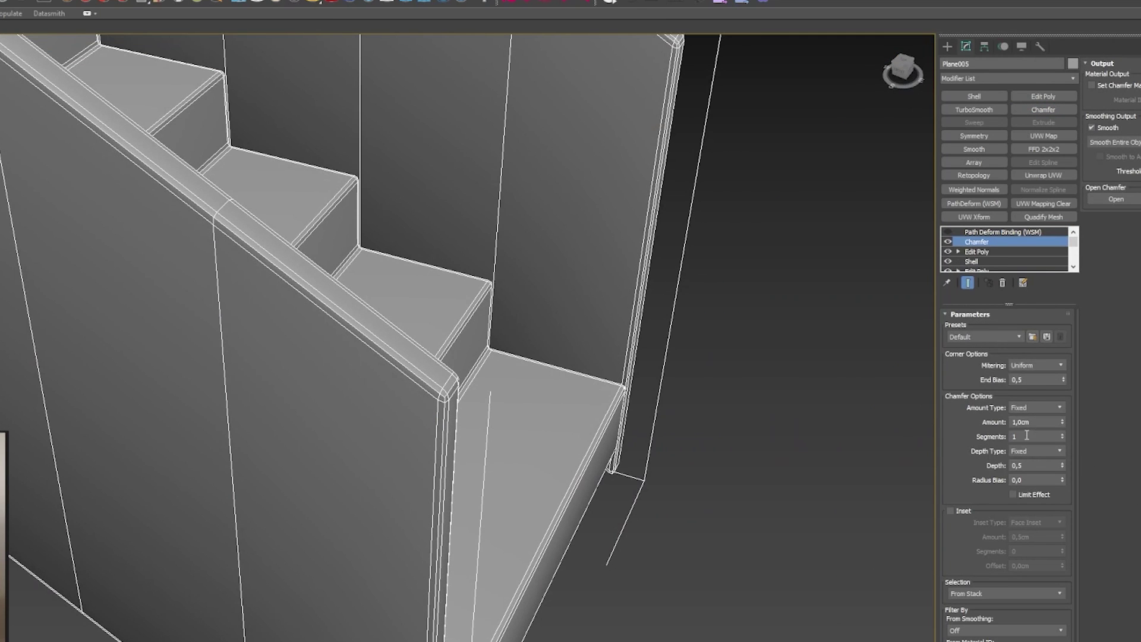
pyautogui.click(1041, 421)
pyautogui.write('0,1')
pyautogui.press('Return')
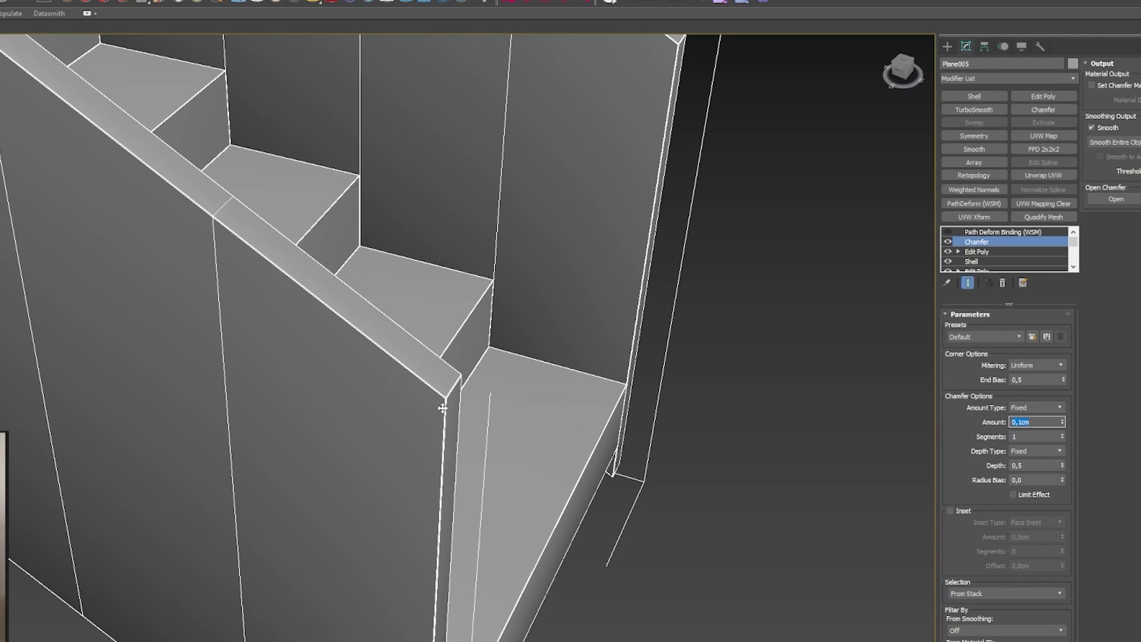
# Step: Add TurboSmooth above the chamfer and examine the corners where the steps meet the guardrails
pyautogui.scroll(-2, 431, 476)
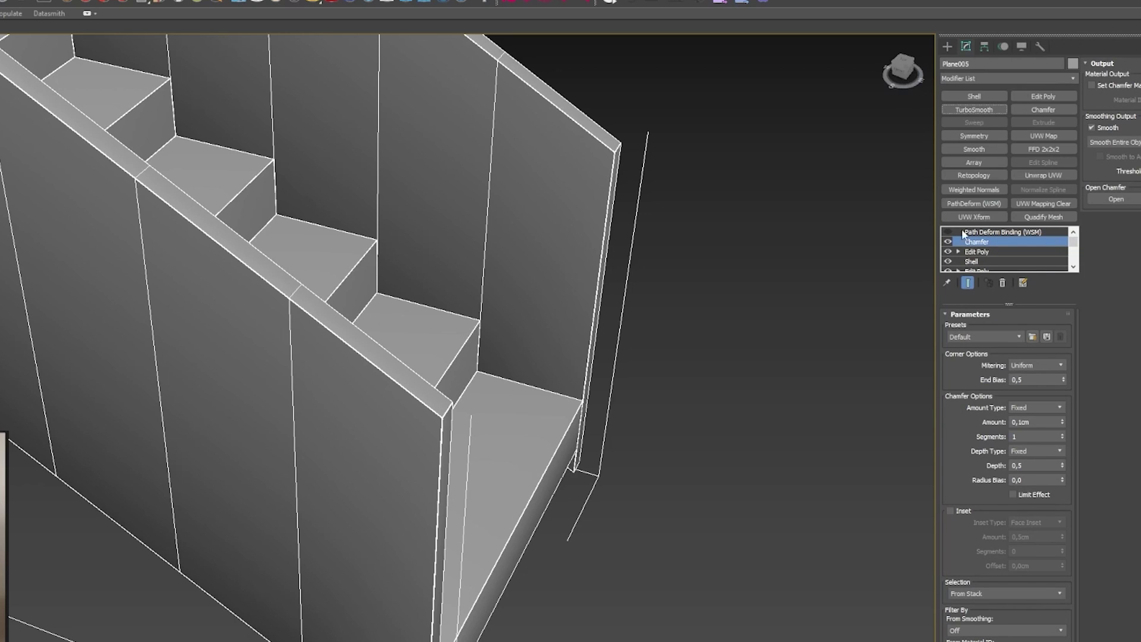
pyautogui.click(974, 109)
pyautogui.scroll(6, 392, 431)
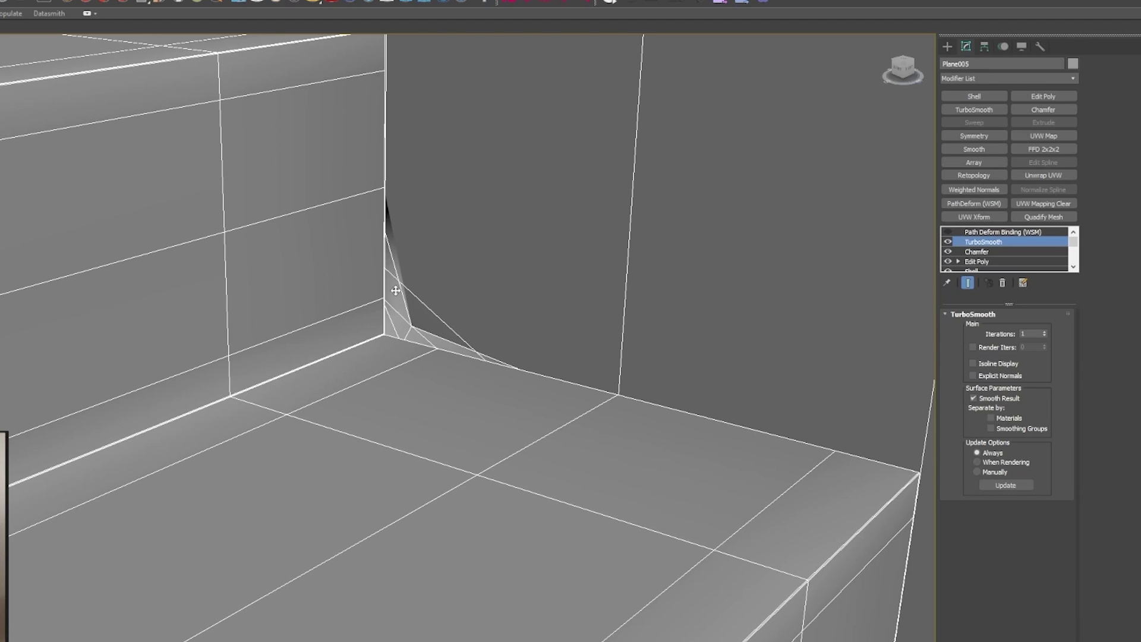
pyautogui.scroll(-8, 410, 319)
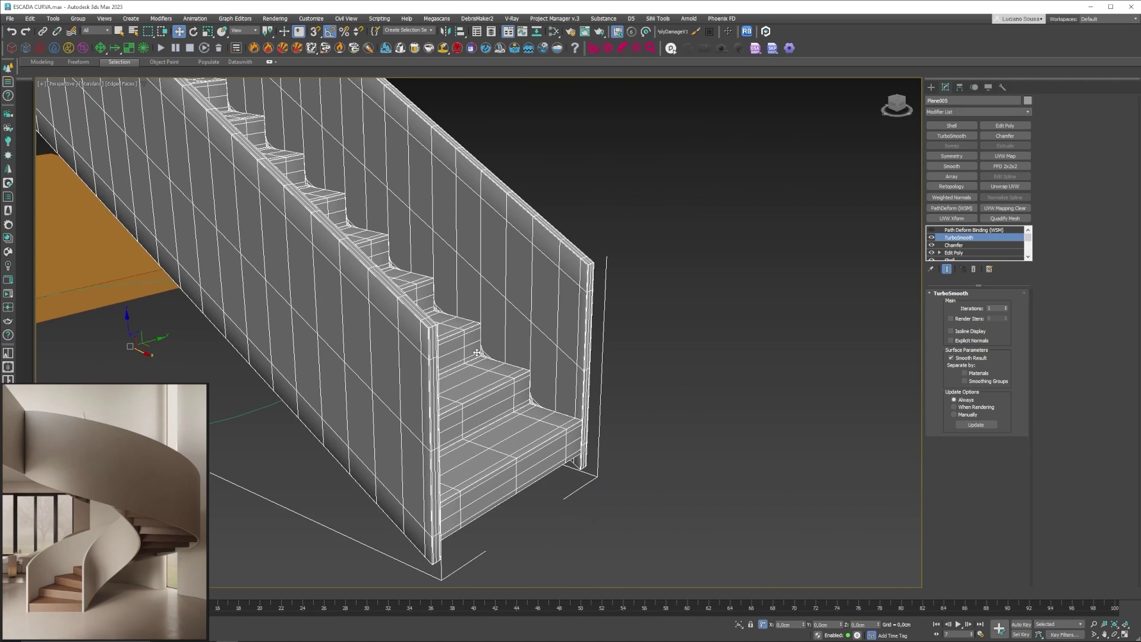
pyautogui.keyDown('alt'); pyautogui.moveTo(477, 353); pyautogui.dragTo(610, 337, button='middle'); pyautogui.keyUp('alt')
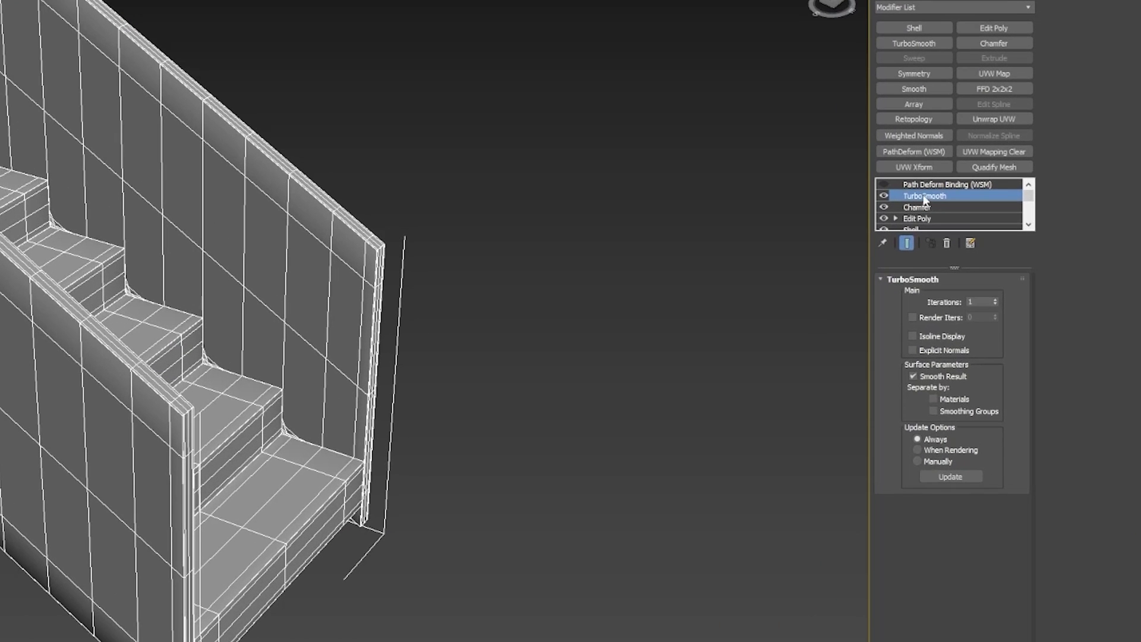
# Step: Delete the TurboSmooth and Chamfer modifiers from the staircase
pyautogui.rightClick(957, 237)
pyautogui.click(951, 218)
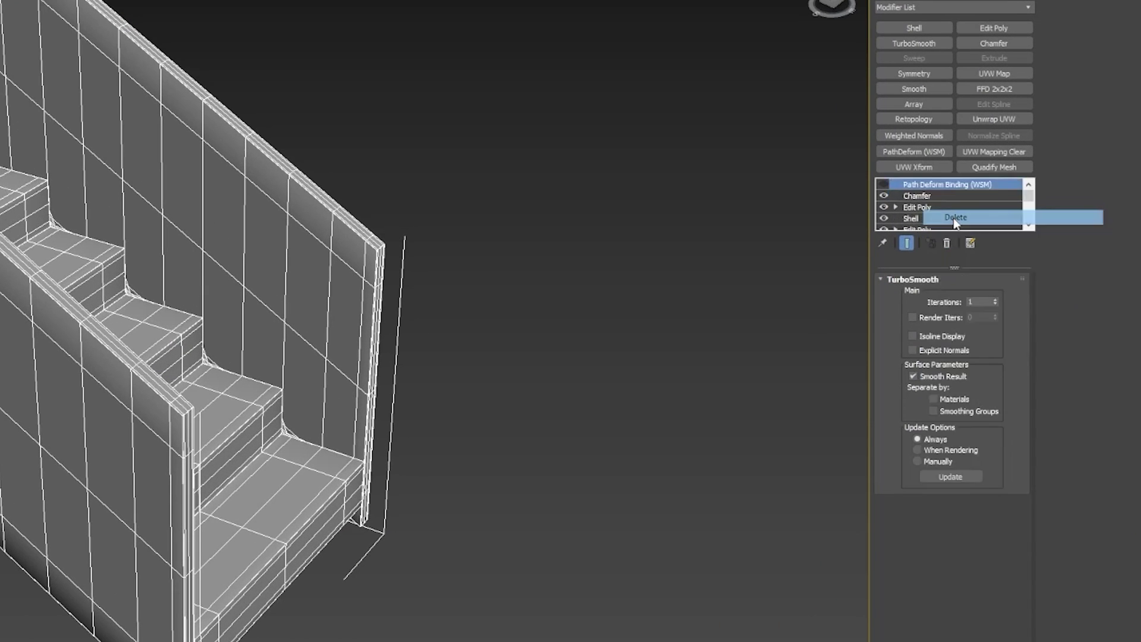
pyautogui.rightClick(923, 197)
pyautogui.click(952, 219)
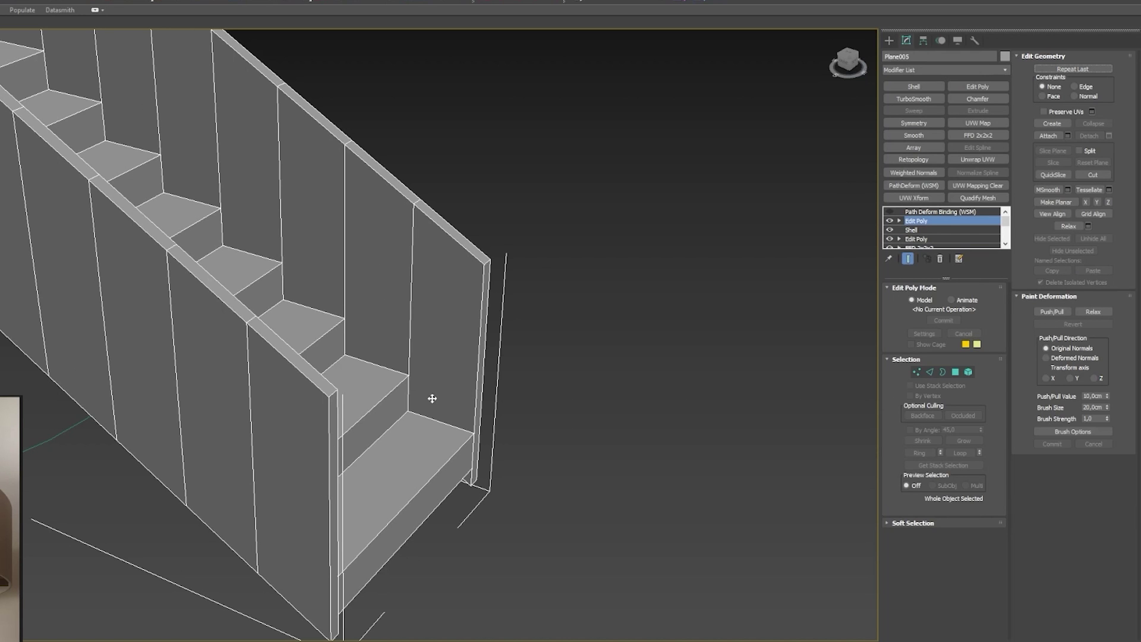
# Step: Detach the steps element from the guardrails as a separate object, with the clone option off
pyautogui.click(968, 372)
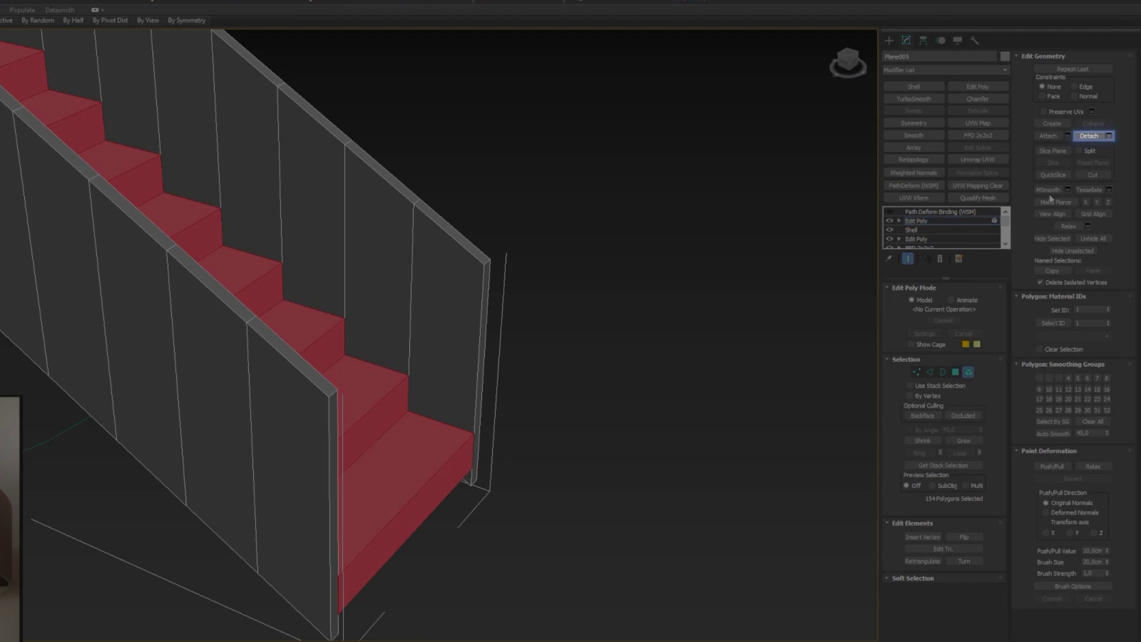
pyautogui.click(1089, 135)
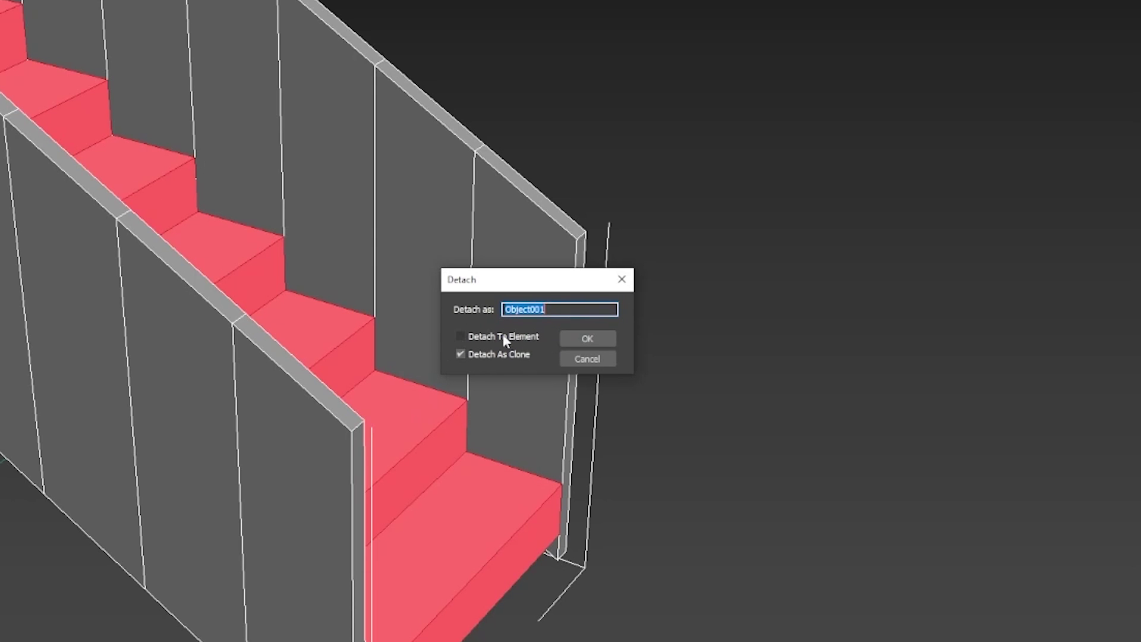
pyautogui.click(463, 354)
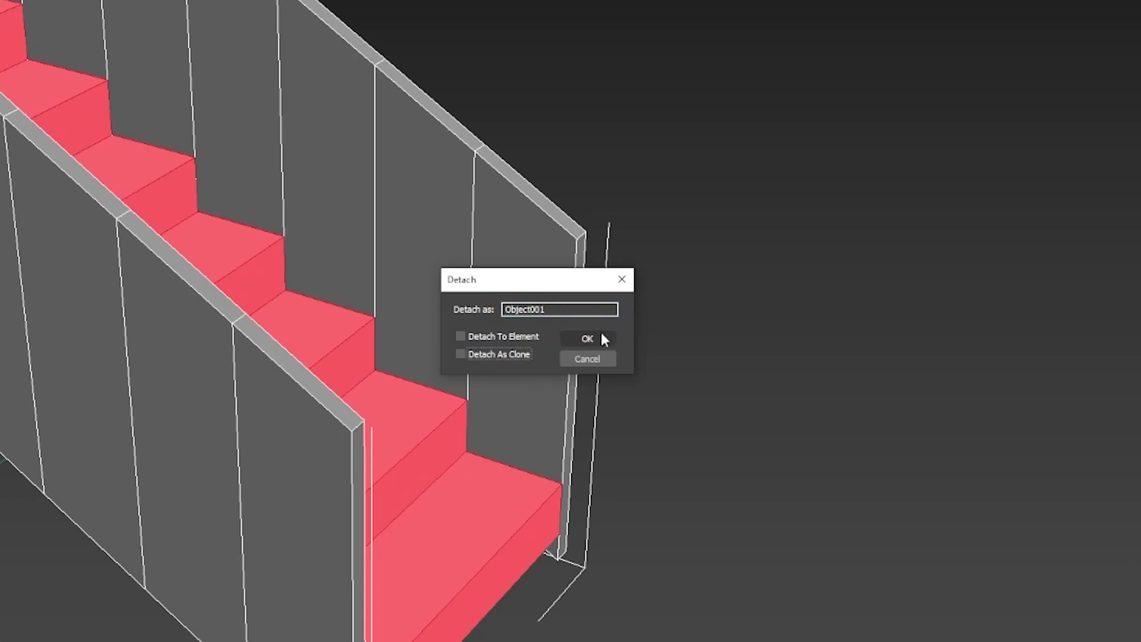
pyautogui.click(588, 338)
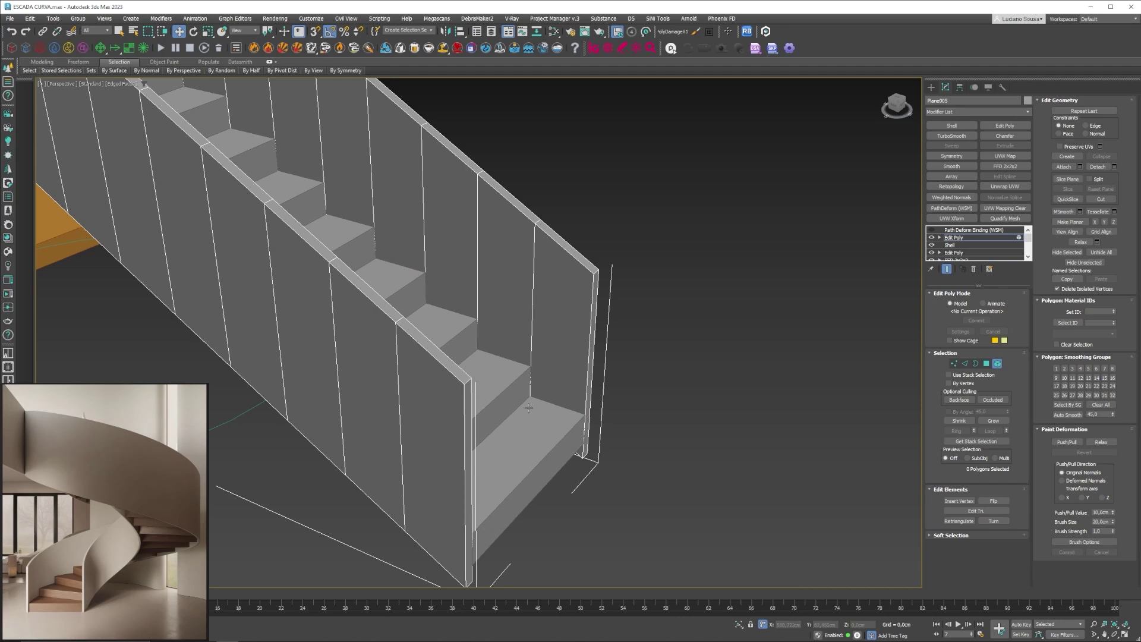
# Step: Isolate the detached steps and apply a Chamfer modifier to them
pyautogui.click(973, 230)
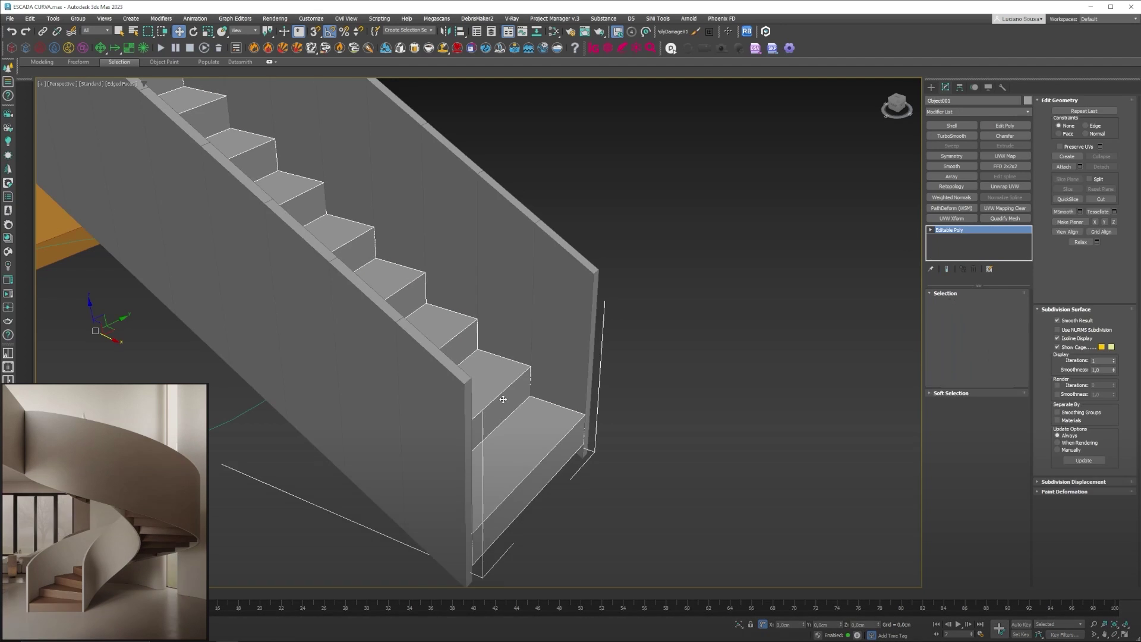
pyautogui.hotkey('ctrl', 'q')
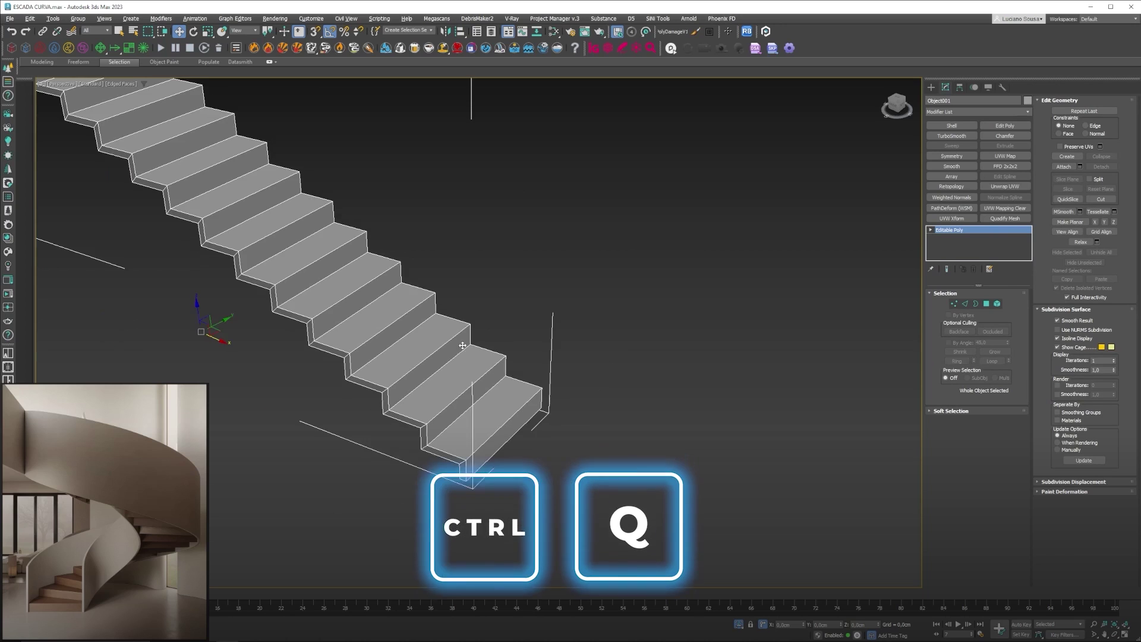
pyautogui.scroll(5, 466, 433)
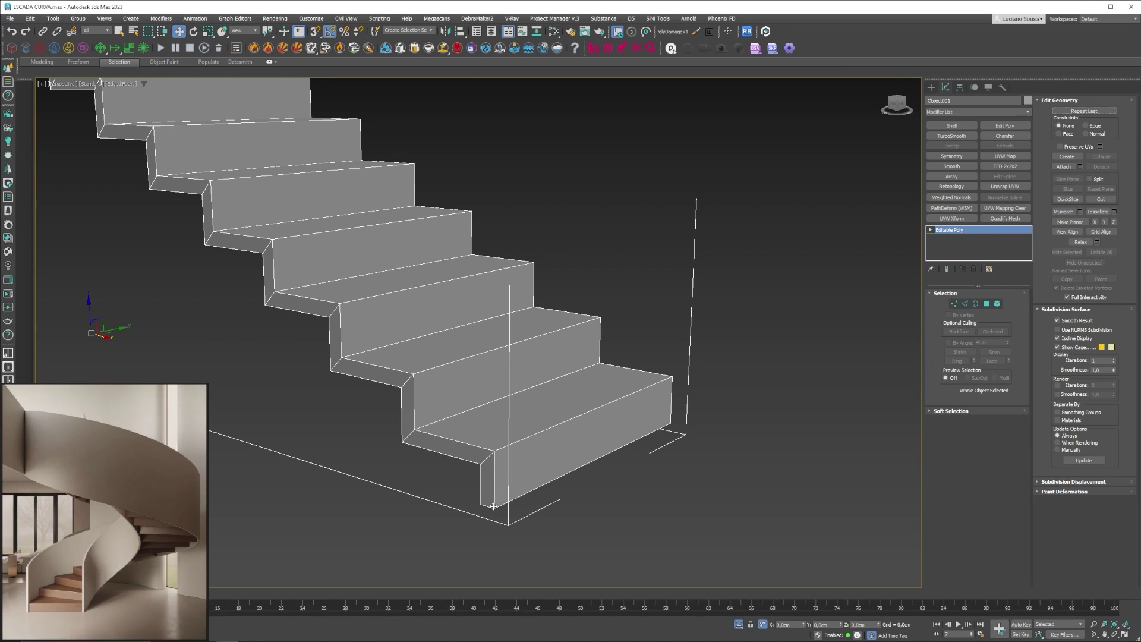
pyautogui.scroll(2, 496, 479)
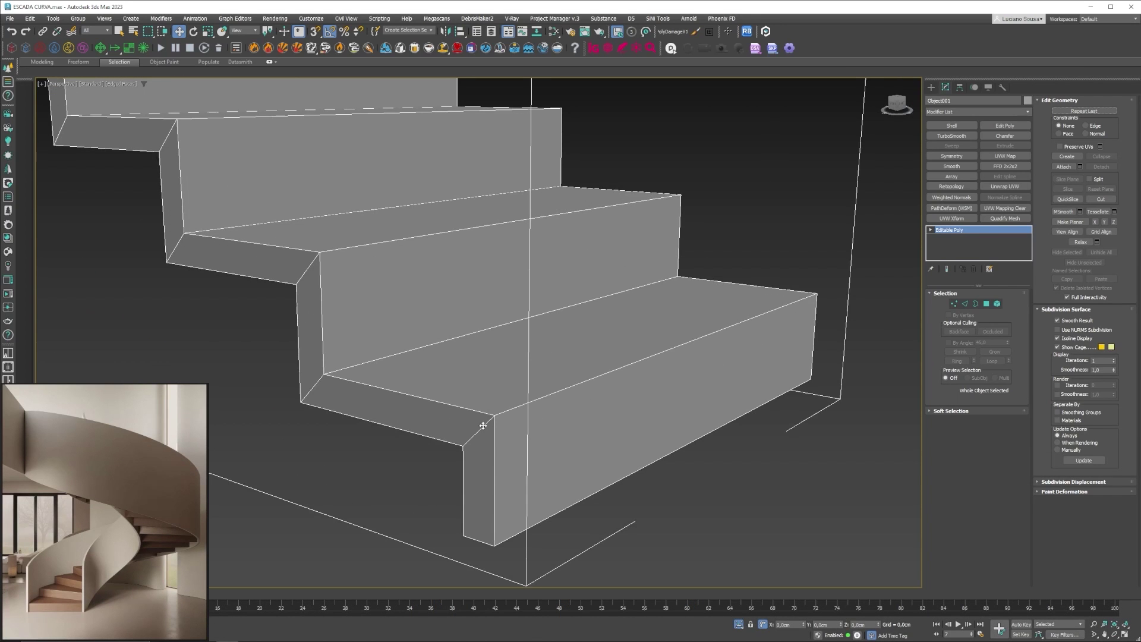
pyautogui.click(1006, 136)
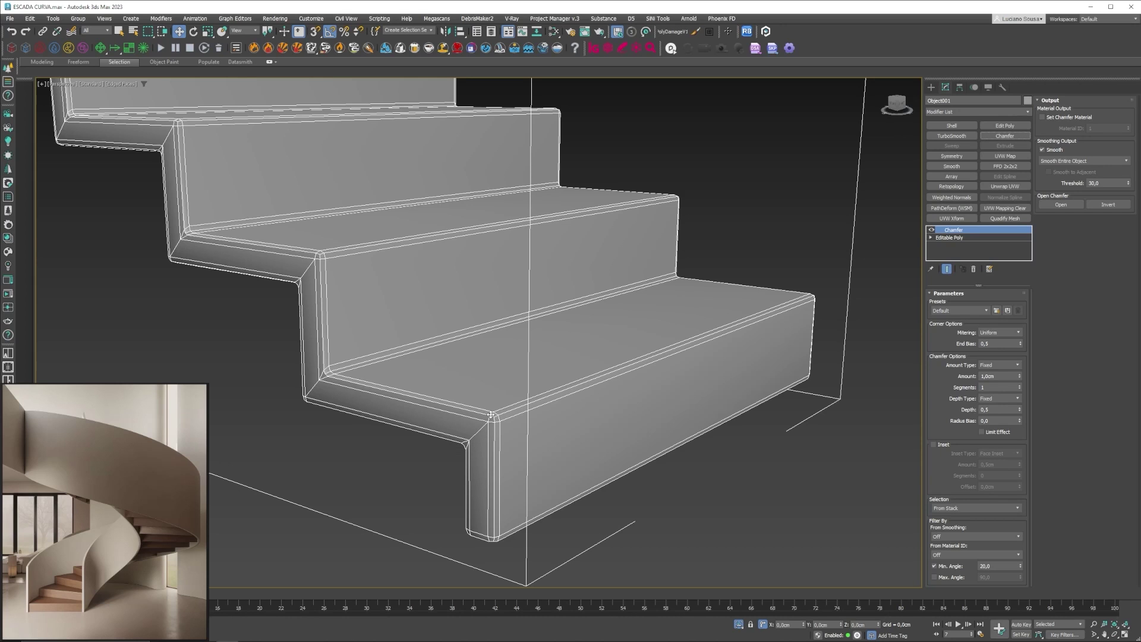
# Step: Preview TurboSmooth above the steps' chamfer and delete both the TurboSmooth and Chamfer modifiers
pyautogui.click(952, 136)
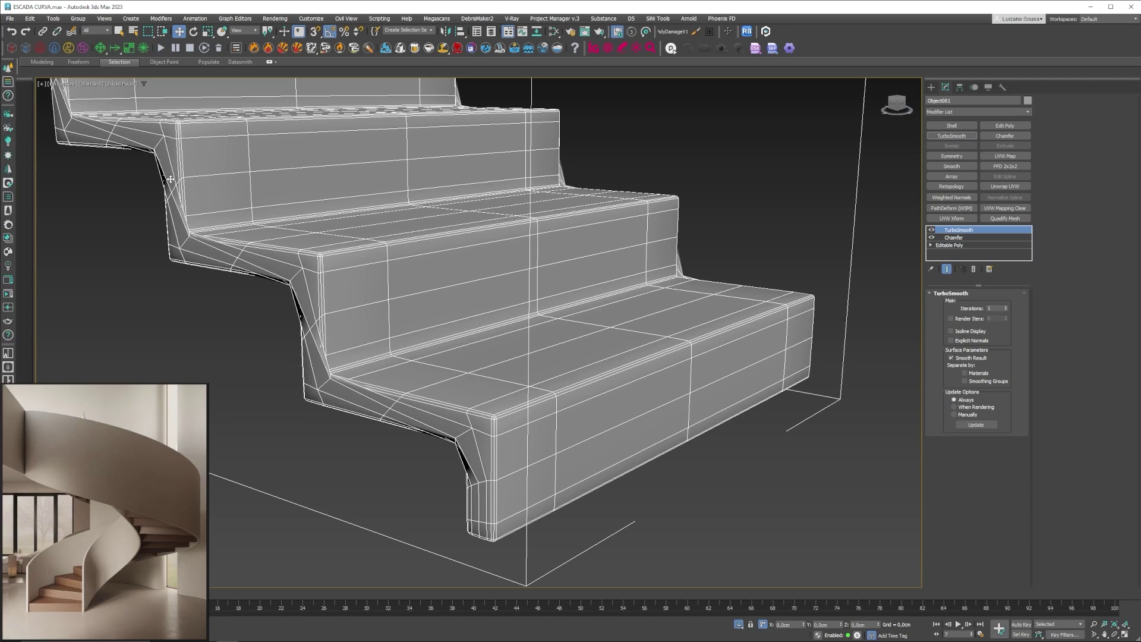
pyautogui.click(931, 230)
pyautogui.keyDown('ctrl'); pyautogui.click(957, 237); pyautogui.keyUp('ctrl')
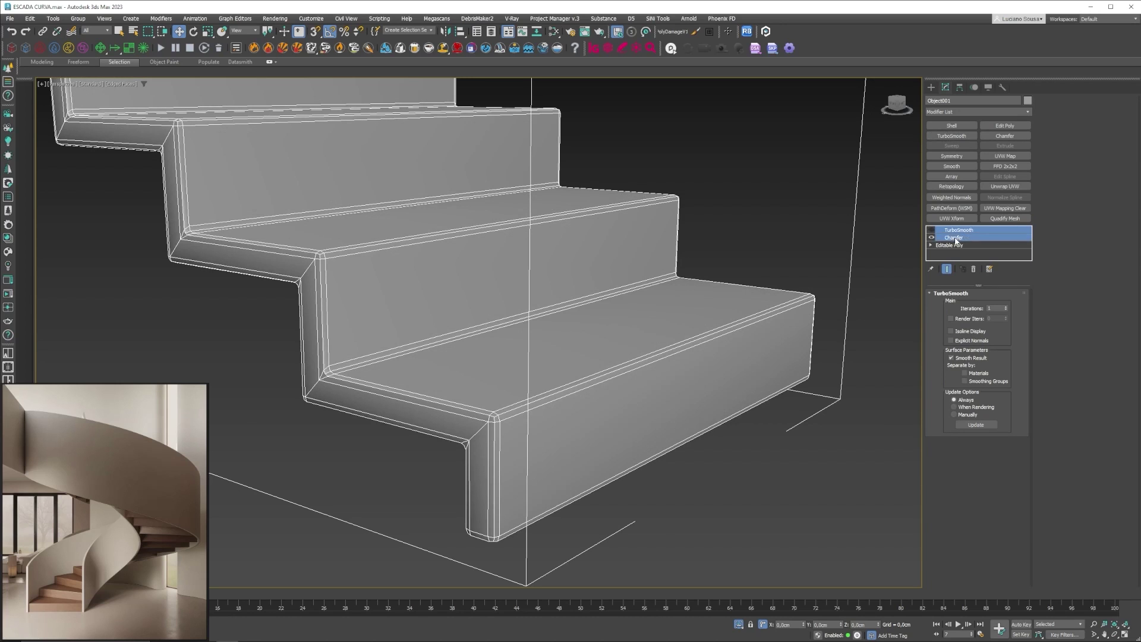
pyautogui.rightClick(961, 237)
pyautogui.click(984, 252)
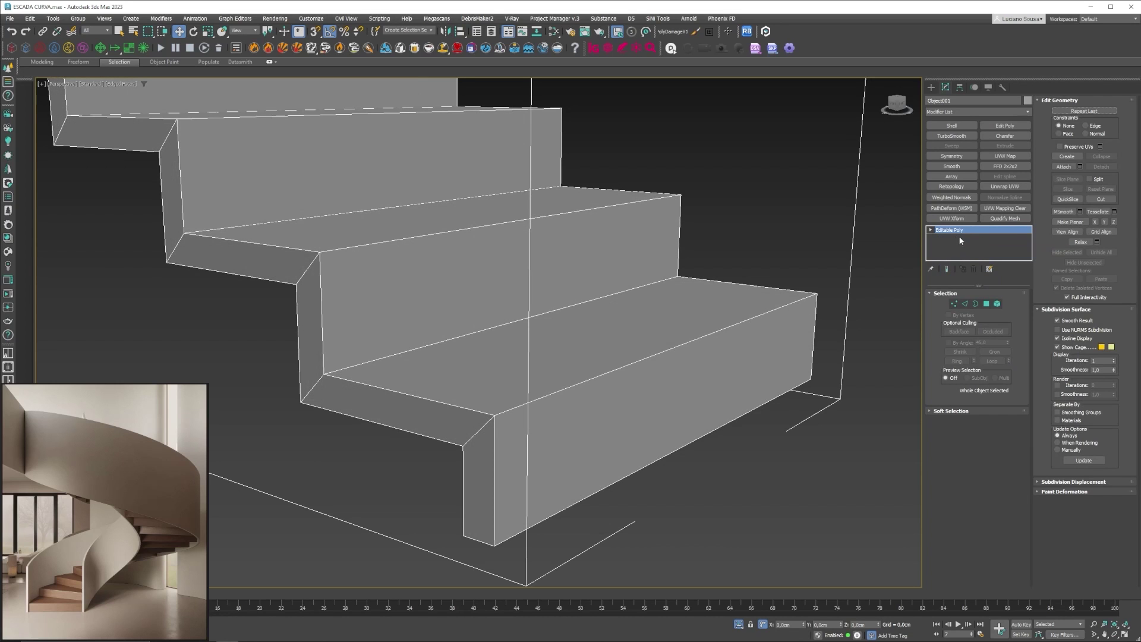
# Step: Select all edges of the steps' Editable Poly and chamfer them by 0,1 cm
pyautogui.click(964, 305)
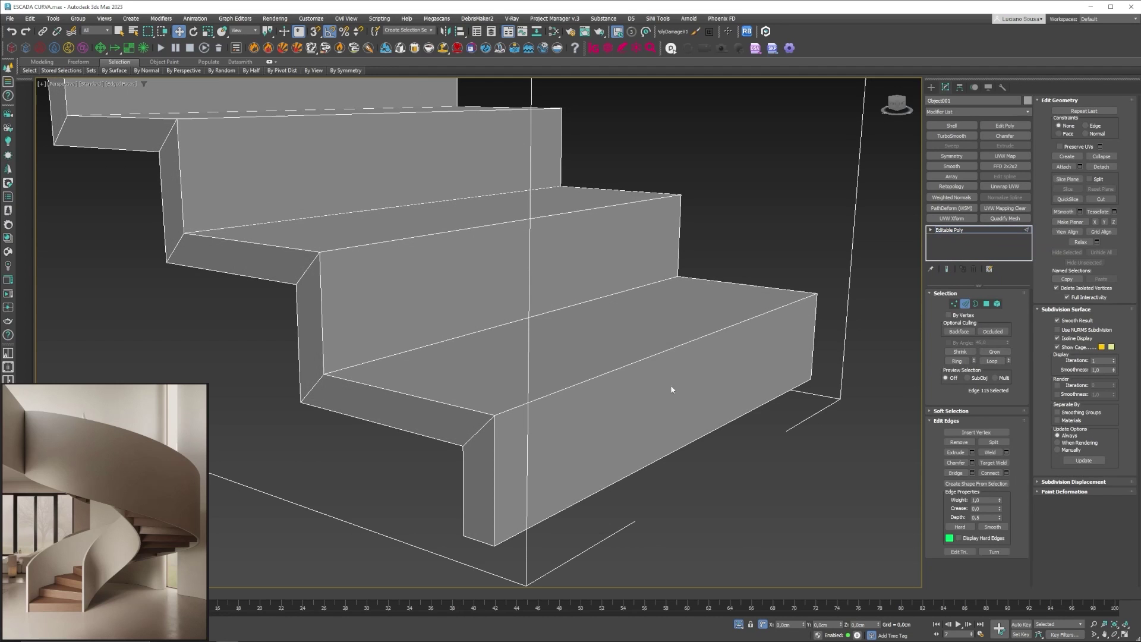
pyautogui.hotkey('ctrl', 'a')
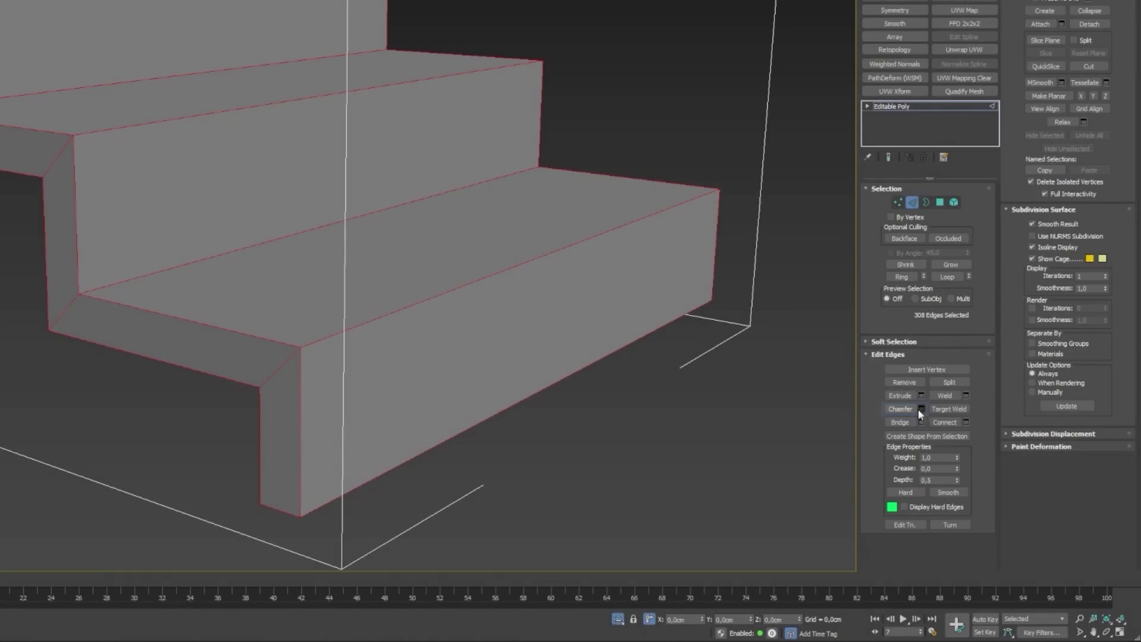
pyautogui.click(921, 409)
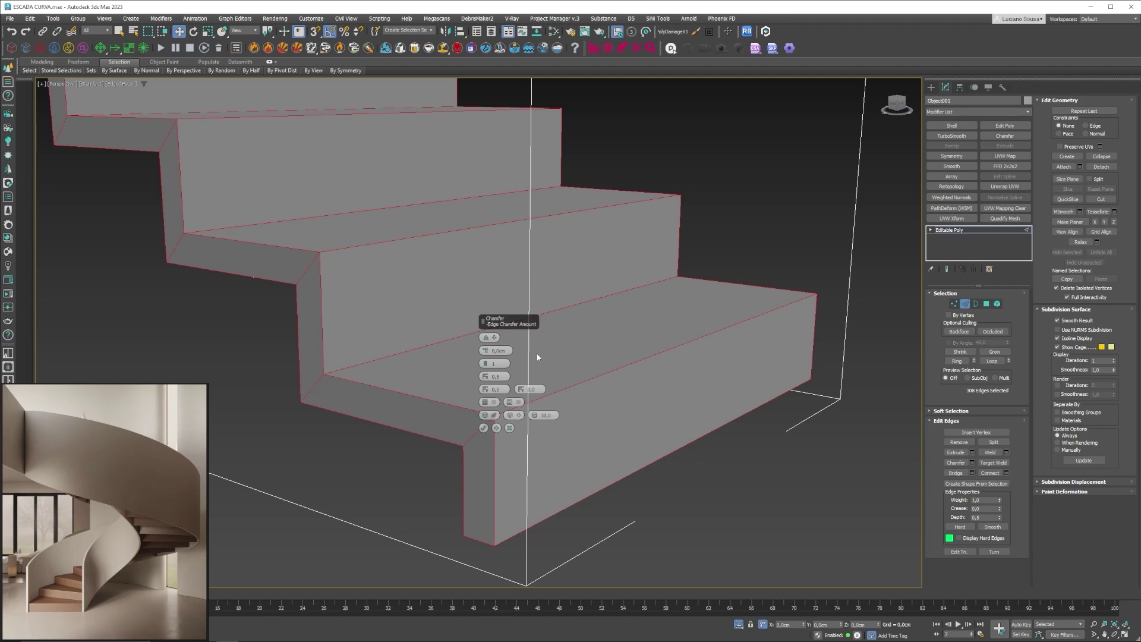
pyautogui.click(504, 350)
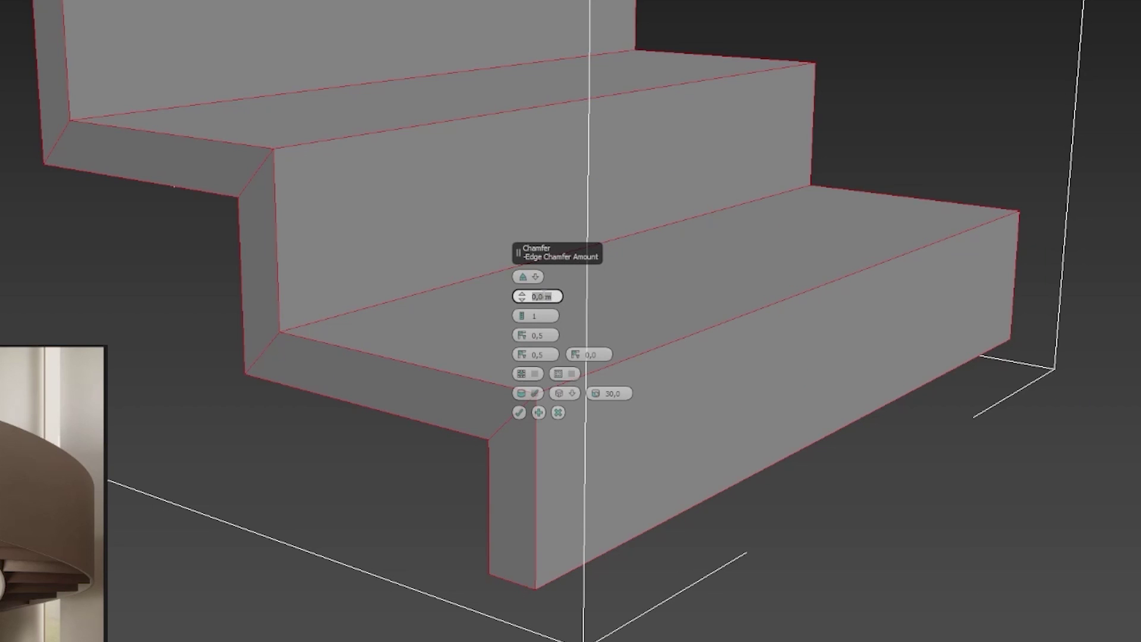
pyautogui.write('0,3')
pyautogui.press('Return')
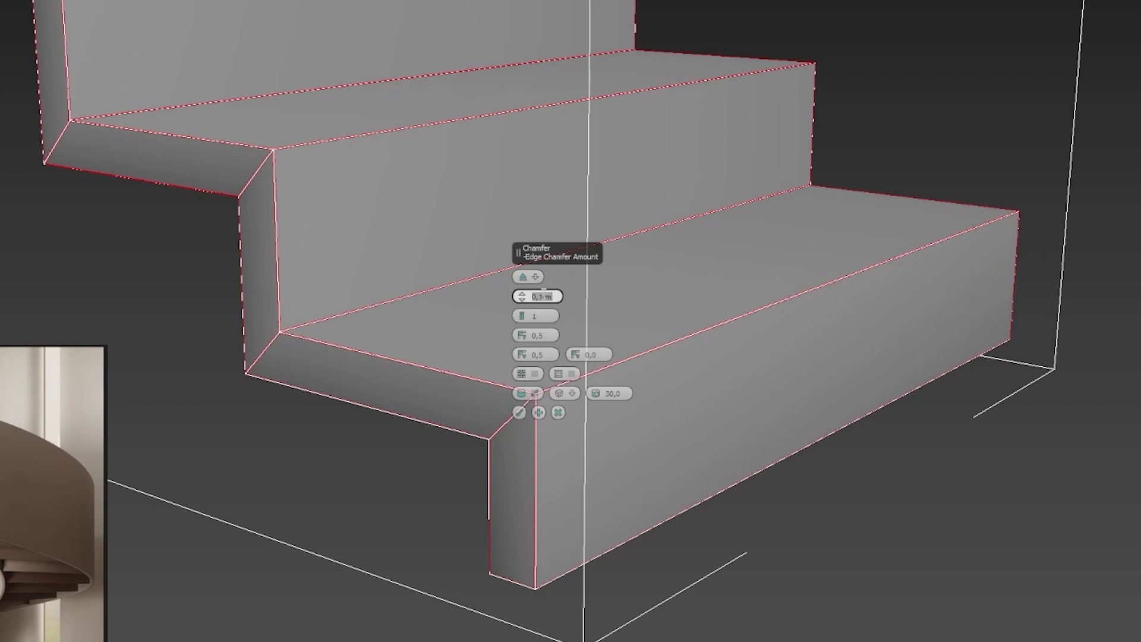
pyautogui.write('0,1cm')
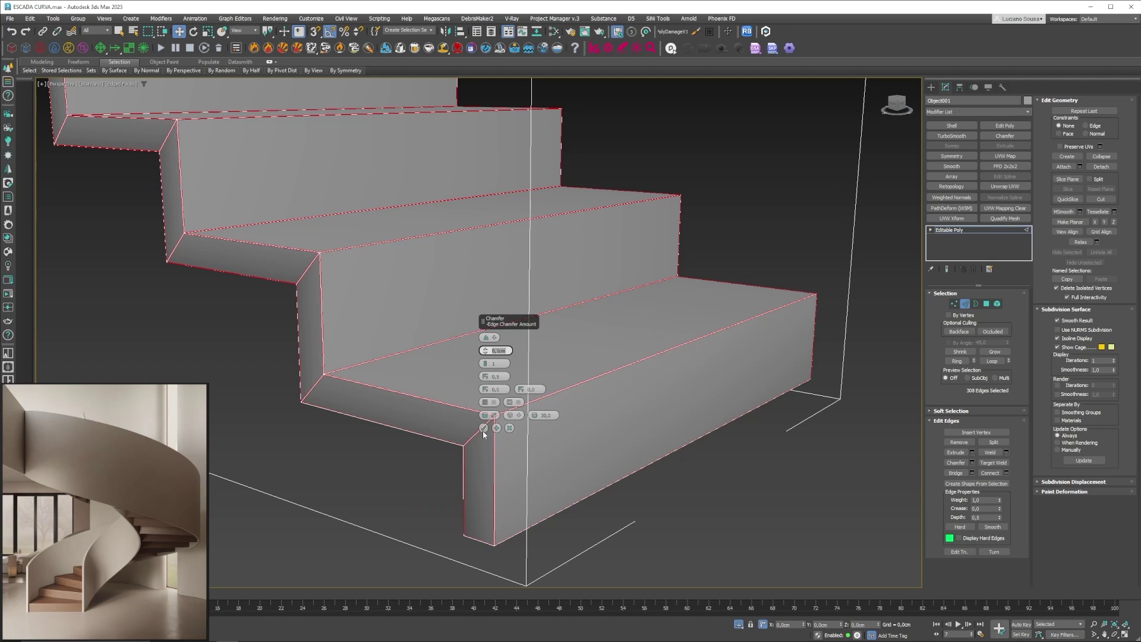
pyautogui.click(483, 429)
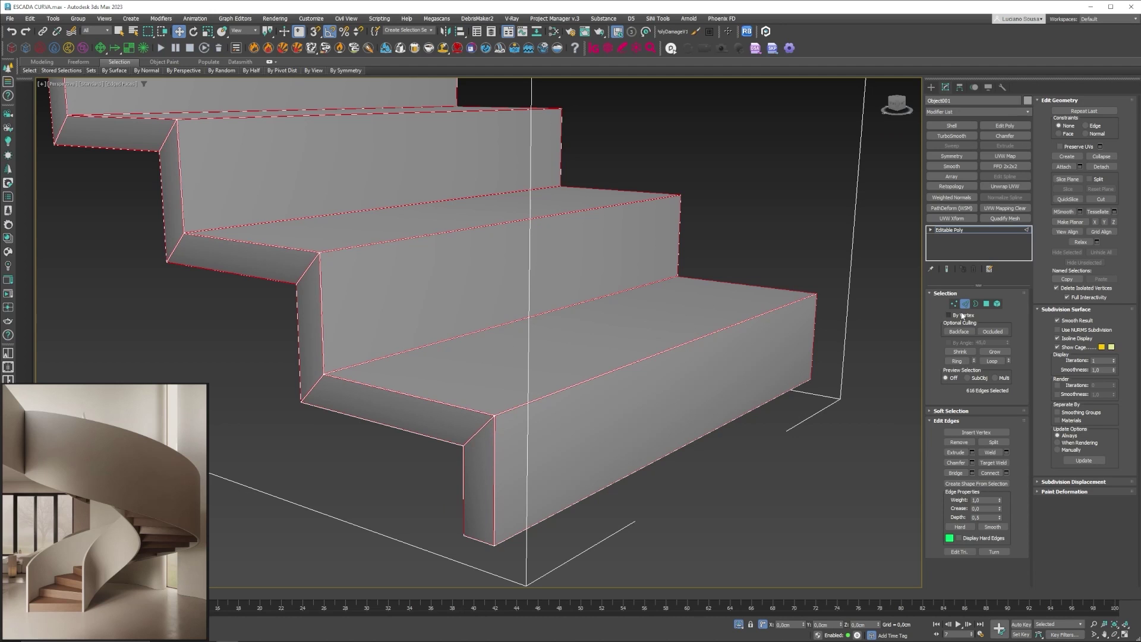
# Step: Add a TurboSmooth modifier to the edge-chamfered steps to check the smoothing, and turn its display off
pyautogui.click(964, 304)
pyautogui.click(953, 136)
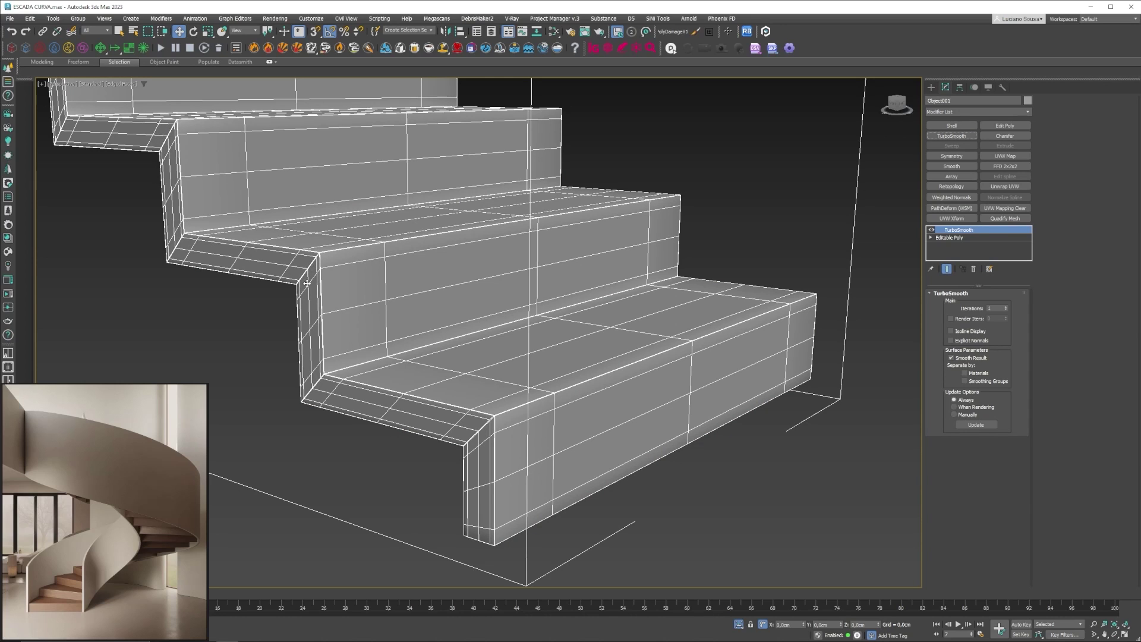
pyautogui.click(931, 230)
# Step: Ring-select the edges running across the steps' width in the Editable Poly and connect them with 3 segments
pyautogui.click(954, 238)
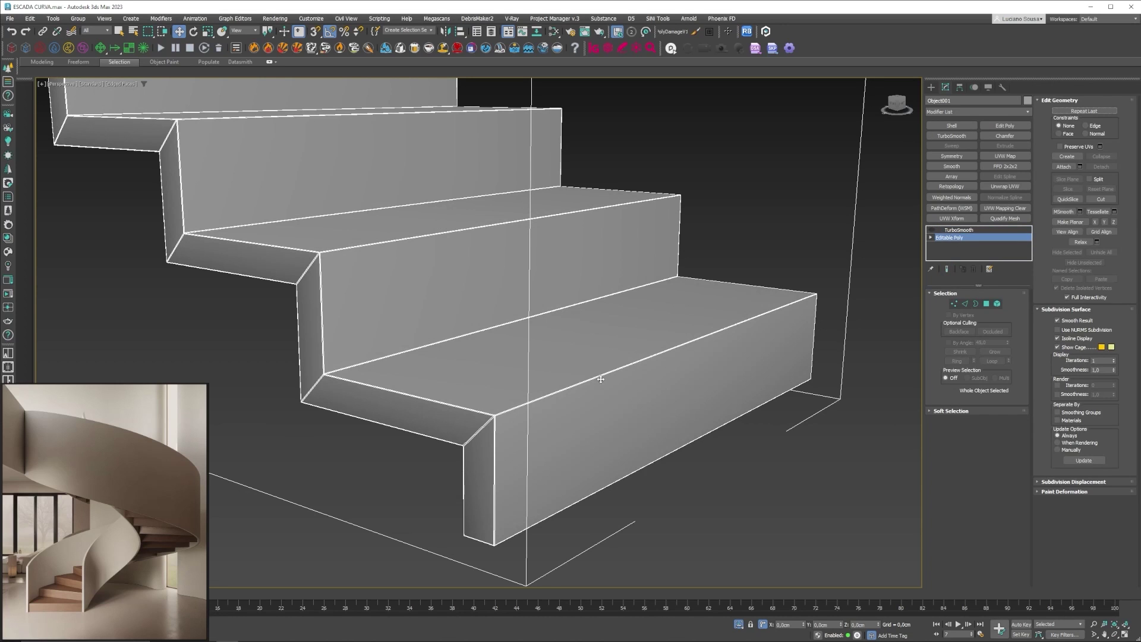
pyautogui.press('2')
pyautogui.click(619, 368)
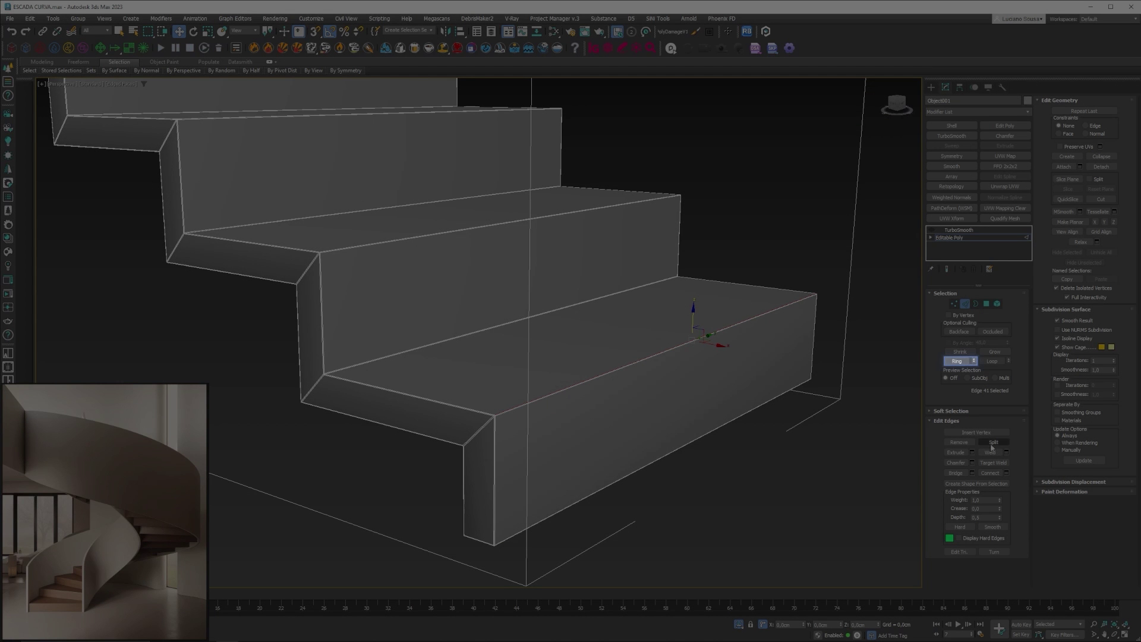
pyautogui.click(958, 362)
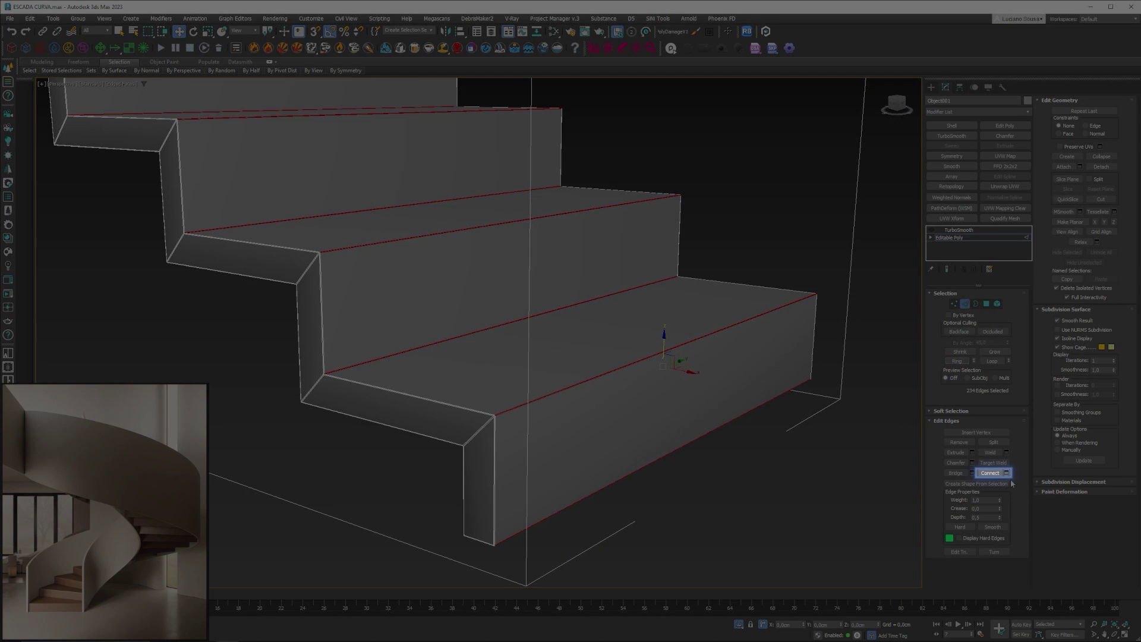
pyautogui.click(1006, 474)
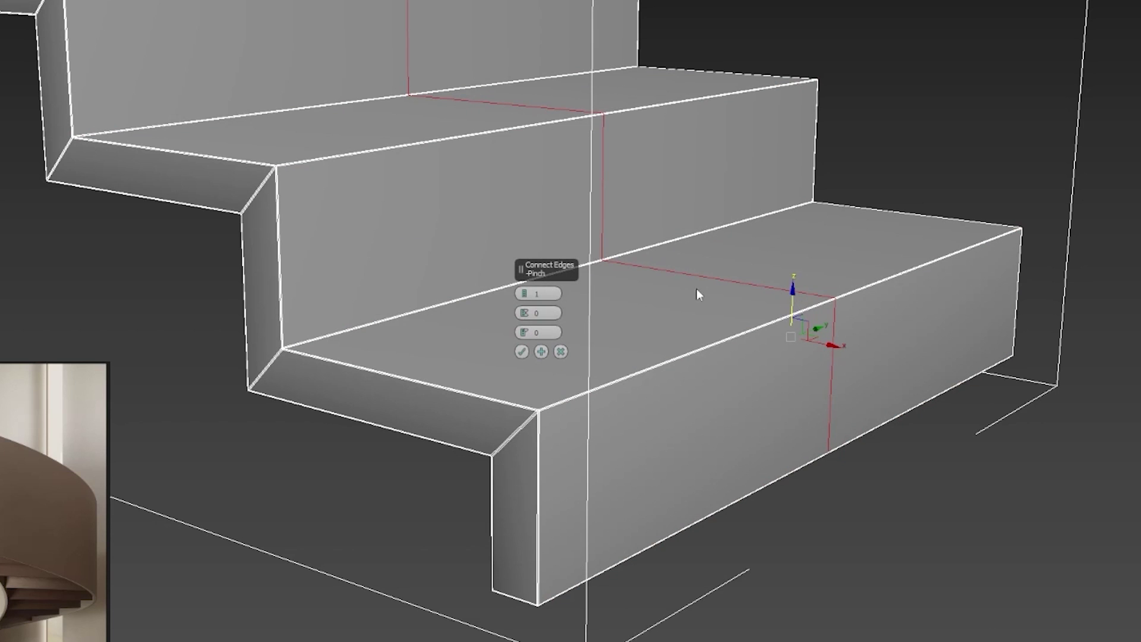
pyautogui.click(524, 291)
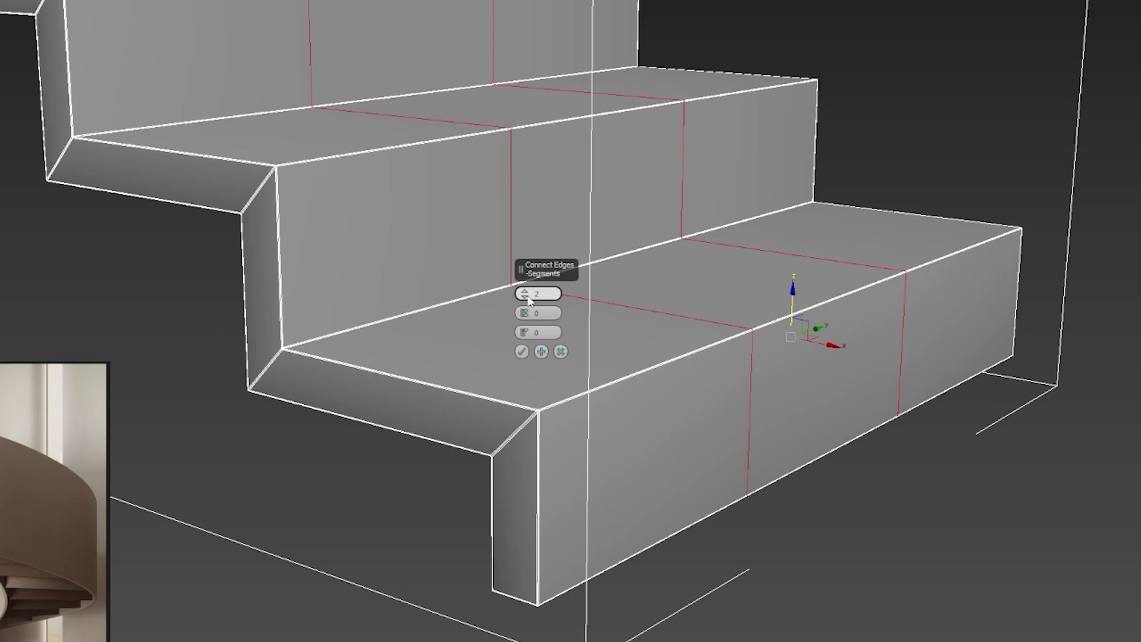
pyautogui.click(524, 291)
pyautogui.scroll(4, 414, 330)
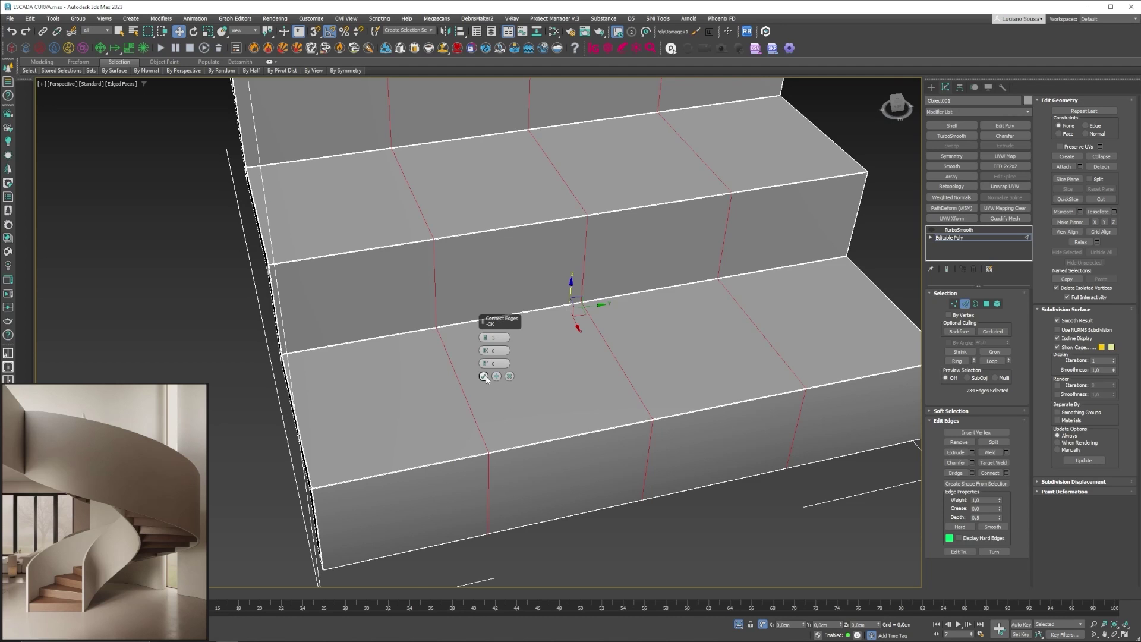
pyautogui.click(484, 377)
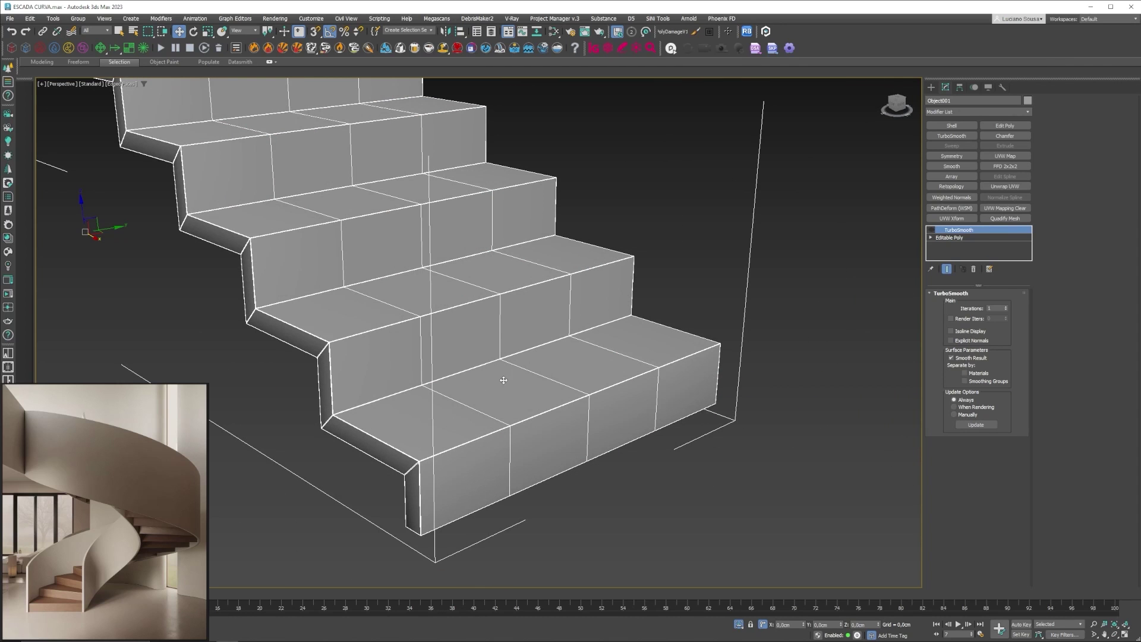
# Step: Turn TurboSmooth back on to examine the subdivided steps and delete the modifier
pyautogui.click(932, 231)
pyautogui.keyDown('alt'); pyautogui.moveTo(458, 337); pyautogui.dragTo(438, 288, button='middle'); pyautogui.keyUp('alt')
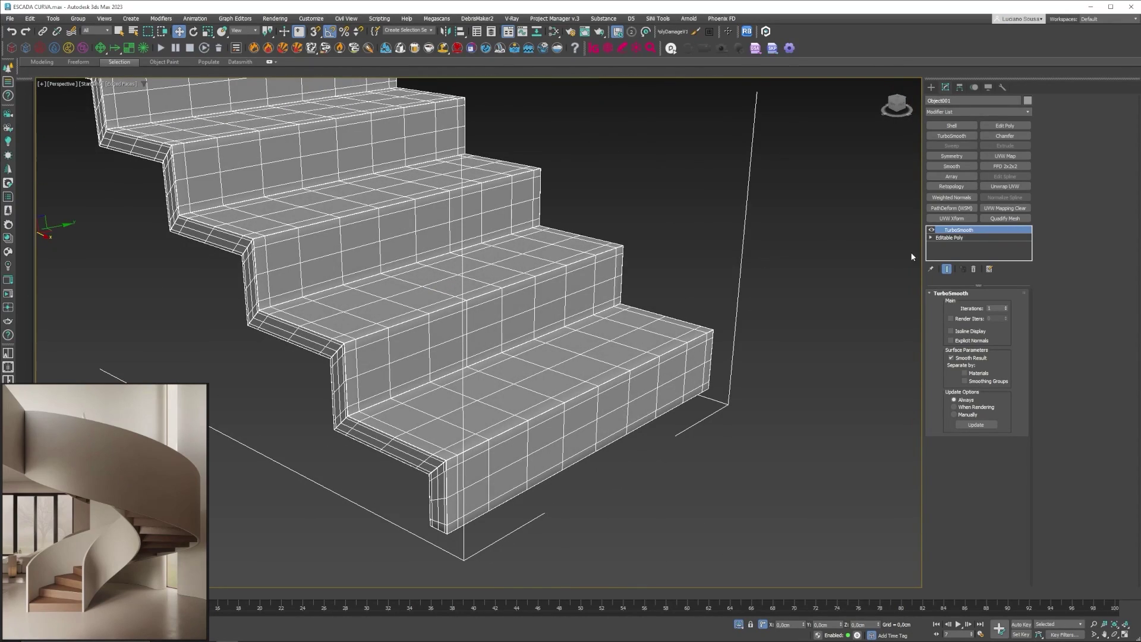
pyautogui.rightClick(966, 230)
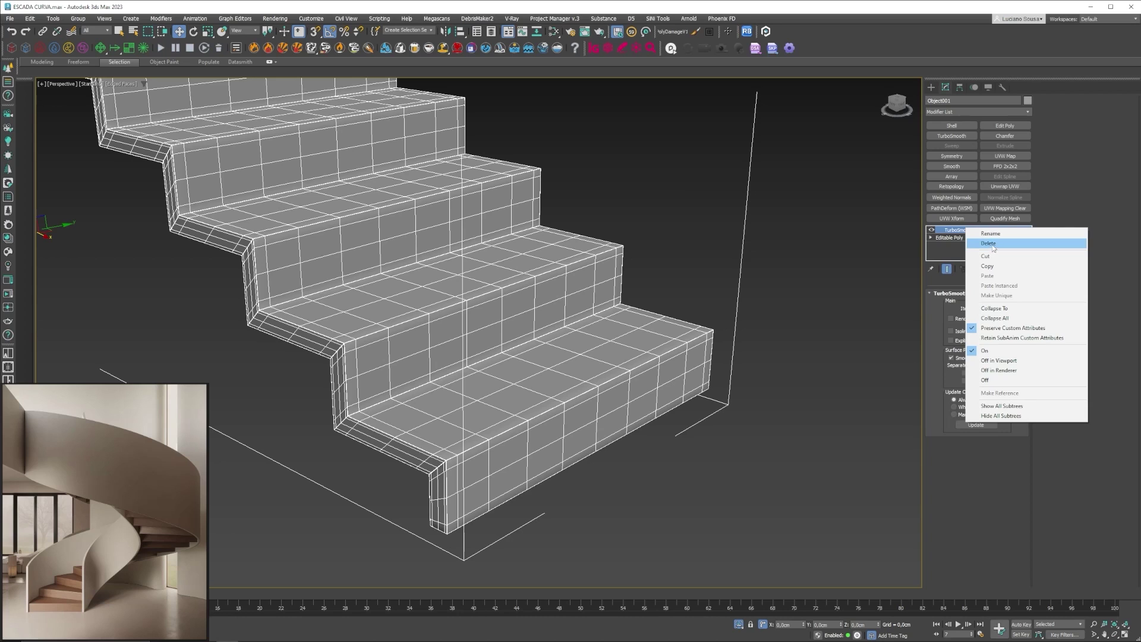
pyautogui.click(990, 244)
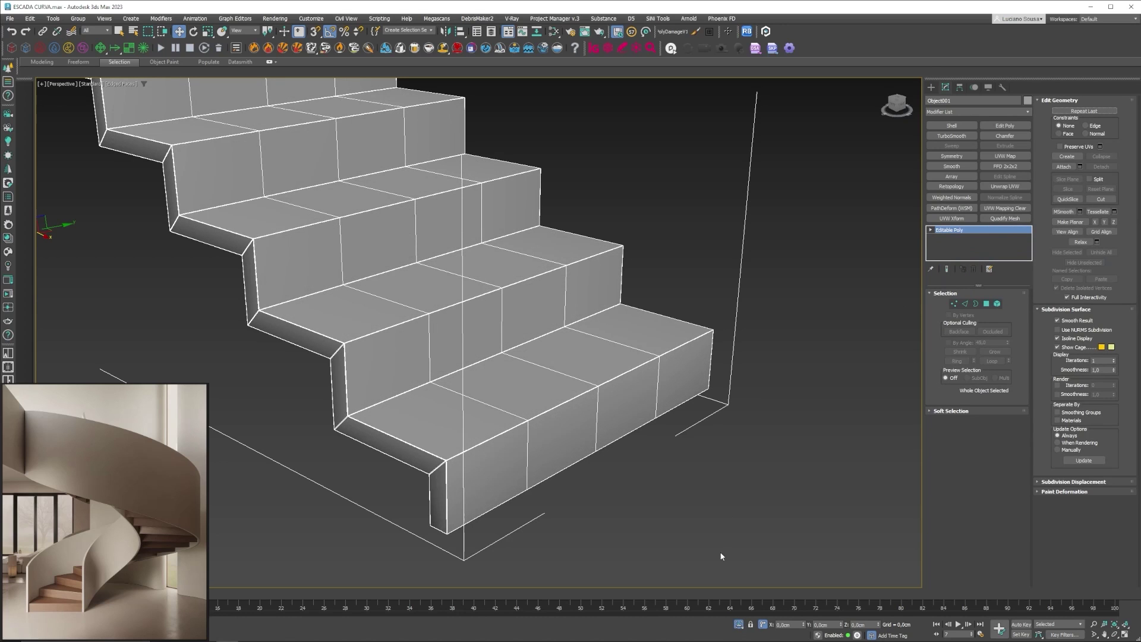
# Step: Exit isolation and add a Chamfer modifier with an amount of 0,1 cm to the guardrails, above Edit Poly and below the path deform
pyautogui.click(739, 625)
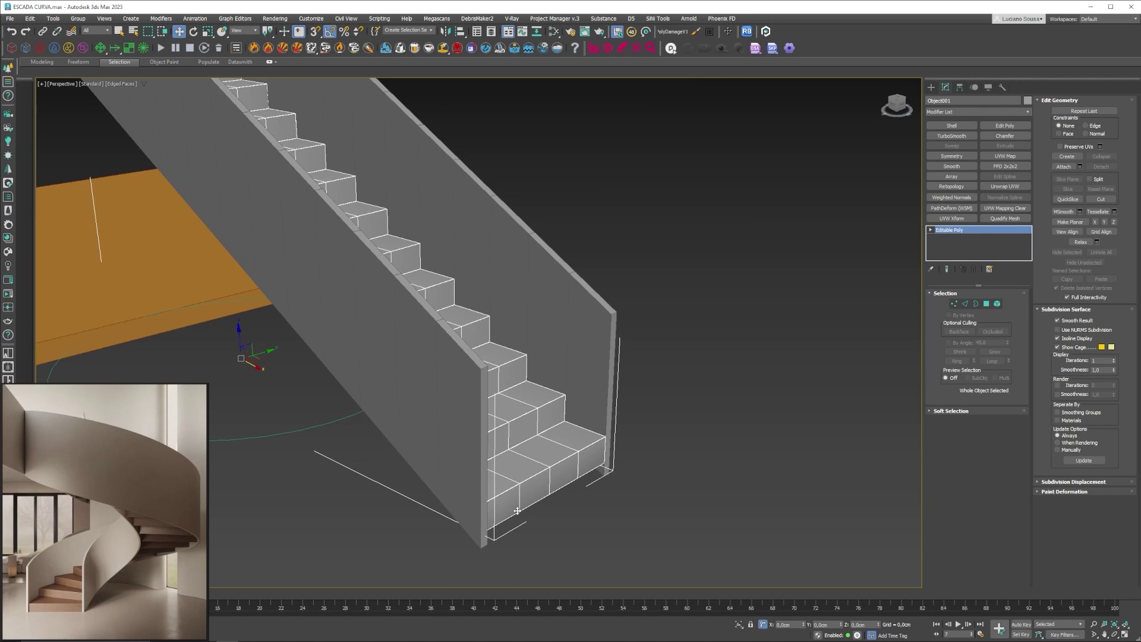
pyautogui.scroll(3, 478, 433)
pyautogui.click(483, 333)
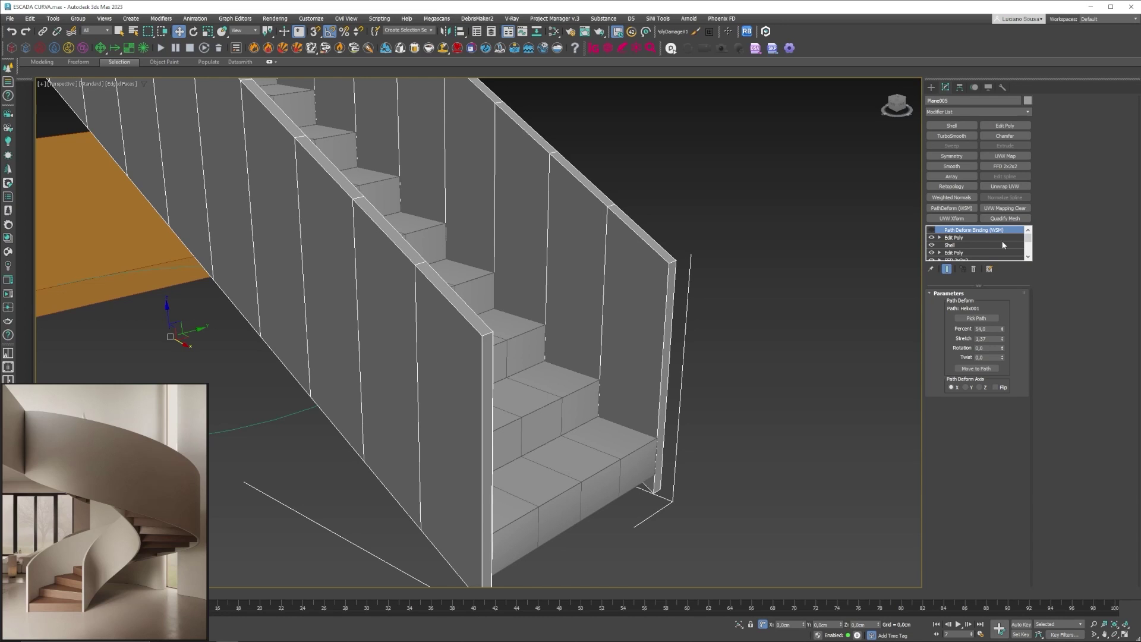
pyautogui.click(953, 237)
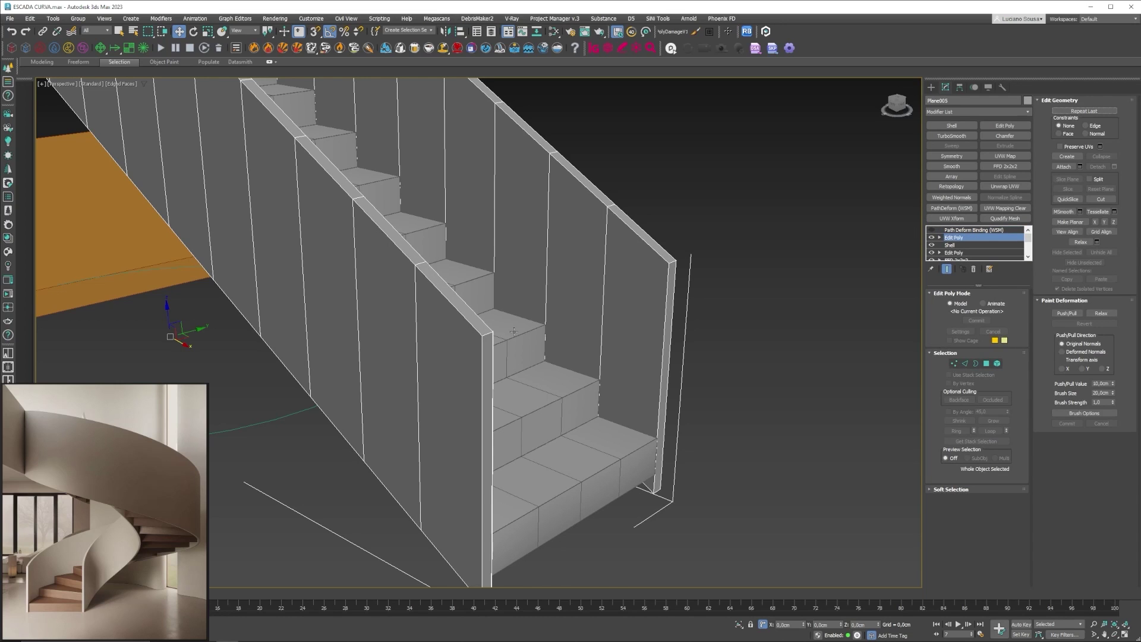
pyautogui.click(987, 136)
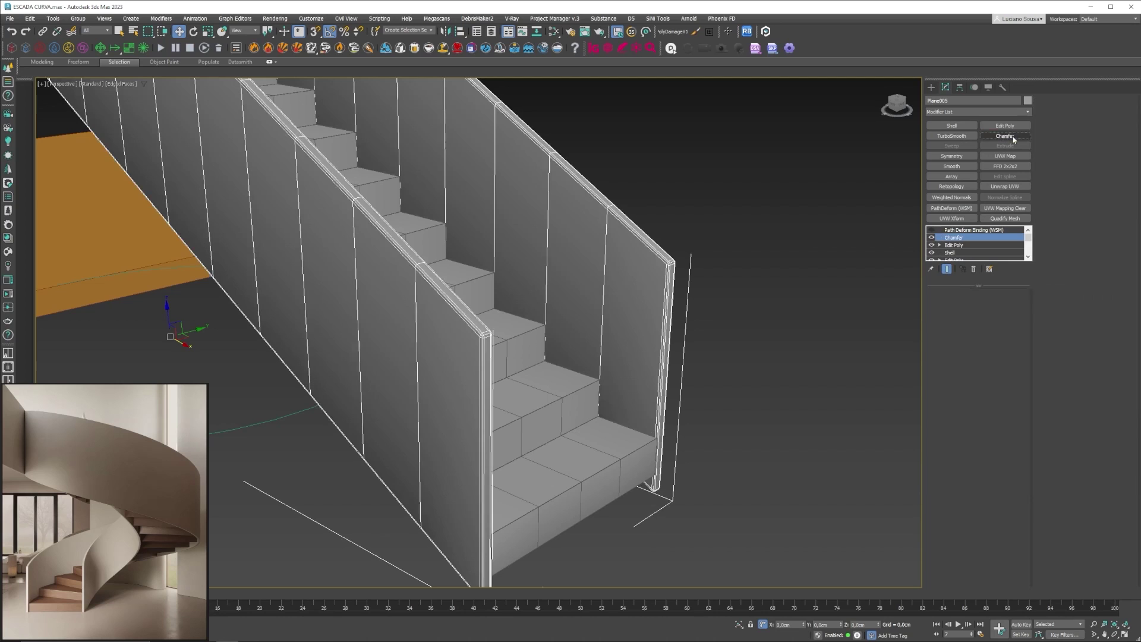
pyautogui.doubleClick(1000, 377)
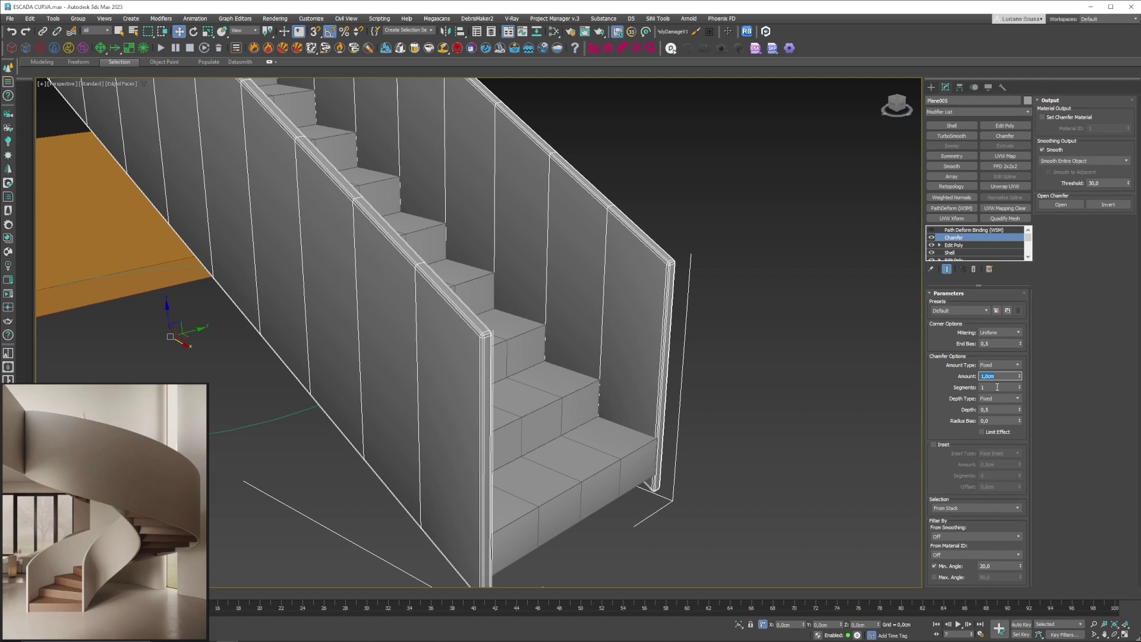
pyautogui.write(',1')
pyautogui.press('Return')
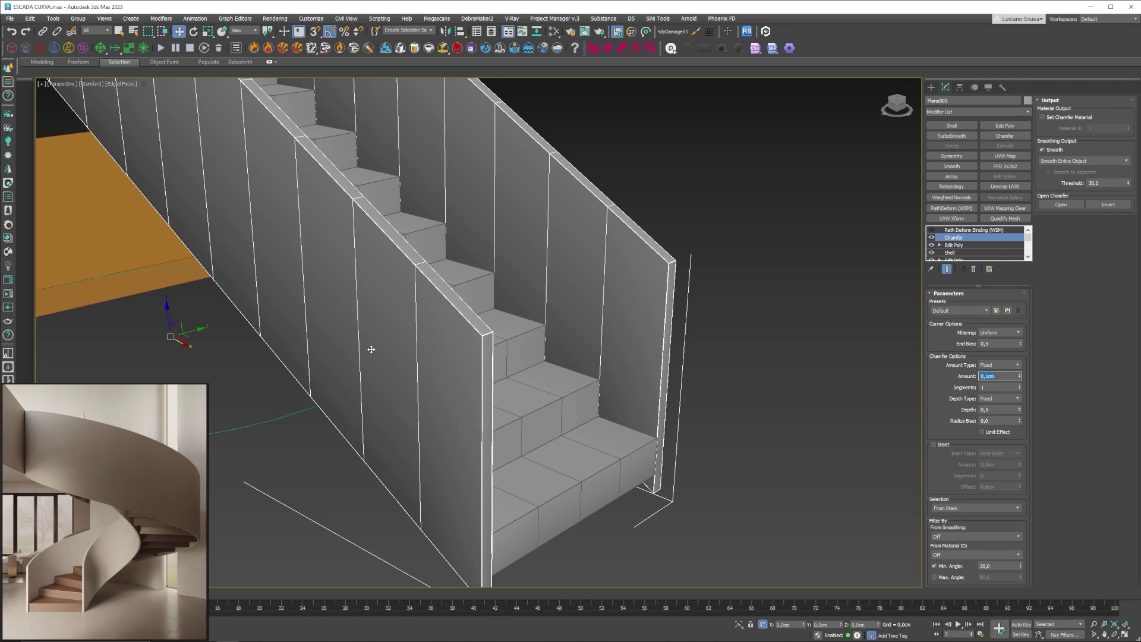
# Step: Add an Edit Poly above the guardrails' chamfer, ring-select both rails' vertical edges and connect them with 2 segments
pyautogui.click(1011, 126)
pyautogui.press('2')
pyautogui.doubleClick(484, 406)
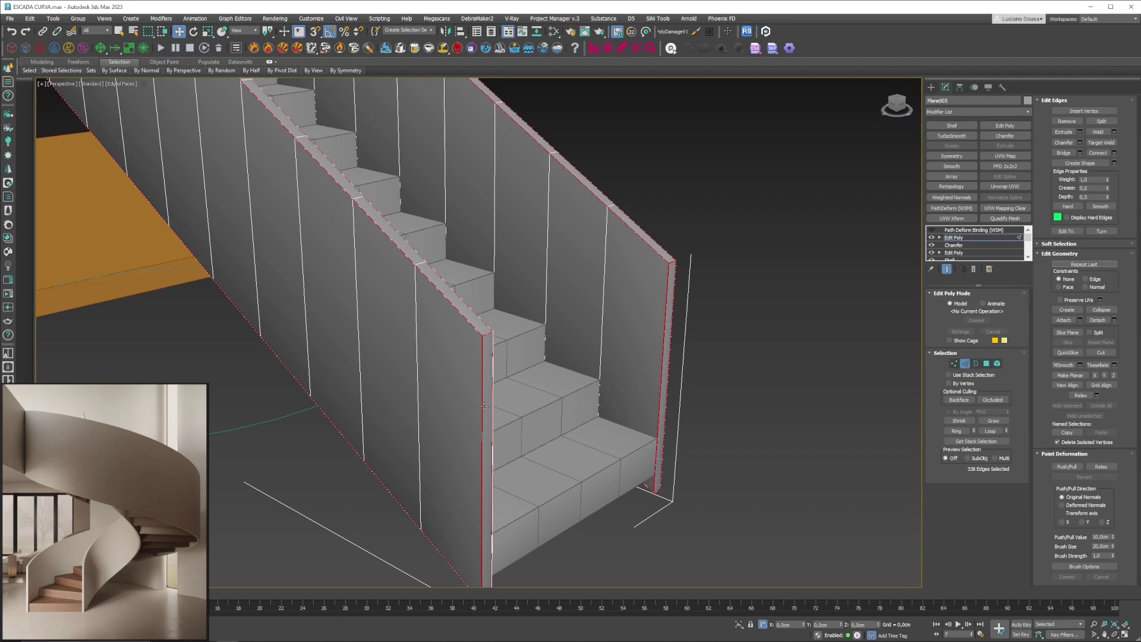
pyautogui.click(482, 401)
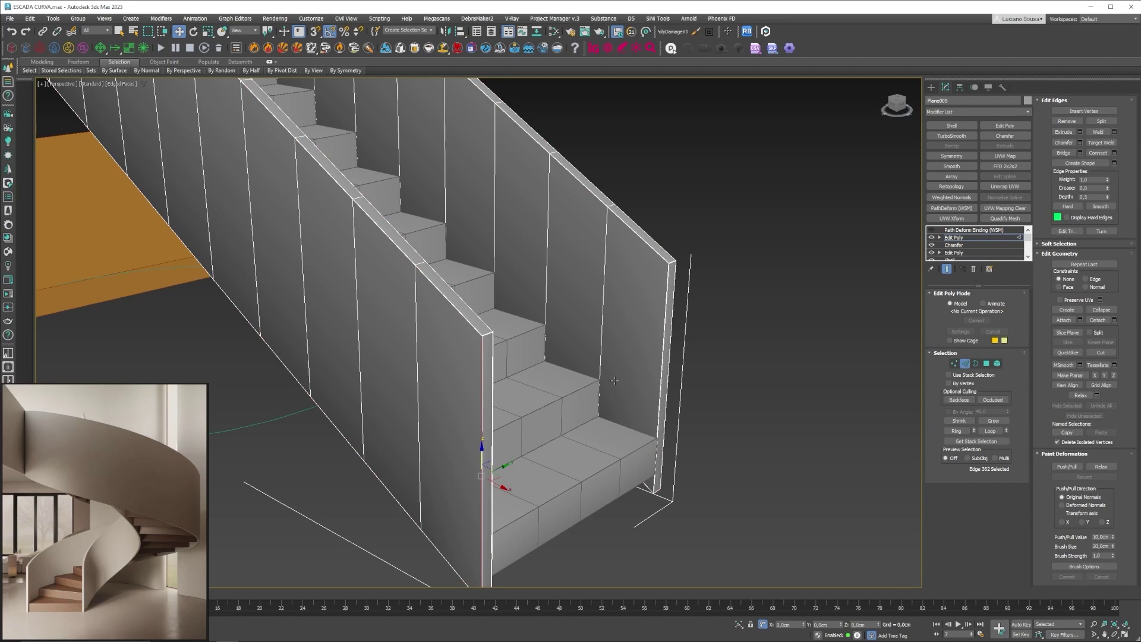
pyautogui.keyDown('ctrl'); pyautogui.click(669, 294); pyautogui.keyUp('ctrl')
pyautogui.click(964, 432)
pyautogui.click(1114, 153)
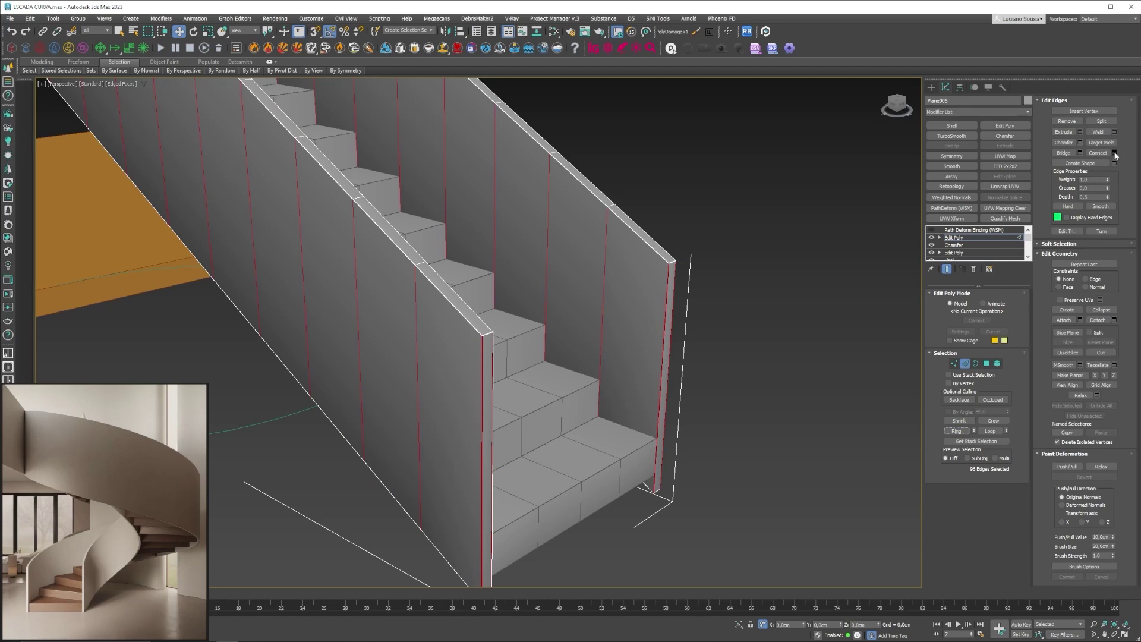
pyautogui.moveTo(485, 337); pyautogui.dragTo(485, 330)
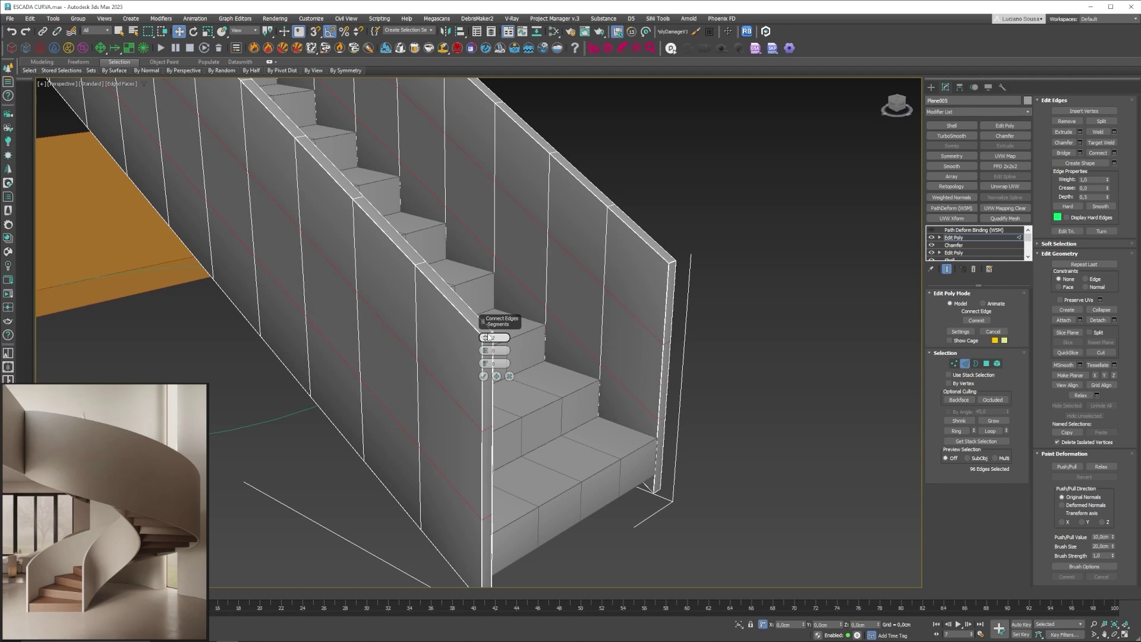
pyautogui.click(483, 376)
pyautogui.click(966, 363)
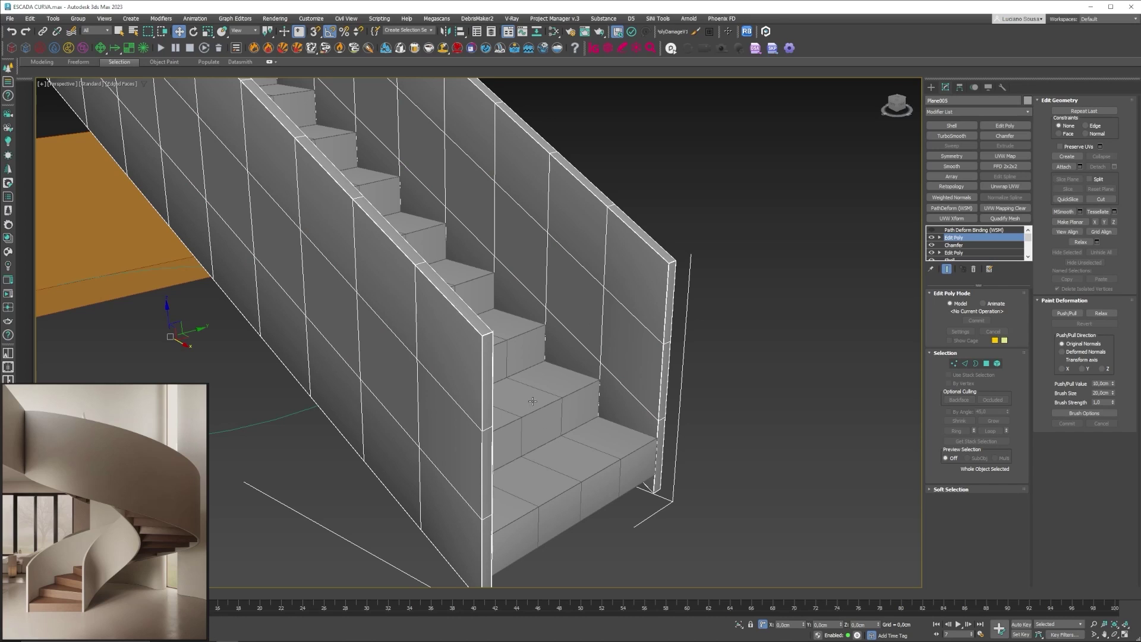
# Step: Attach the separate steps object to the guardrails and frame the whole staircase
pyautogui.click(1065, 166)
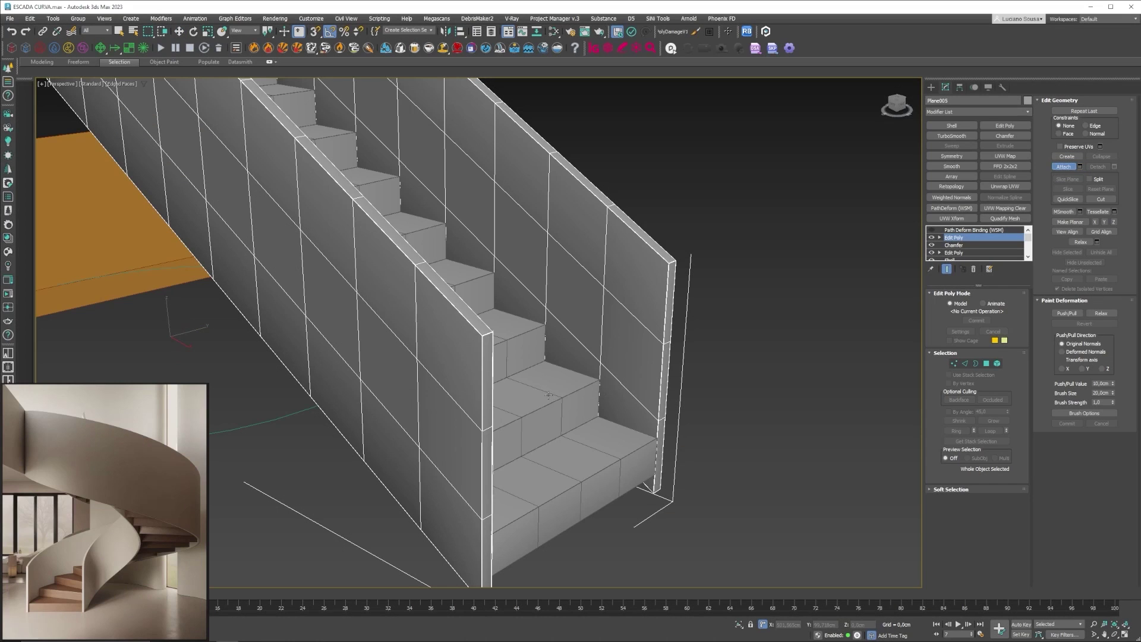
pyautogui.click(553, 396)
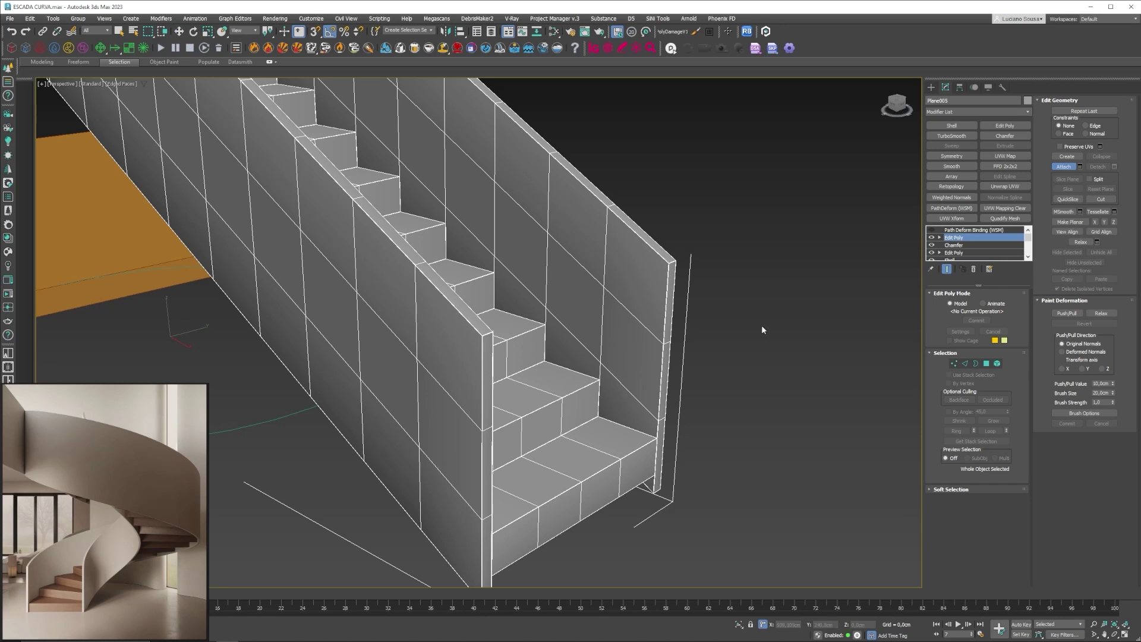
pyautogui.click(1064, 167)
pyautogui.press('z')
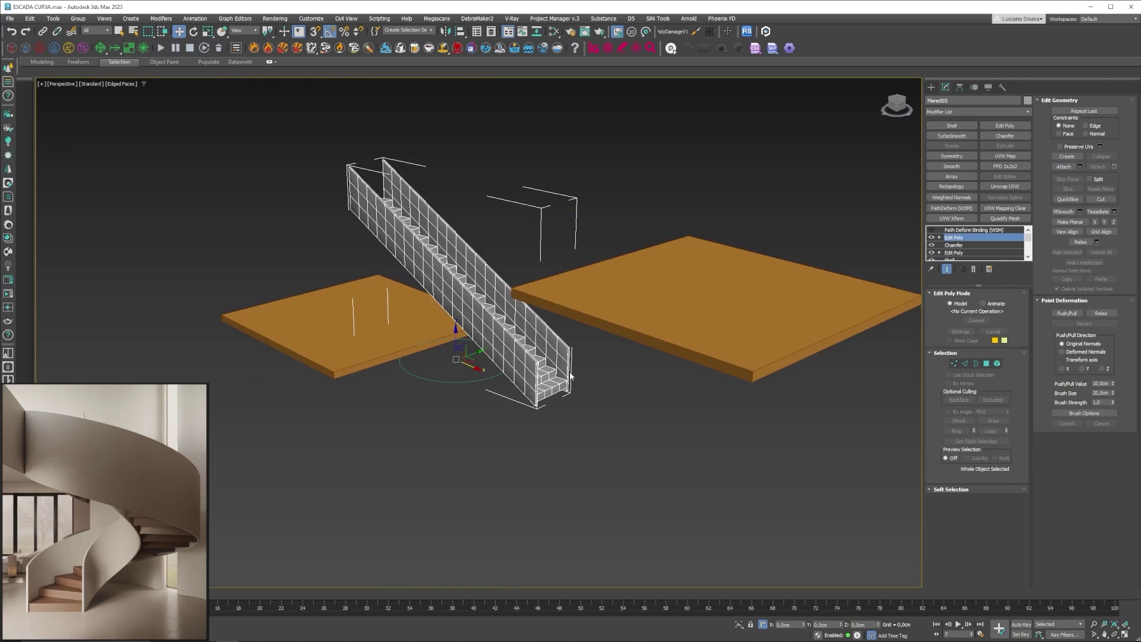
# Step: Turn the staircase's Path Deform Binding back on to bend the joined steps and guardrails along the helix
pyautogui.scroll(3, 471, 291)
pyautogui.keyDown('alt'); pyautogui.moveTo(454, 293); pyautogui.dragTo(470, 291, button='middle'); pyautogui.keyUp('alt')
pyautogui.click(941, 231)
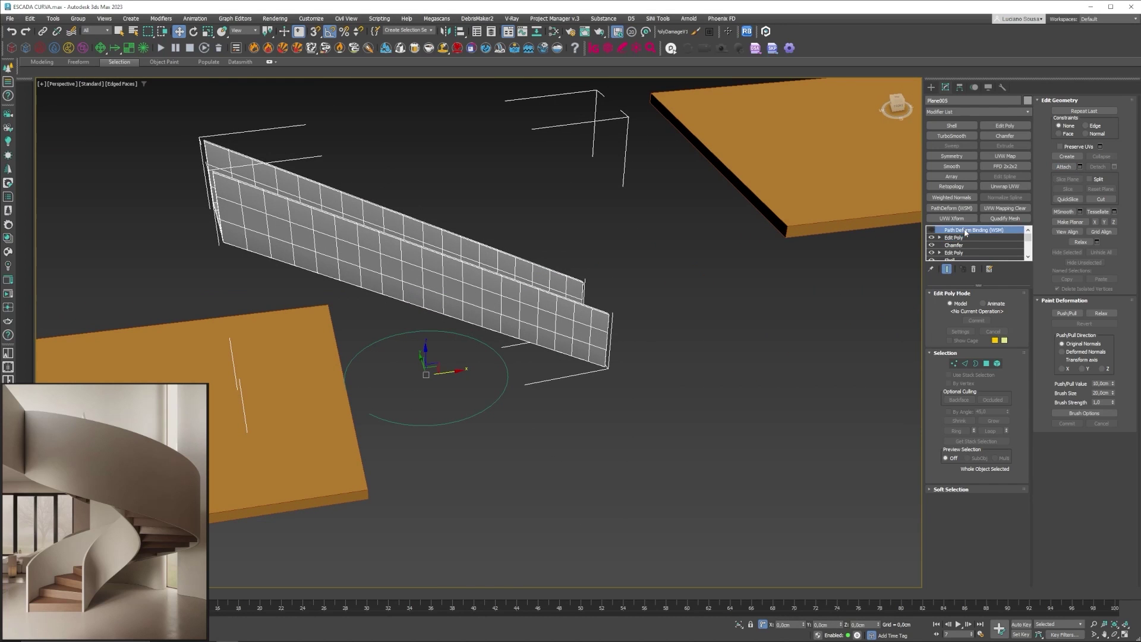
pyautogui.click(932, 230)
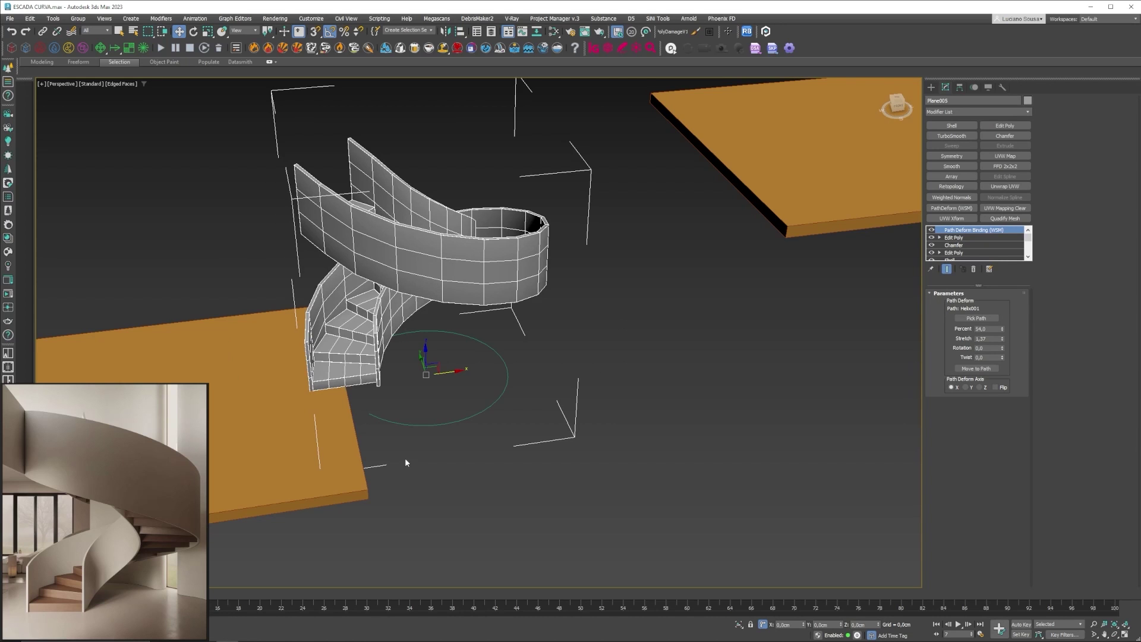
pyautogui.keyDown('alt'); pyautogui.moveTo(369, 298); pyautogui.dragTo(470, 285, button='middle'); pyautogui.keyUp('alt')
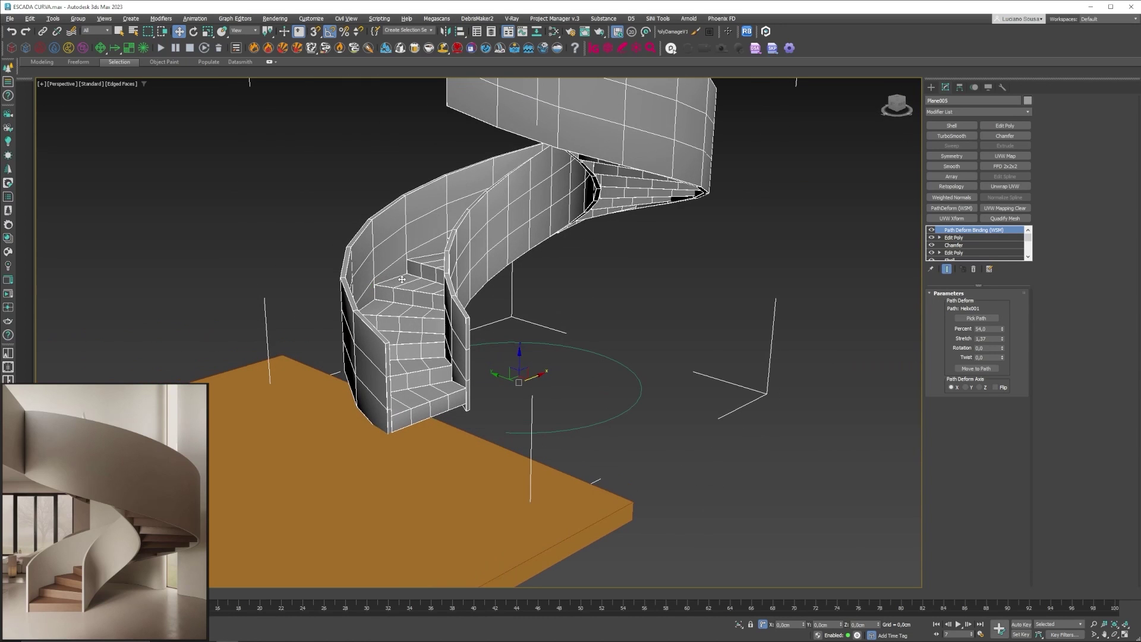
# Step: Add a TurboSmooth modifier to the staircase above the top Edit Poly and raise its iterations by one
pyautogui.click(954, 136)
pyautogui.keyDown('alt'); pyautogui.moveTo(413, 244); pyautogui.dragTo(481, 369, button='middle'); pyautogui.keyUp('alt')
pyautogui.scroll(-4, 408, 455)
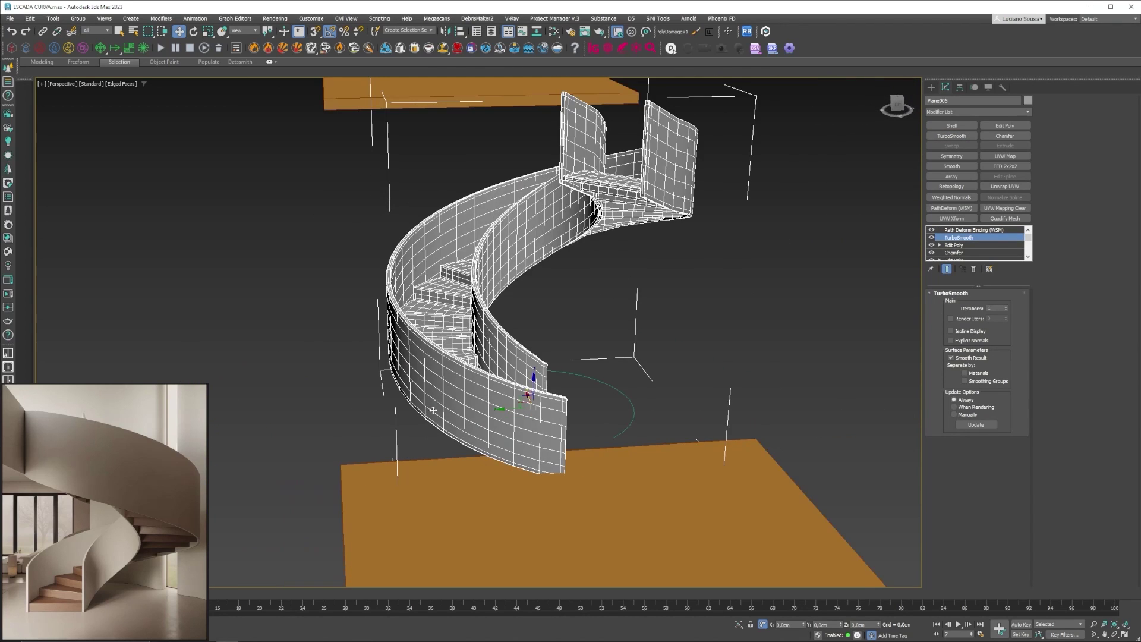
pyautogui.keyDown('alt'); pyautogui.moveTo(468, 278); pyautogui.dragTo(423, 280, button='middle'); pyautogui.keyUp('alt')
pyautogui.moveTo(715, 337); pyautogui.dragTo(440, 288, button='middle')
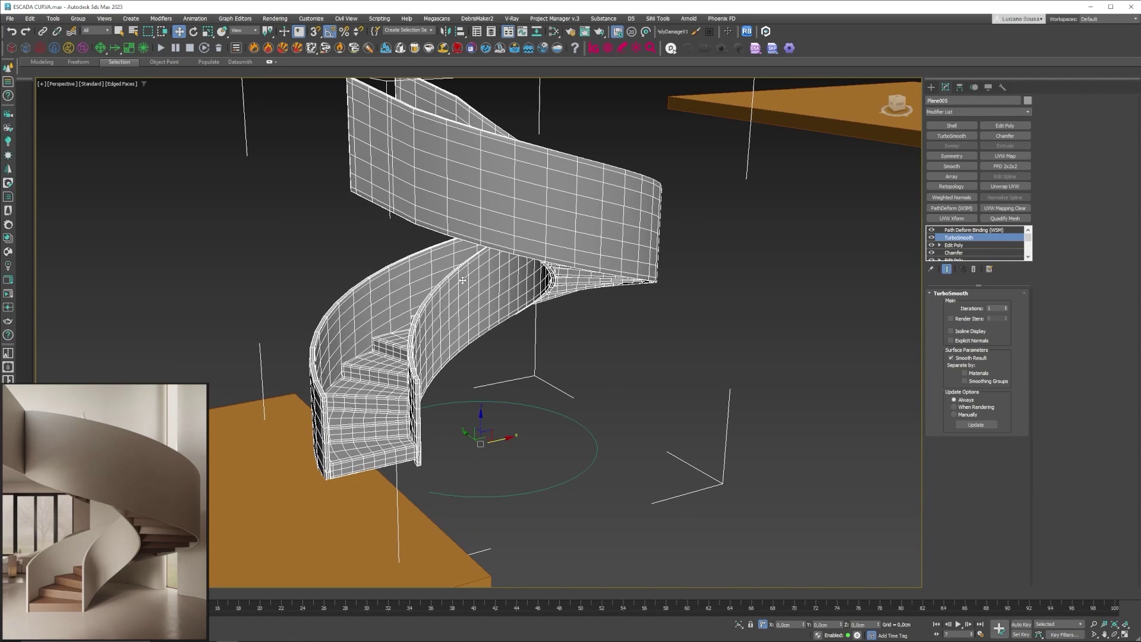
pyautogui.click(1007, 307)
pyautogui.scroll(-3, 425, 428)
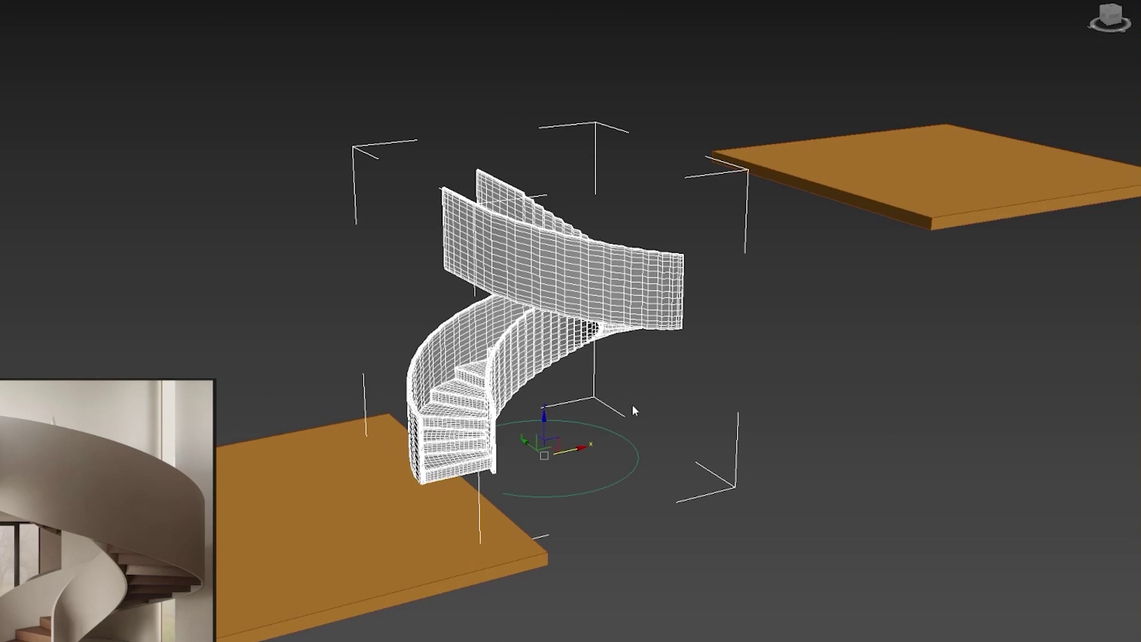
# Step: Deselect the staircase and select the helix path at its base
pyautogui.click(619, 369)
pyautogui.keyDown('alt'); pyautogui.moveTo(619, 370); pyautogui.dragTo(551, 320, button='middle'); pyautogui.keyUp('alt')
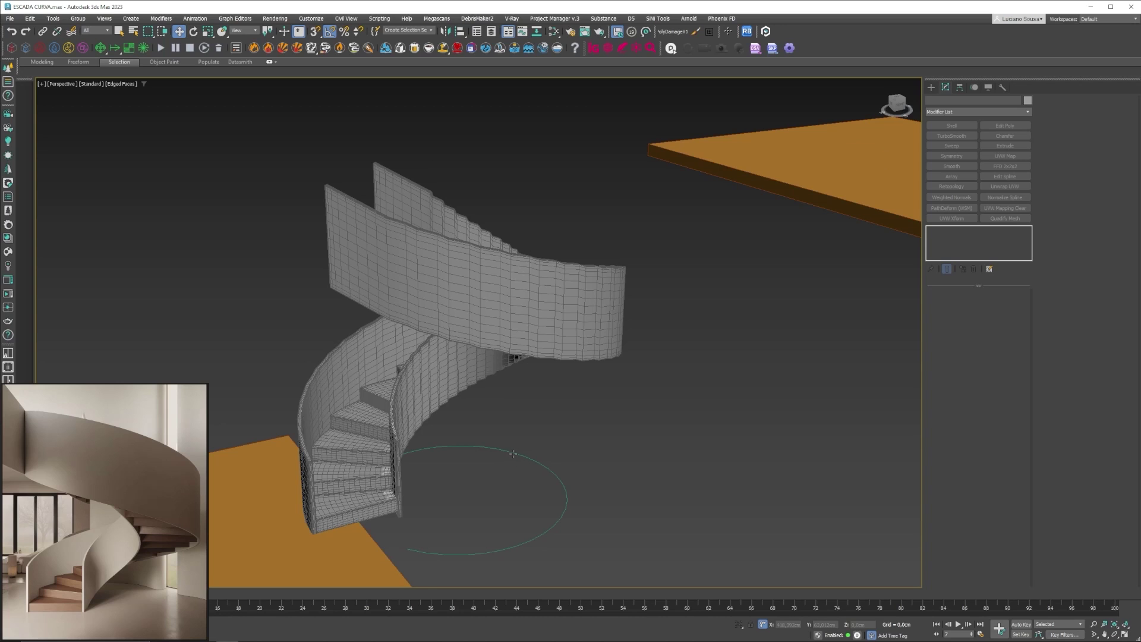
pyautogui.click(513, 454)
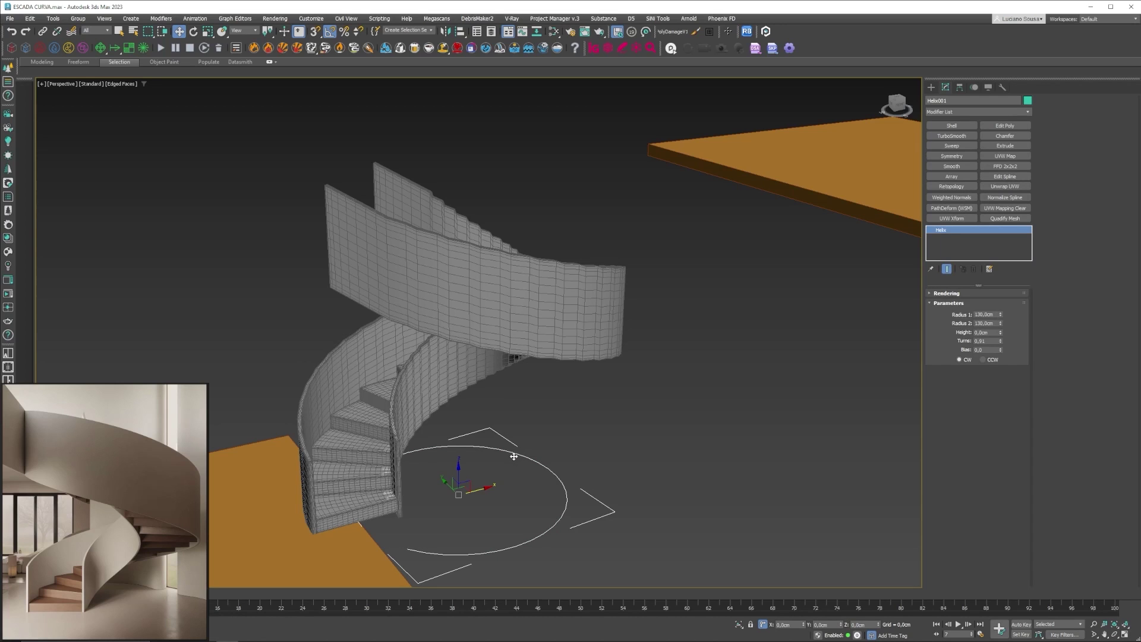